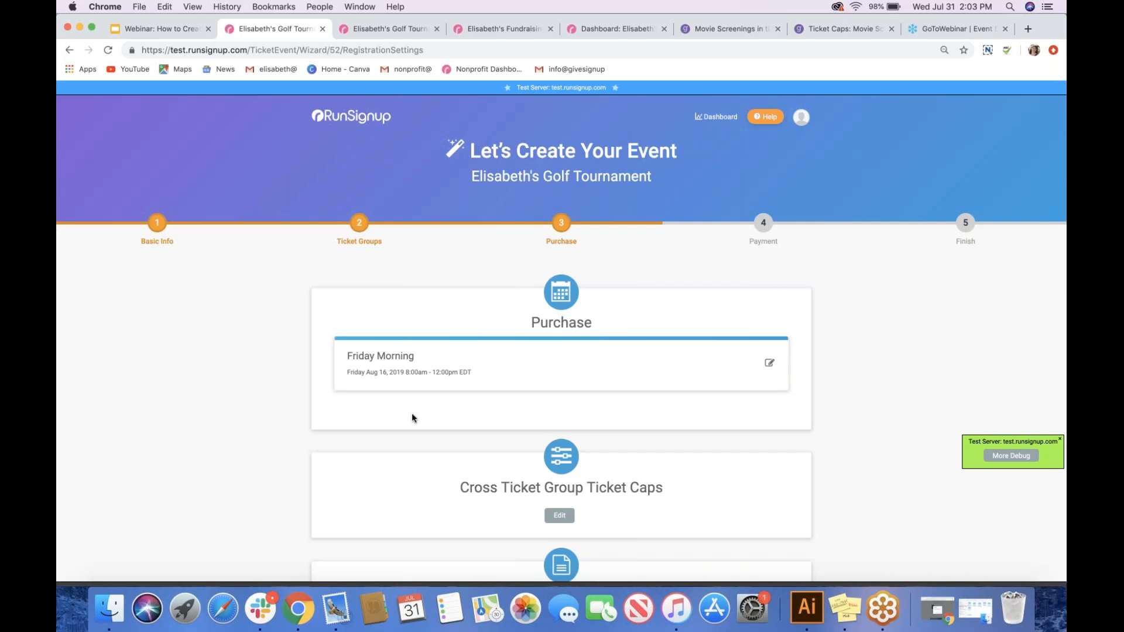
# Review the golf tournament's basic information, from description and contact links to location, visibility and URL, and save it to continue
pyautogui.scroll(-3, 412, 414)
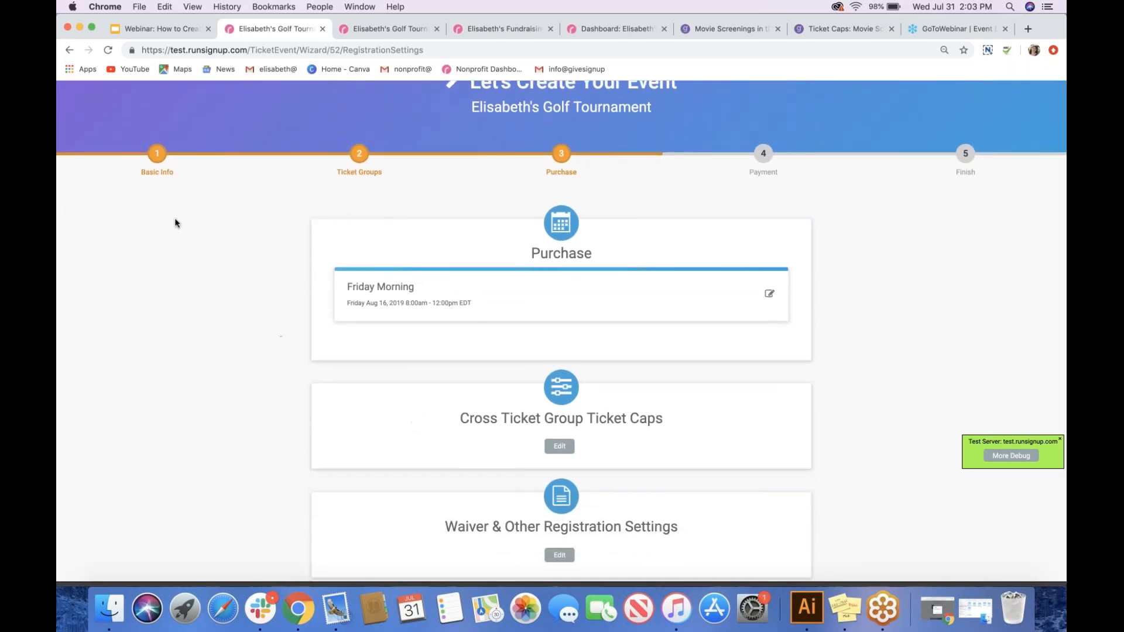
pyautogui.click(153, 170)
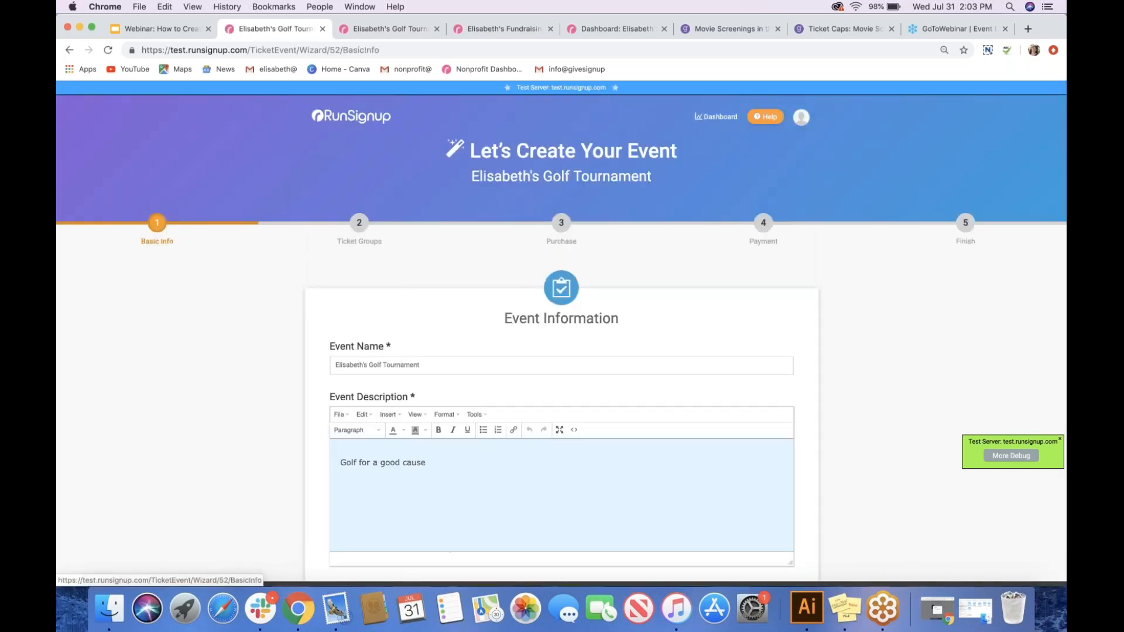
pyautogui.scroll(-2, 446, 326)
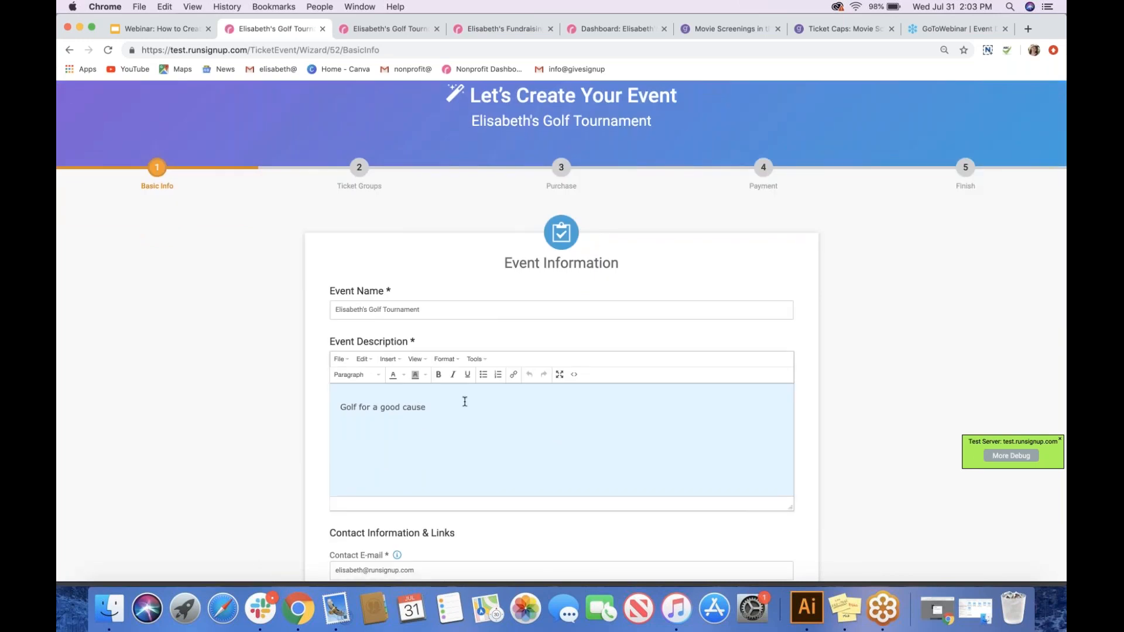
pyautogui.scroll(-10, 464, 402)
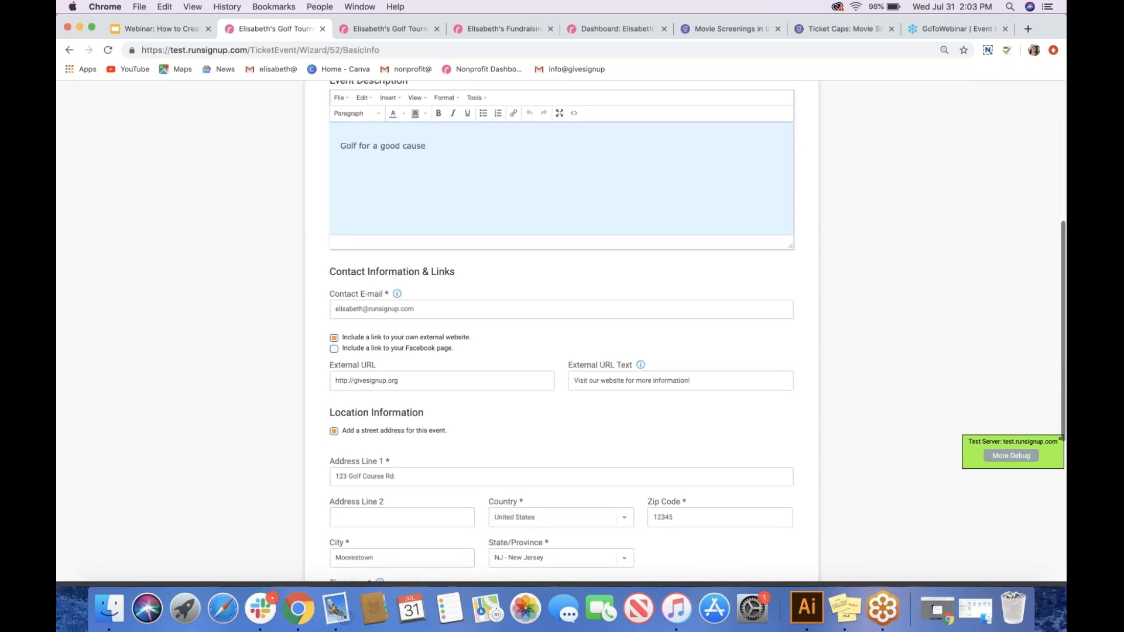
pyautogui.scroll(-5, 447, 350)
pyautogui.scroll(10, 447, 350)
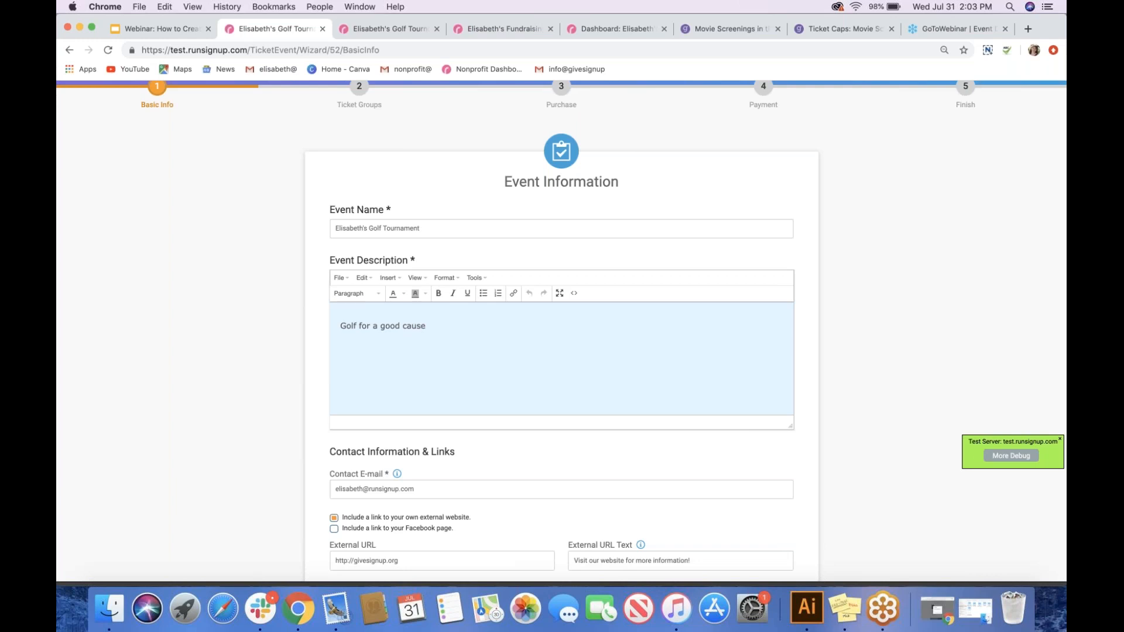
pyautogui.scroll(-8, 424, 394)
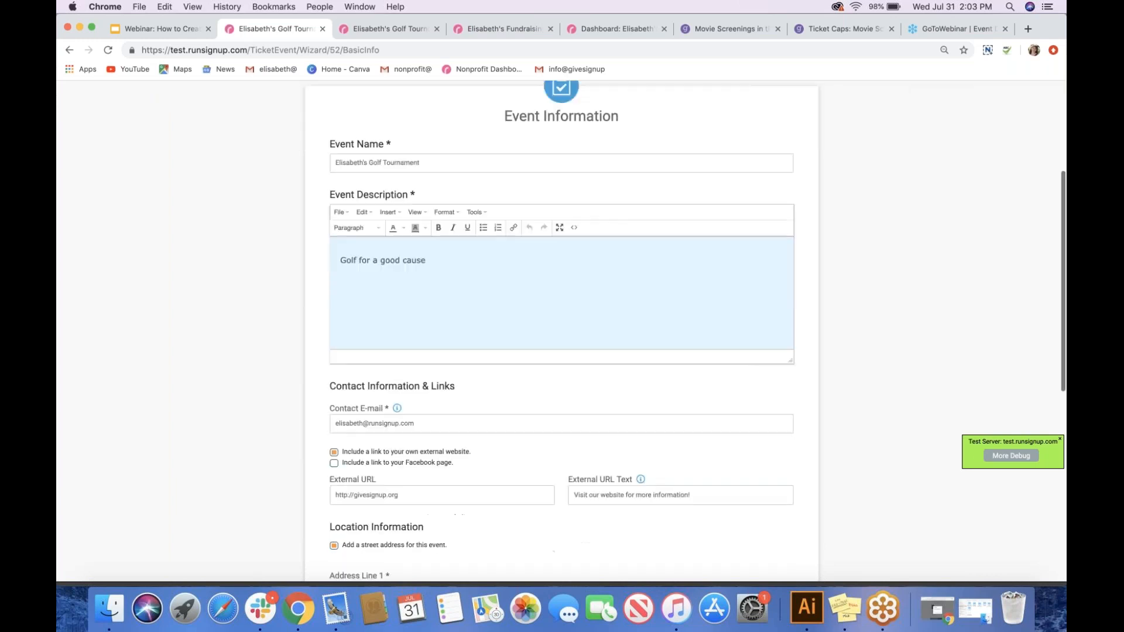
pyautogui.scroll(-1, 424, 381)
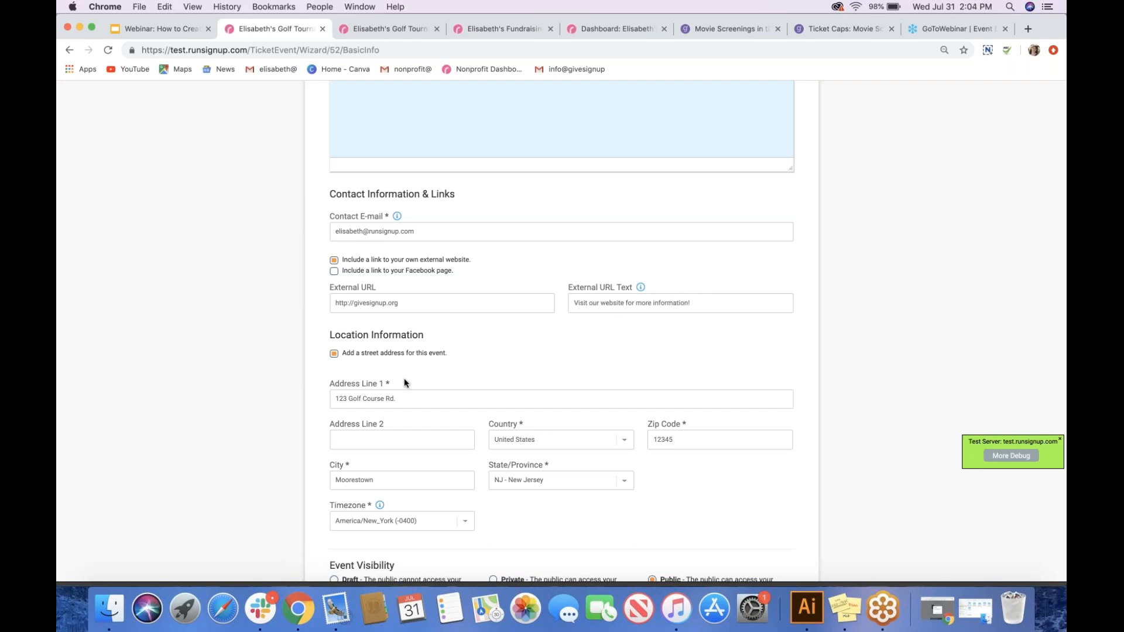
pyautogui.scroll(-5, 403, 380)
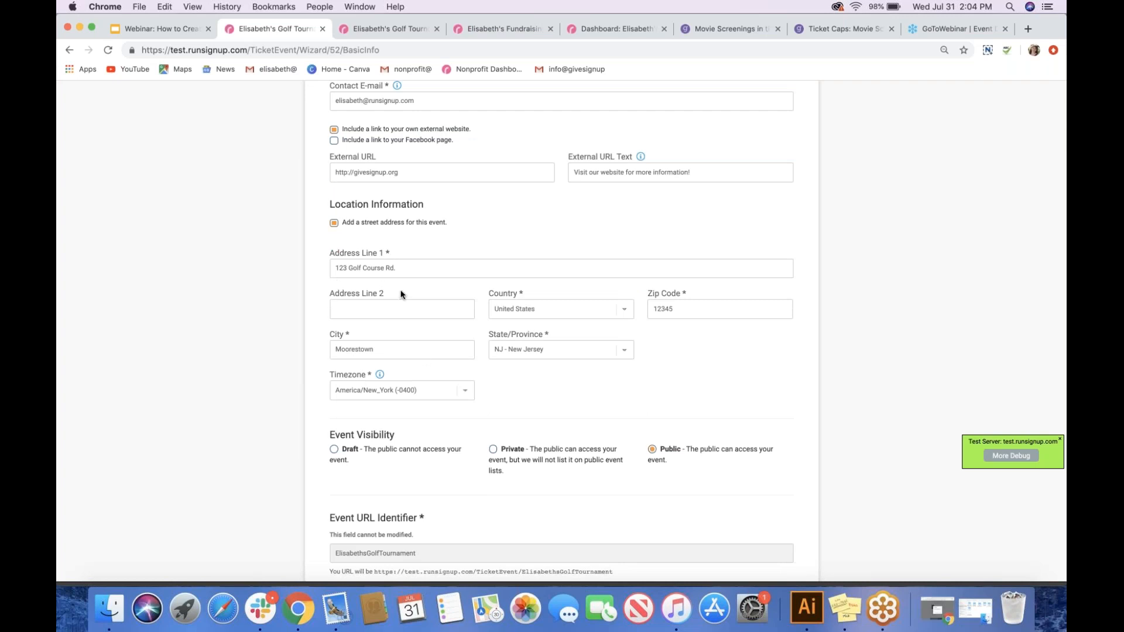
pyautogui.scroll(-3, 400, 293)
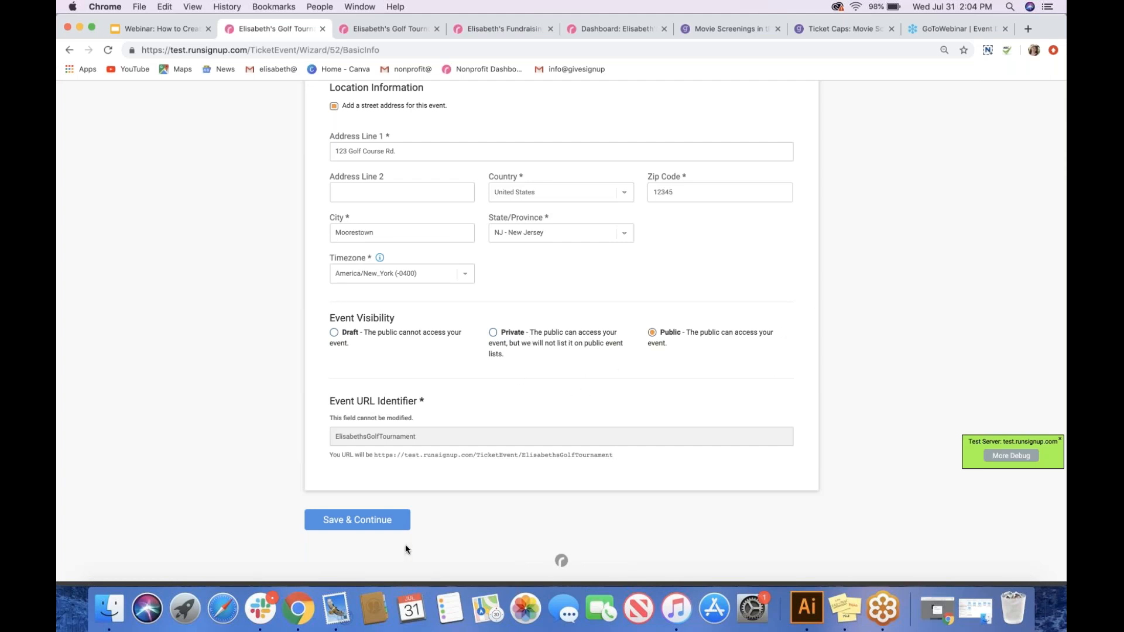
pyautogui.scroll(2, 480, 404)
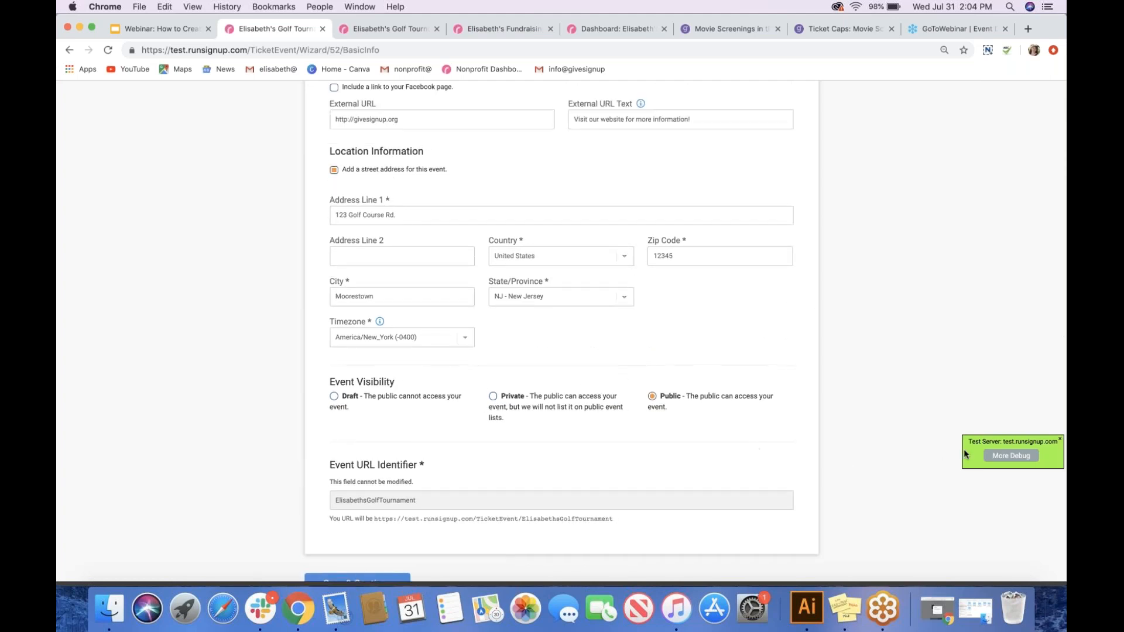
pyautogui.scroll(-2, 768, 454)
pyautogui.click(364, 526)
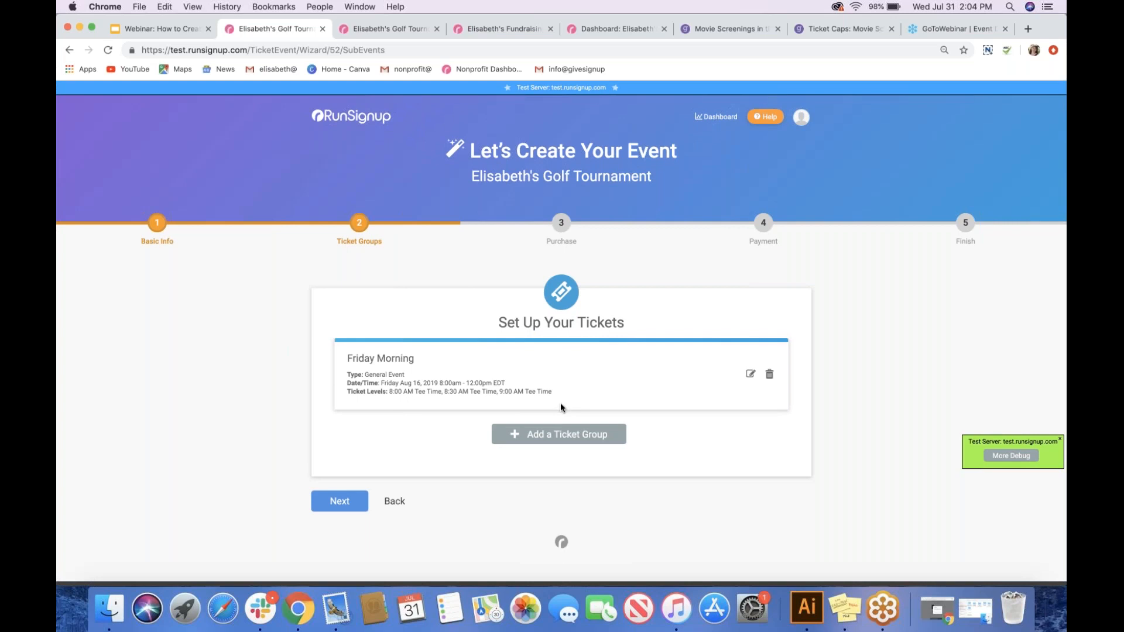
# Open the Friday Morning ticket group, examine its description, start and end times and tee-time ticket levels, and save it
pyautogui.click(751, 376)
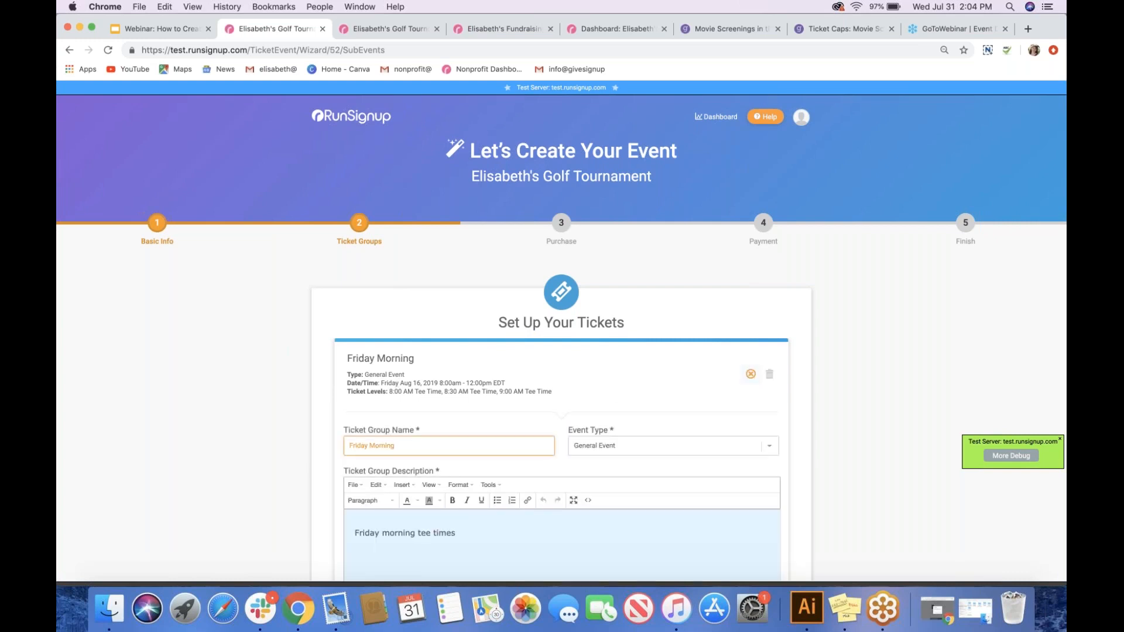
pyautogui.scroll(-1, 615, 406)
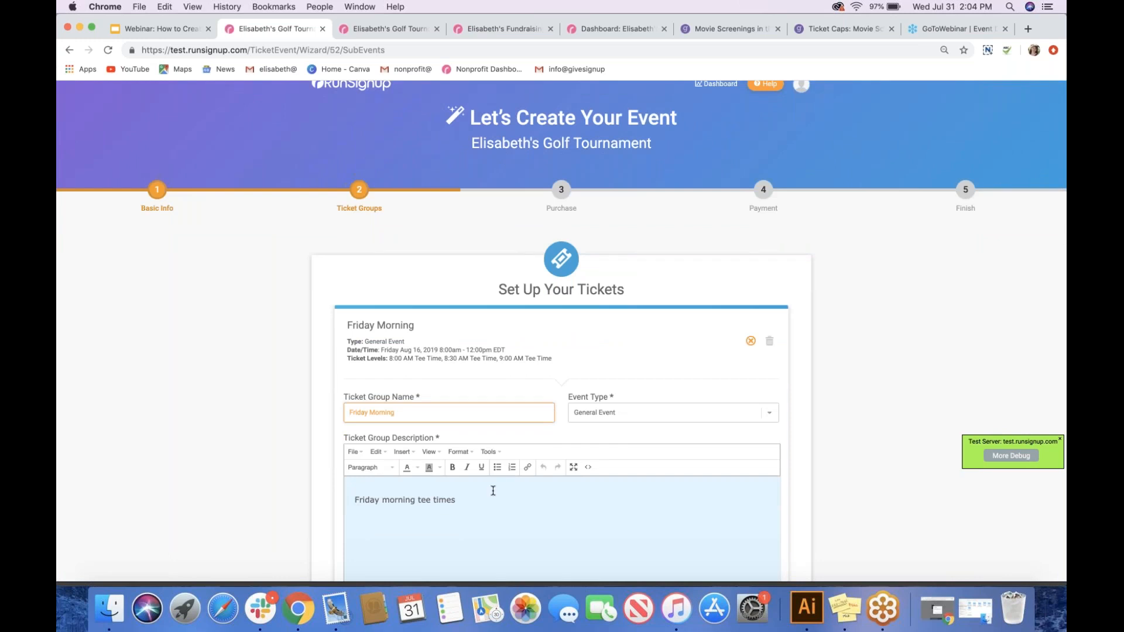
pyautogui.scroll(-5, 491, 490)
pyautogui.scroll(-1, 446, 248)
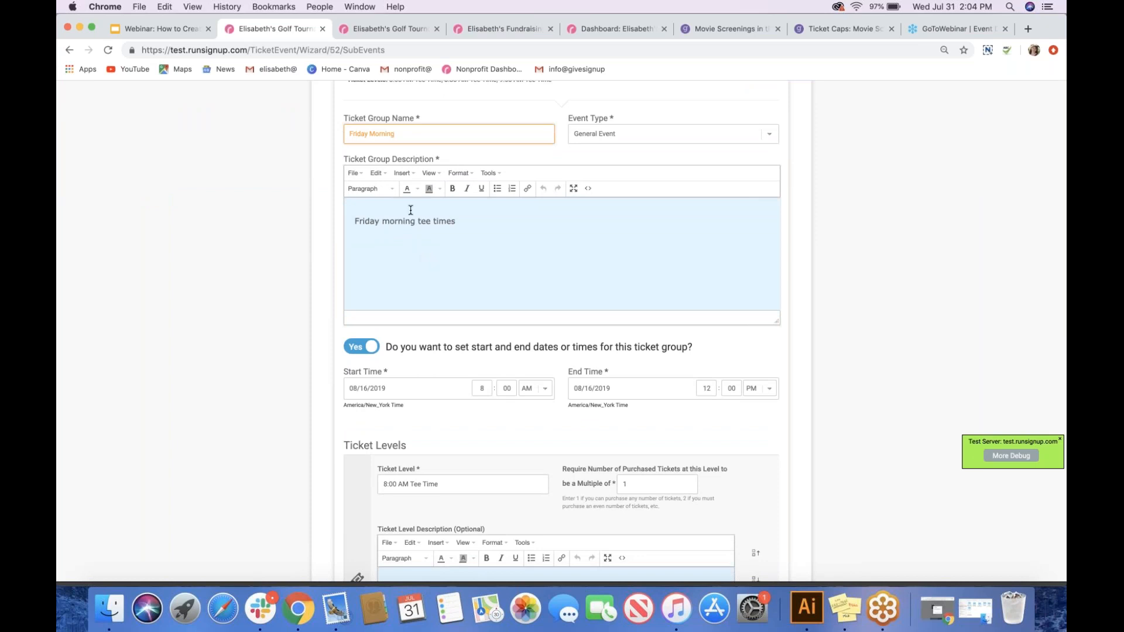
pyautogui.scroll(-7, 481, 340)
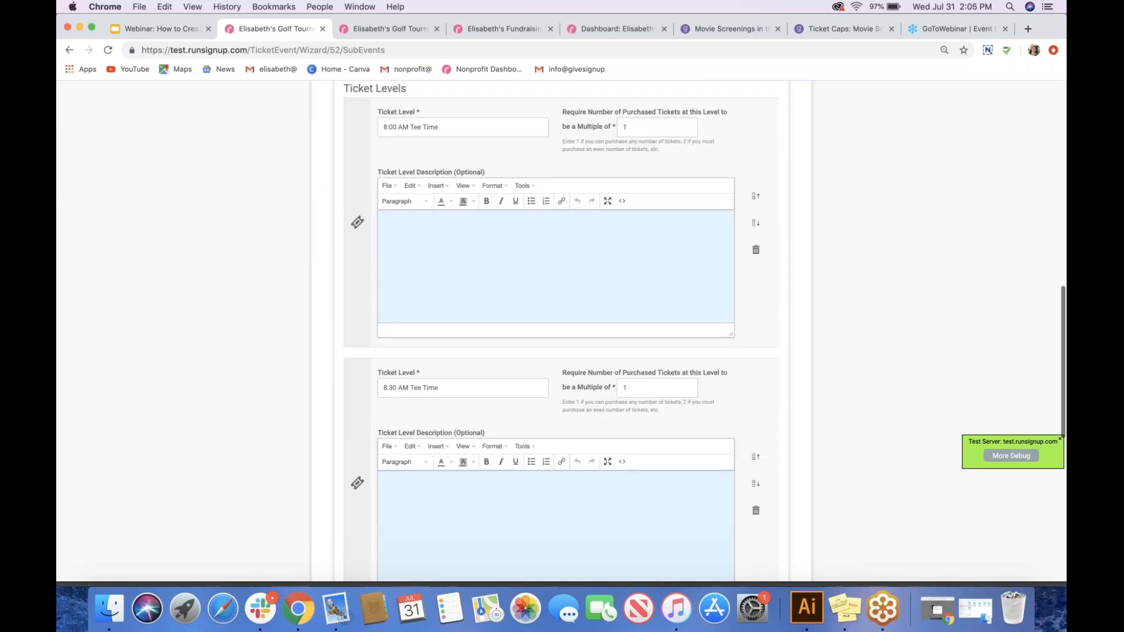
pyautogui.scroll(-6, 433, 346)
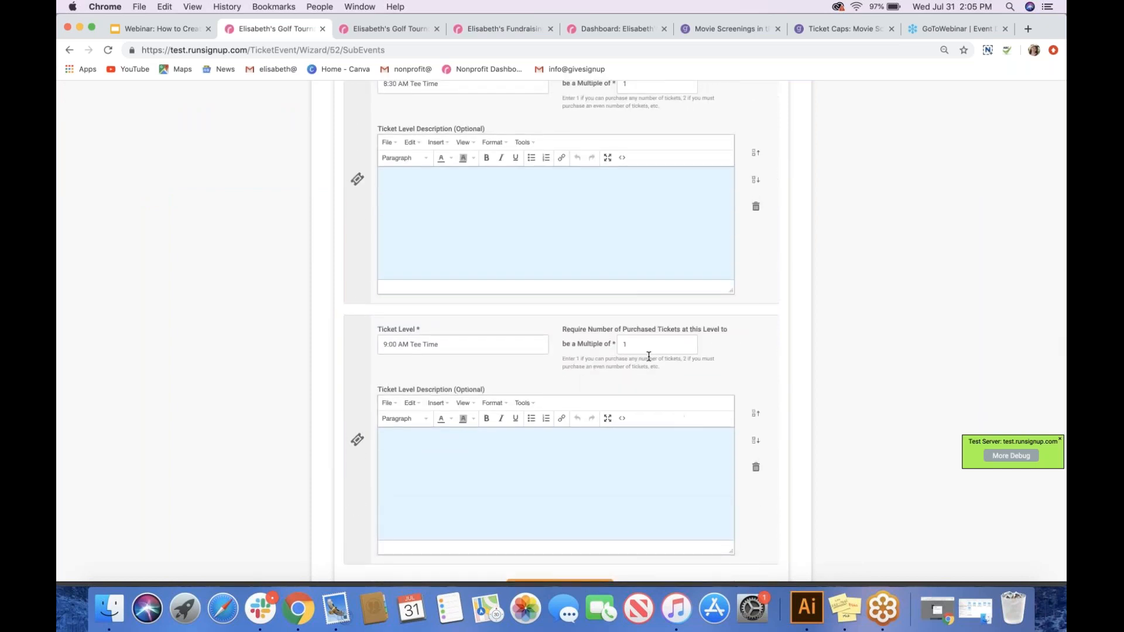
pyautogui.scroll(-2, 576, 408)
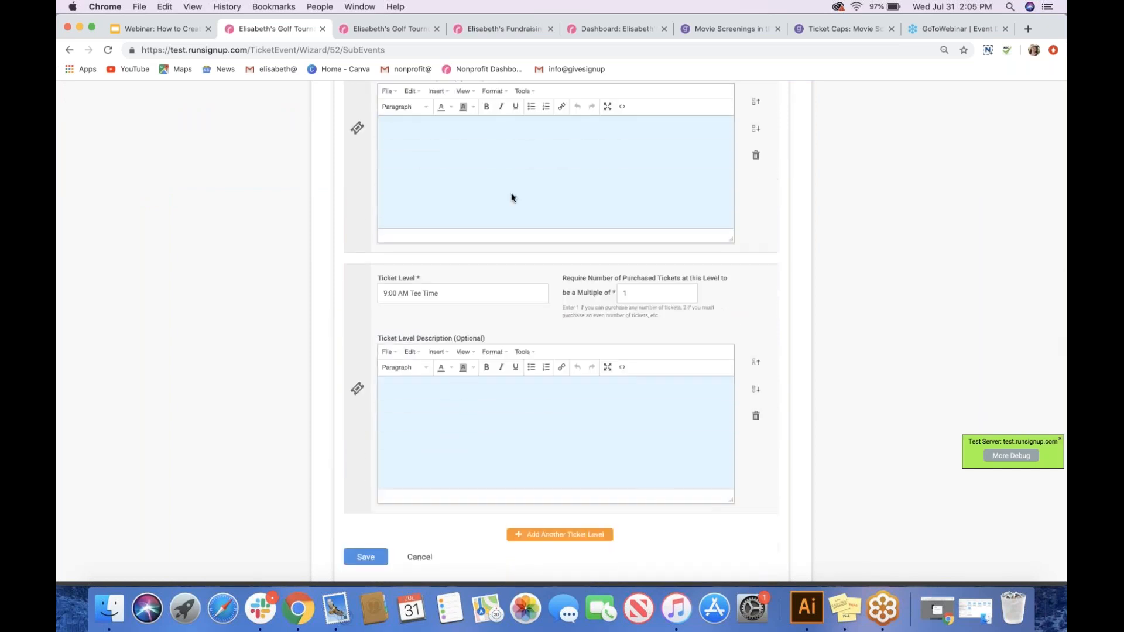
pyautogui.scroll(6, 487, 346)
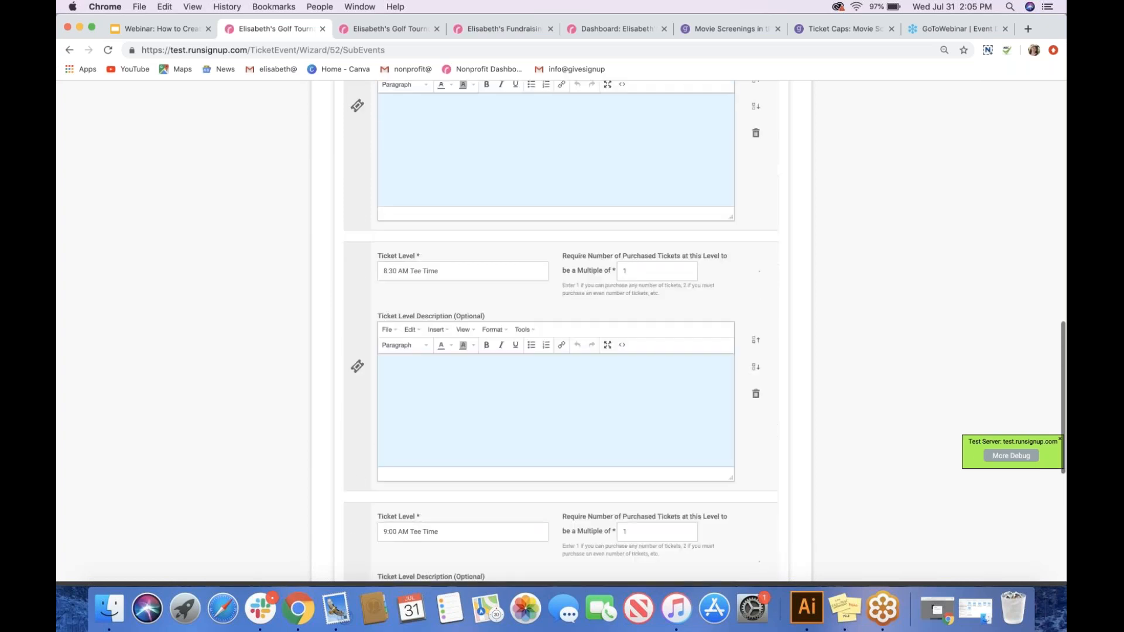
pyautogui.scroll(-1, 486, 346)
pyautogui.scroll(2, 487, 346)
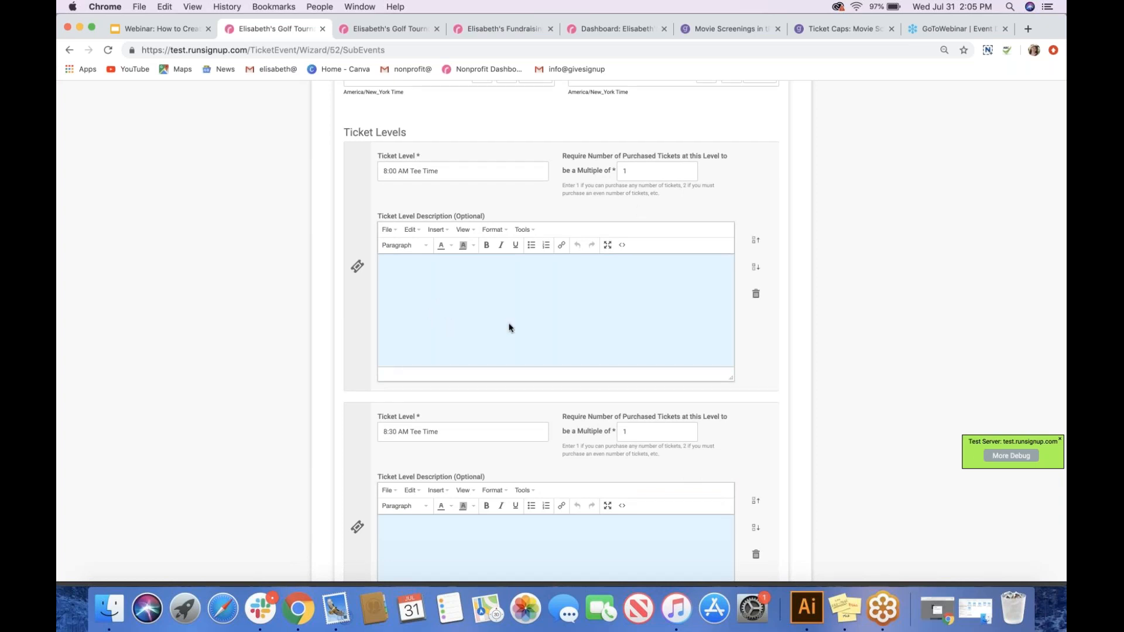
pyautogui.scroll(-3, 509, 328)
pyautogui.scroll(-10, 509, 327)
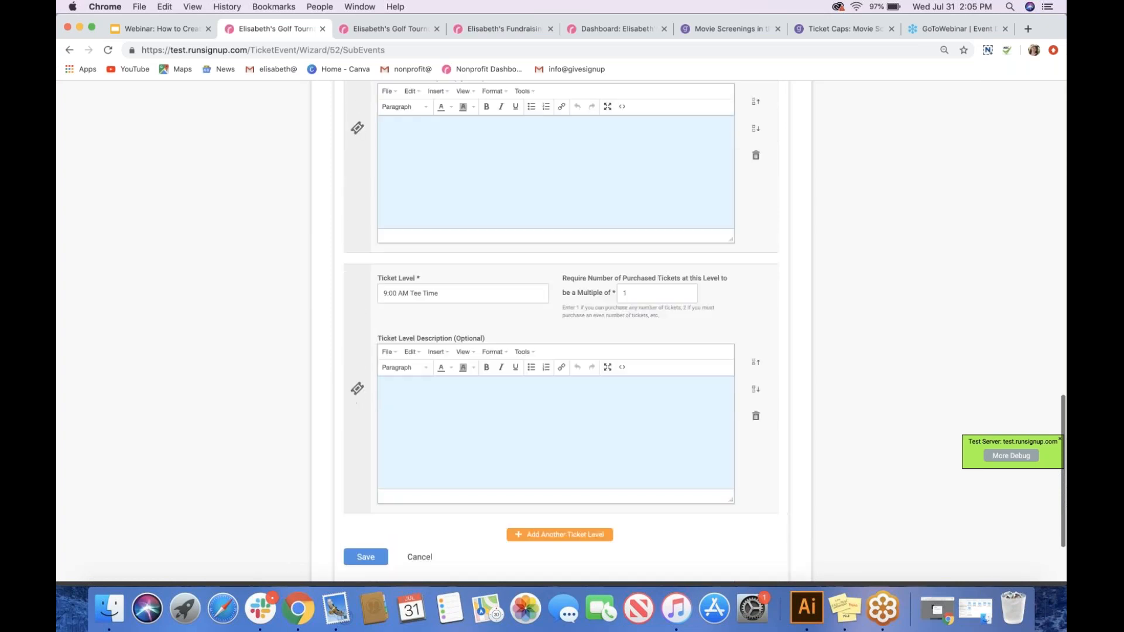
pyautogui.scroll(15, 561, 331)
pyautogui.scroll(-20, 392, 412)
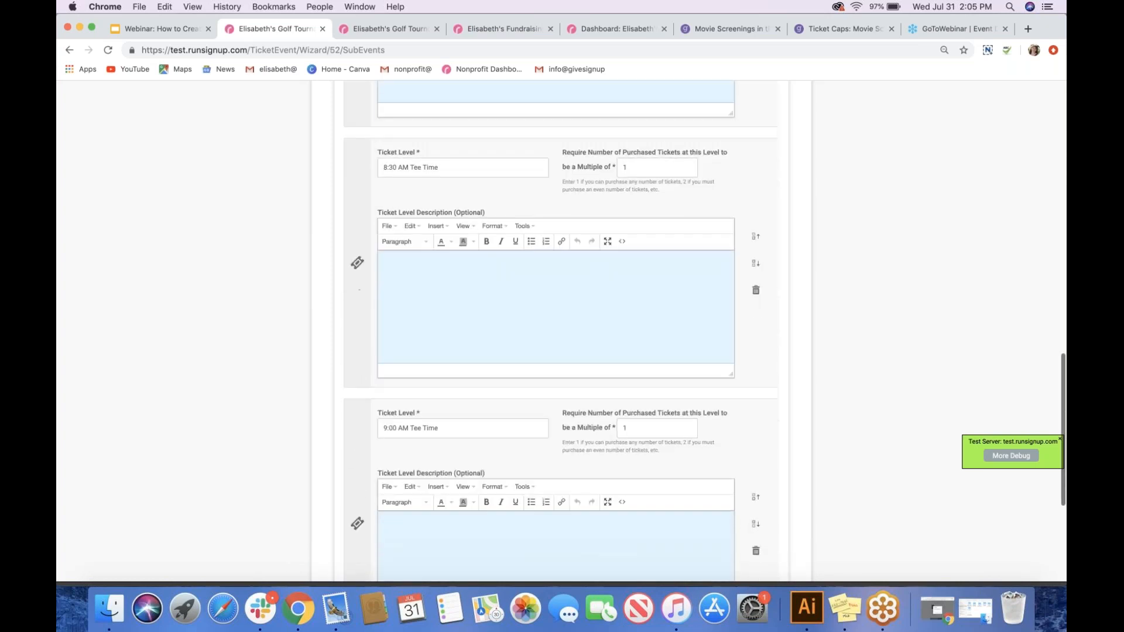
pyautogui.click(364, 440)
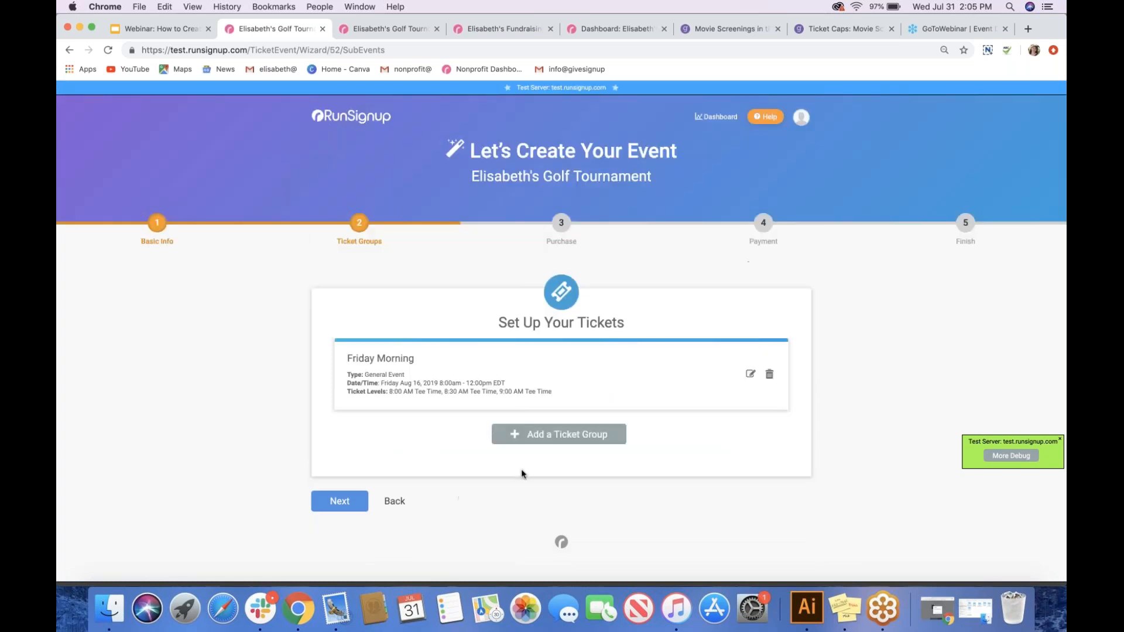
# Add a new ticket group named "Friday Afteroon" with the event type General Event
pyautogui.click(545, 436)
pyautogui.scroll(-4, 544, 436)
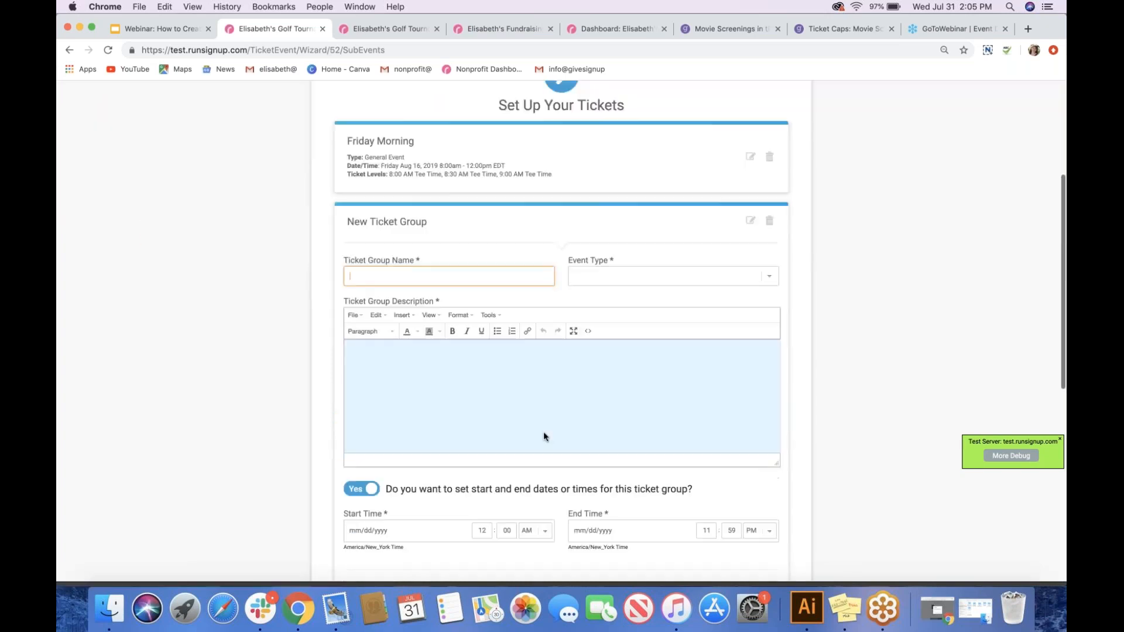
pyautogui.write('Friday After')
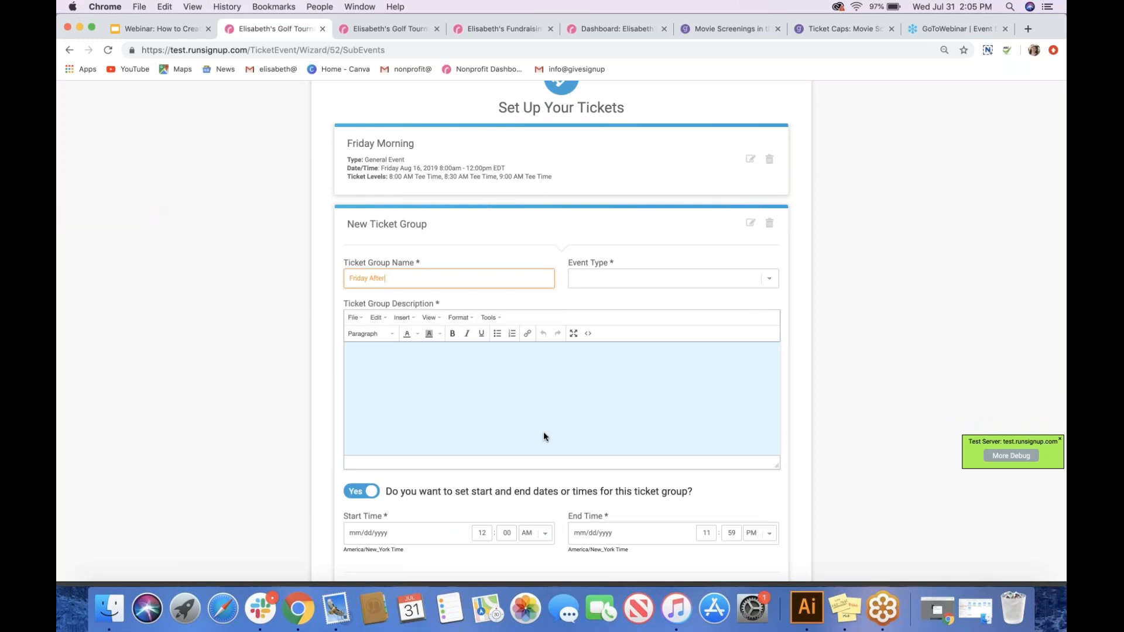
pyautogui.write('oon')
pyautogui.click(706, 284)
pyautogui.click(702, 291)
# Enter "come golf with us" as the new ticket group's description
pyautogui.click(607, 382)
pyautogui.write('come golf')
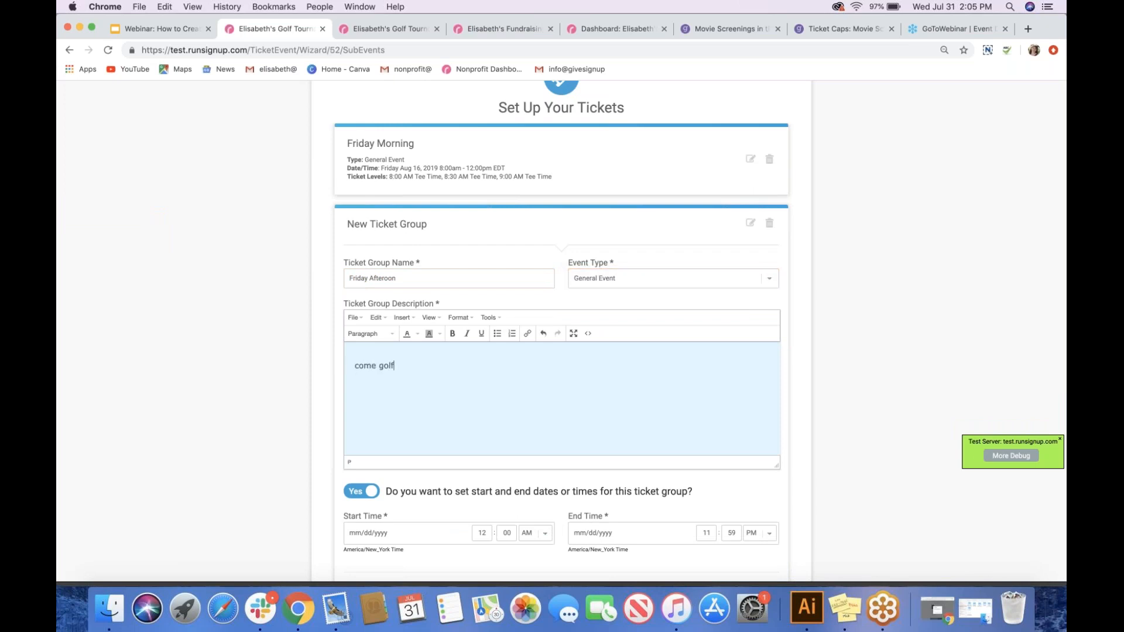
pyautogui.write(' with us')
# Set the new ticket group's start time to 08/16/2019 at 1:00 PM
pyautogui.scroll(-5, 440, 472)
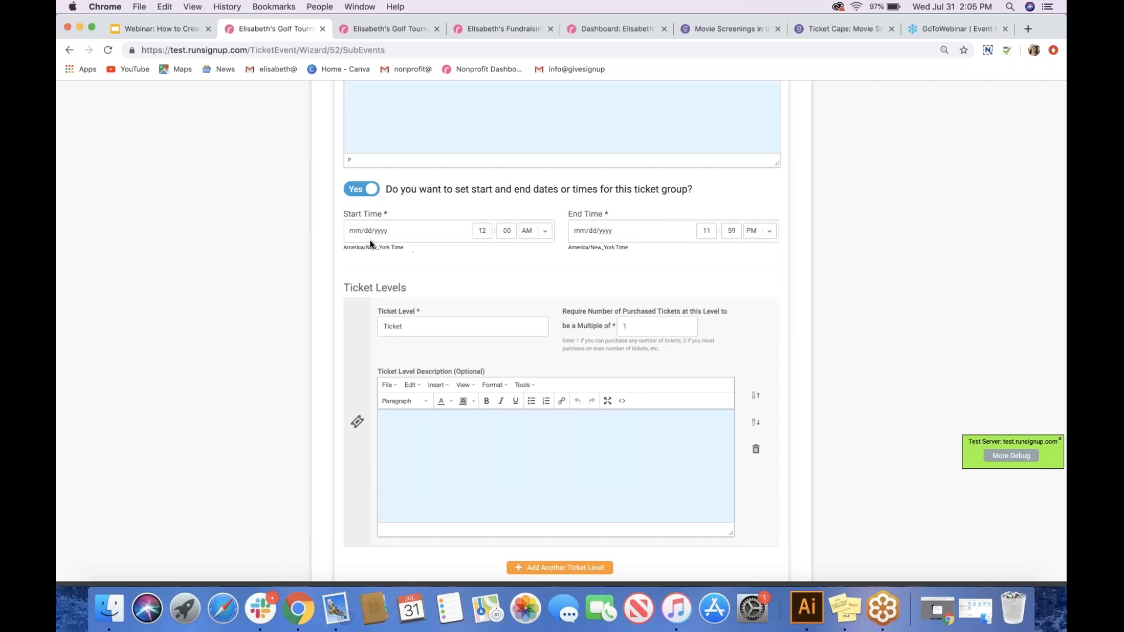
pyautogui.click(387, 231)
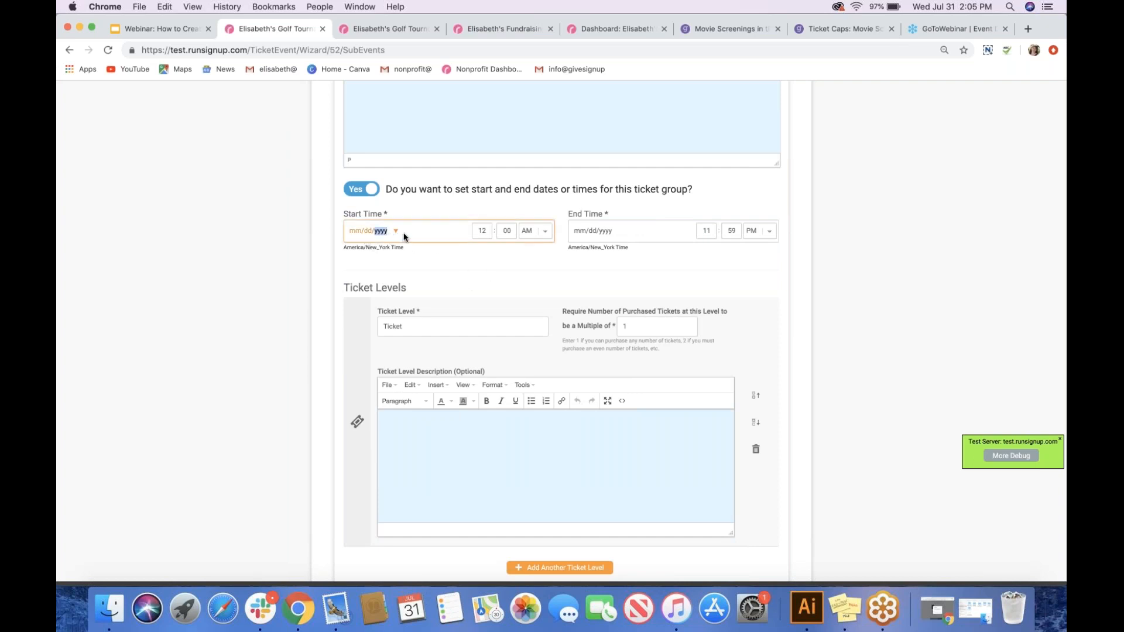
pyautogui.click(447, 215)
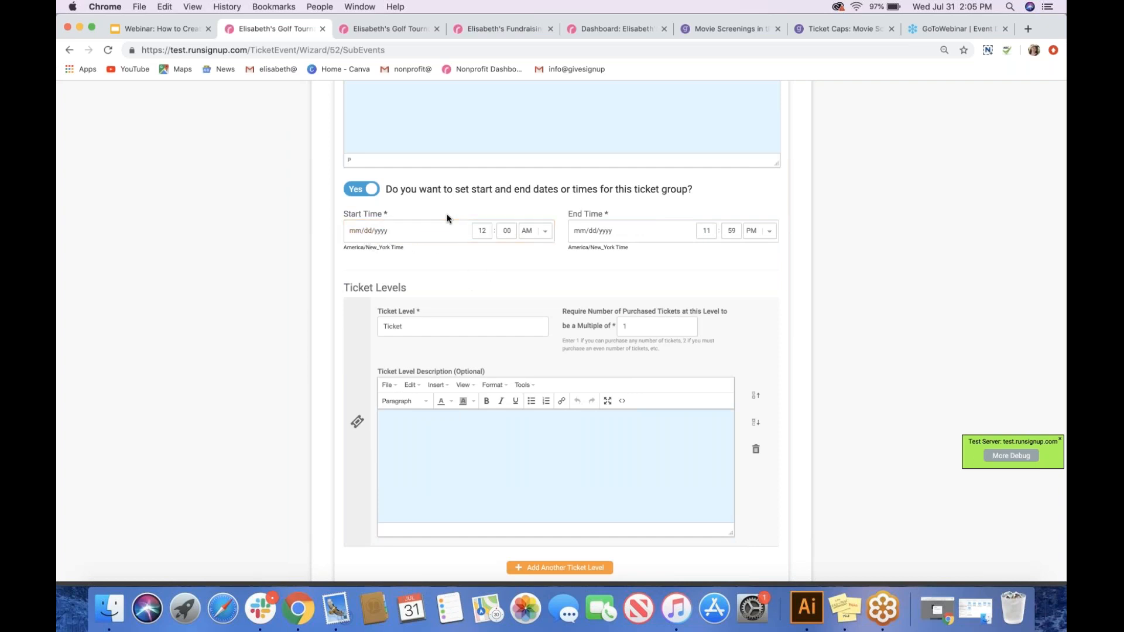
pyautogui.click(397, 232)
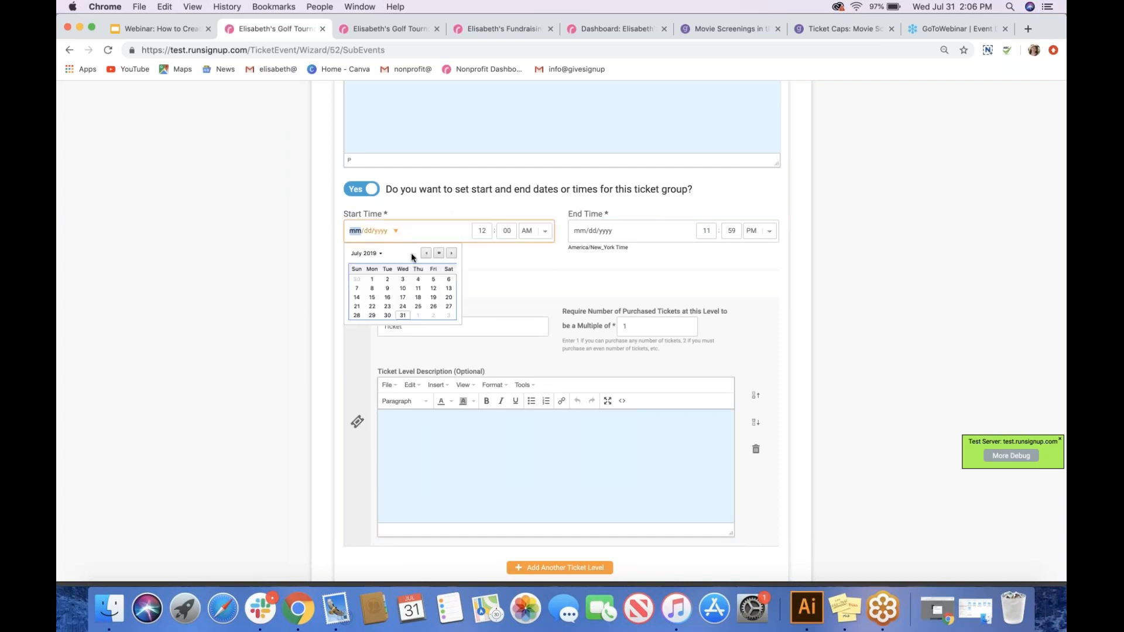
pyautogui.click(451, 253)
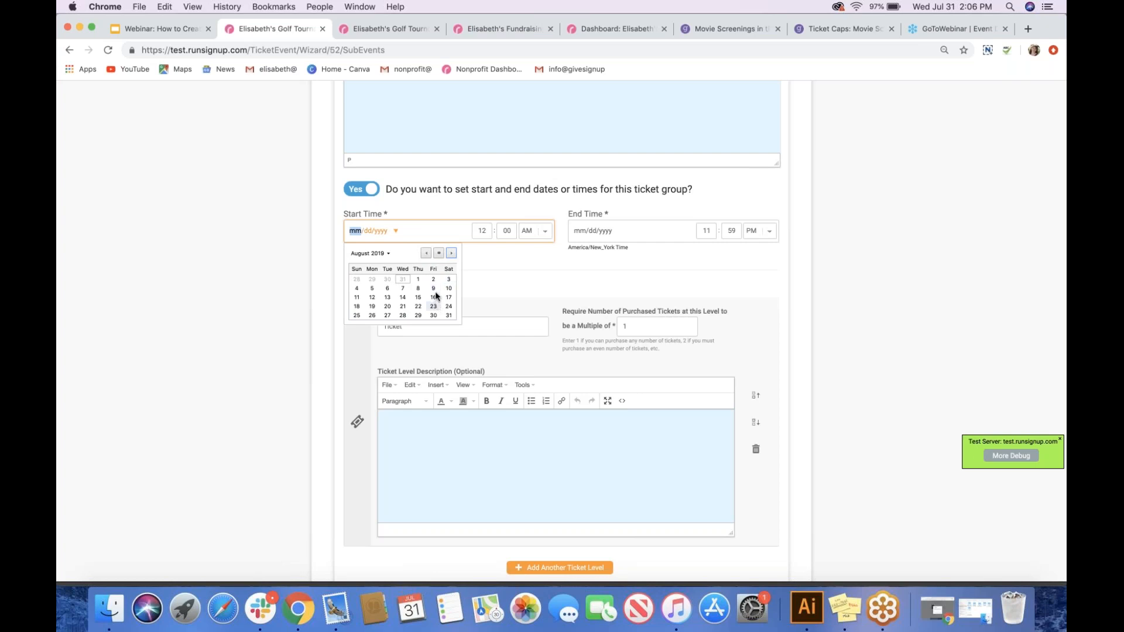
pyautogui.click(434, 295)
pyautogui.click(490, 228)
pyautogui.press('BackSpace')
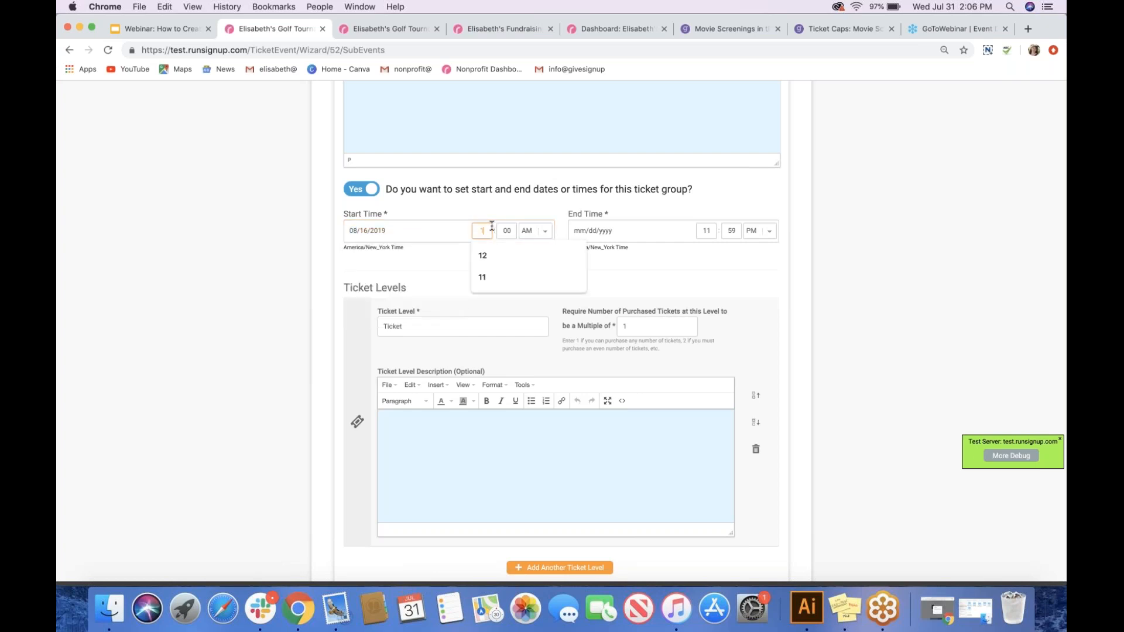
pyautogui.click(534, 231)
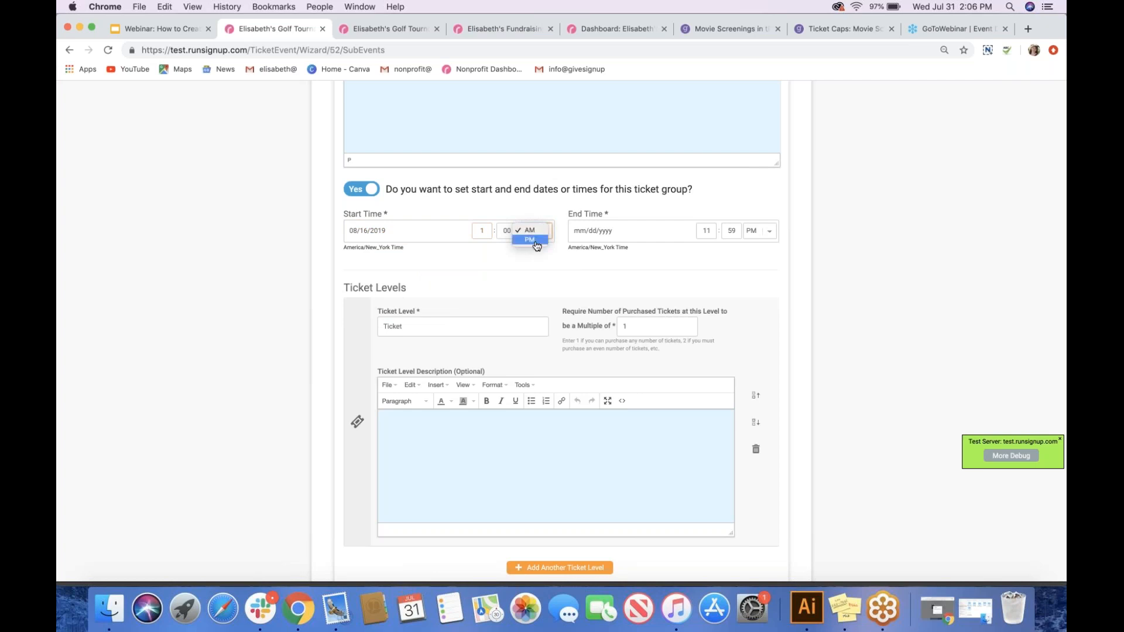
pyautogui.click(535, 241)
# Set the new ticket group's end time to 08/16/2019 at 5:00 PM
pyautogui.click(603, 230)
pyautogui.click(621, 231)
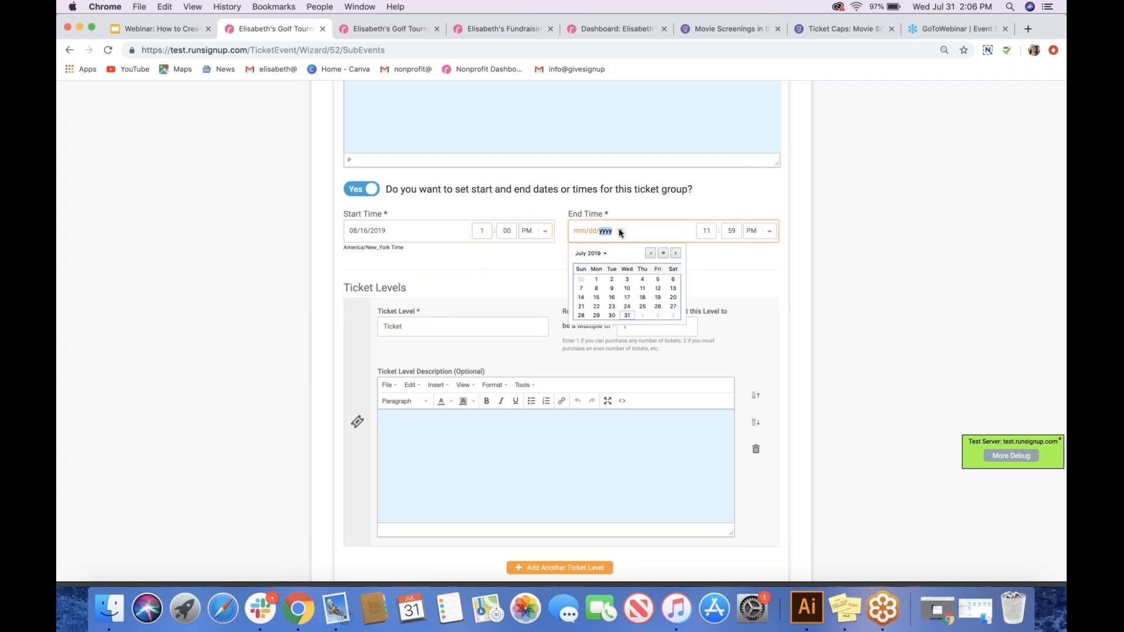
pyautogui.click(675, 254)
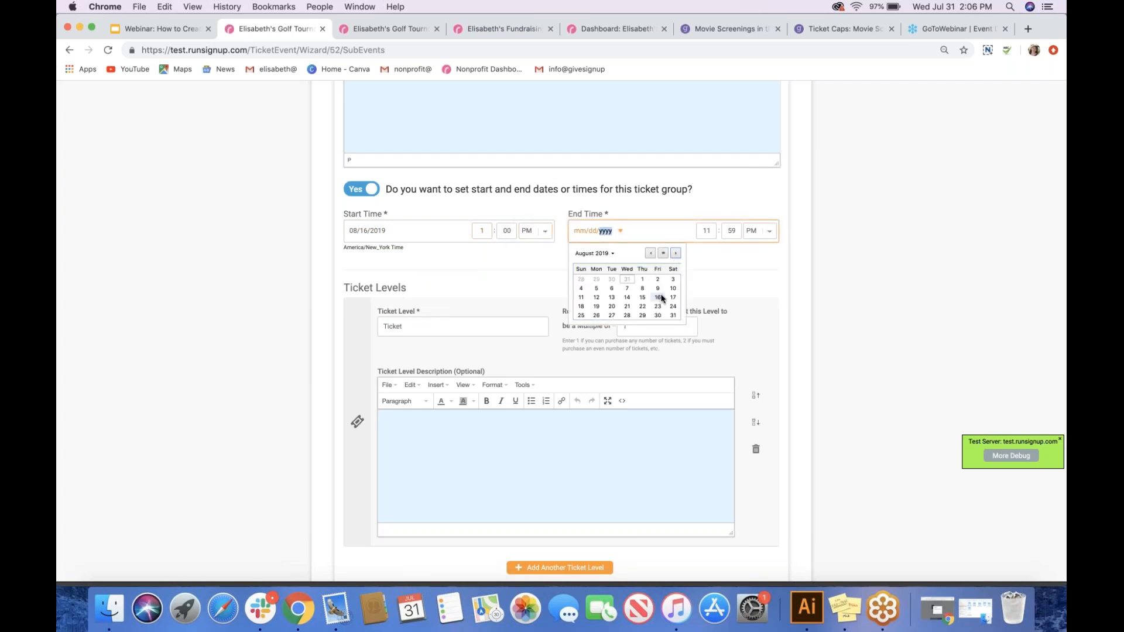
pyautogui.click(658, 297)
pyautogui.click(708, 225)
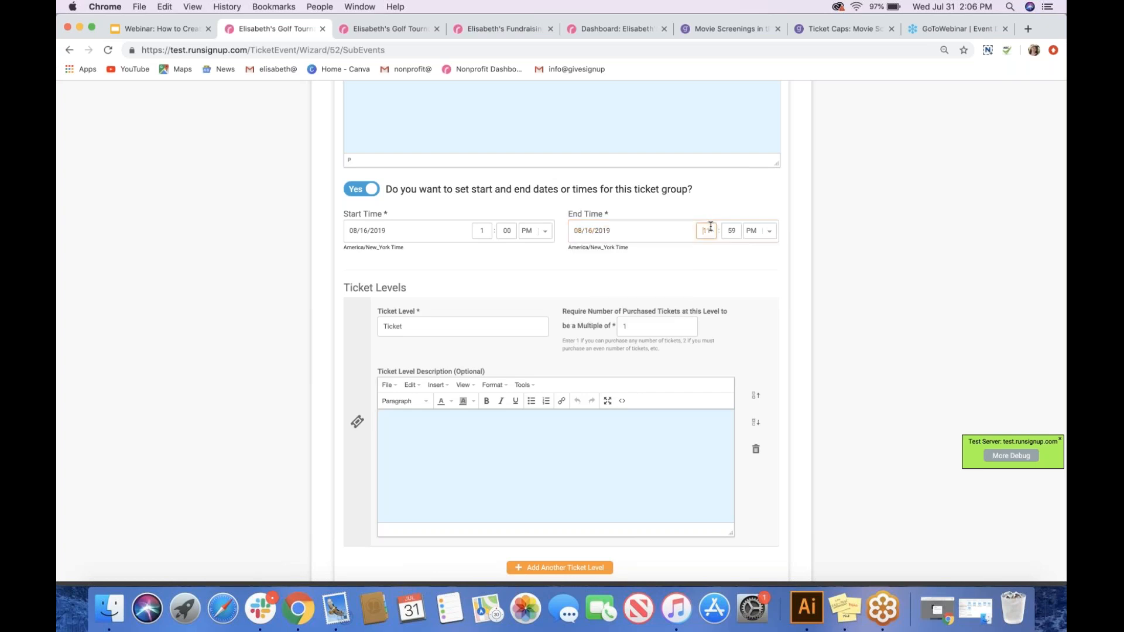
pyautogui.write('5')
pyautogui.press('Tab')
pyautogui.write('5')
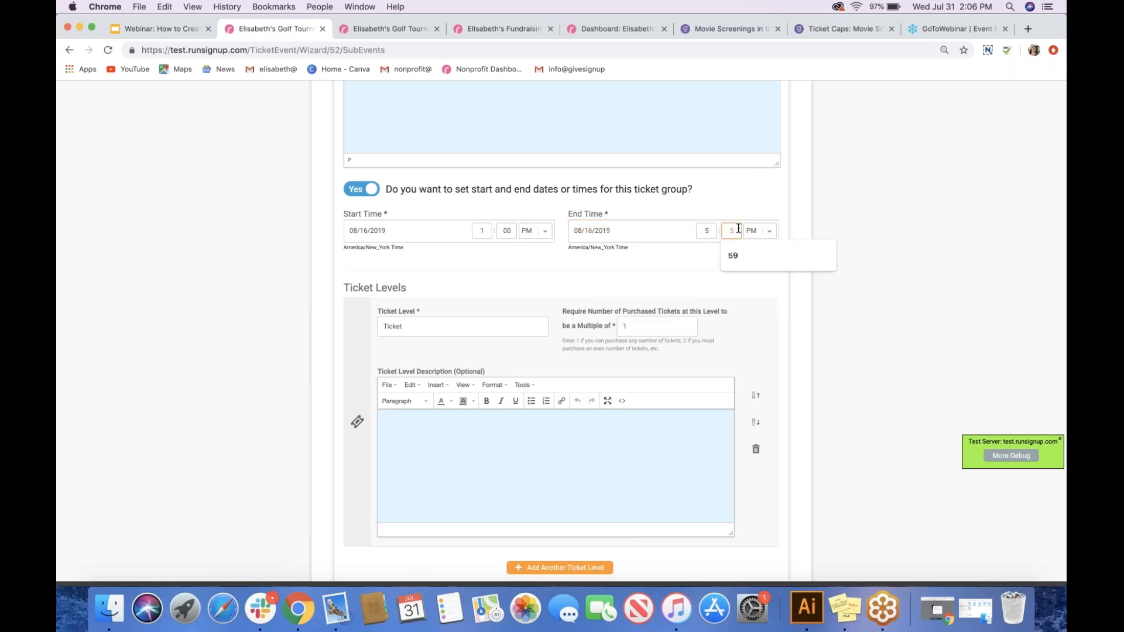
pyautogui.press('BackSpace')
pyautogui.click(657, 269)
# Rename the new ticket group's default ticket level as "1:00 Tee Time"
pyautogui.scroll(-1, 669, 229)
pyautogui.scroll(-2, 669, 230)
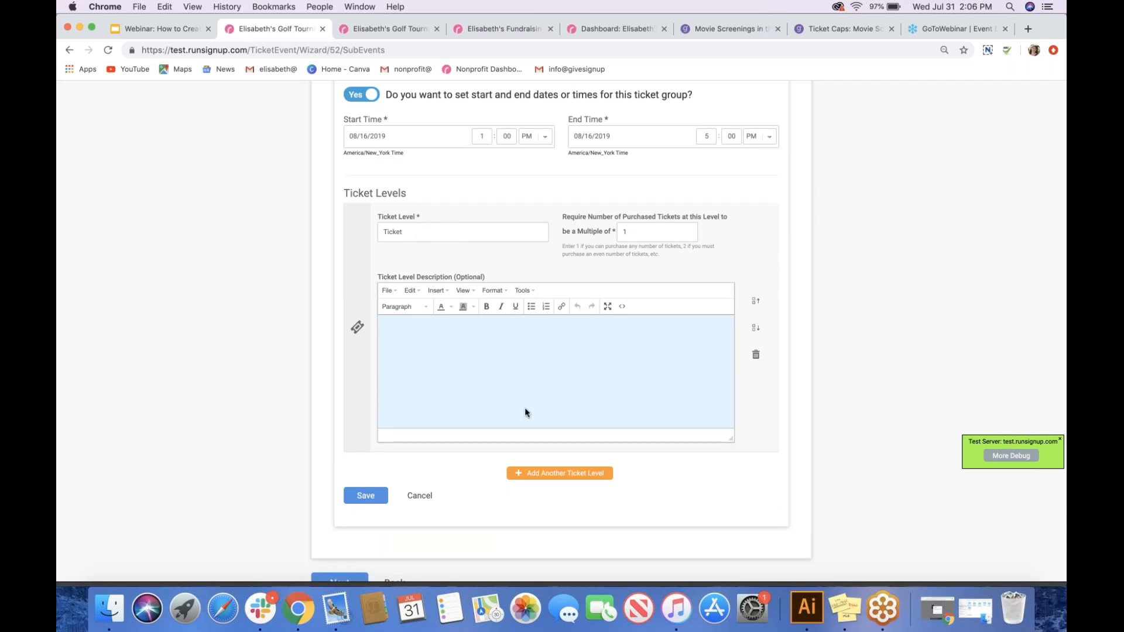
pyautogui.click(423, 231)
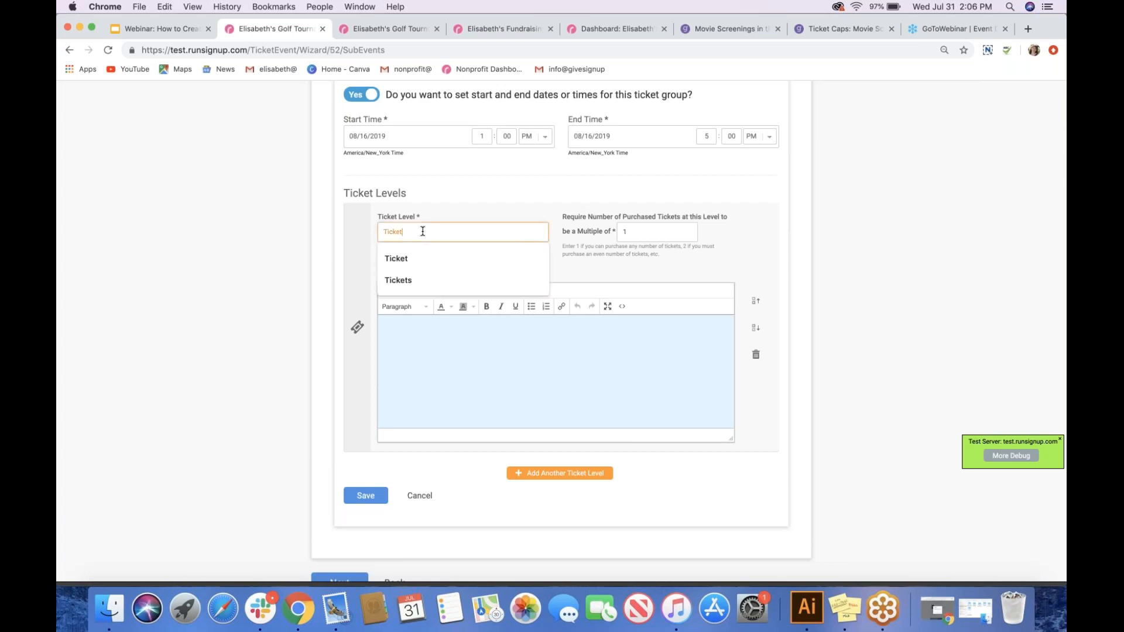
pyautogui.press('BackSpace')
pyautogui.press('BackSpace')
pyautogui.press('BackSpace')
pyautogui.press('BackSpace')
pyautogui.press('BackSpace')
pyautogui.press('BackSpace')
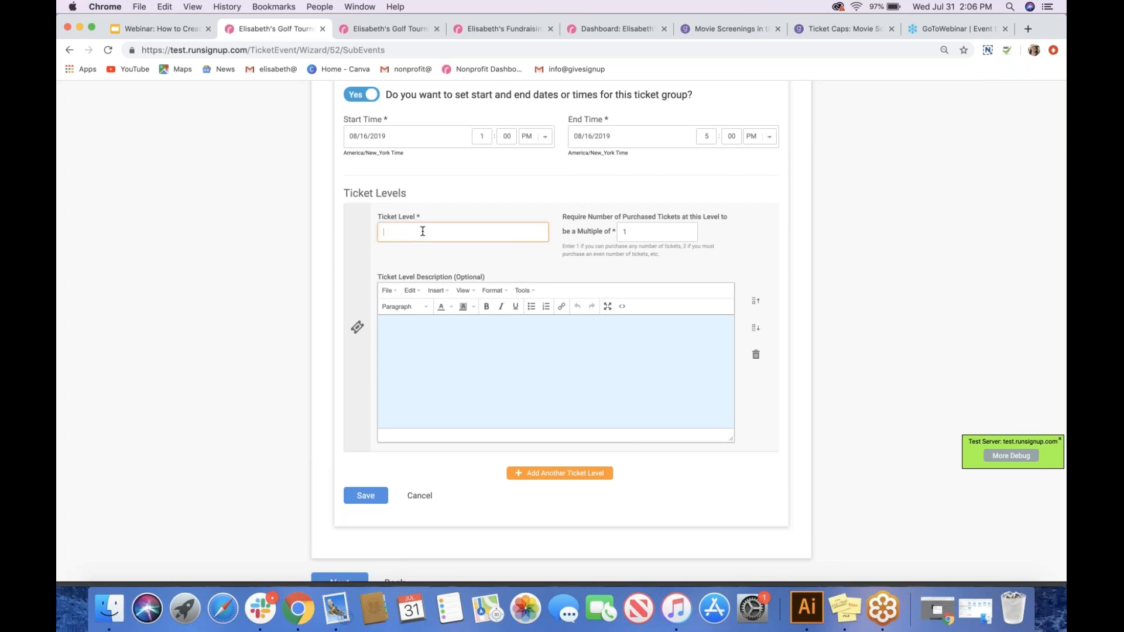
pyautogui.write('1:00 Tee Time')
pyautogui.scroll(5, 411, 310)
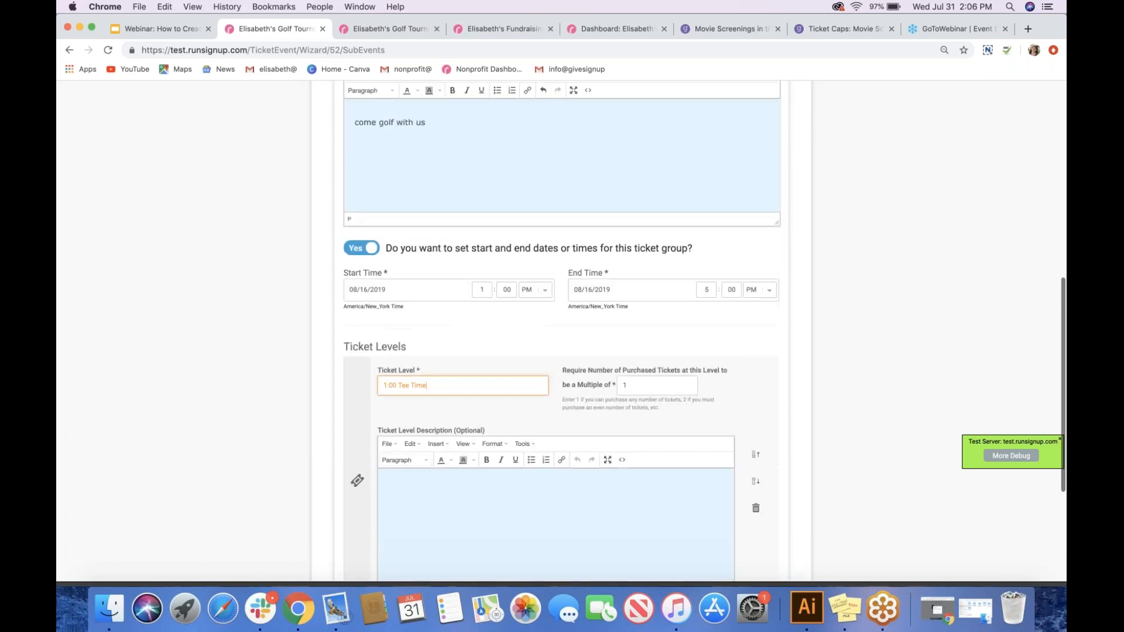
pyautogui.scroll(-4, 562, 328)
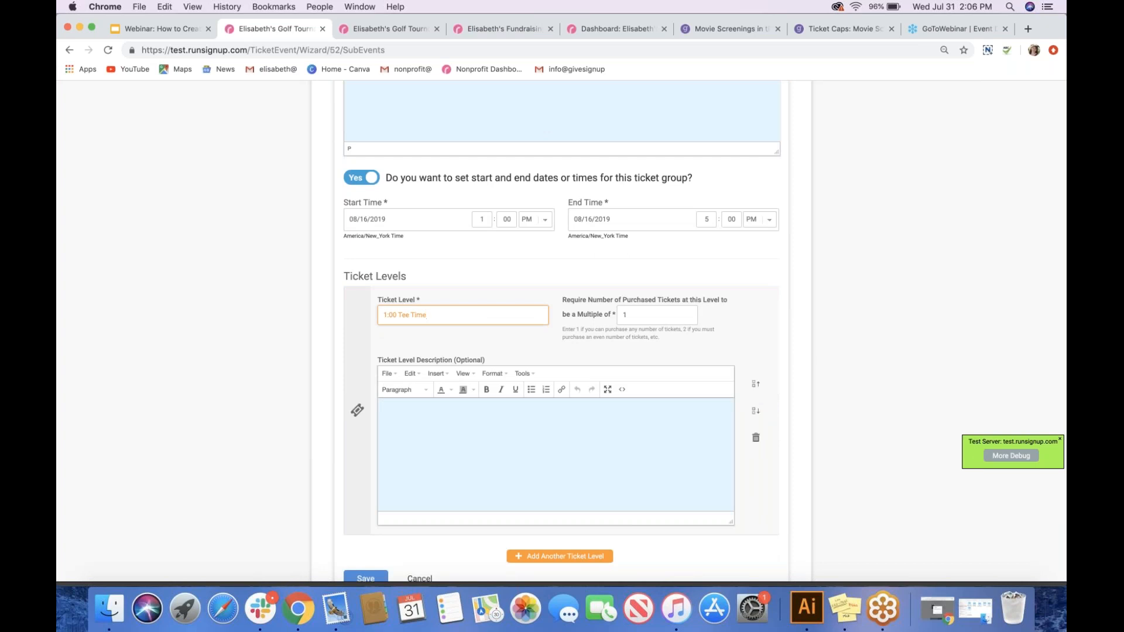
pyautogui.click(498, 344)
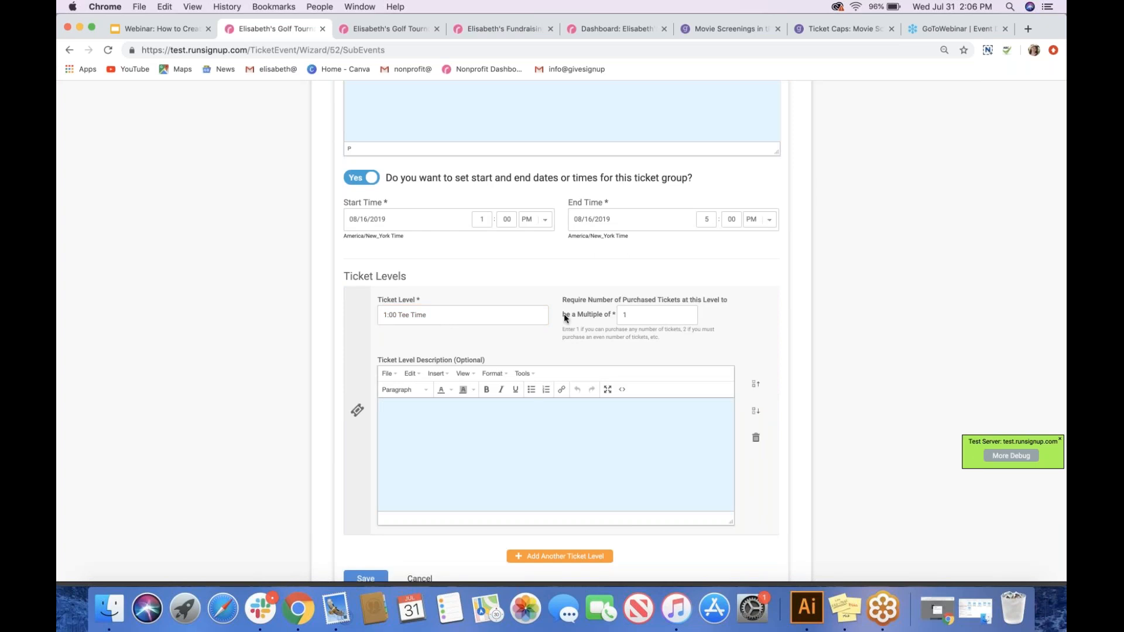
# Add a second ticket level named "1:30 Tee Time" to the new ticket group
pyautogui.scroll(5, 563, 314)
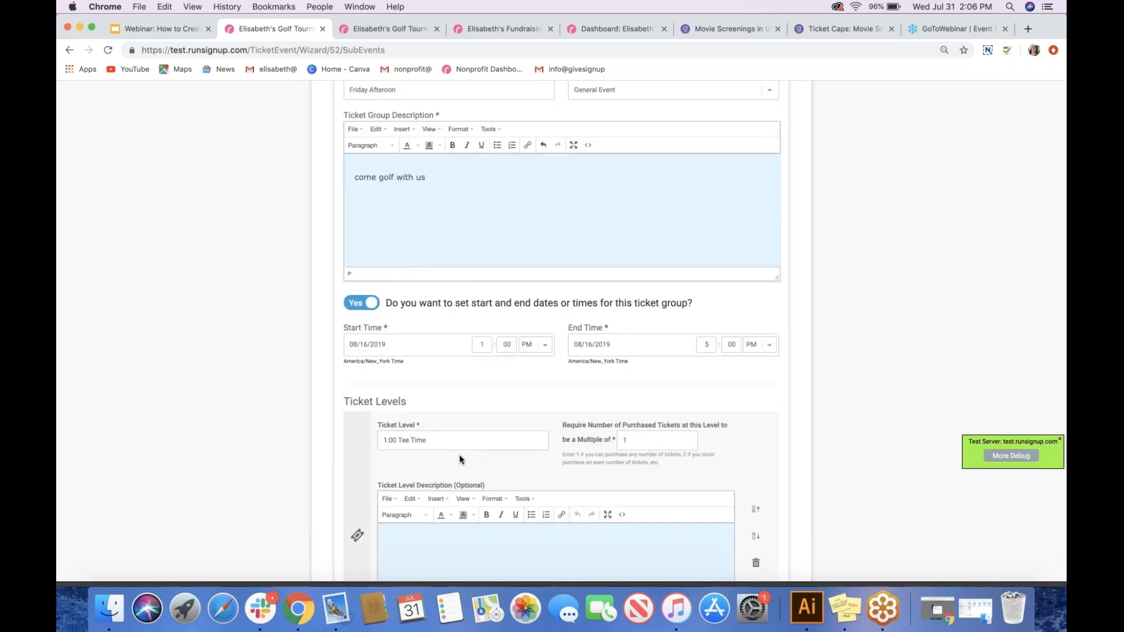
pyautogui.scroll(-6, 459, 454)
pyautogui.click(560, 524)
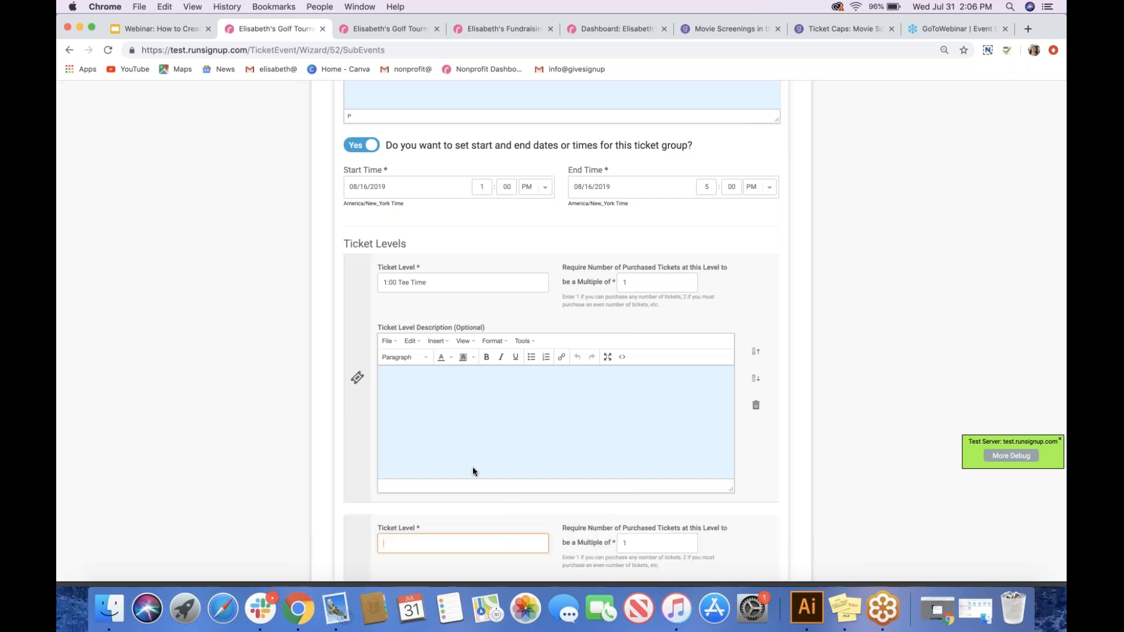
pyautogui.scroll(-6, 473, 466)
pyautogui.write('1:30 Tee Time')
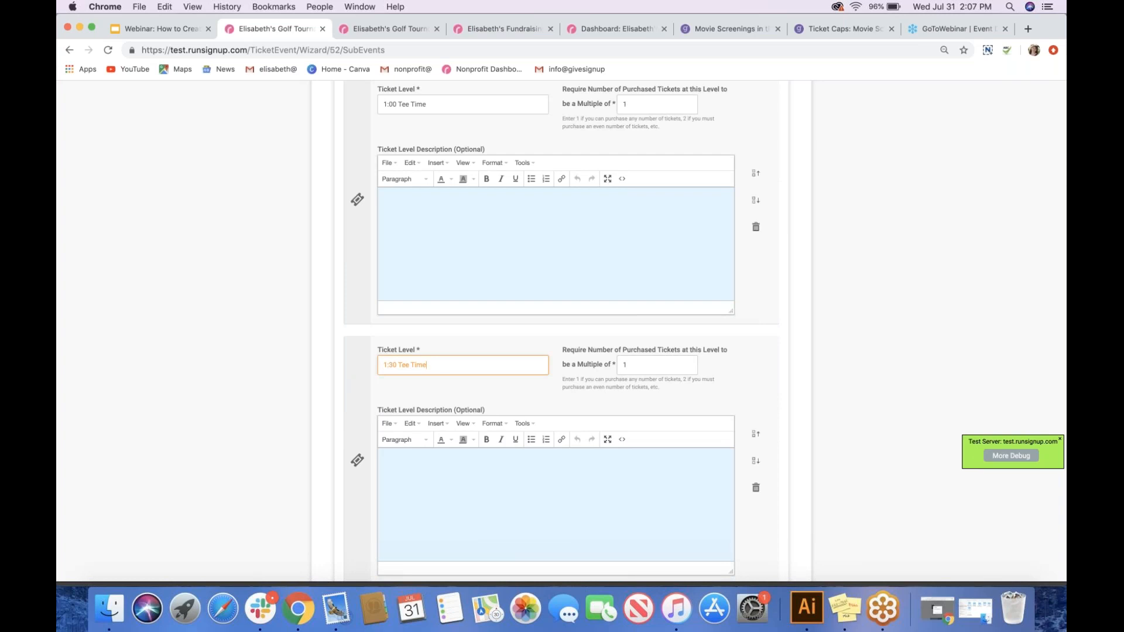
pyautogui.click(480, 393)
# Review the new ticket group's name, description, times and ticket levels, and save the group
pyautogui.scroll(-3, 480, 397)
pyautogui.scroll(5, 480, 397)
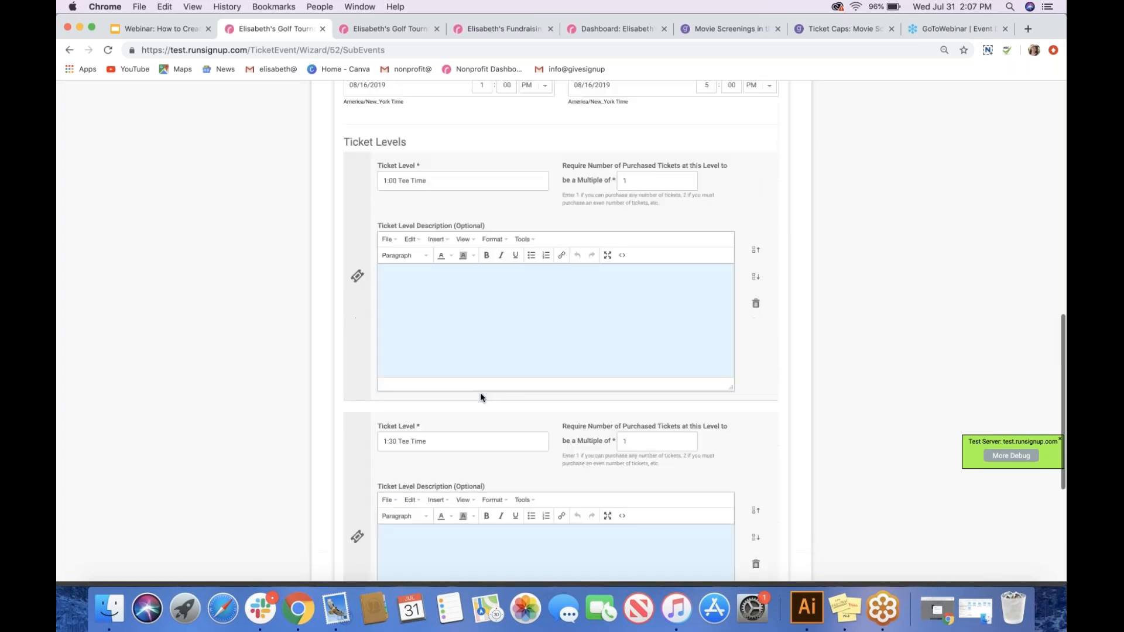
pyautogui.scroll(5, 479, 397)
pyautogui.scroll(-5, 479, 398)
pyautogui.scroll(8, 479, 397)
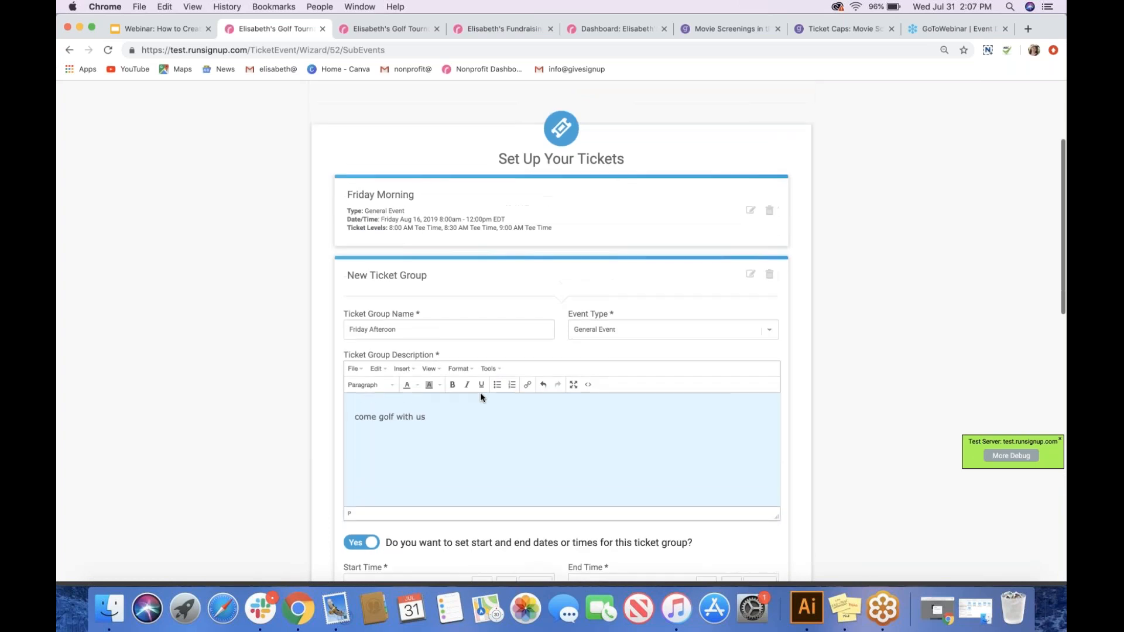
pyautogui.scroll(-3, 493, 253)
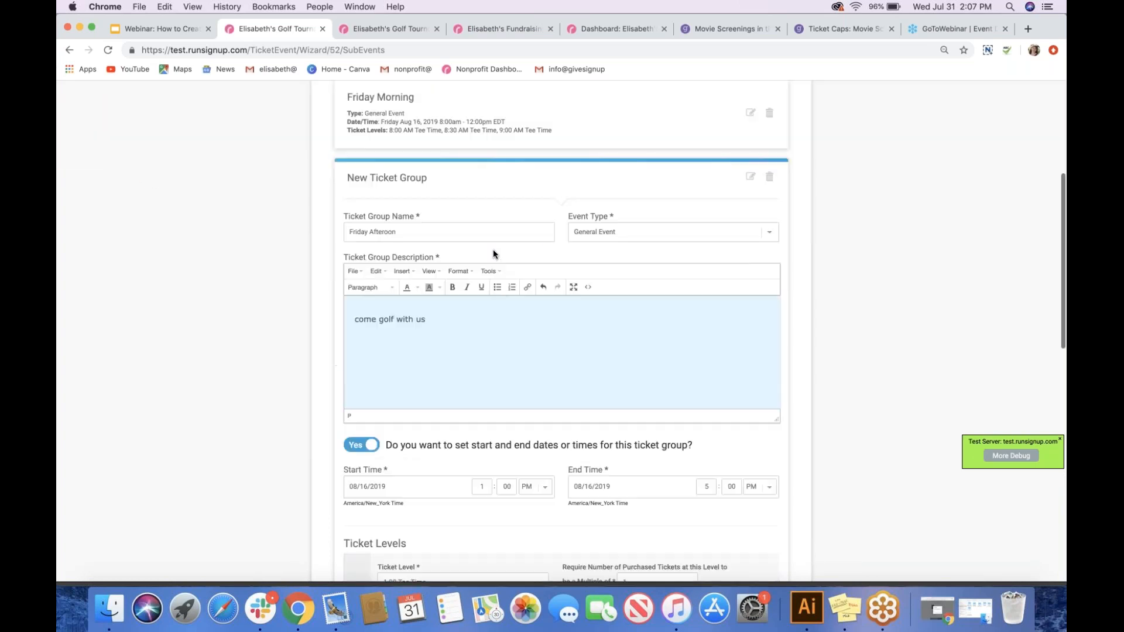
pyautogui.scroll(1, 493, 249)
pyautogui.scroll(-13, 493, 250)
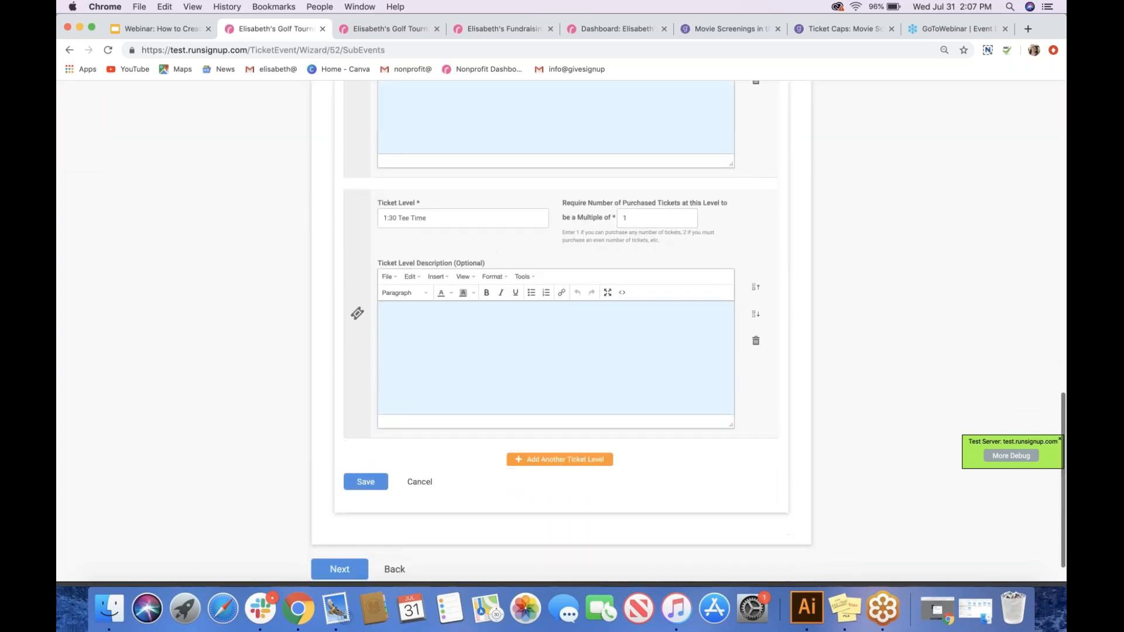
pyautogui.click(367, 481)
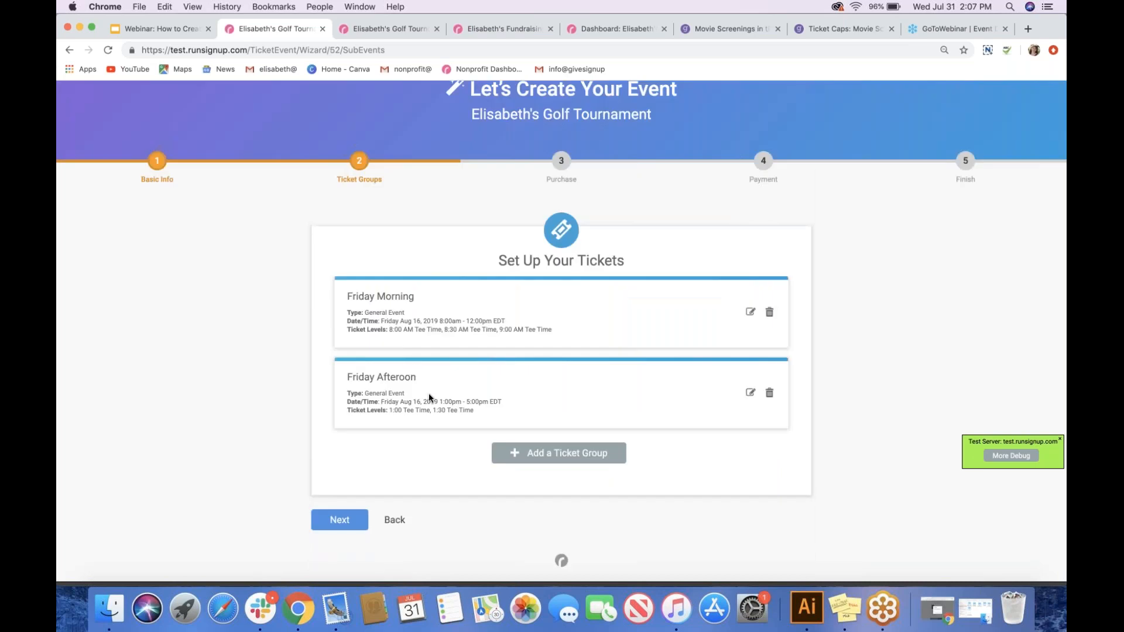
# Correct the misspelled name of the afternoon ticket group to "Friday Afternoon" and save the group
pyautogui.click(749, 393)
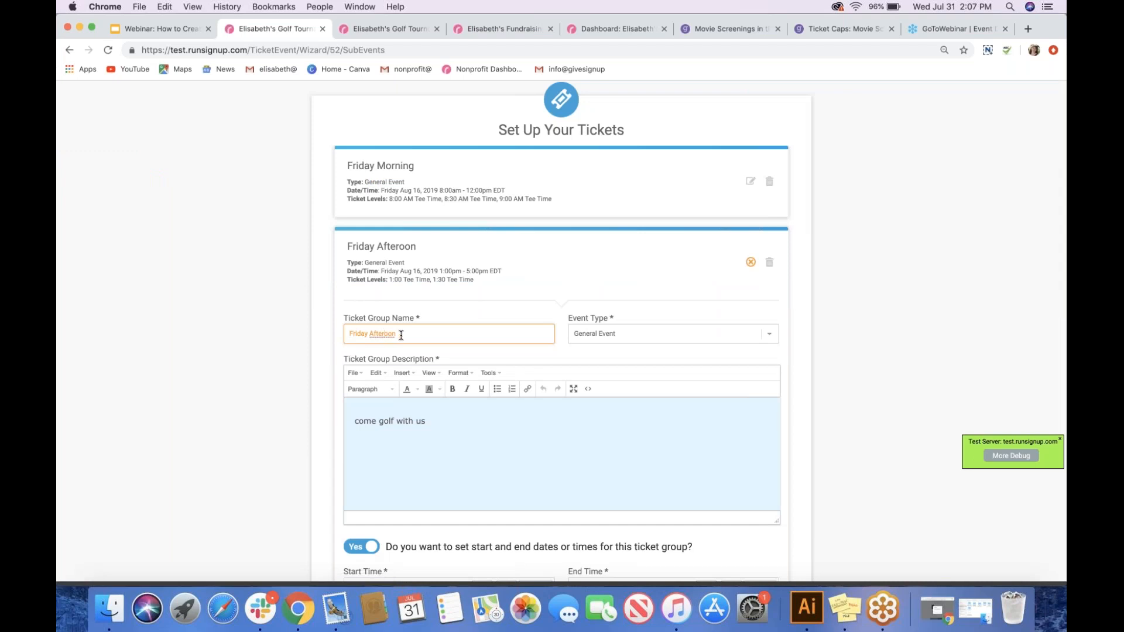
pyautogui.write('n')
pyautogui.scroll(-15, 416, 338)
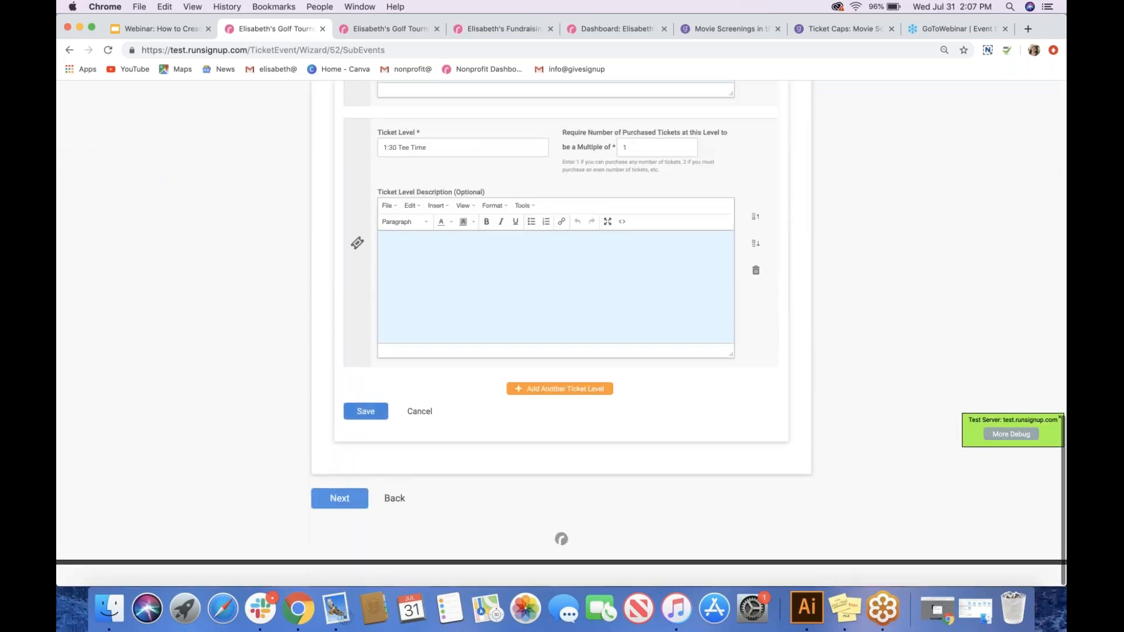
pyautogui.click(363, 434)
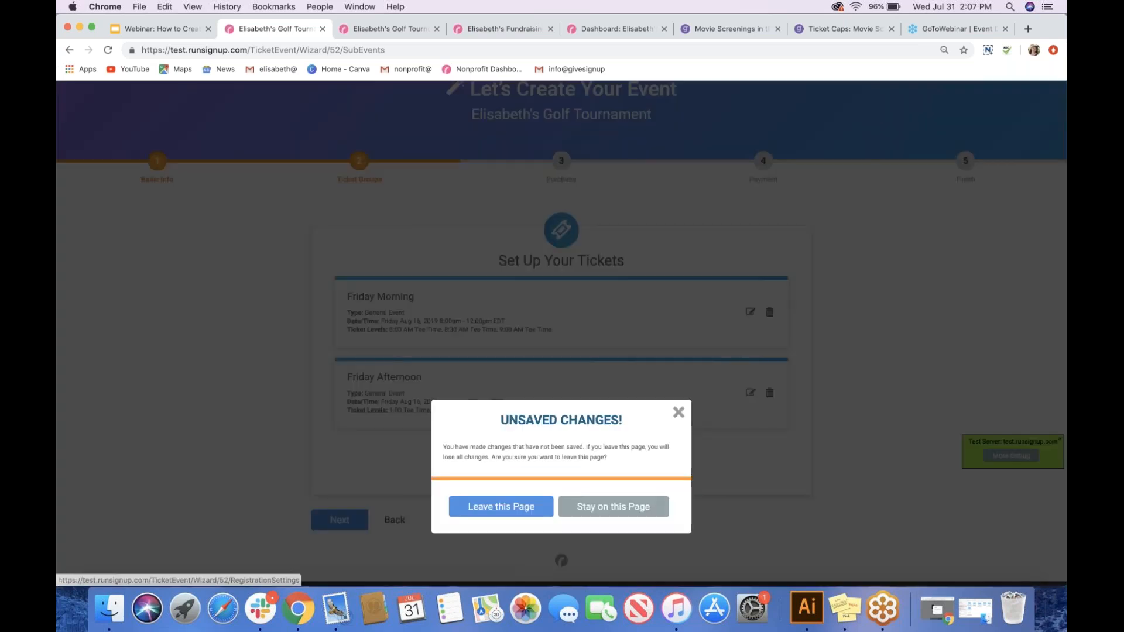
# Continue to the Purchase stage of the event wizard, choosing to leave the ticket groups page
pyautogui.click(356, 520)
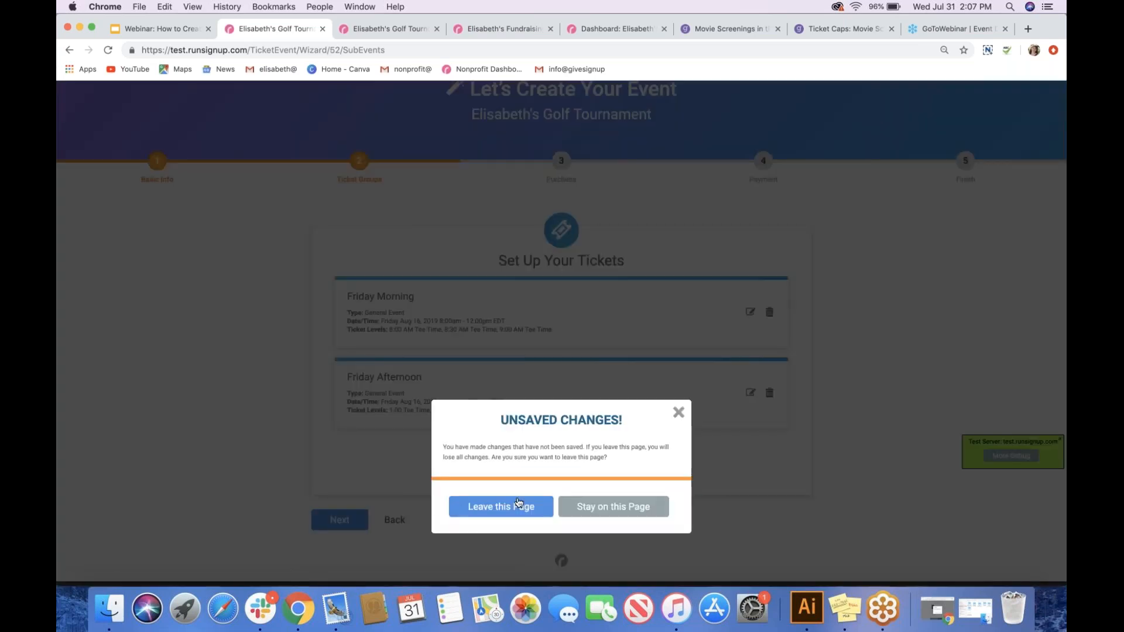
pyautogui.click(500, 507)
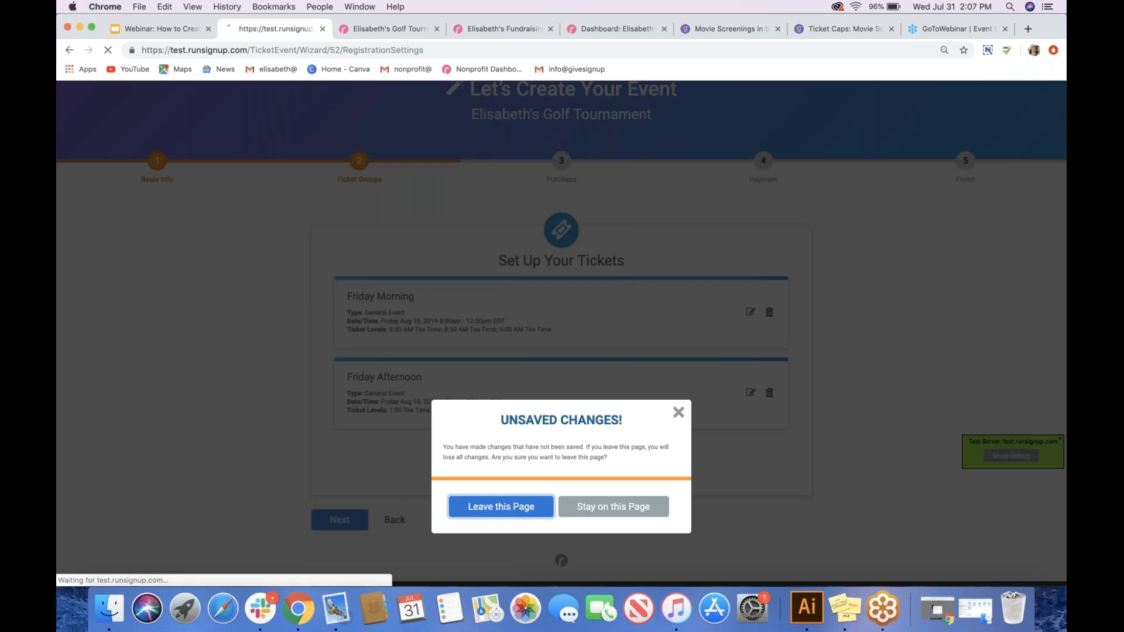
pyautogui.scroll(-3, 404, 374)
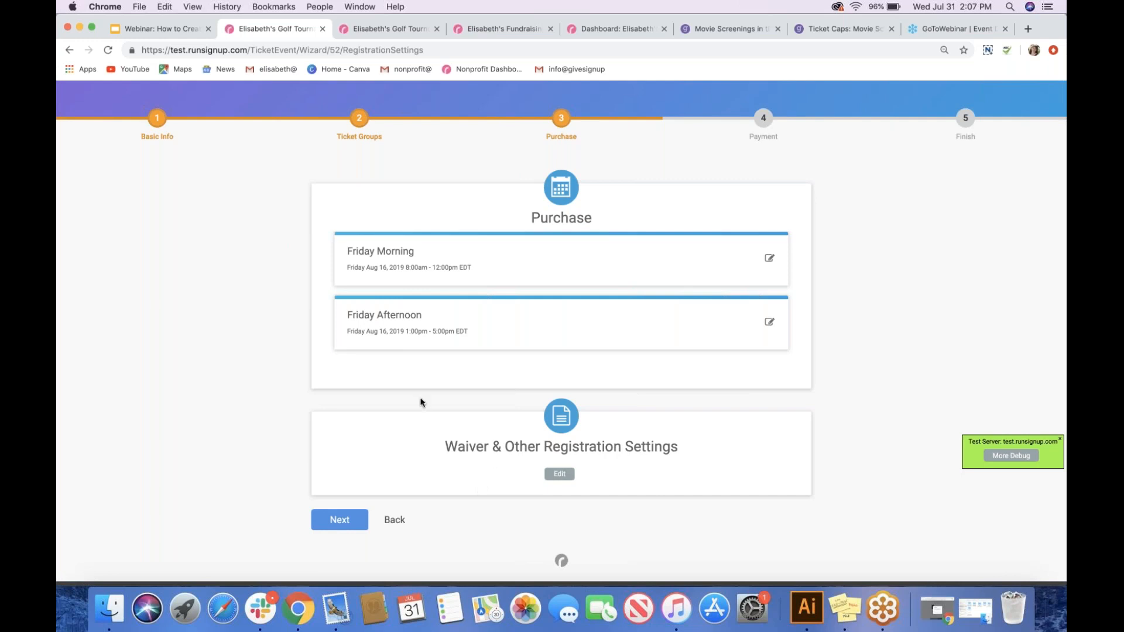
# In the Friday Morning purchase settings, limit the $75.00 price for the 8:00 AM Tee Time to tickets 1 to 3 and charge $65 from ticket 4
pyautogui.click(769, 259)
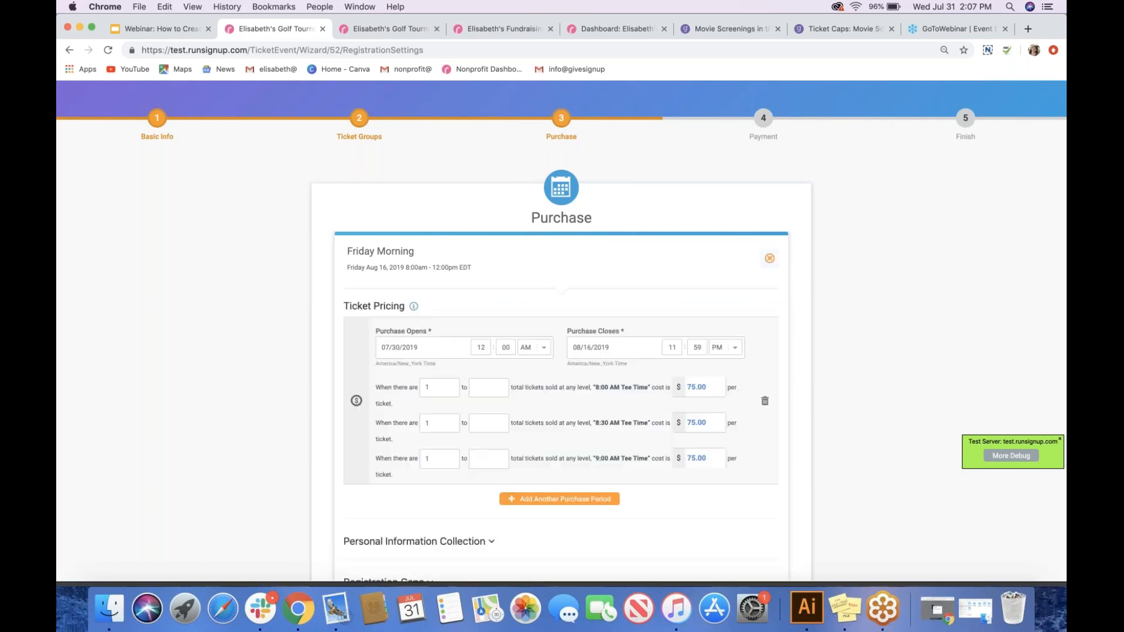
pyautogui.scroll(-3, 407, 316)
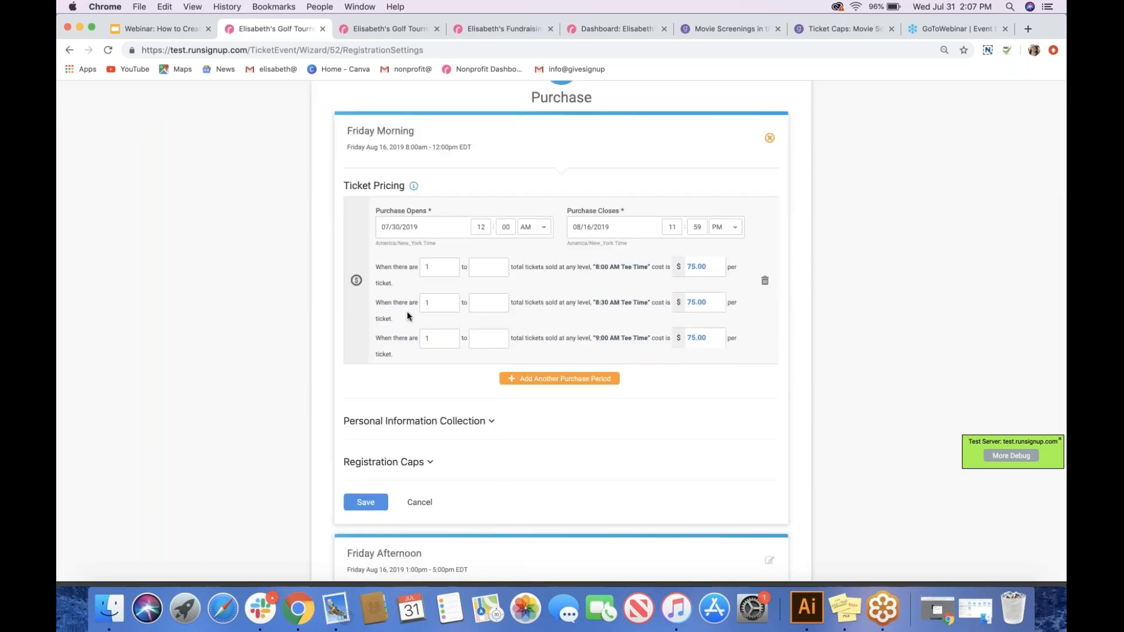
pyautogui.scroll(2, 407, 316)
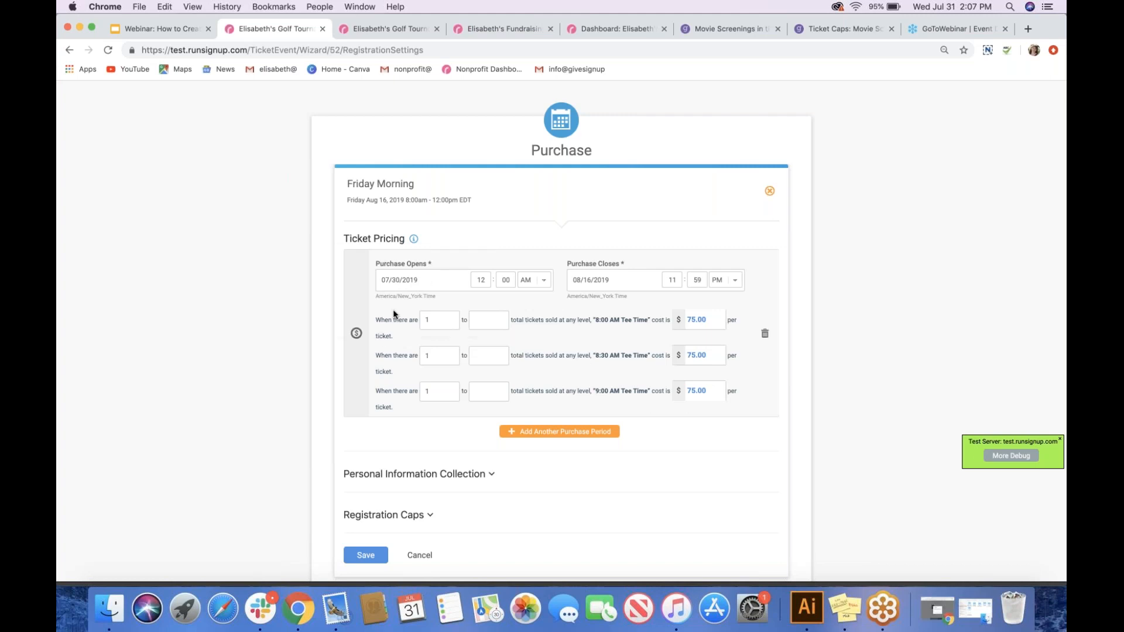
pyautogui.scroll(-5, 468, 346)
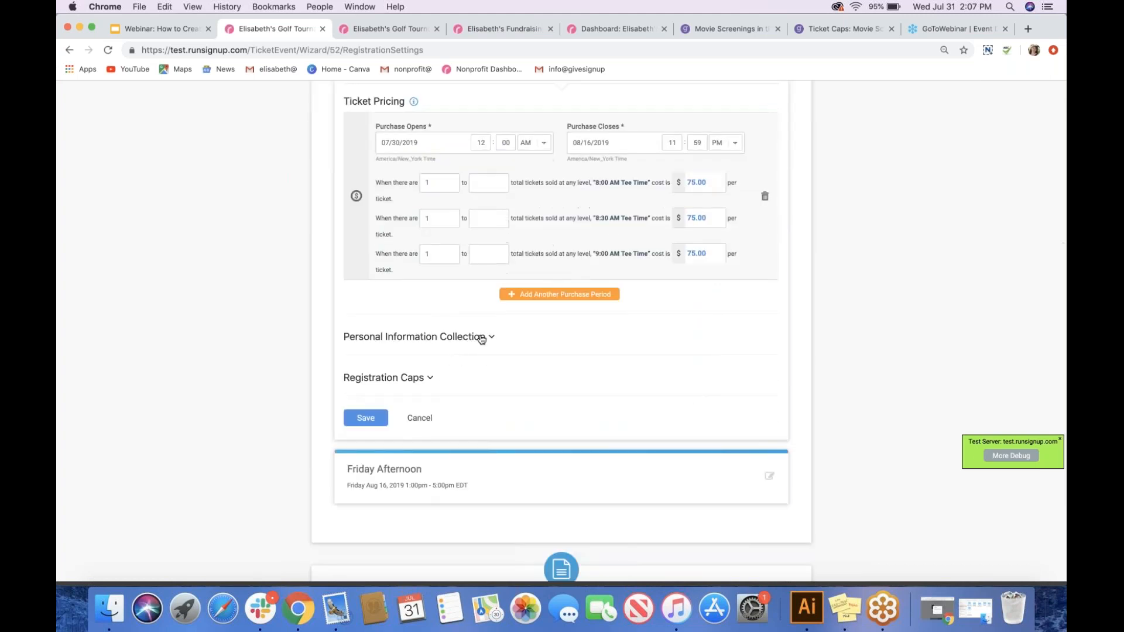
pyautogui.click(712, 182)
pyautogui.click(694, 182)
pyautogui.click(479, 179)
pyautogui.press('Return')
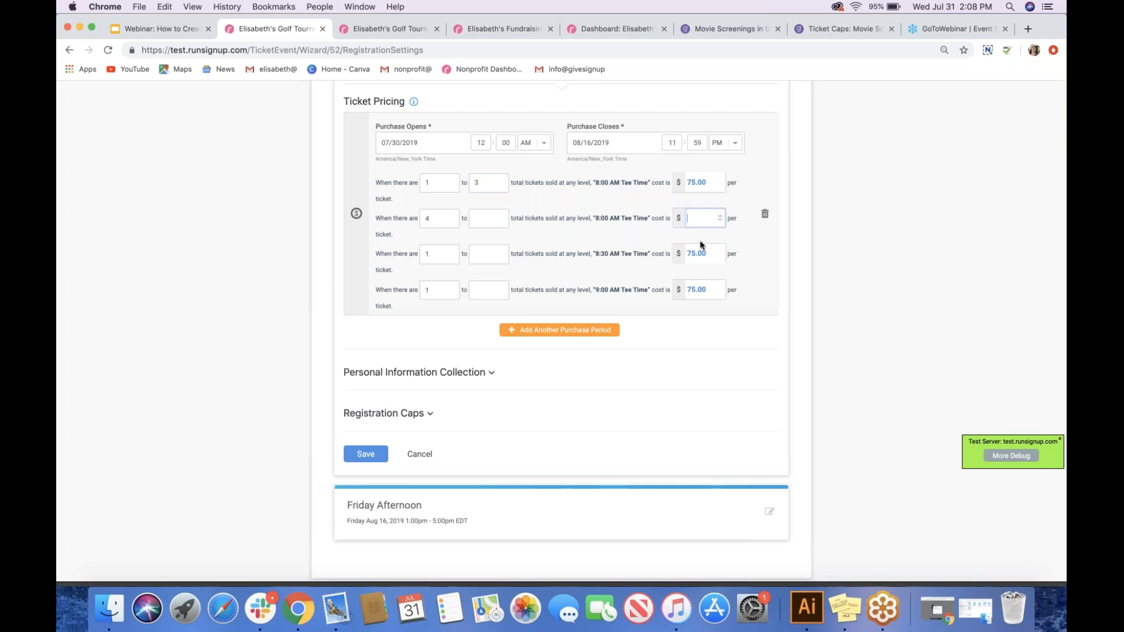
pyautogui.write('65')
pyautogui.click(663, 238)
# Expand Friday Morning's personal information collection settings and examine the account fields and the per-ticket information option
pyautogui.scroll(-1, 508, 276)
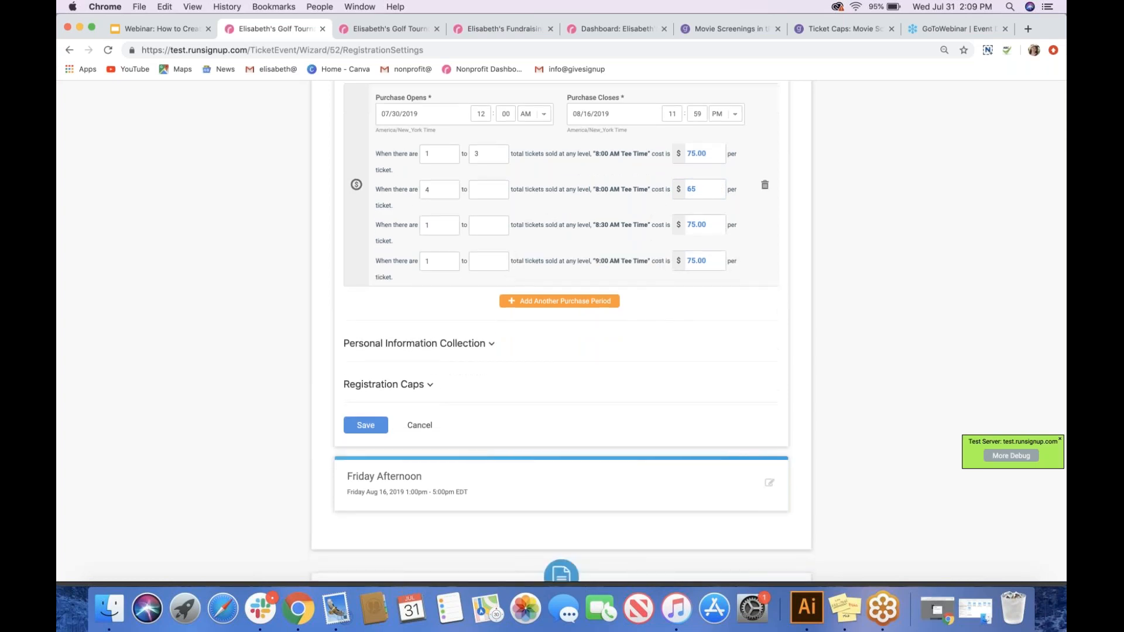
pyautogui.scroll(-2, 457, 289)
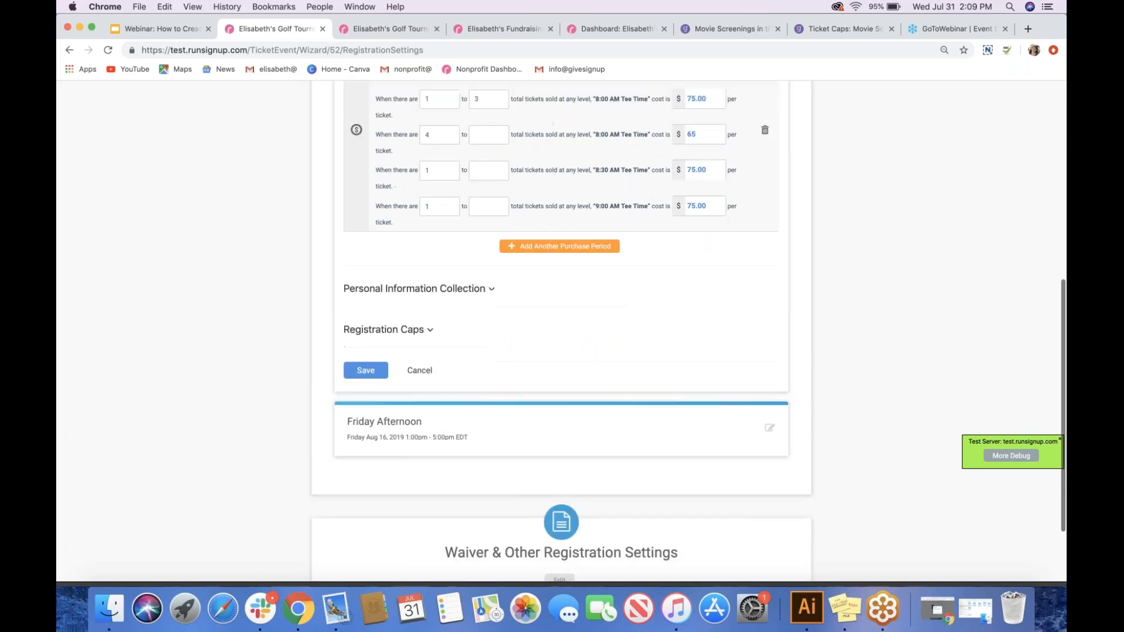
pyautogui.click(465, 285)
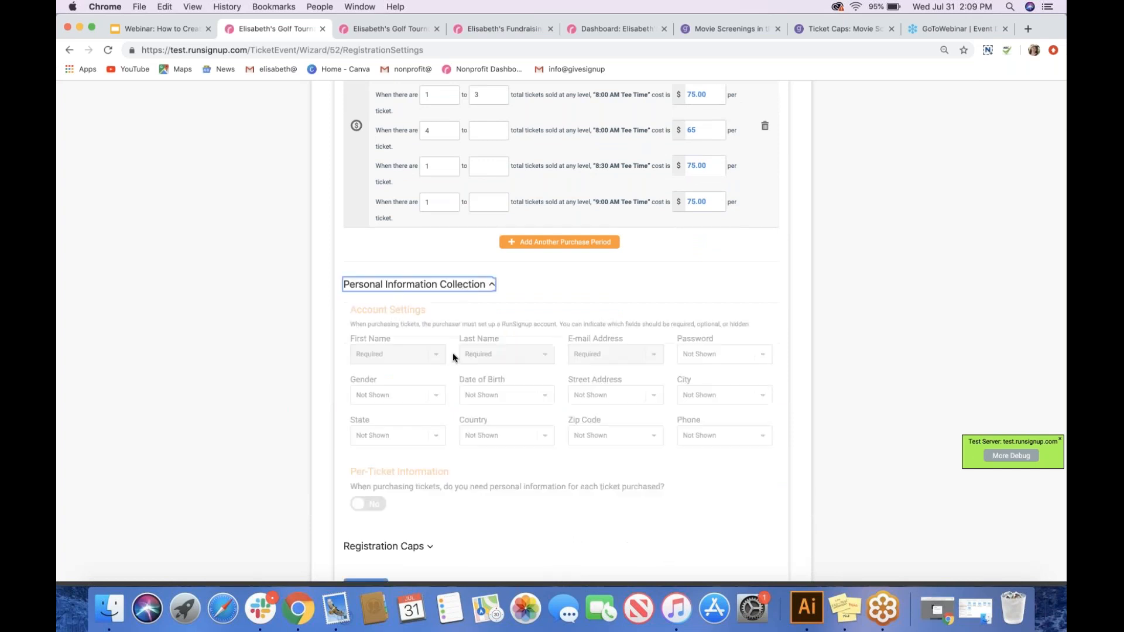
pyautogui.scroll(-5, 452, 353)
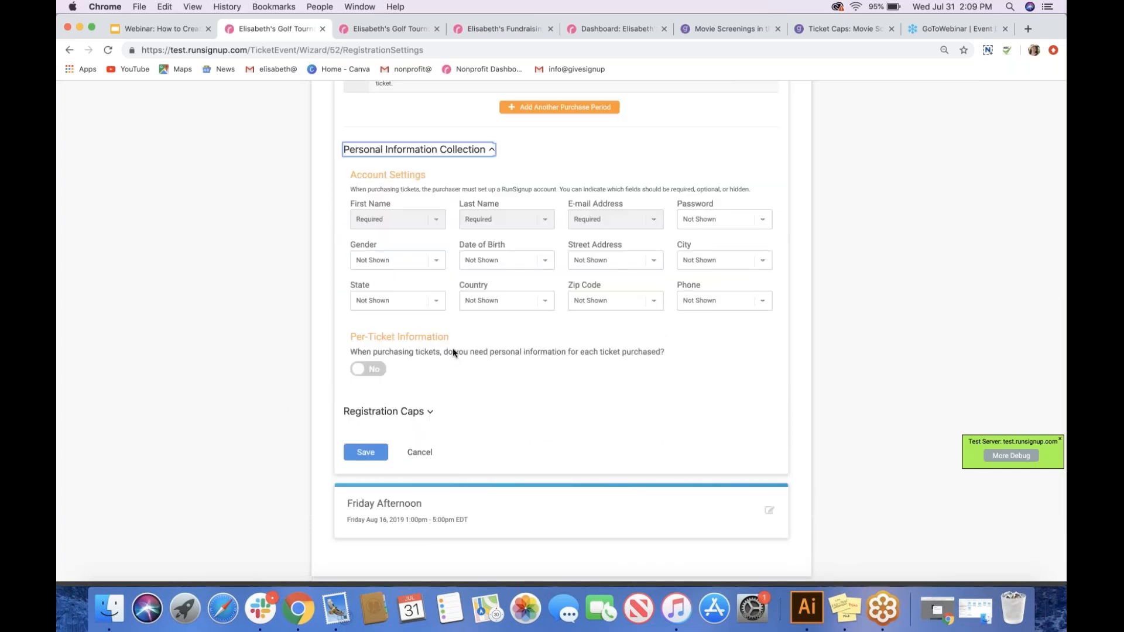
pyautogui.scroll(-1, 452, 348)
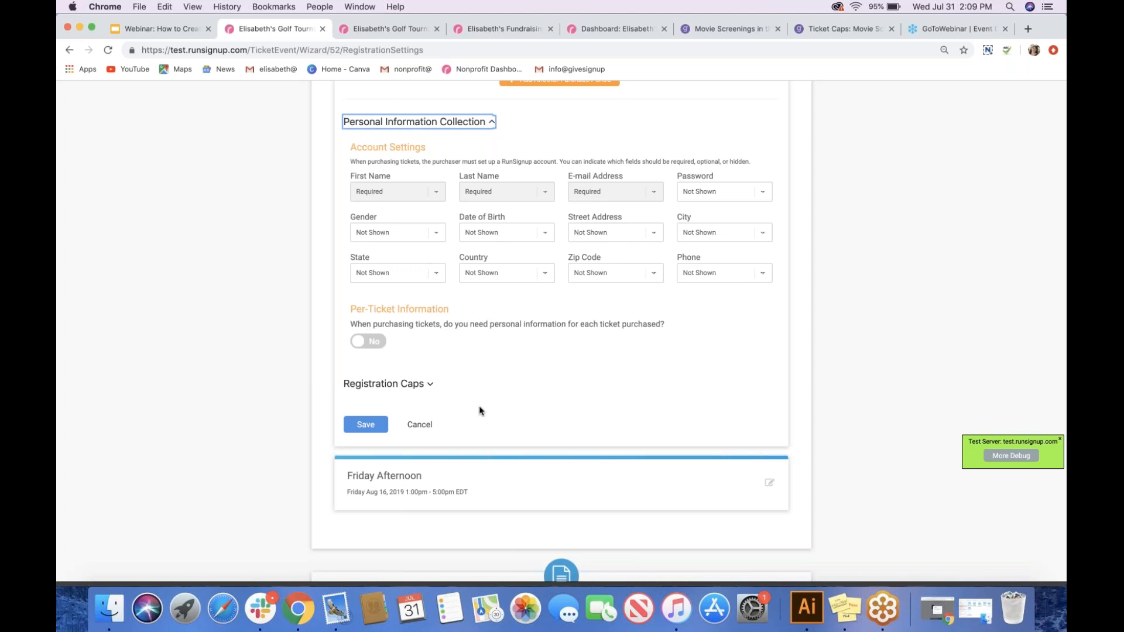
pyautogui.scroll(-1, 479, 409)
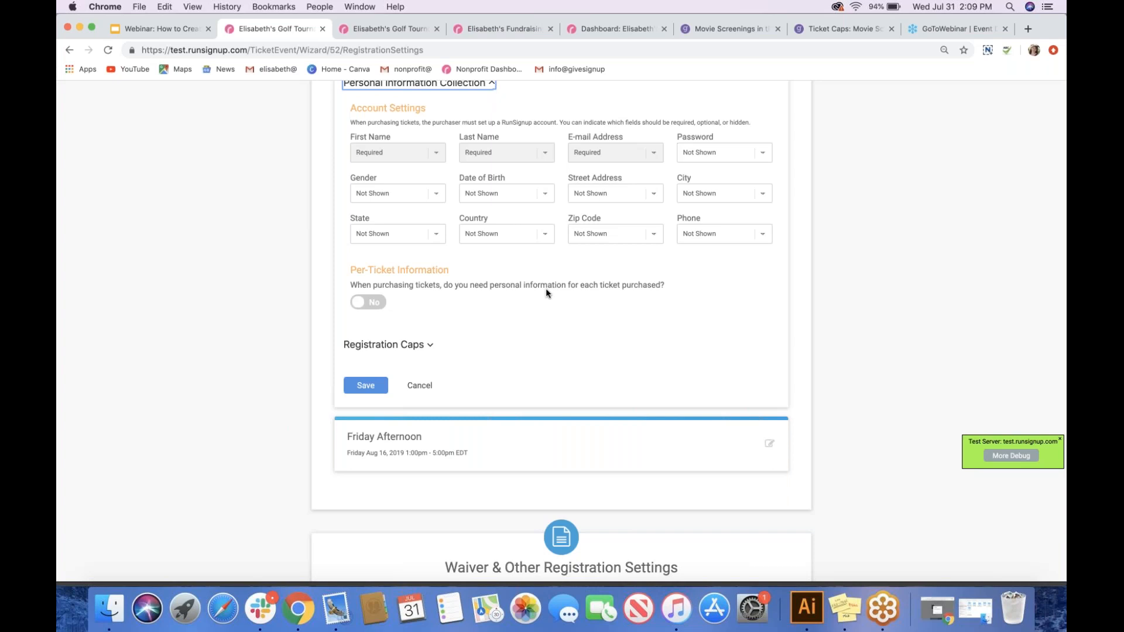
# Preview the per-ticket personal information fields for Friday Morning by enabling the option, and switch it back to No
pyautogui.scroll(-3, 540, 258)
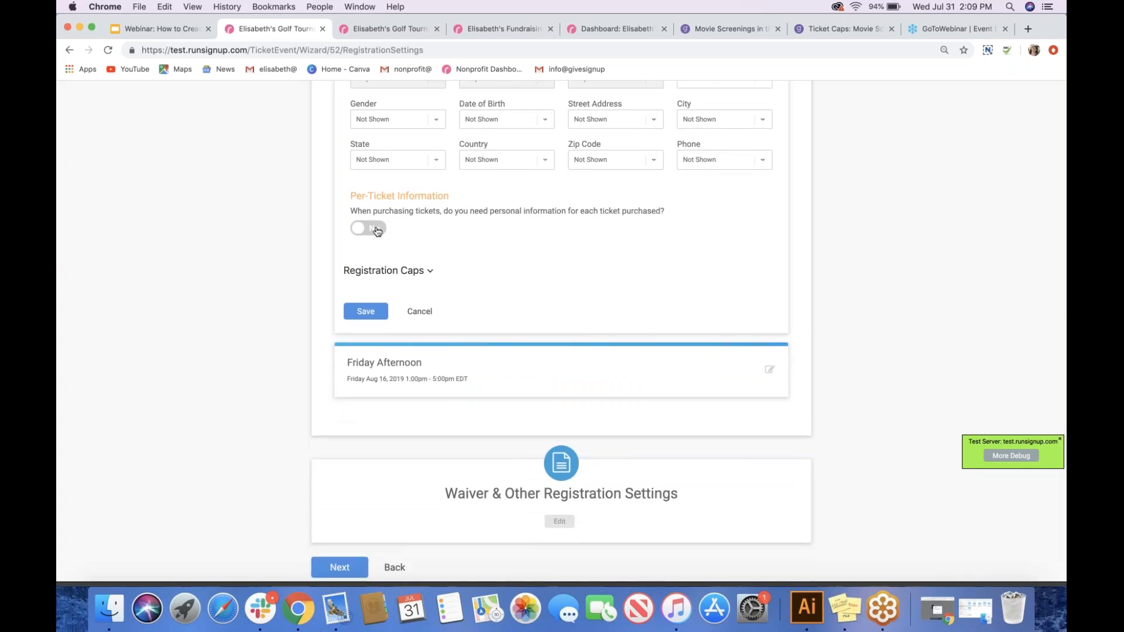
pyautogui.click(377, 232)
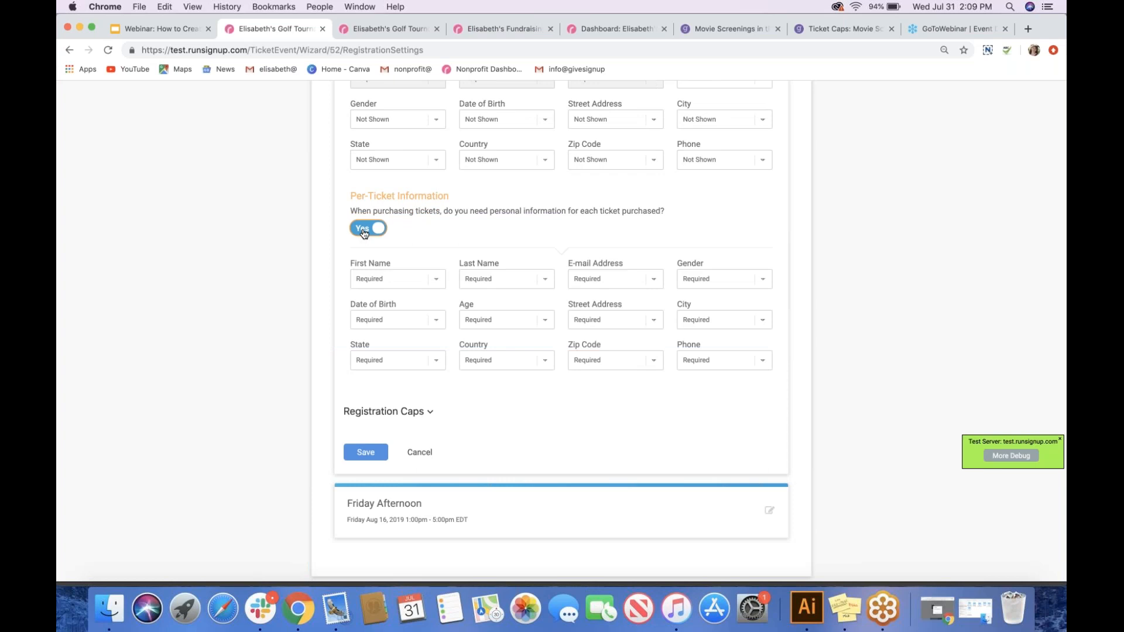
pyautogui.scroll(3, 364, 233)
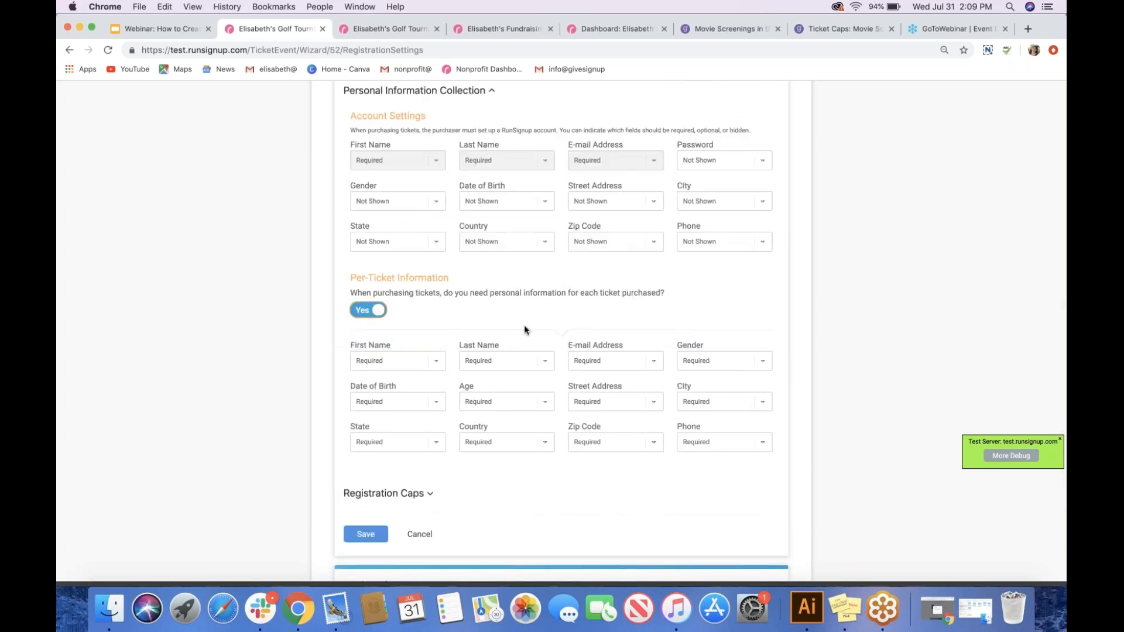
pyautogui.scroll(-3, 525, 324)
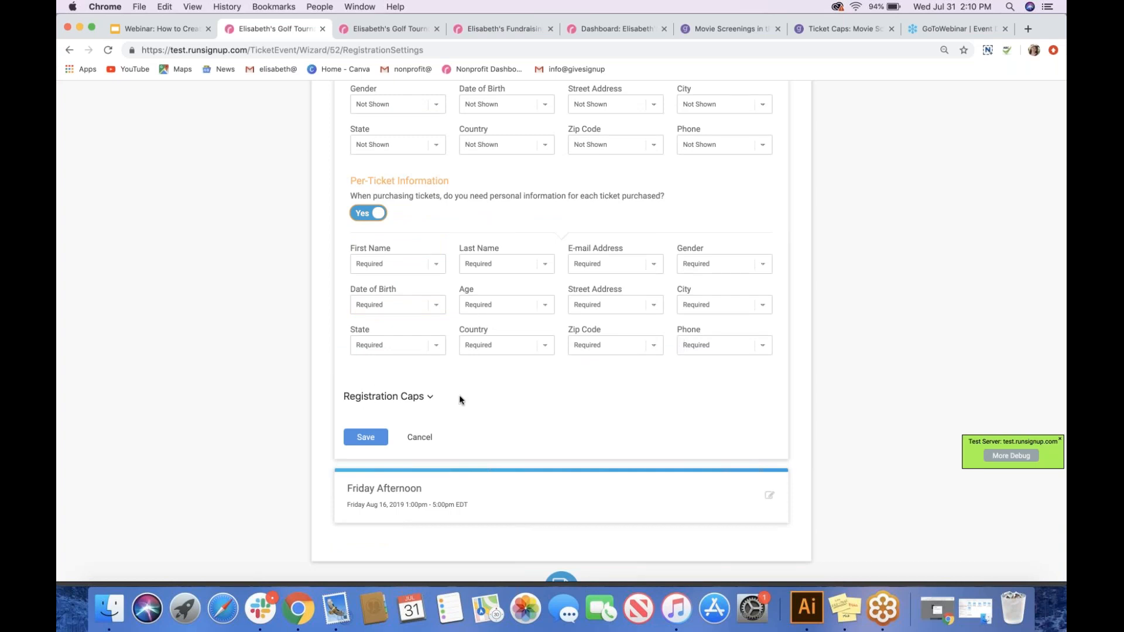
pyautogui.click(364, 215)
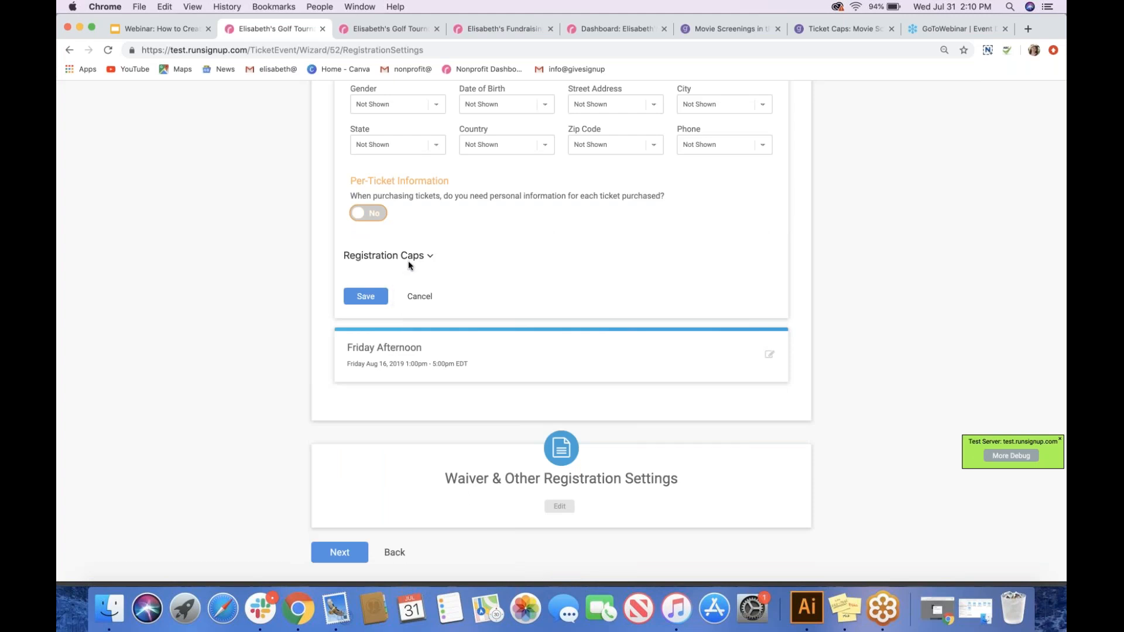
# Review Friday Morning's registration caps and save the group's purchase settings
pyautogui.click(387, 255)
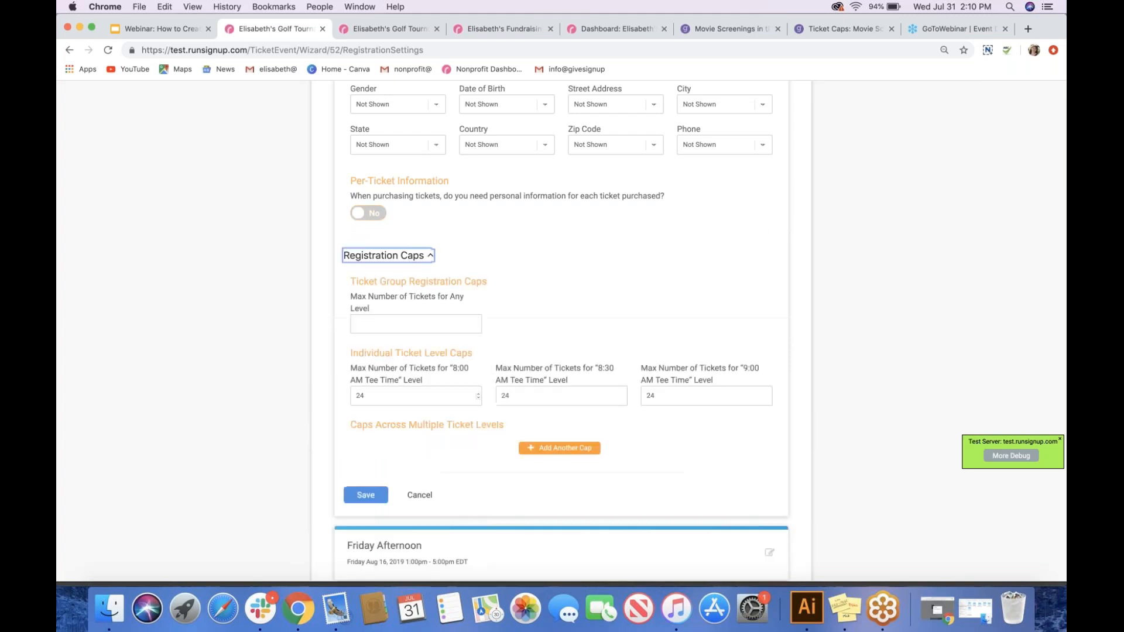
pyautogui.scroll(-2, 560, 352)
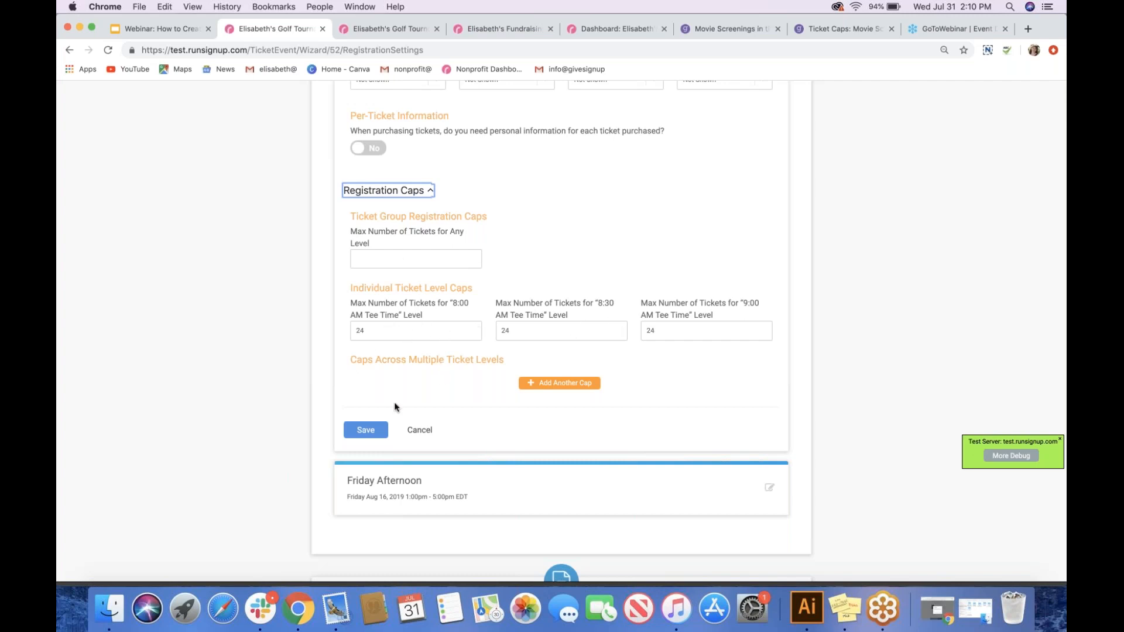
pyautogui.click(365, 429)
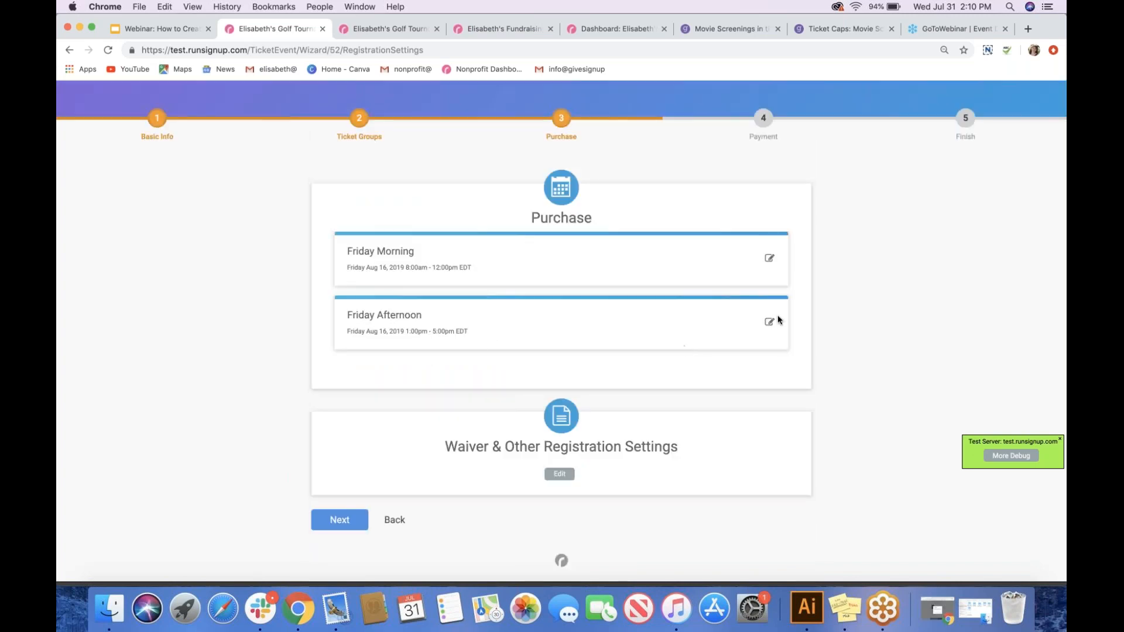
# Add a purchase period to Friday Afternoon that opens on 07/31/2019 and closes on 08/16/2019
pyautogui.click(769, 320)
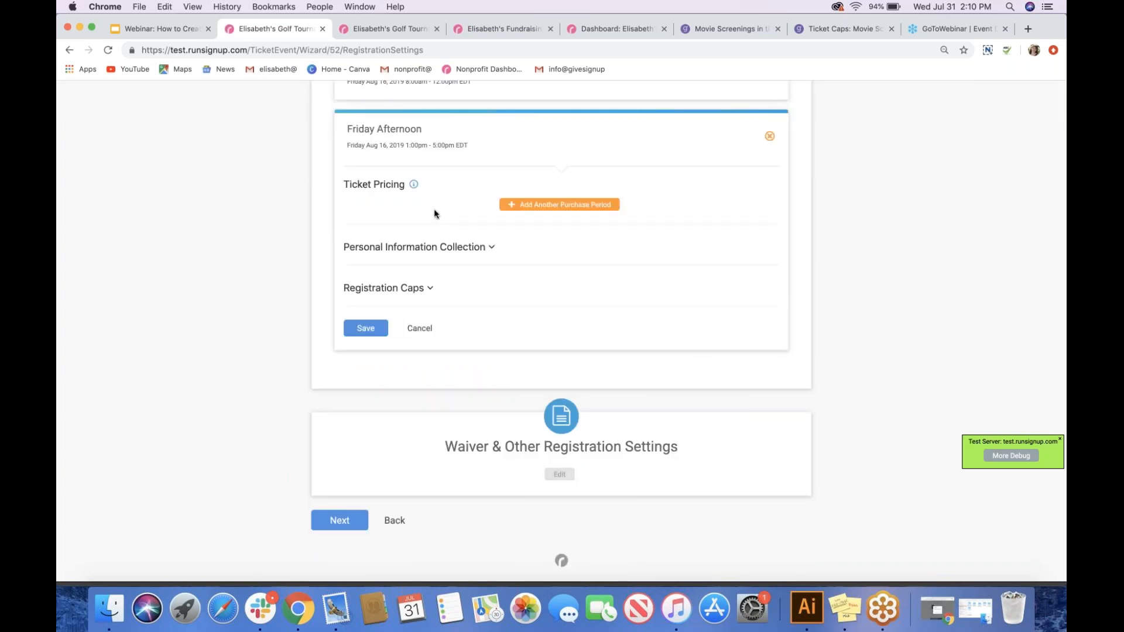
pyautogui.click(550, 206)
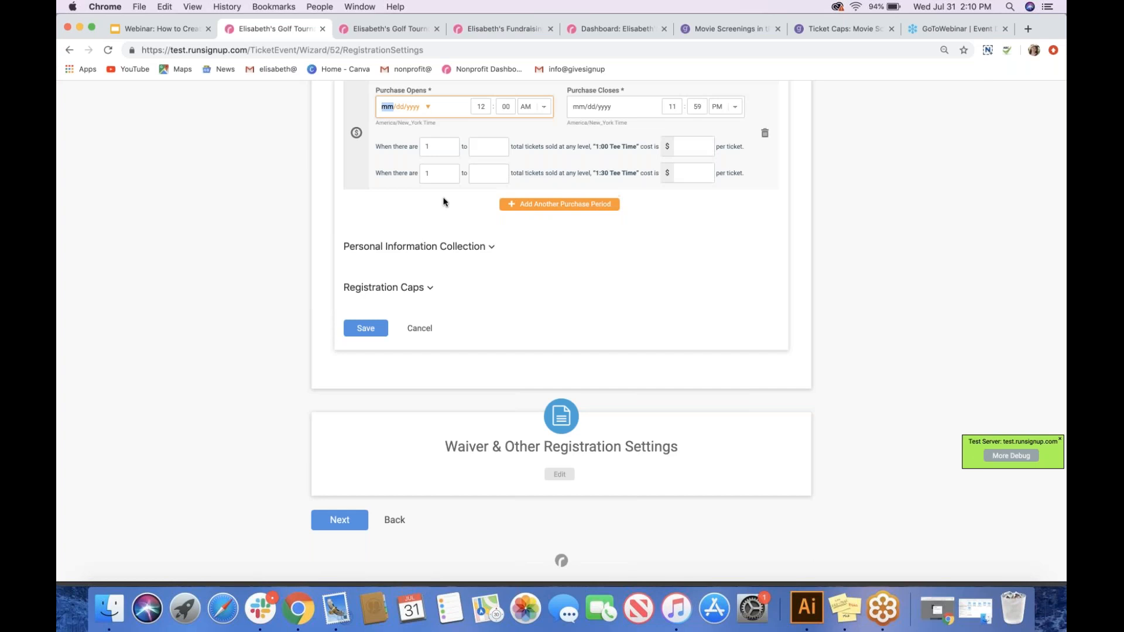
pyautogui.scroll(3, 444, 202)
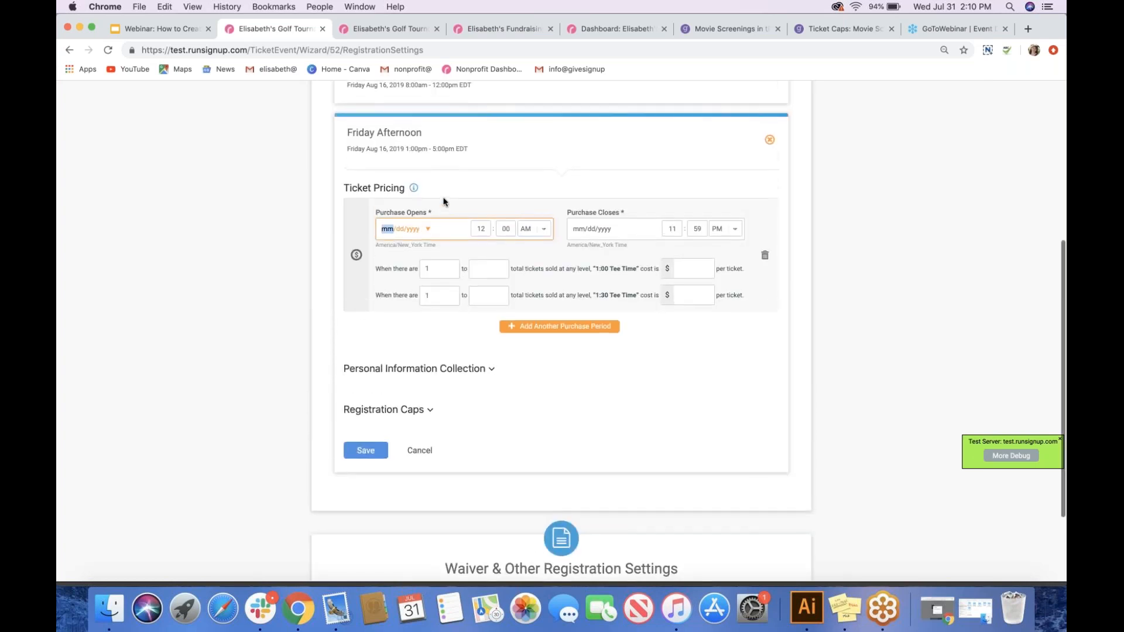
pyautogui.click(427, 279)
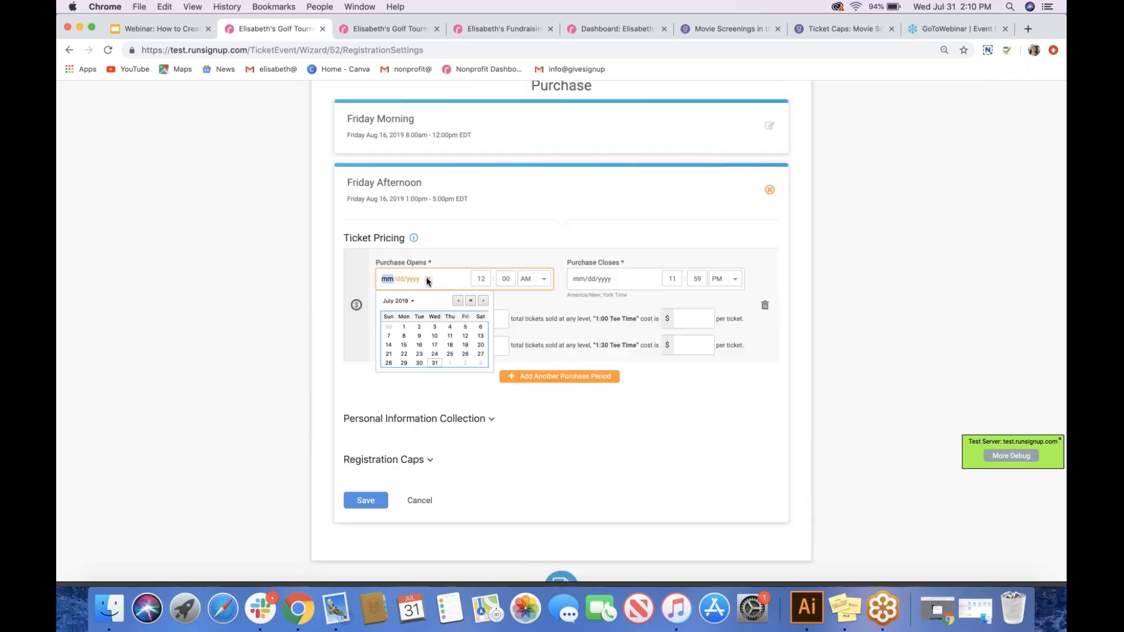
pyautogui.click(436, 363)
pyautogui.click(619, 280)
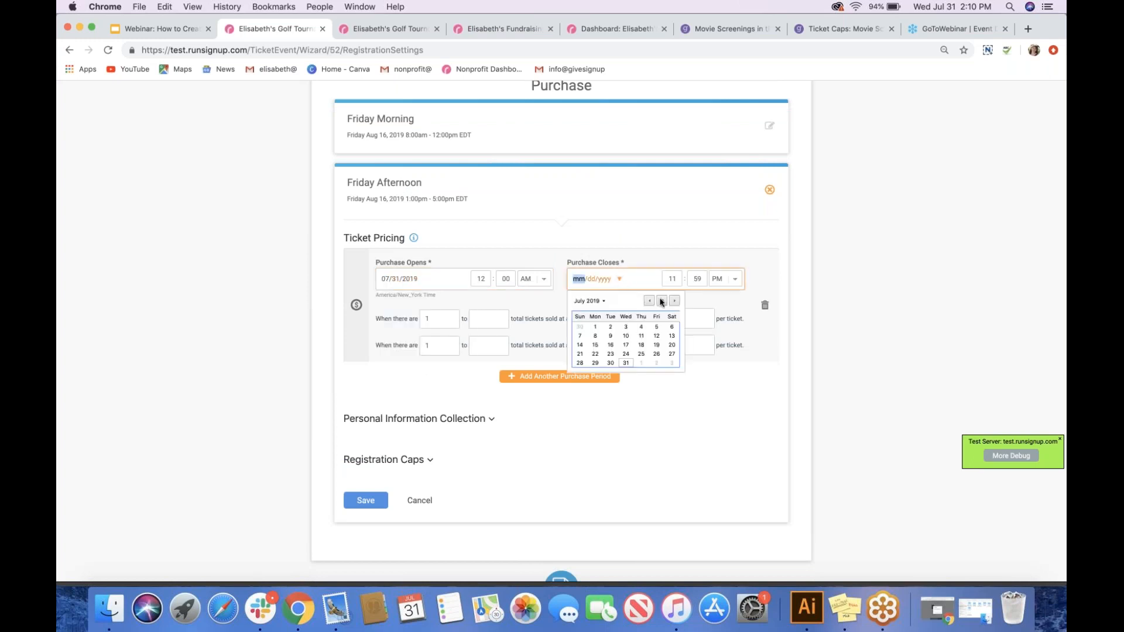
pyautogui.click(674, 300)
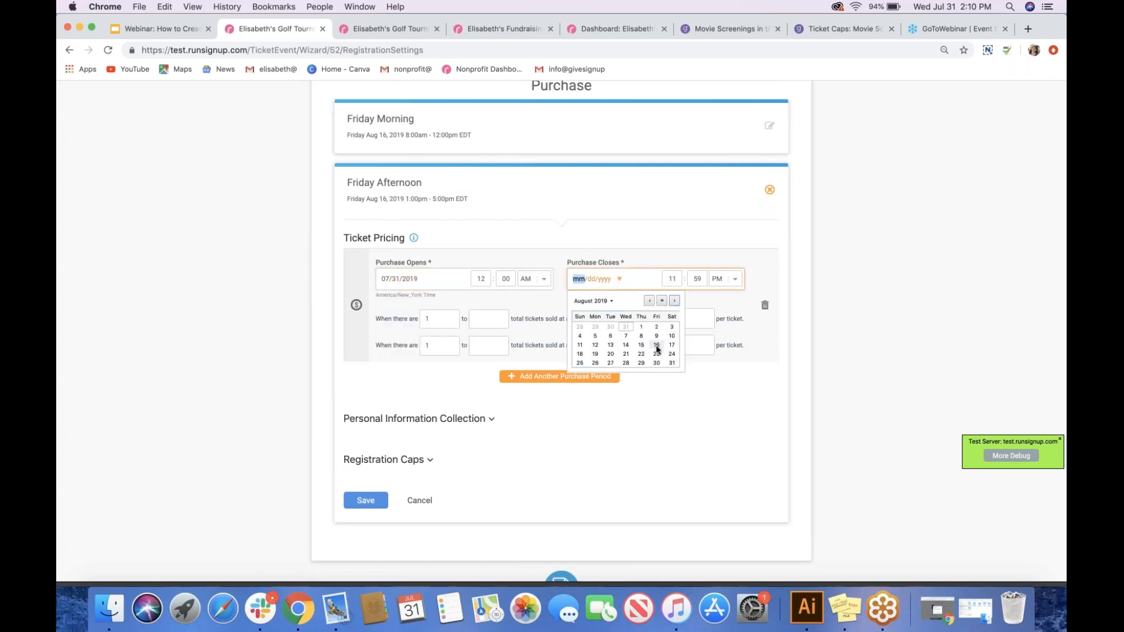
pyautogui.click(656, 344)
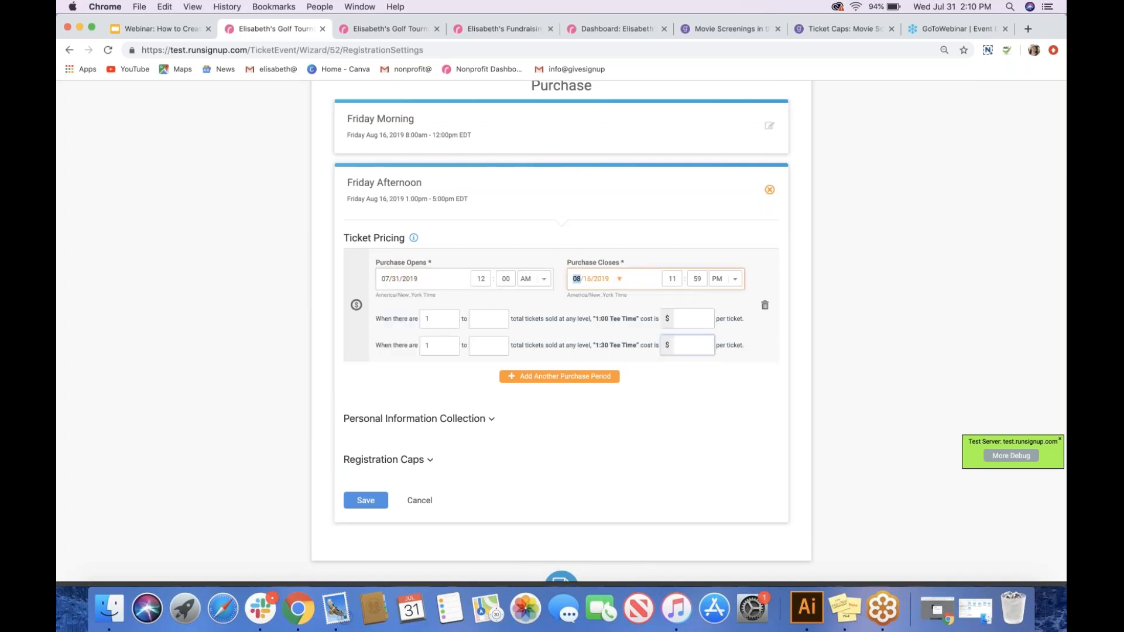
# Set the Friday Afternoon ticket price to $75 for both the 1:00 Tee Time and the 1:30 Tee Time
pyautogui.click(694, 319)
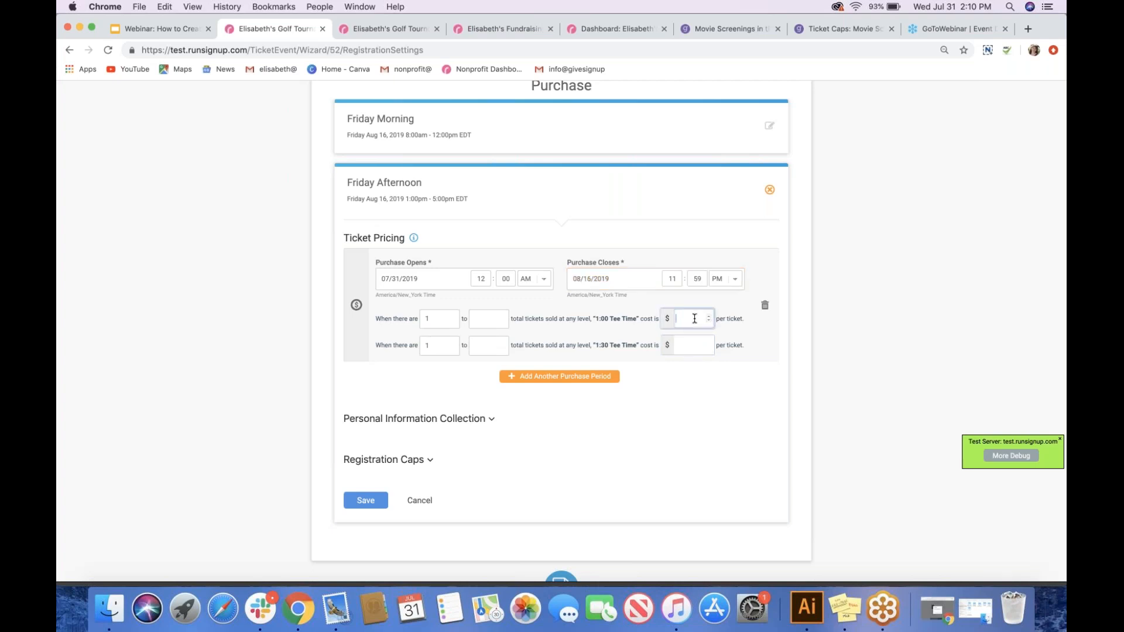
pyautogui.write('75')
pyautogui.click(687, 344)
pyautogui.write('75')
pyautogui.click(666, 392)
# Cap Friday Afternoon at 100 tickets for any level and save the group's purchase settings
pyautogui.scroll(-2, 518, 452)
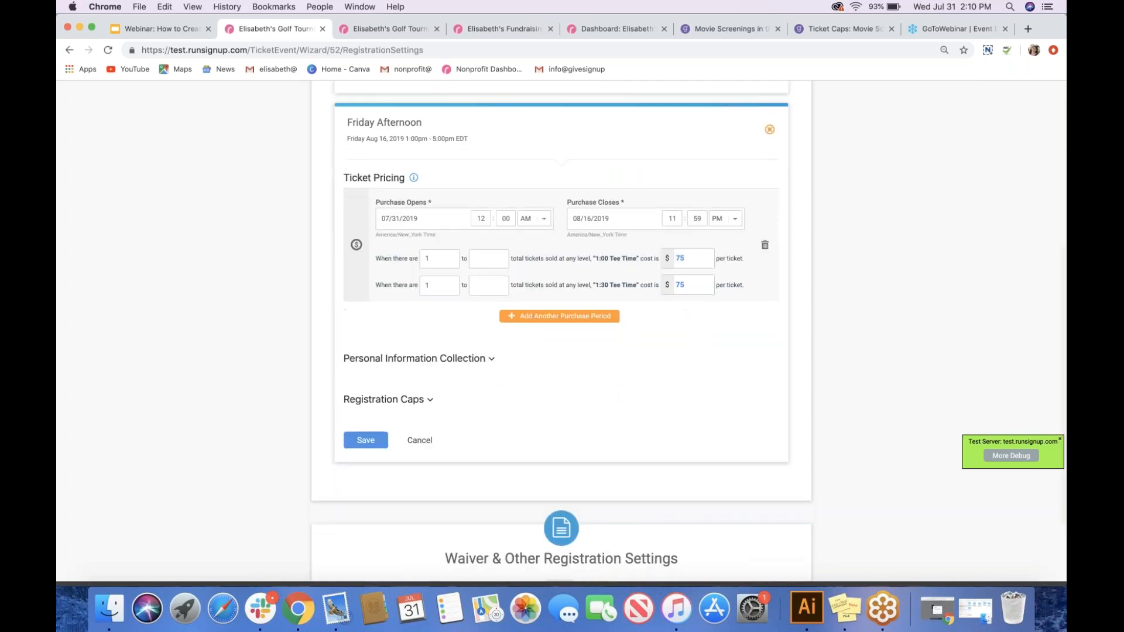
pyautogui.click(419, 405)
pyautogui.scroll(-3, 421, 375)
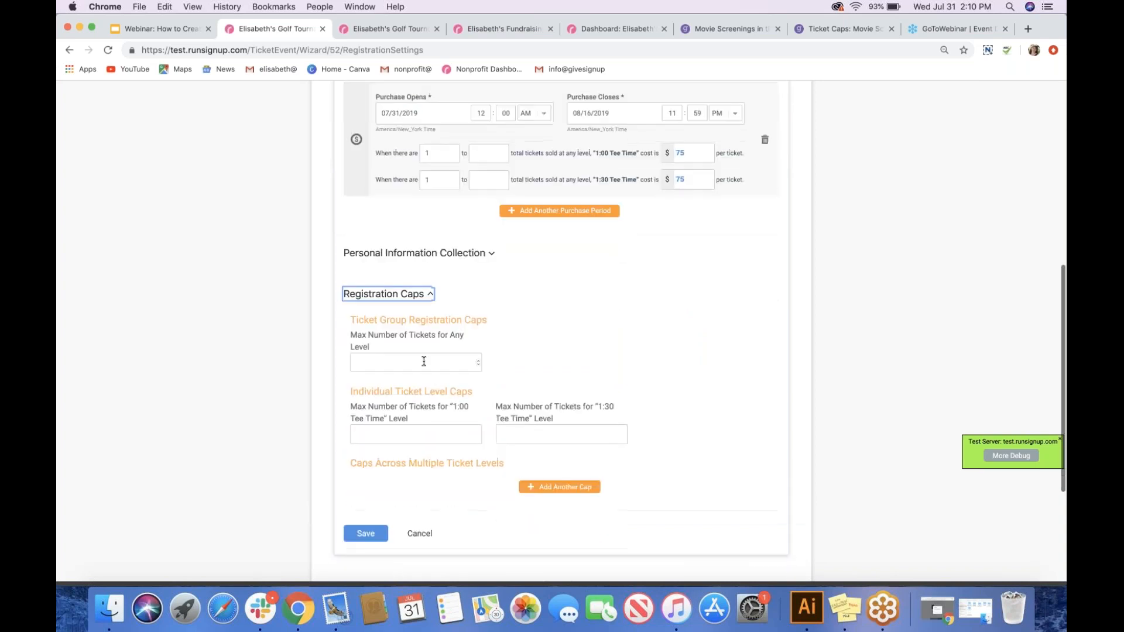
pyautogui.click(424, 363)
pyautogui.write('100')
pyautogui.press('XF86AudioMute')
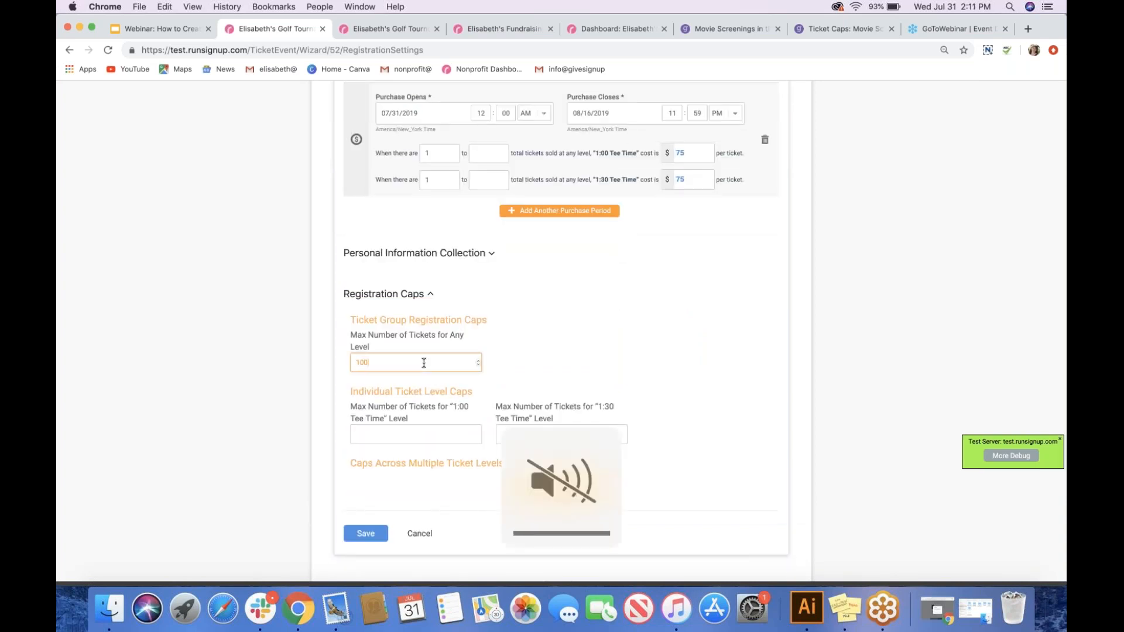
pyautogui.click(518, 338)
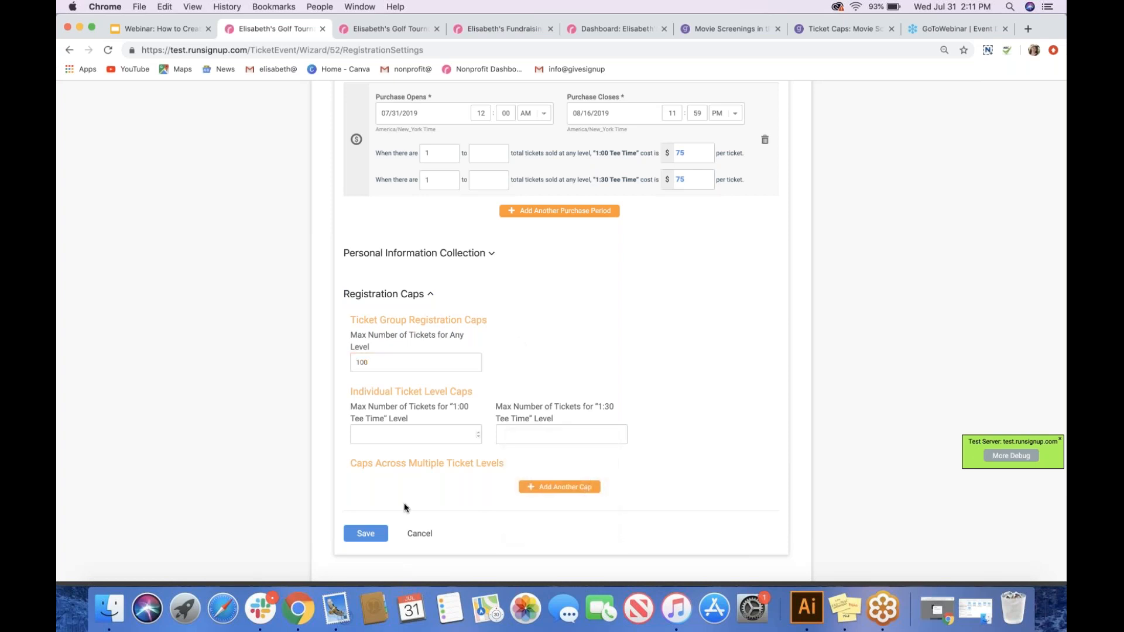
pyautogui.scroll(-2, 404, 507)
pyautogui.click(368, 477)
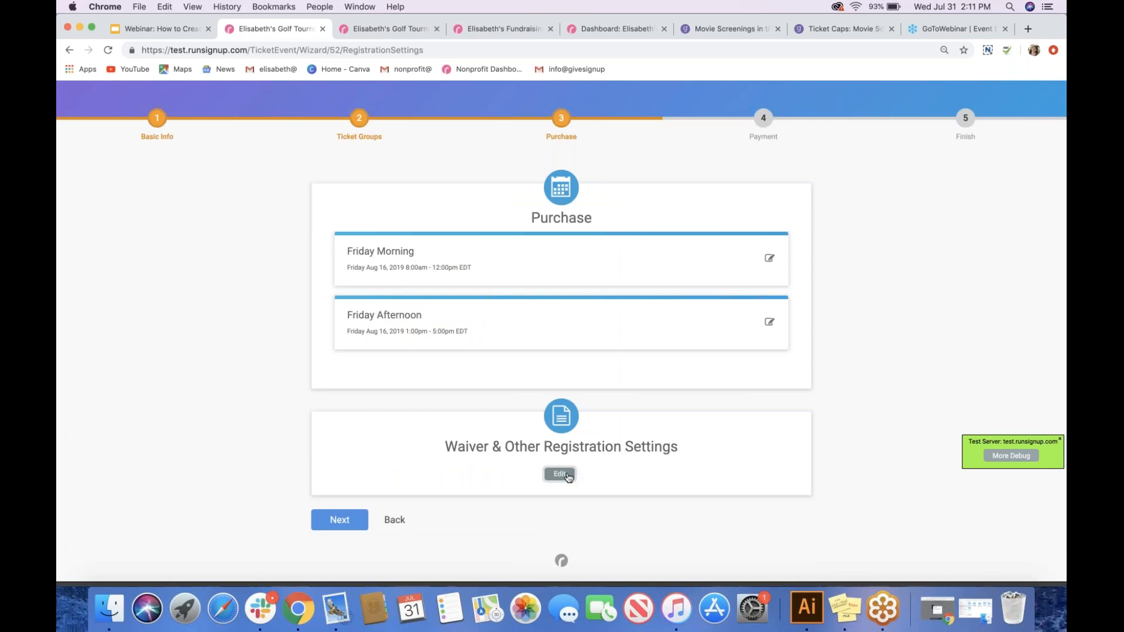
# Review the waiver agreement options, close them with "There is no waiver" selected, and continue to the Payment stage
pyautogui.click(567, 477)
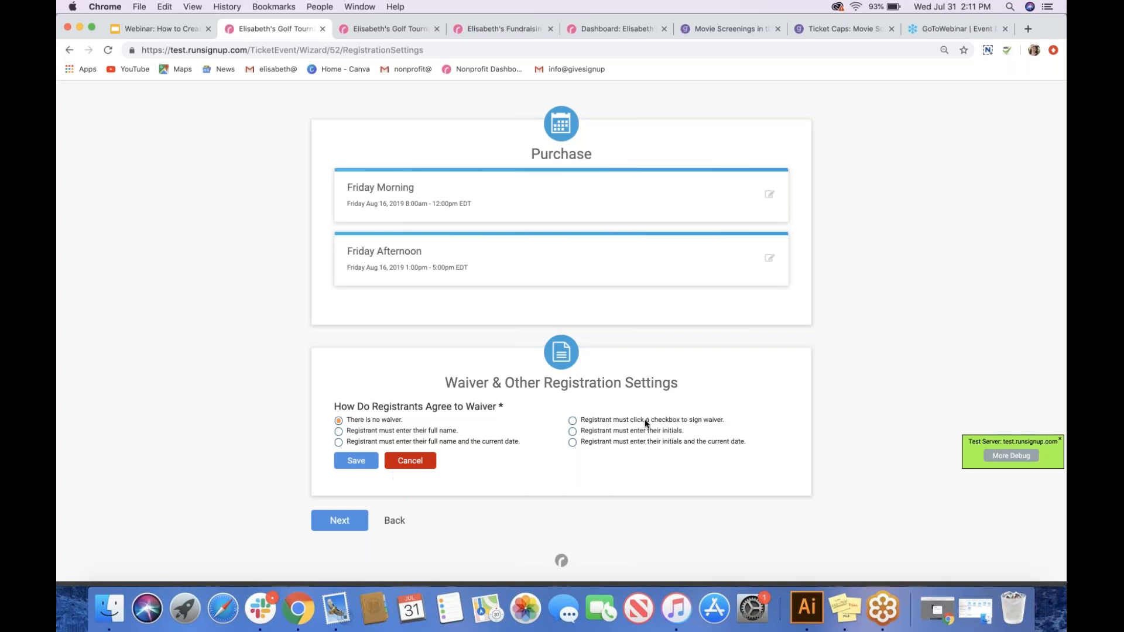
pyautogui.click(362, 462)
pyautogui.click(412, 466)
pyautogui.click(359, 521)
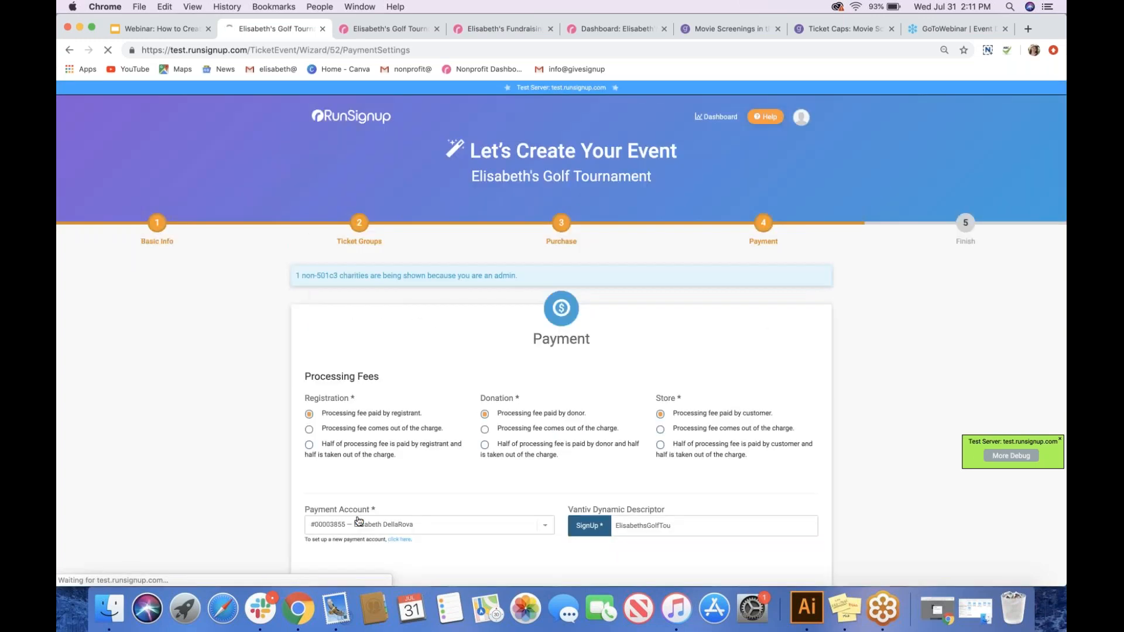
# Check the available payment accounts, save the payment settings with the existing account, and continue to the Finish stage
pyautogui.scroll(-2, 410, 382)
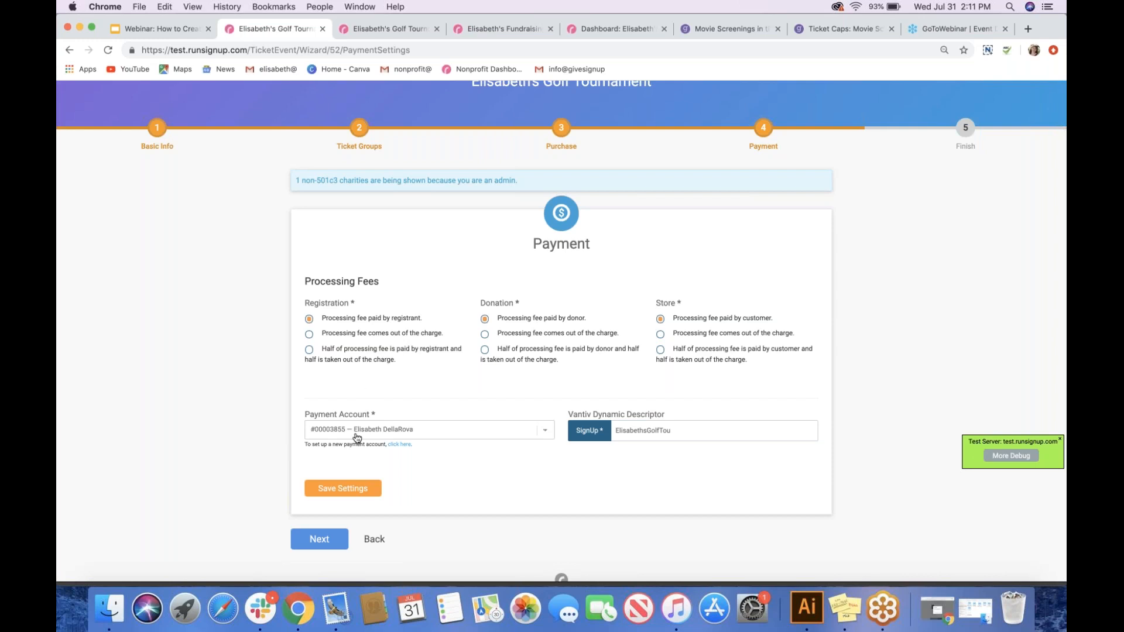
pyautogui.scroll(-1, 357, 437)
pyautogui.click(421, 410)
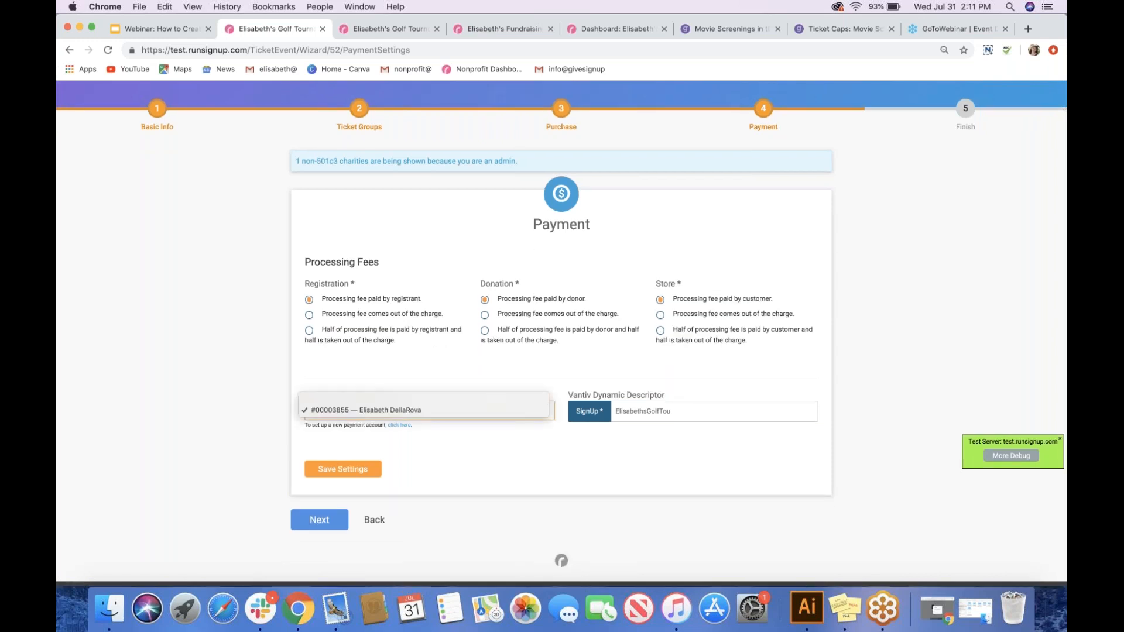
pyautogui.click(446, 435)
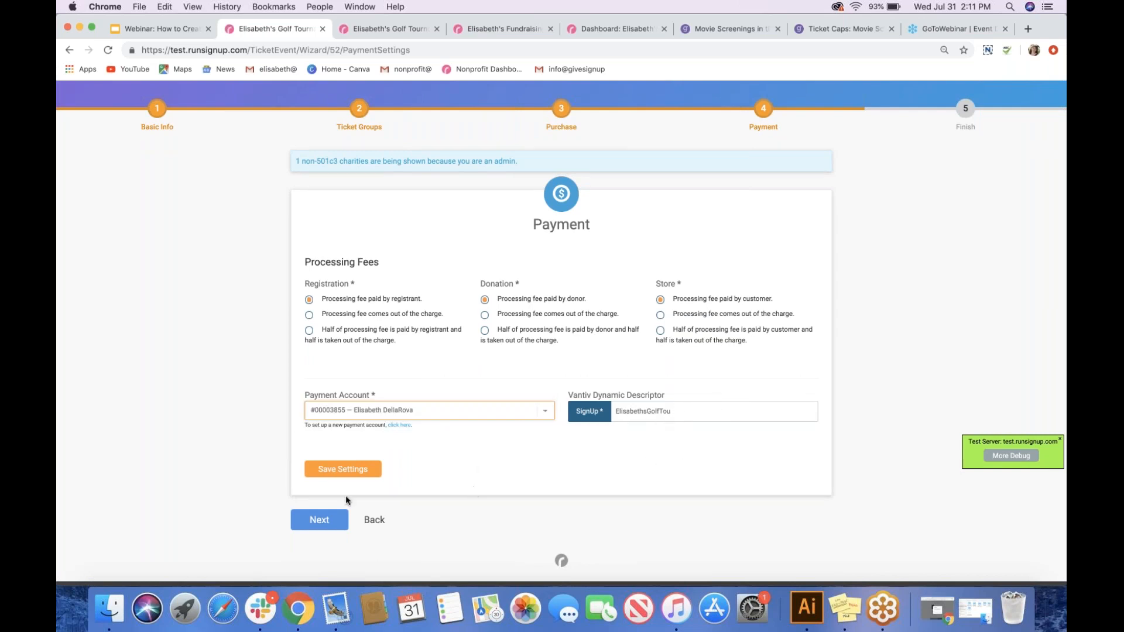
pyautogui.click(347, 475)
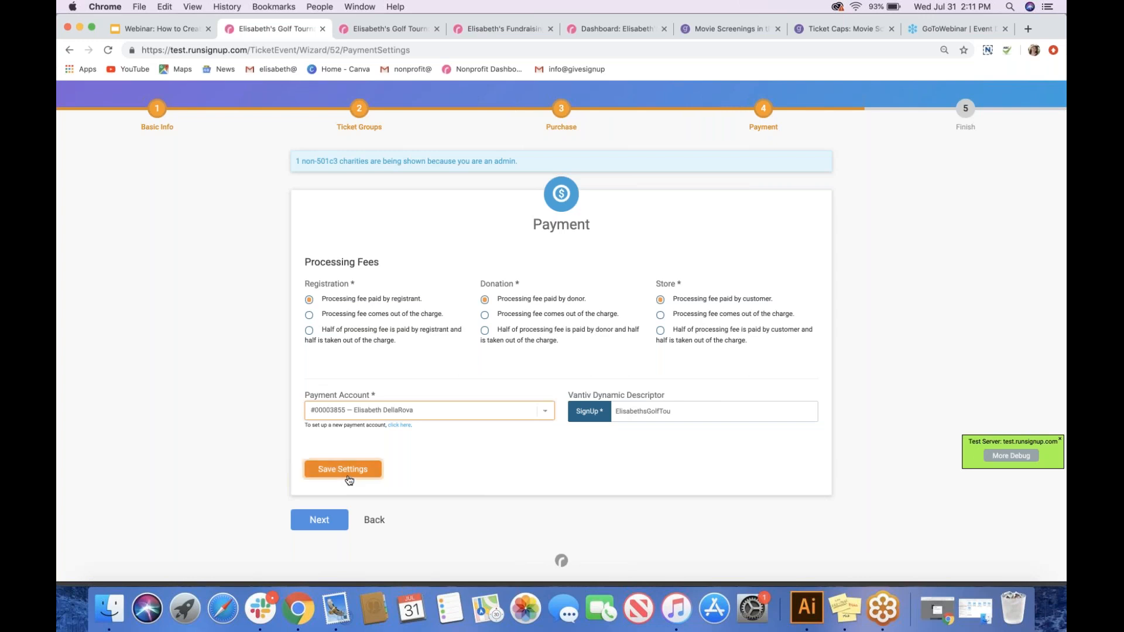
pyautogui.click(331, 524)
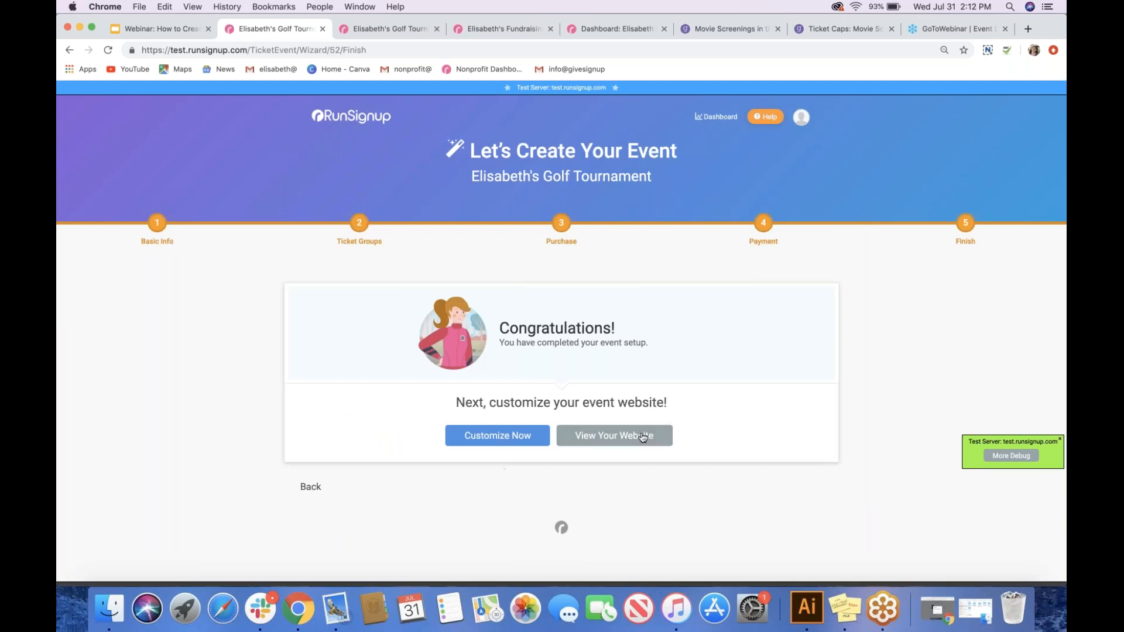
# Proceed from the completed event setup to customizing the event website
pyautogui.click(614, 437)
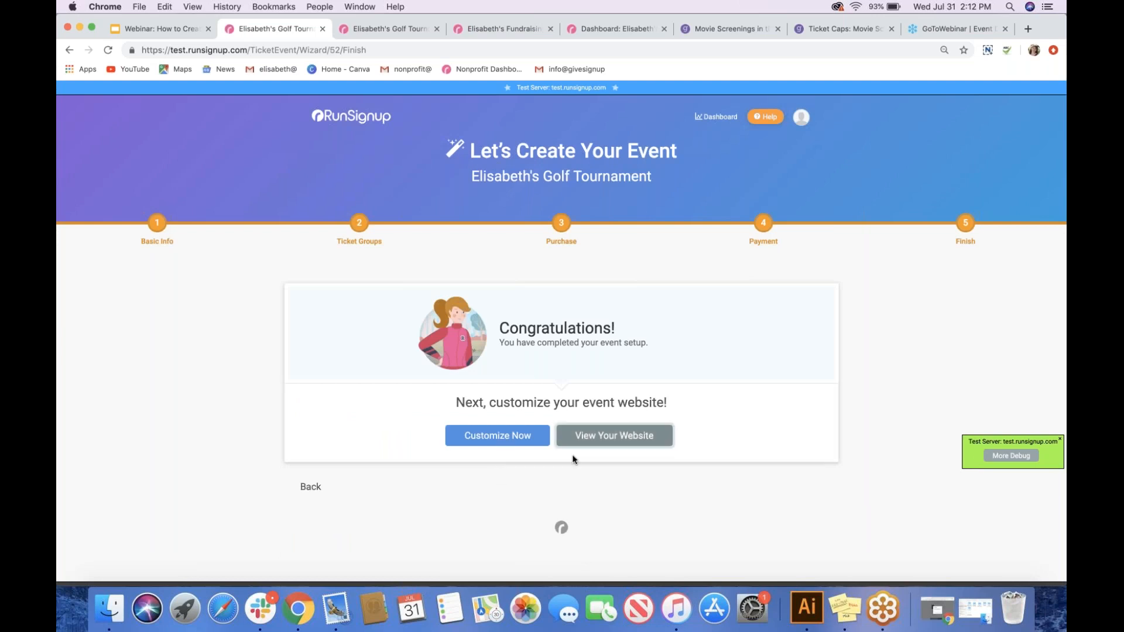
pyautogui.click(499, 447)
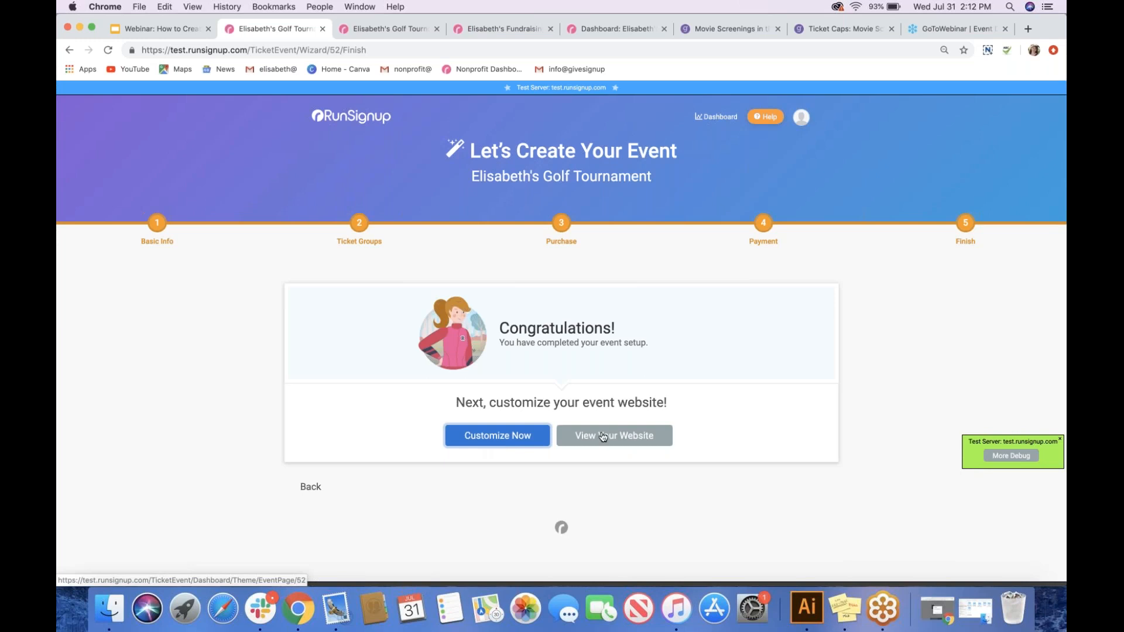
pyautogui.click(509, 443)
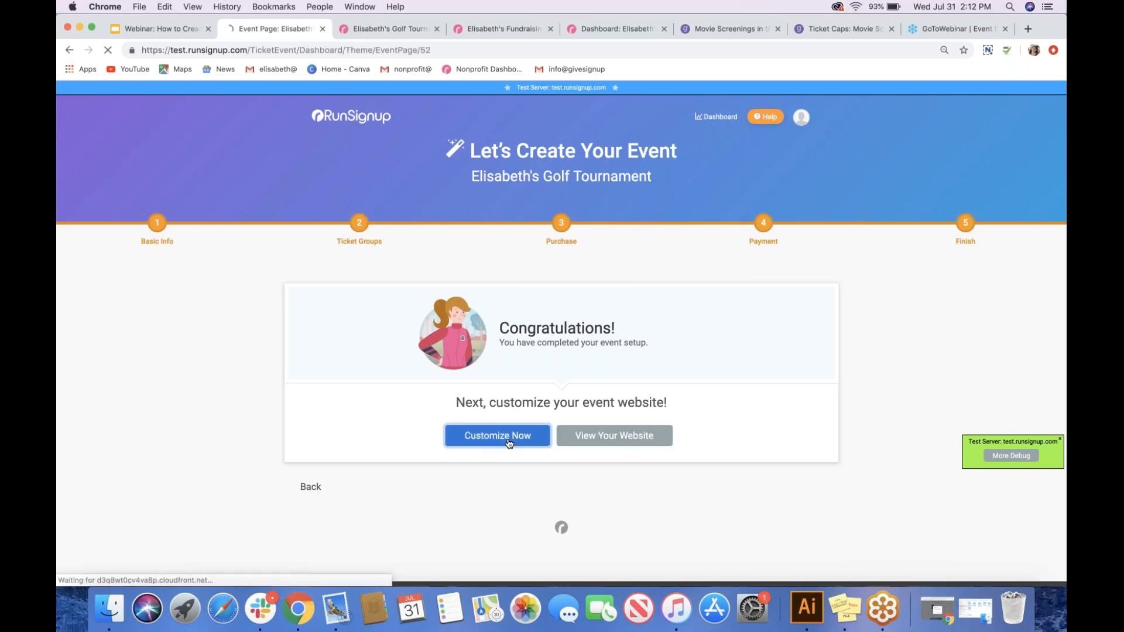
# Examine the Event Page's color schemes and its logo, banner, social and custom wording sections
pyautogui.scroll(-3, 113, 312)
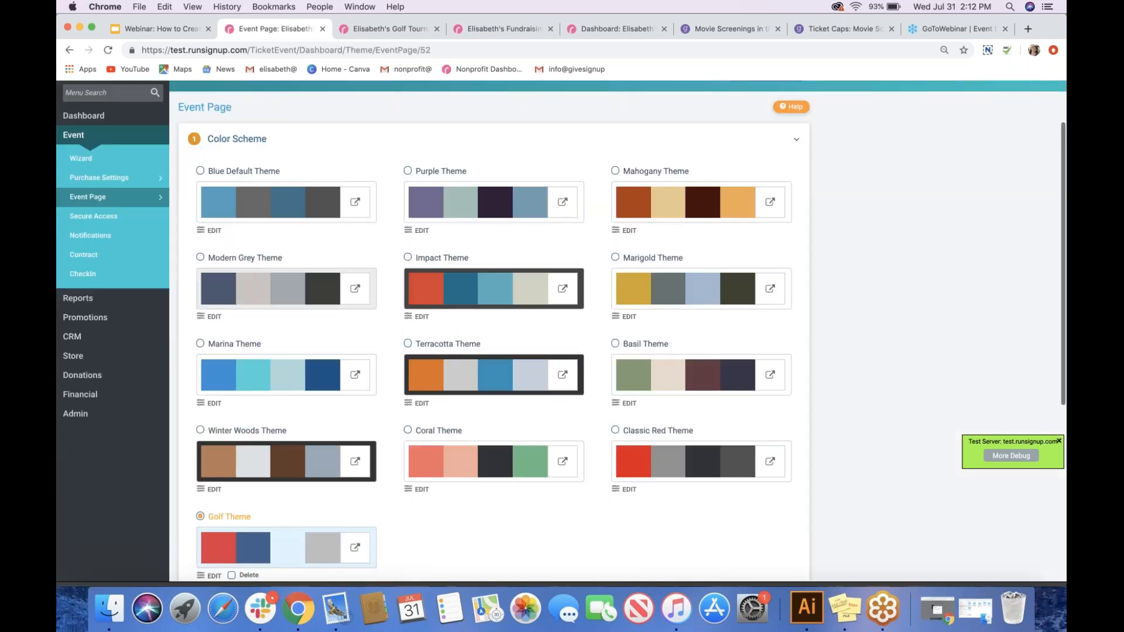
pyautogui.scroll(2, 113, 312)
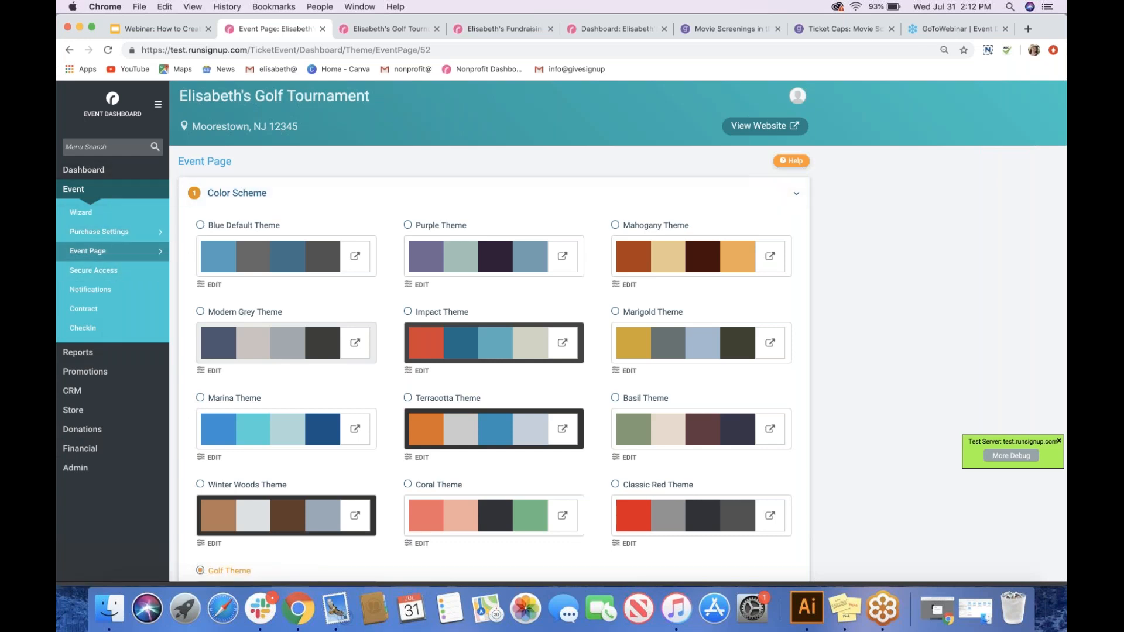
pyautogui.scroll(-10, 562, 327)
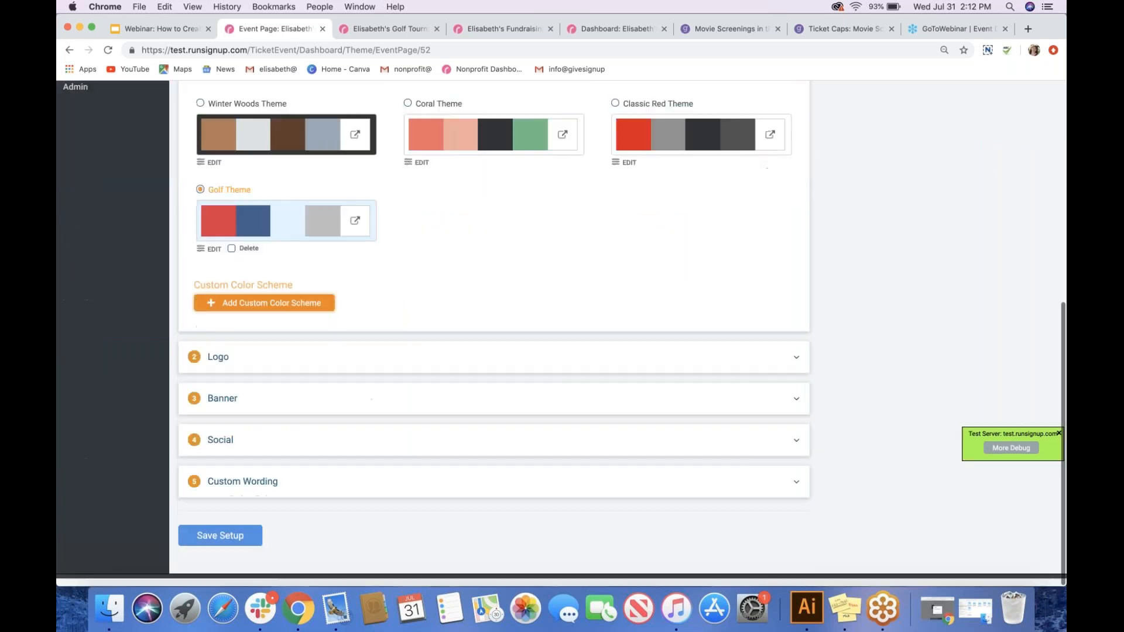
pyautogui.scroll(8, 562, 327)
pyautogui.scroll(3, 562, 328)
pyautogui.scroll(-10, 562, 328)
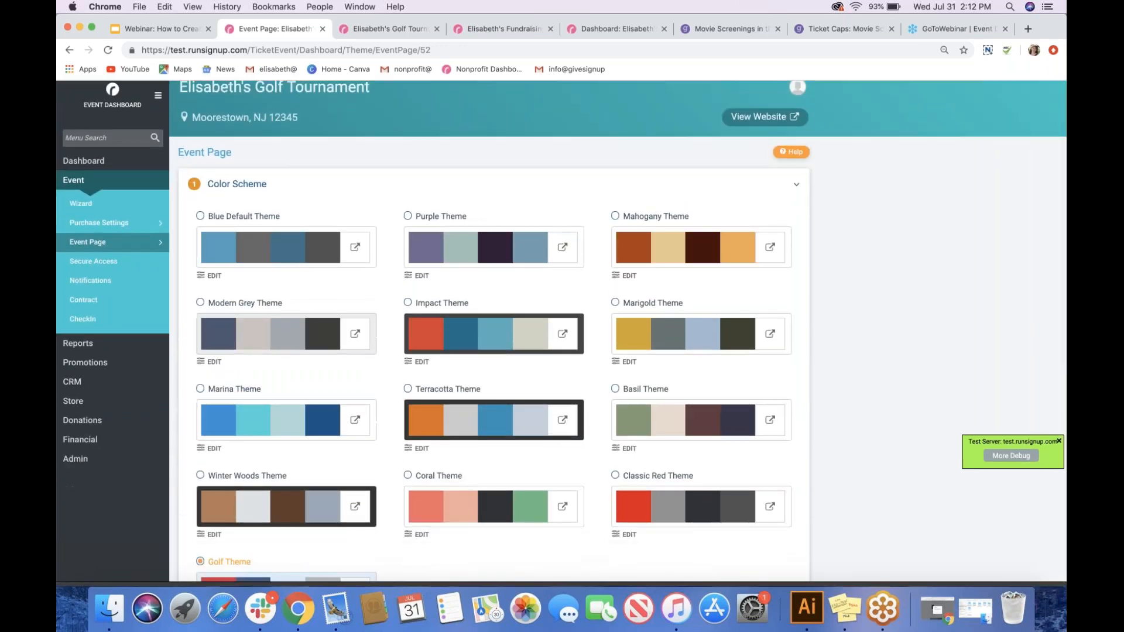
# Look over the available color scheme themes, down to the custom Golf Theme and the option for adding a custom scheme
pyautogui.scroll(5, 561, 327)
pyautogui.scroll(3, 270, 352)
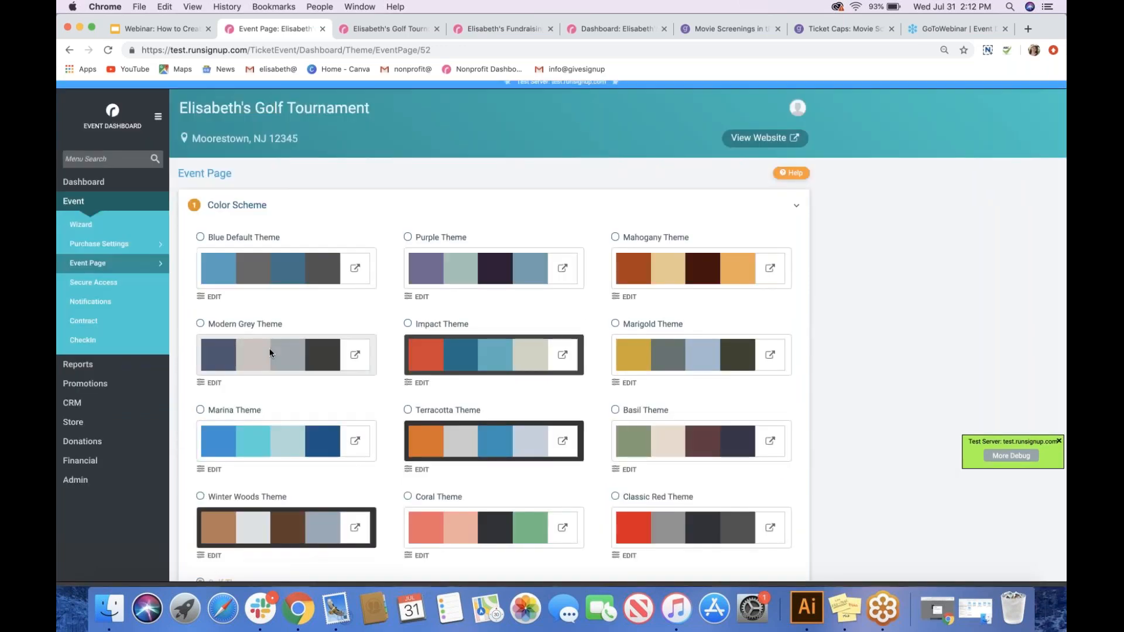
pyautogui.scroll(-2, 371, 404)
pyautogui.scroll(-2, 472, 459)
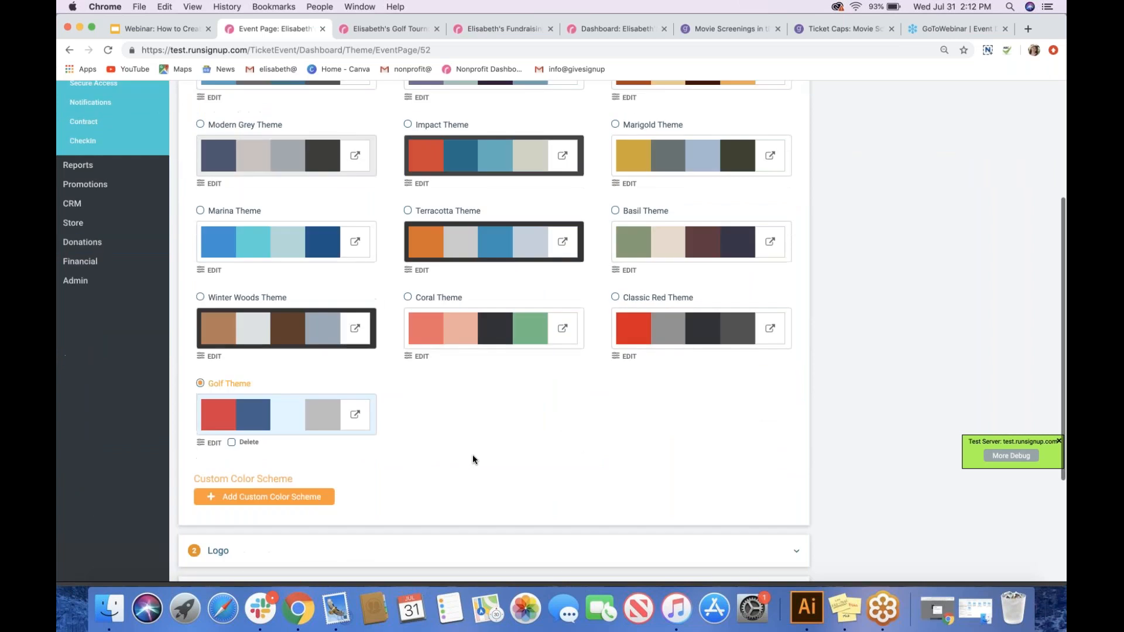
pyautogui.scroll(-4, 472, 455)
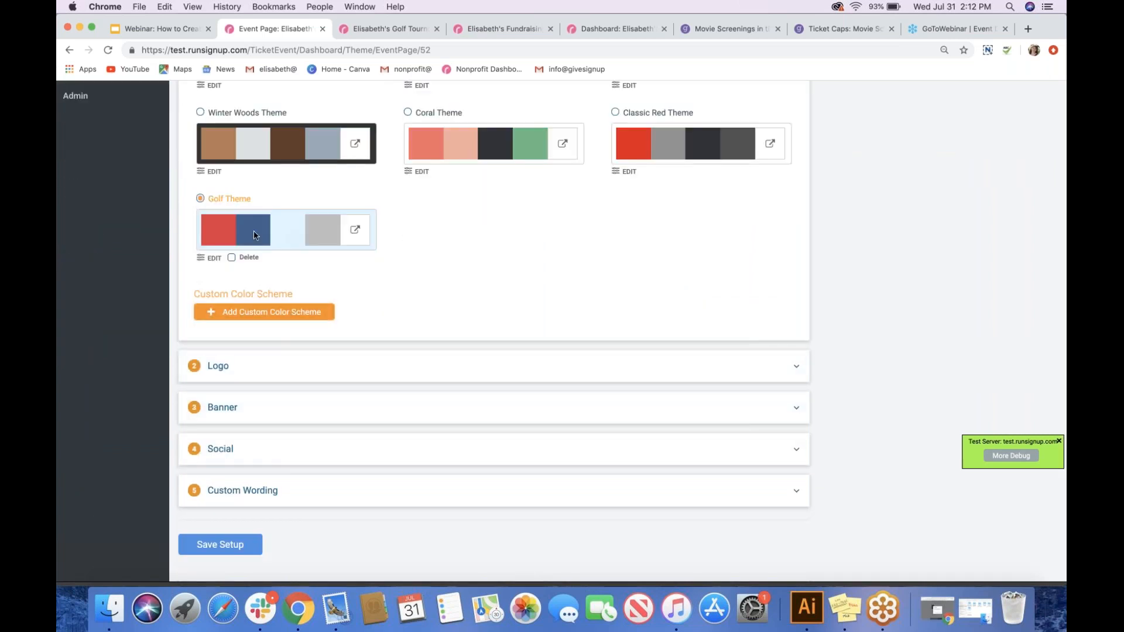
# Expand the Logo, Banner, Social and Custom Wording sections and review the upload options, stock banner images and wording fields
pyautogui.click(272, 367)
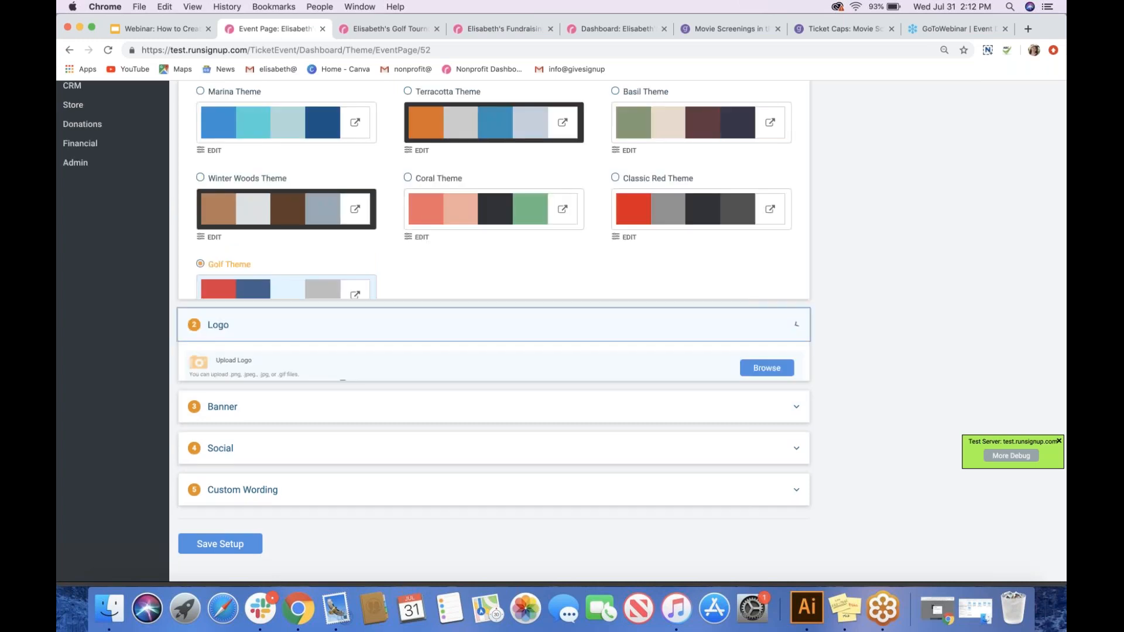
pyautogui.click(246, 414)
pyautogui.scroll(3, 493, 330)
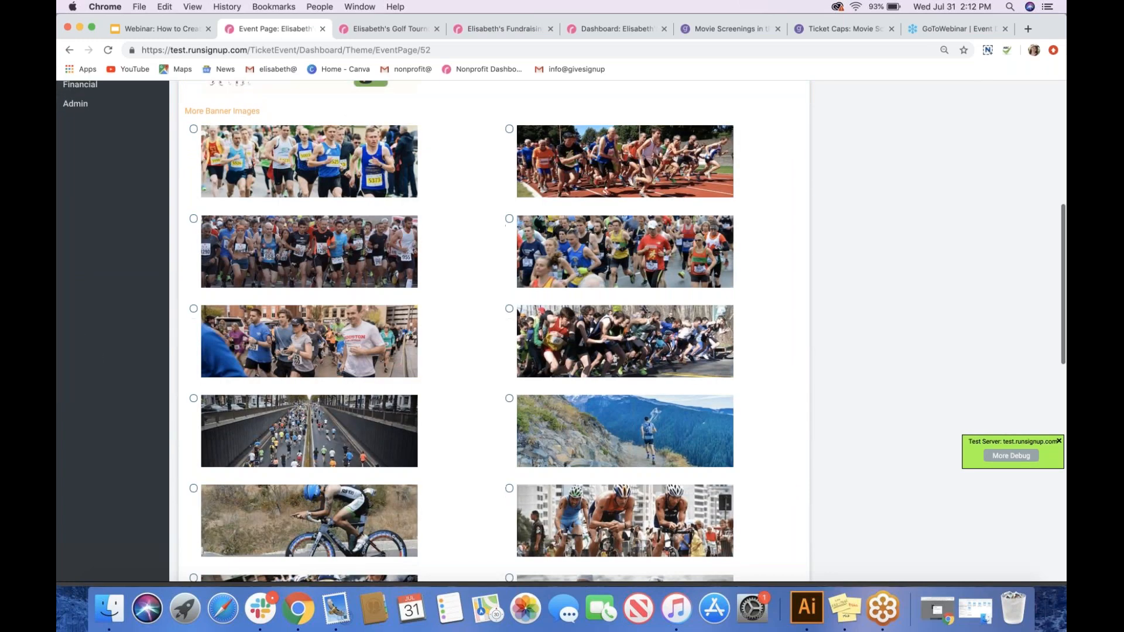
pyautogui.scroll(-3, 245, 389)
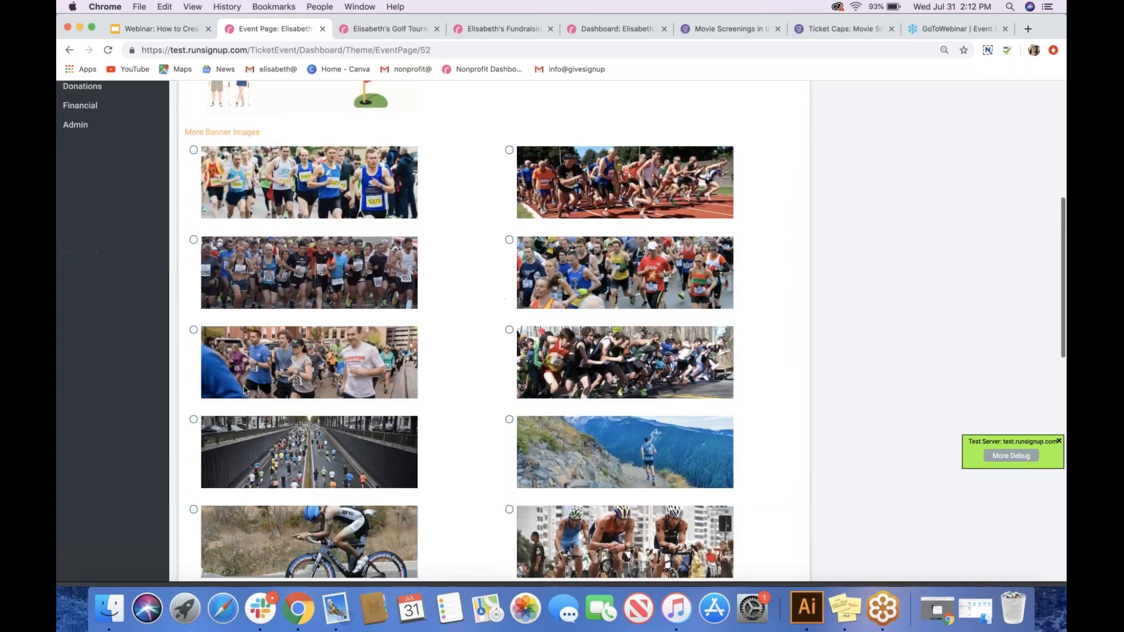
pyautogui.scroll(-10, 245, 390)
pyautogui.click(216, 484)
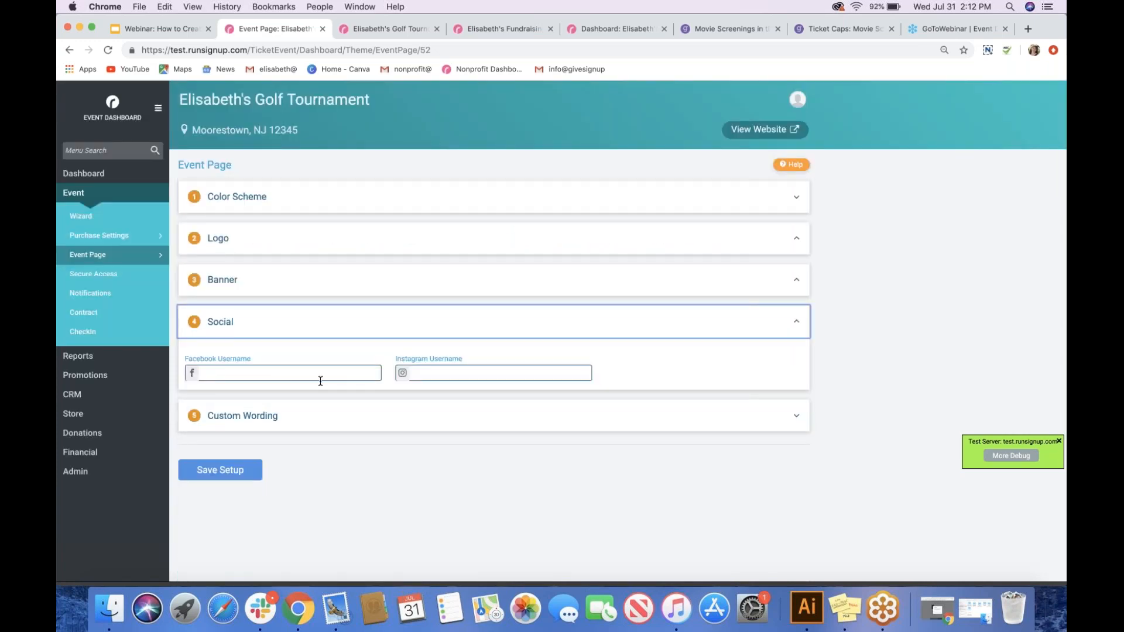
pyautogui.click(259, 420)
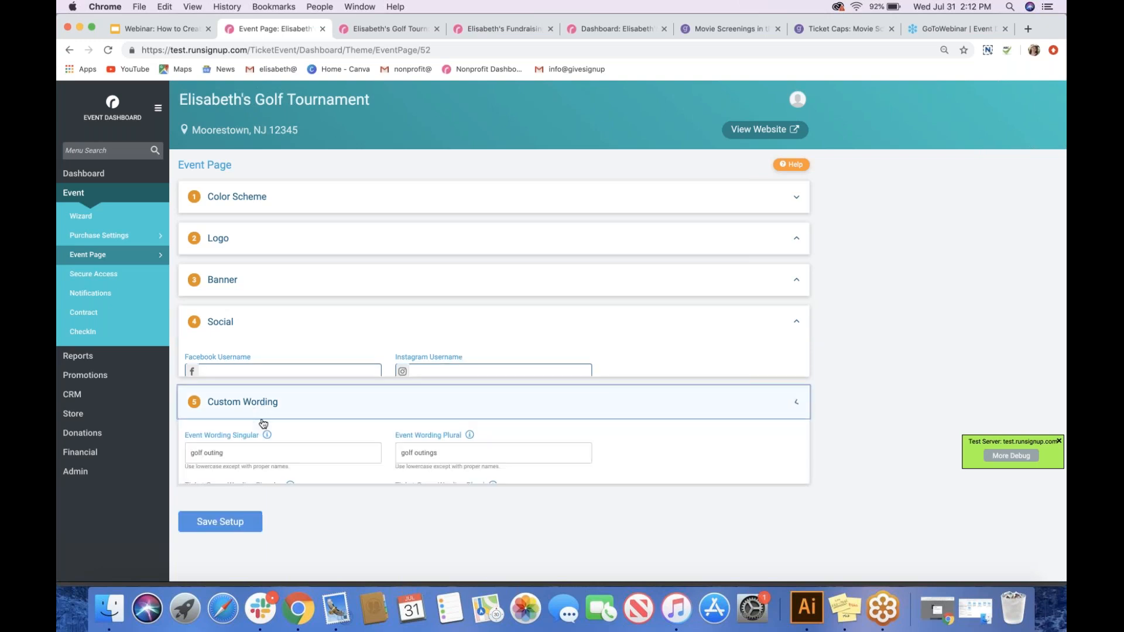
pyautogui.scroll(-3, 246, 352)
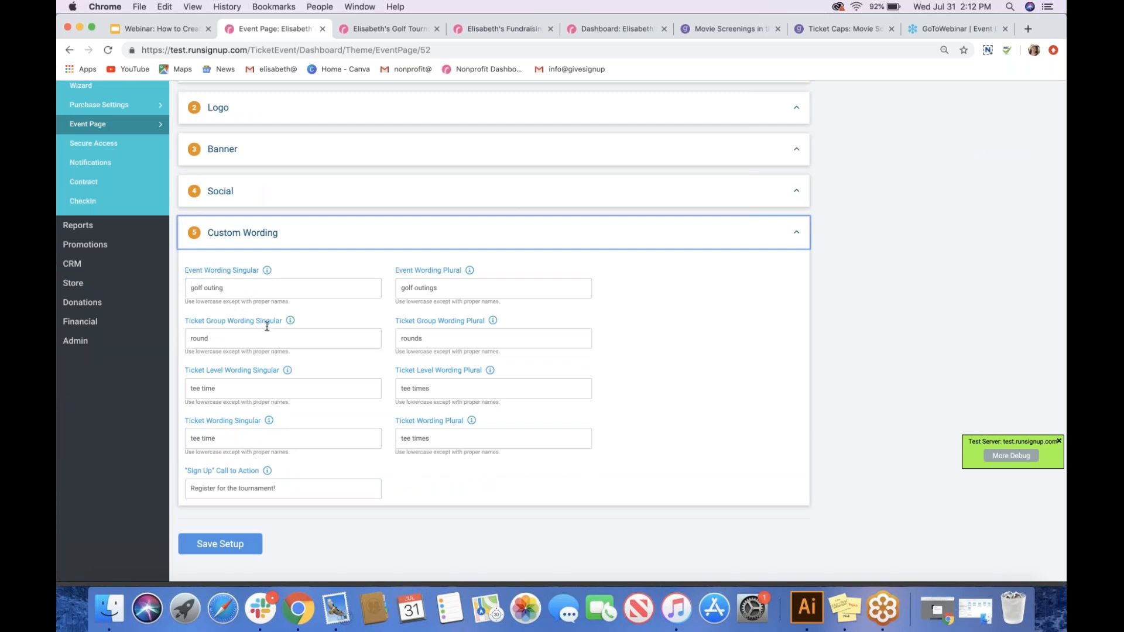
# Check the public golf tournament website, including its event information, contact, tee time lookup, links and location sections
pyautogui.click(381, 30)
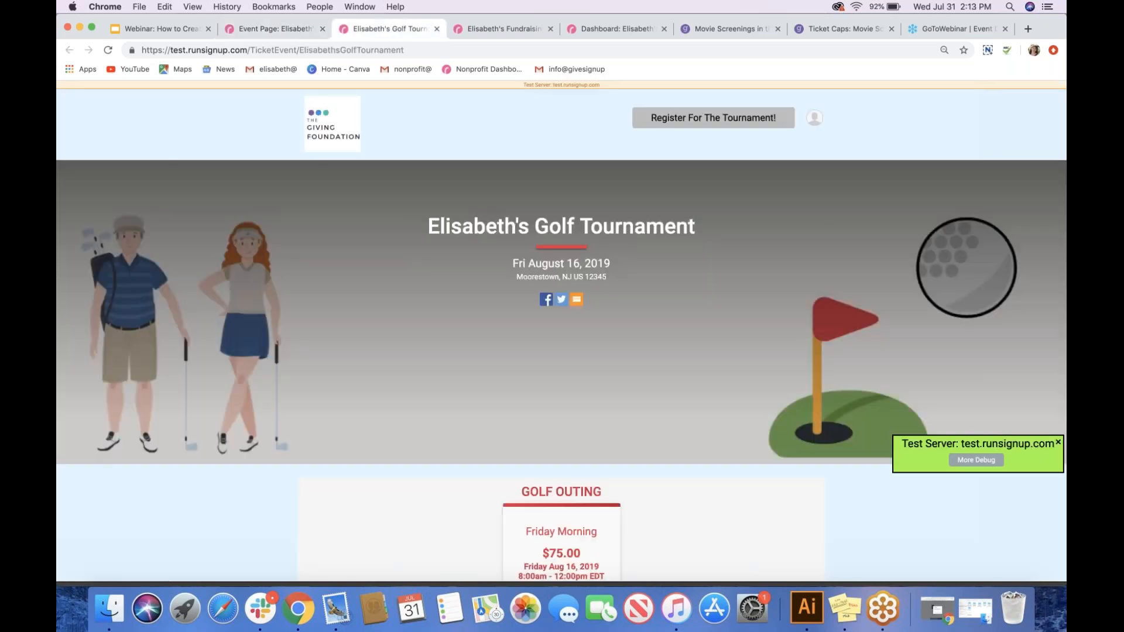
pyautogui.scroll(-15, 371, 261)
pyautogui.scroll(2, 370, 261)
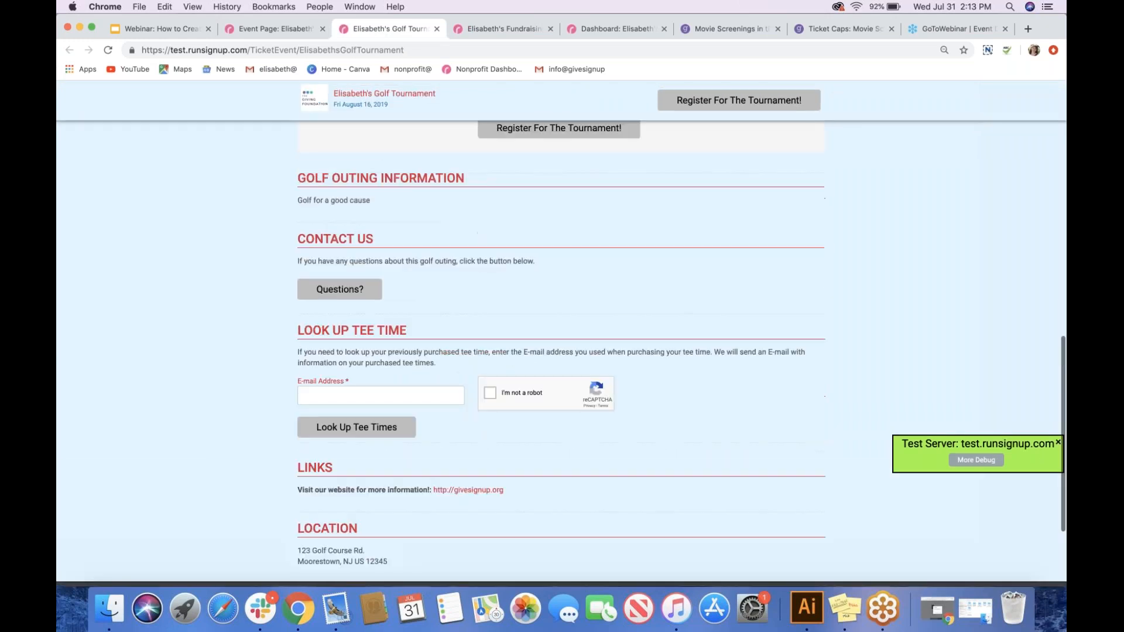
pyautogui.scroll(1, 377, 190)
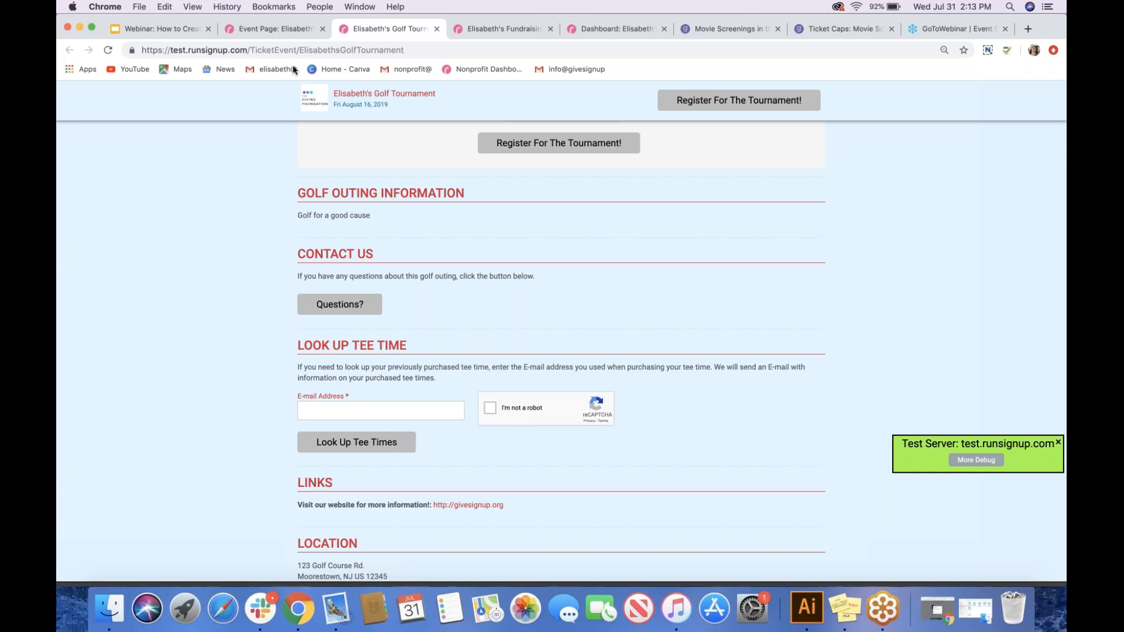
# Return to the Event Page setup, save it, and open the event's Domains page
pyautogui.click(272, 31)
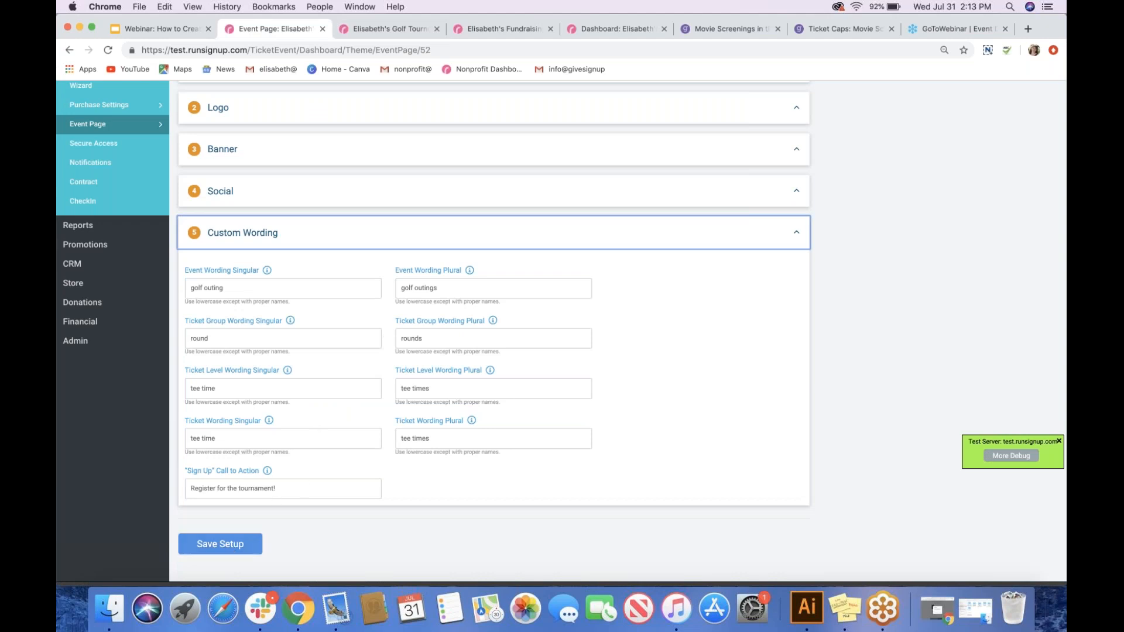
pyautogui.click(220, 543)
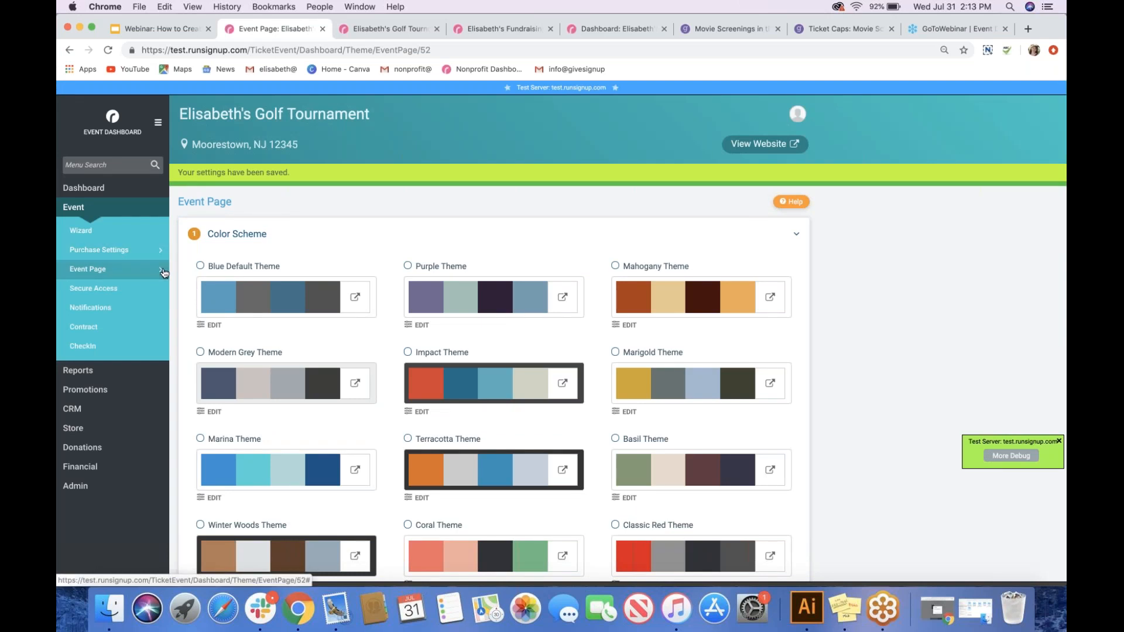
pyautogui.click(196, 282)
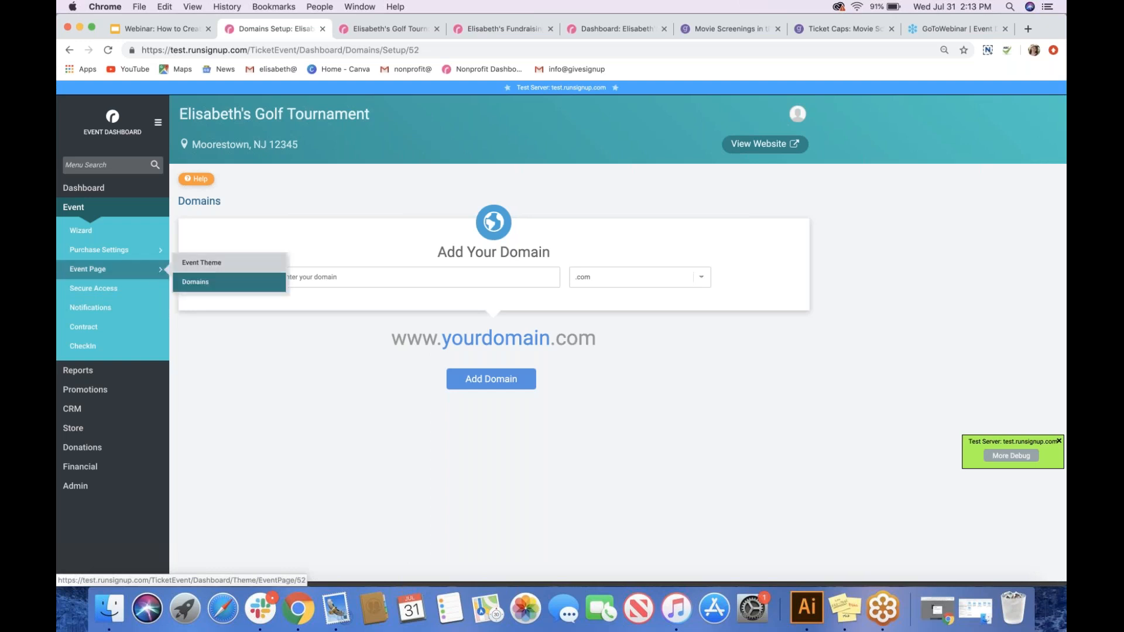
# Review the event's cross ticket group Ticket Caps and its purchase Settings
pyautogui.moveTo(160, 256)
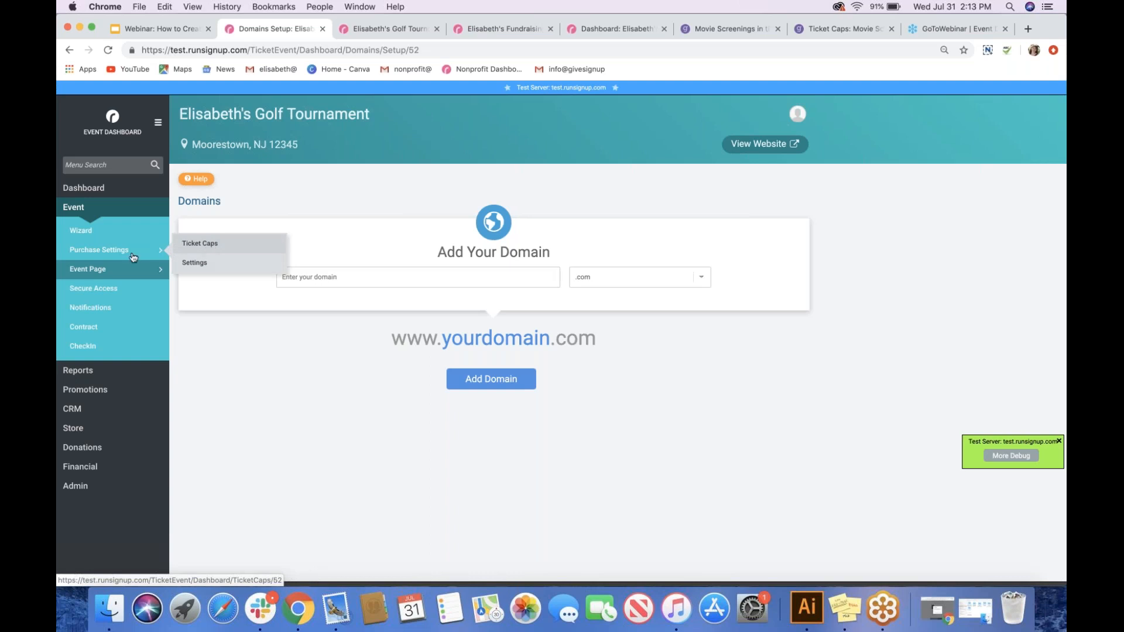
pyautogui.click(134, 258)
pyautogui.click(159, 251)
pyautogui.click(199, 243)
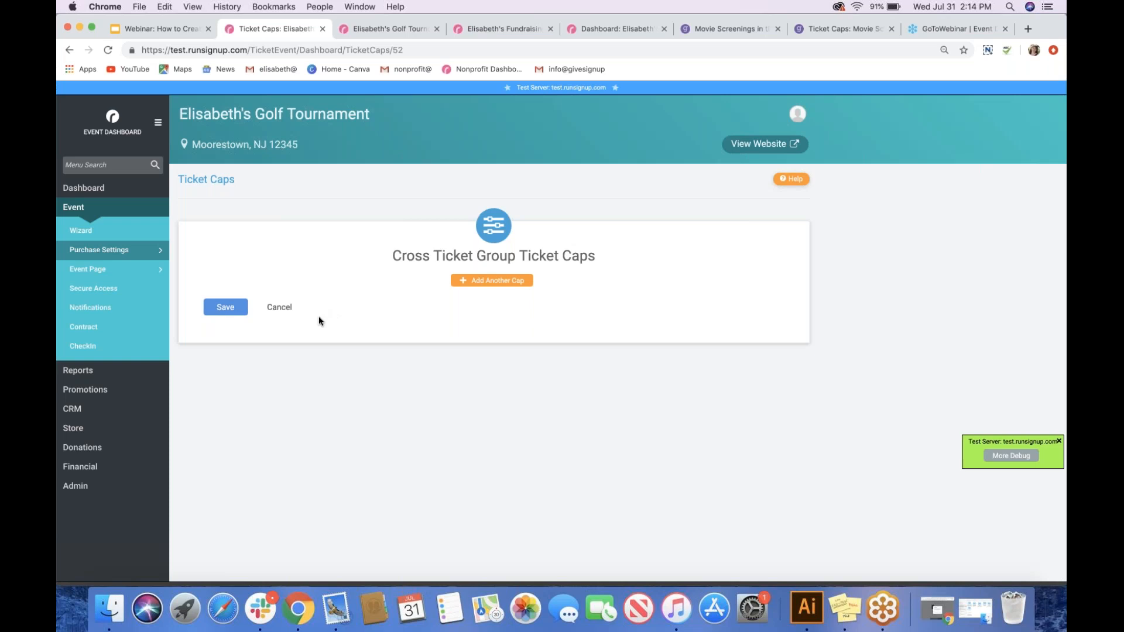
pyautogui.click(163, 252)
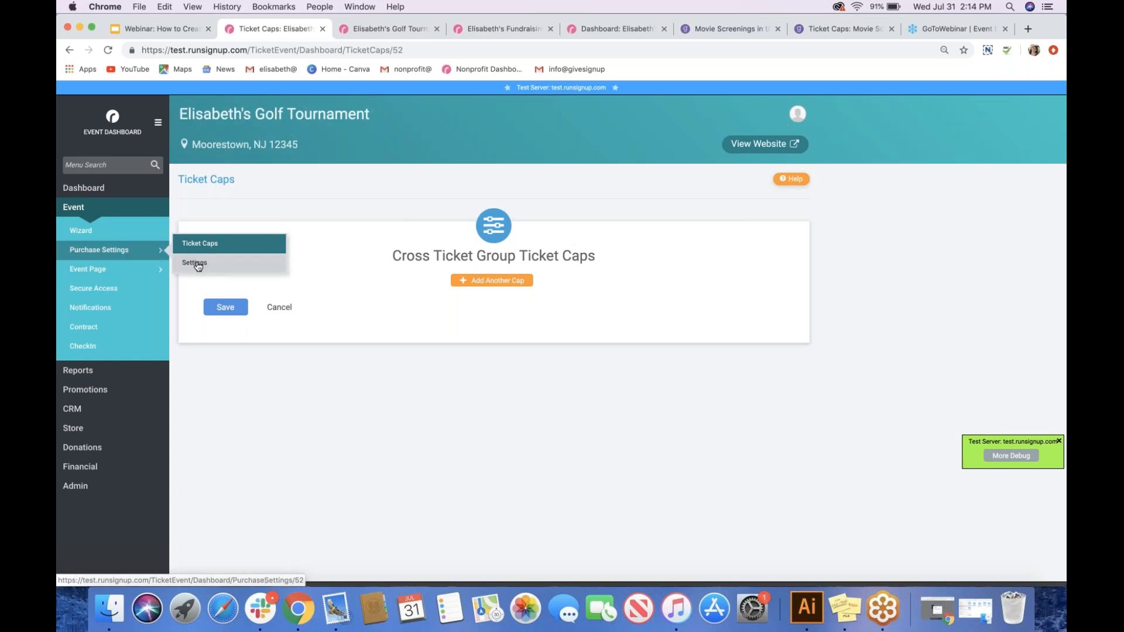
pyautogui.click(198, 267)
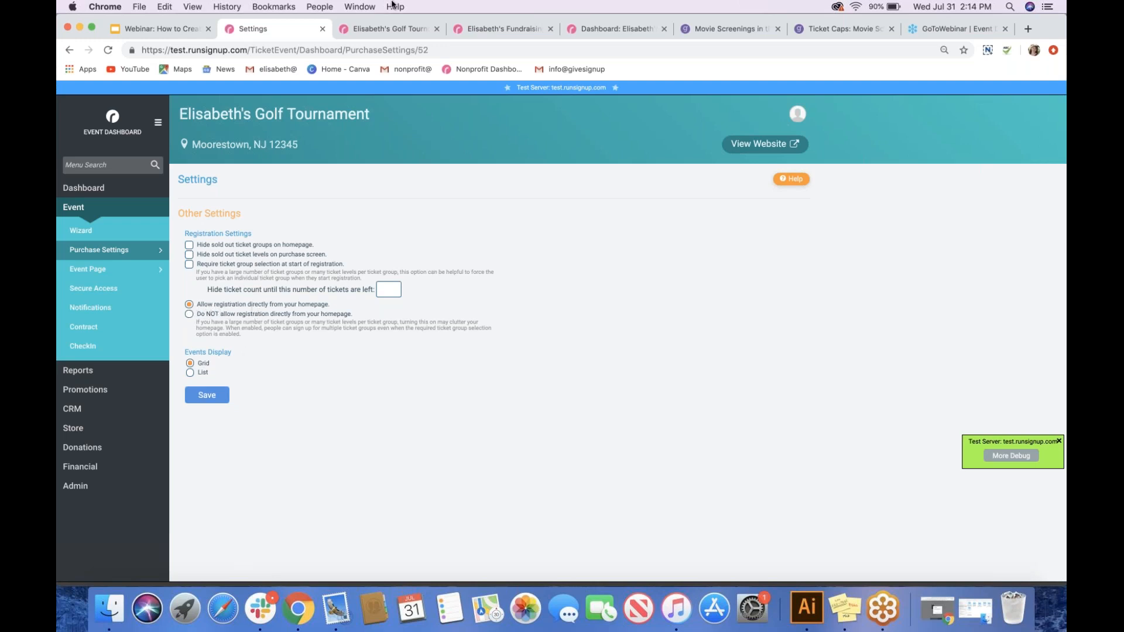
# Try direct homepage registration on the event website by selecting one 8:00 AM Tee Time, and return to the purchase settings
pyautogui.click(384, 27)
pyautogui.scroll(10, 561, 352)
pyautogui.scroll(-5, 608, 353)
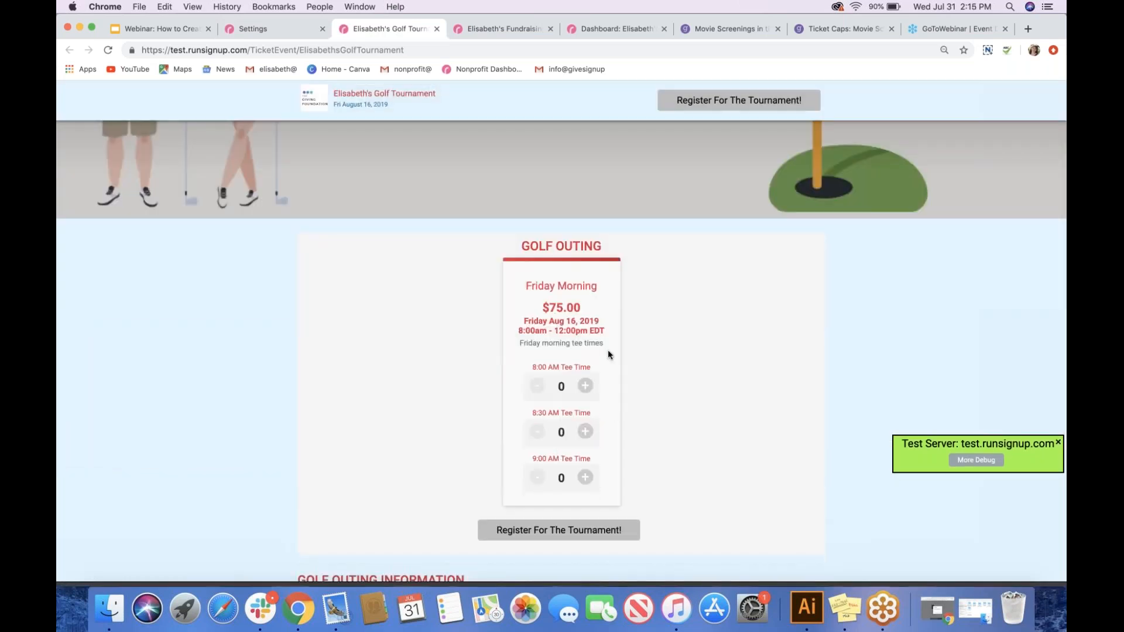
pyautogui.click(585, 385)
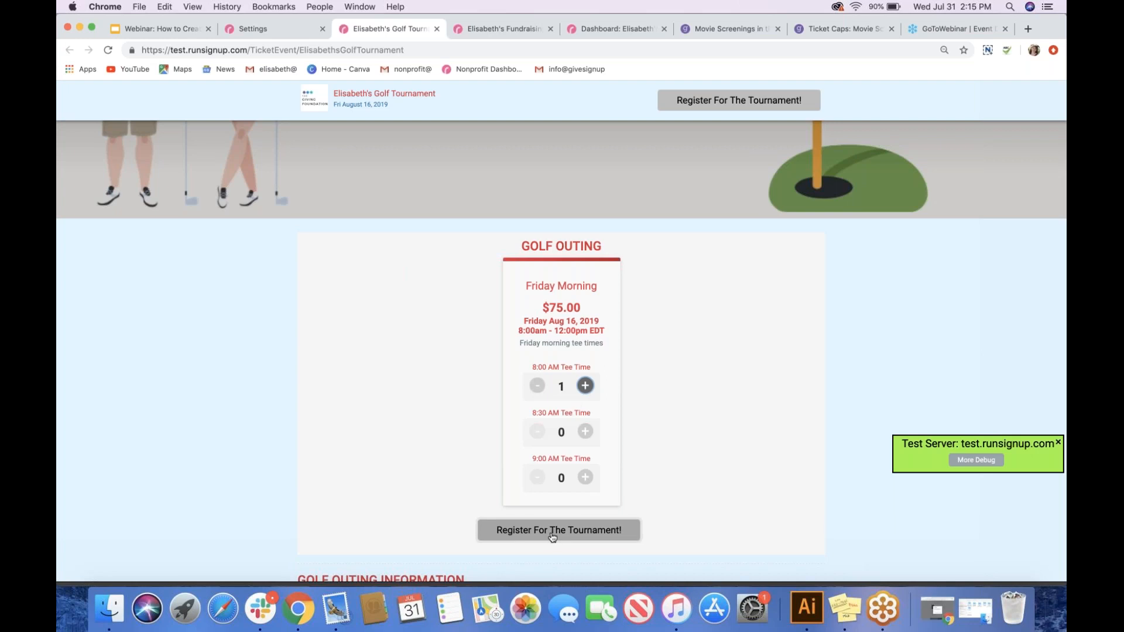
pyautogui.click(282, 32)
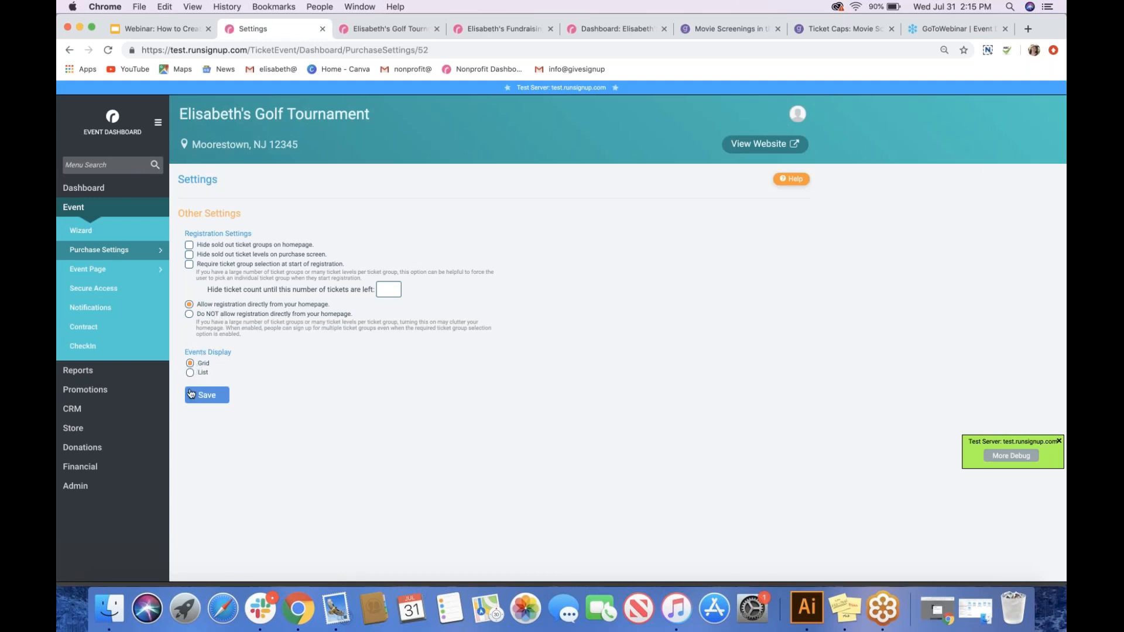
# Review the Secure Access and Notifications pages, and examine the customizable Tickets Purchased e-mail
pyautogui.click(125, 295)
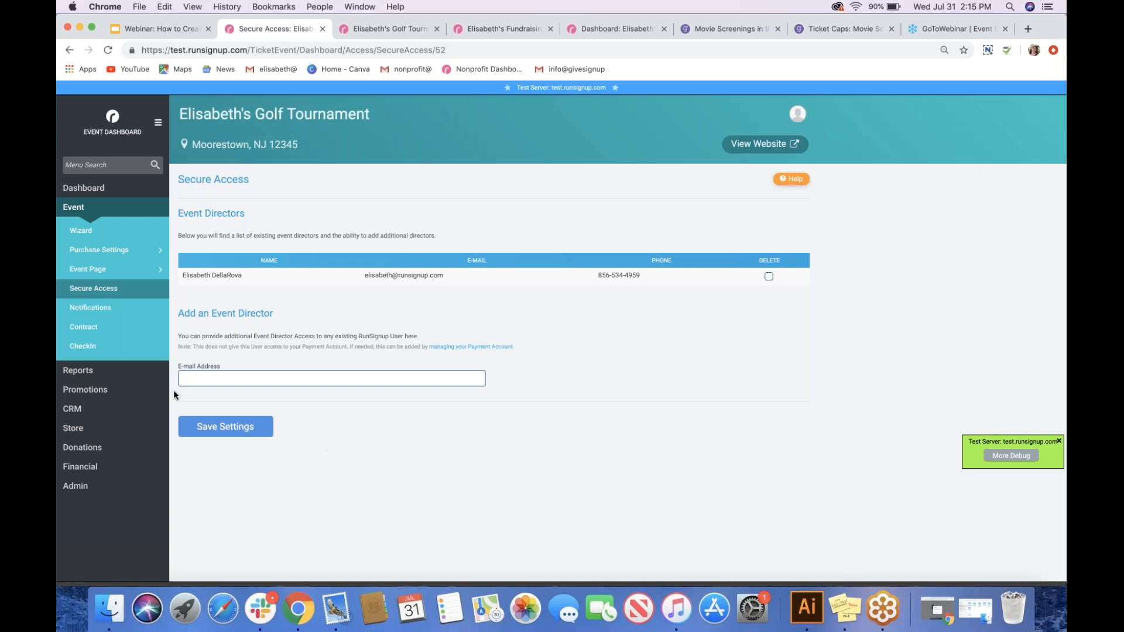
pyautogui.click(139, 317)
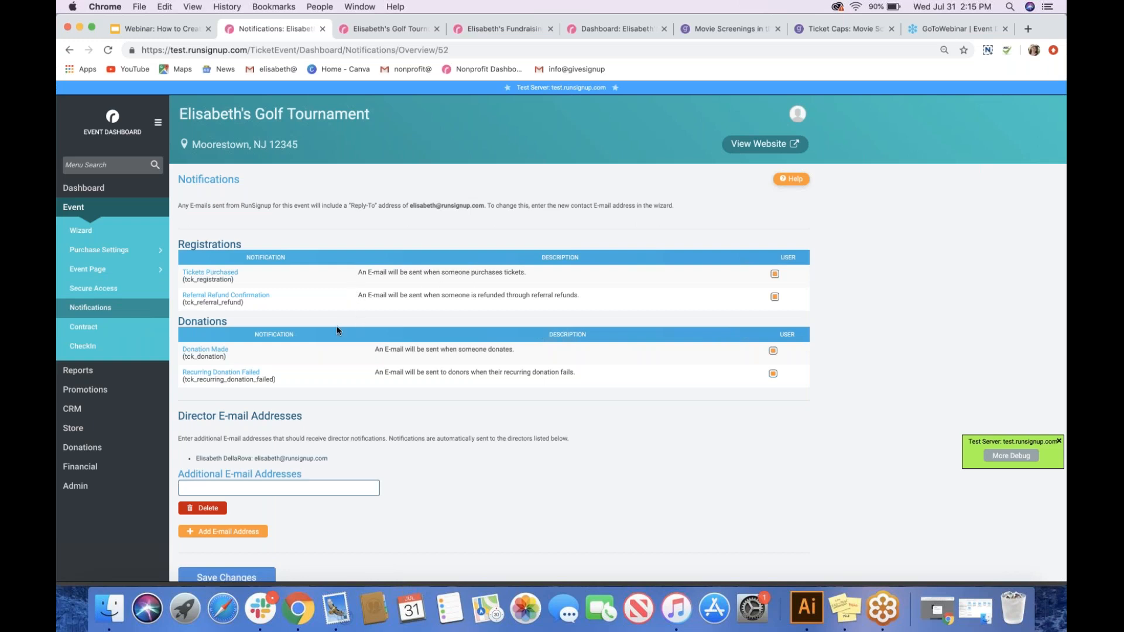
pyautogui.click(216, 273)
pyautogui.scroll(-3, 292, 475)
pyautogui.scroll(3, 292, 472)
pyautogui.scroll(-3, 266, 388)
pyautogui.scroll(-1, 266, 388)
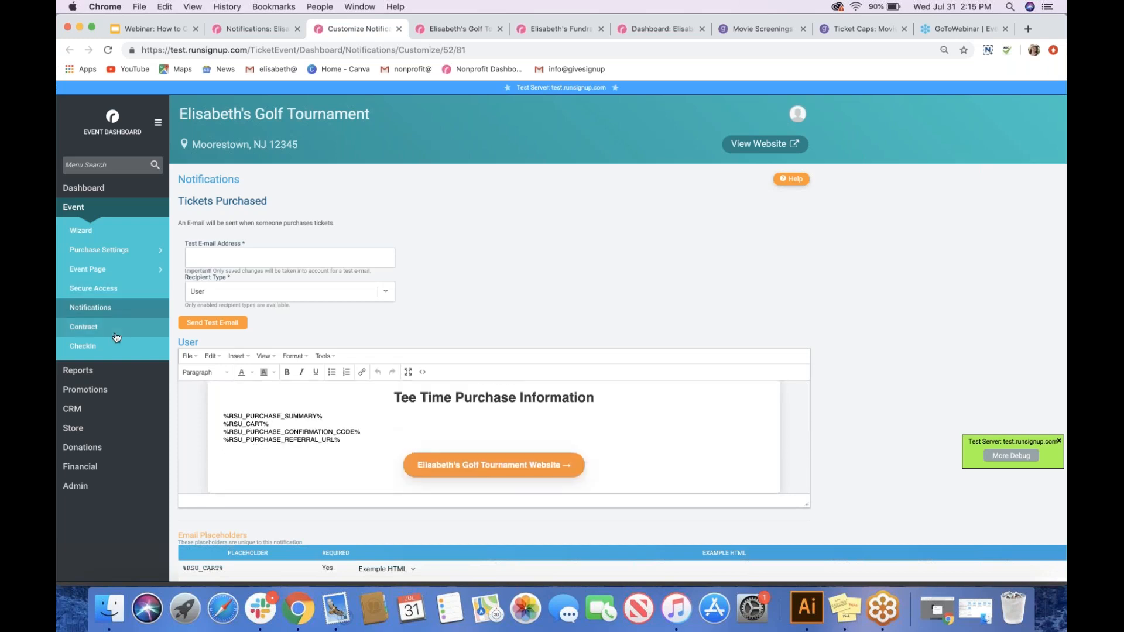
# Open the Social Sharing promotion settings and examine the headings, descriptions, share images and registration confirmation options
pyautogui.click(103, 402)
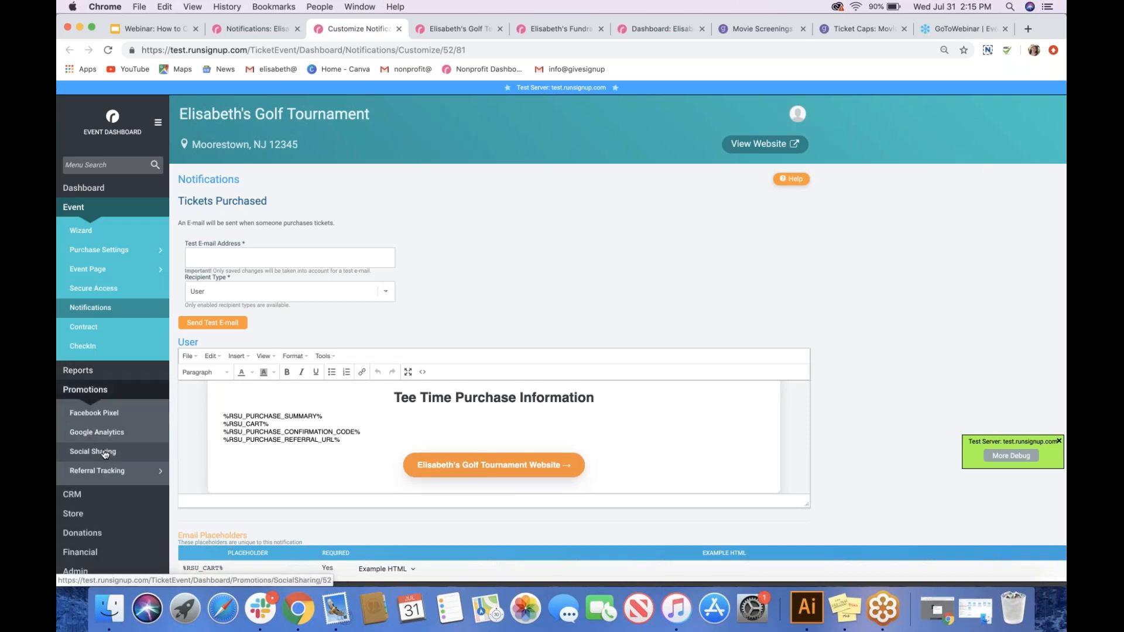
pyautogui.click(104, 453)
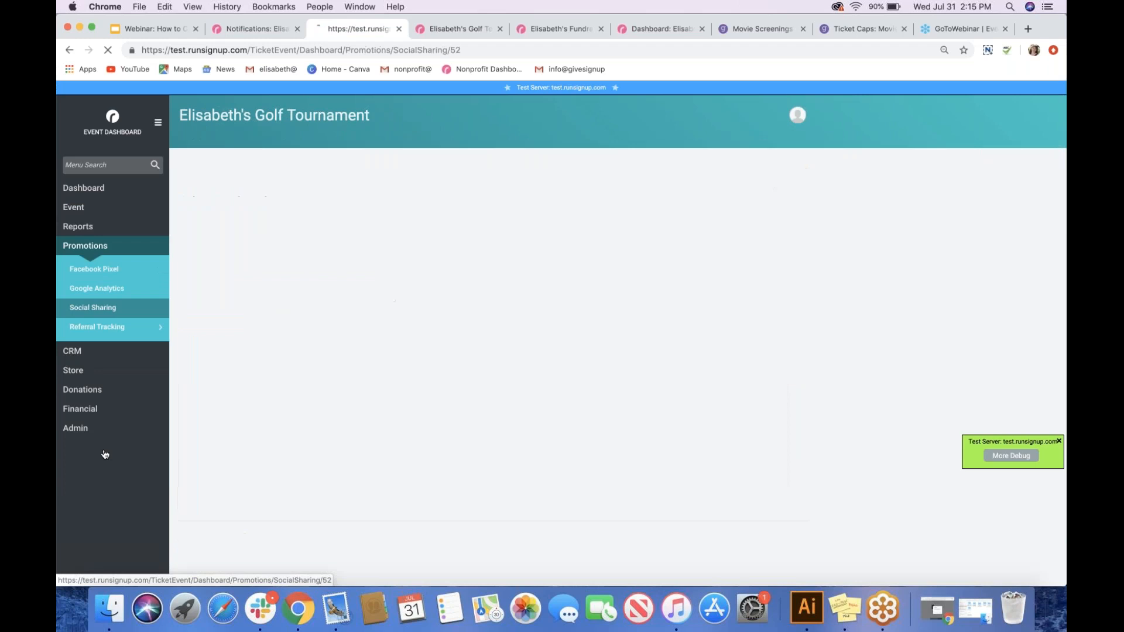
pyautogui.scroll(-3, 324, 450)
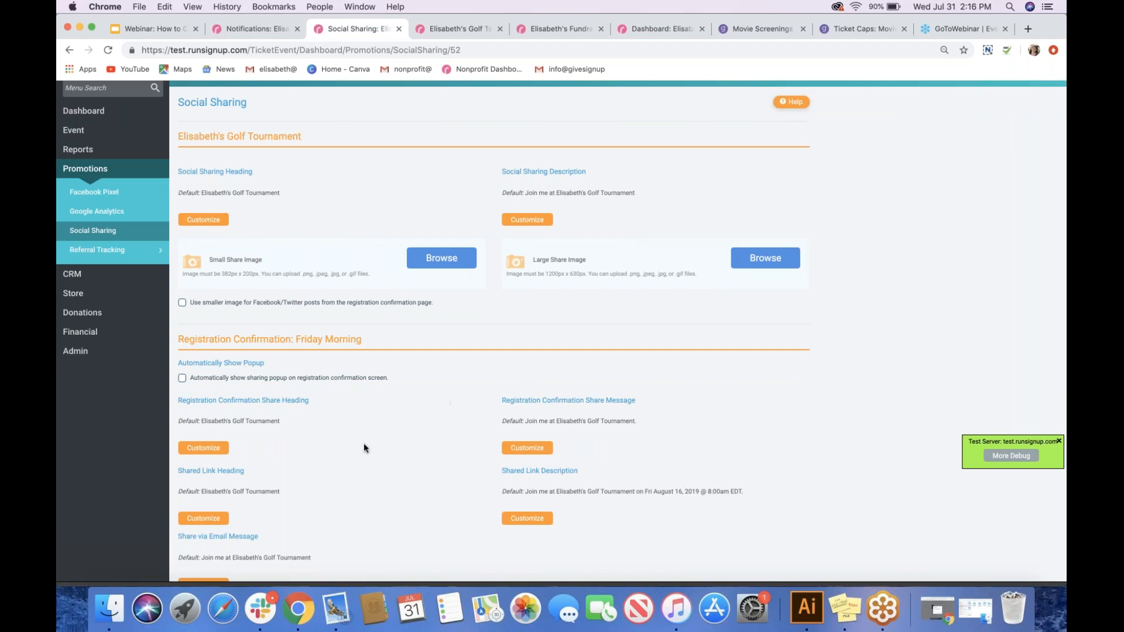
pyautogui.scroll(-1, 364, 444)
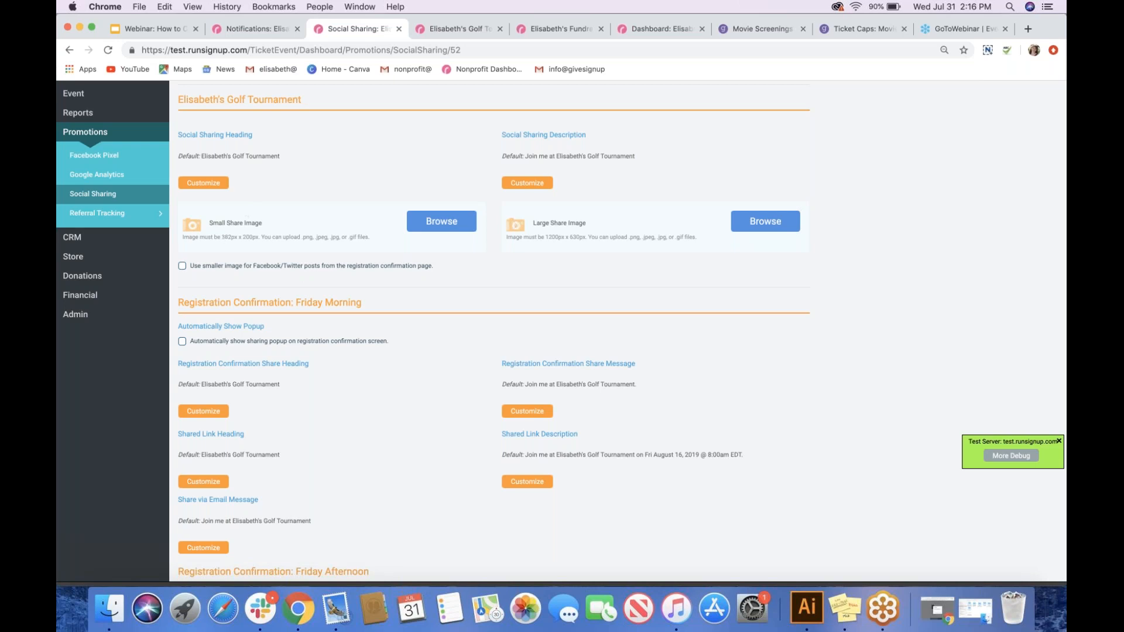
pyautogui.scroll(4, 561, 328)
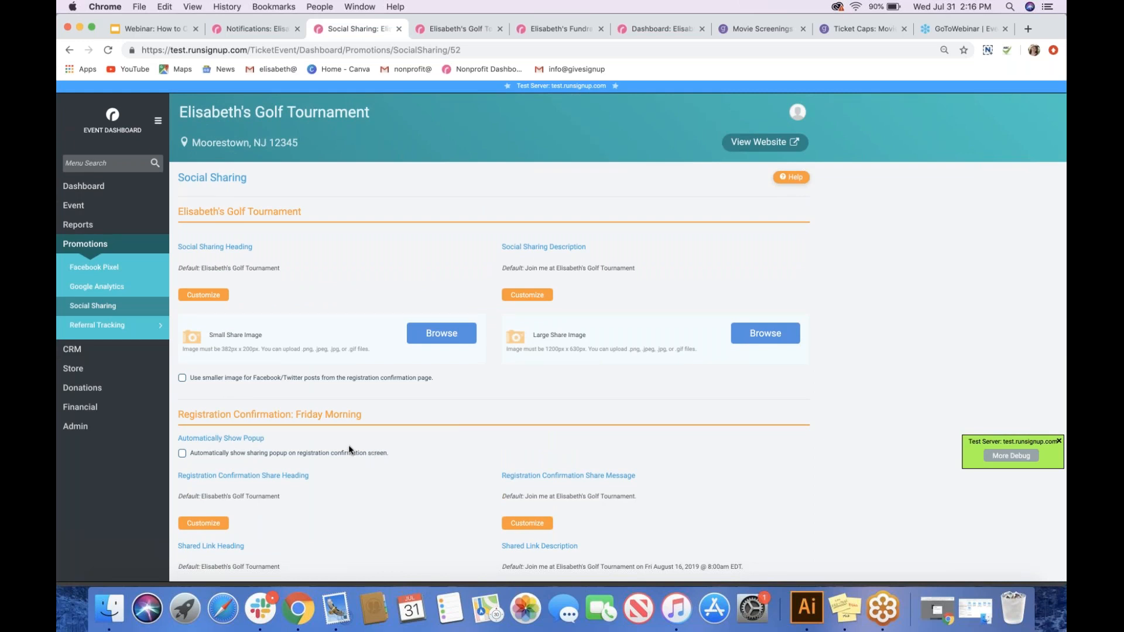
# Start a new store item named "tshirt" with a price of $25 and a strikethrough price of $35
pyautogui.click(114, 374)
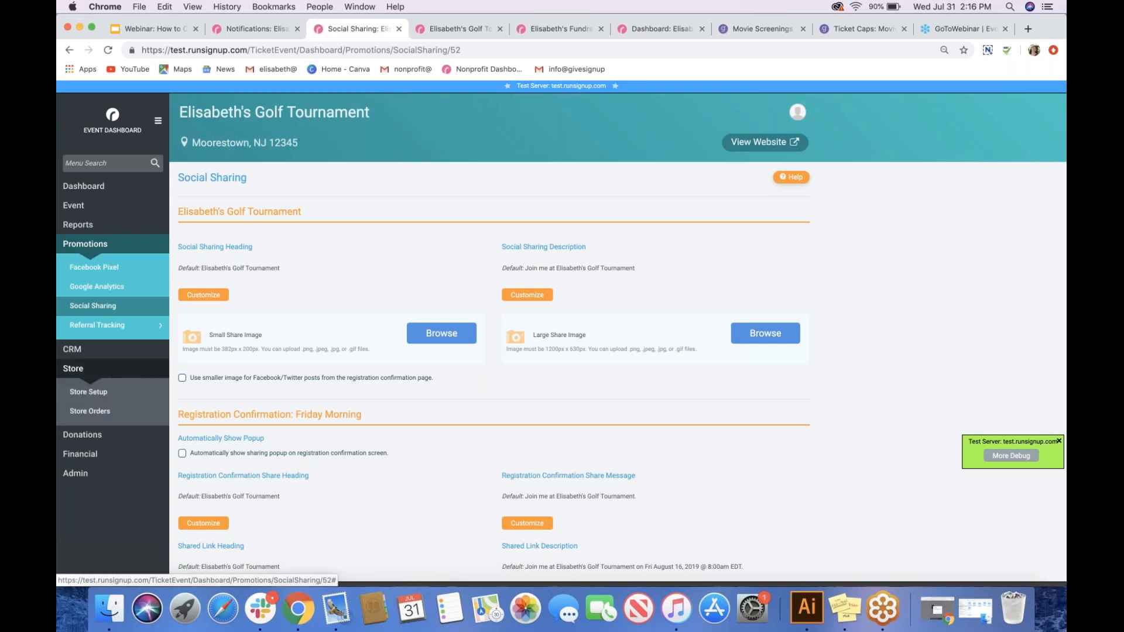
pyautogui.click(116, 397)
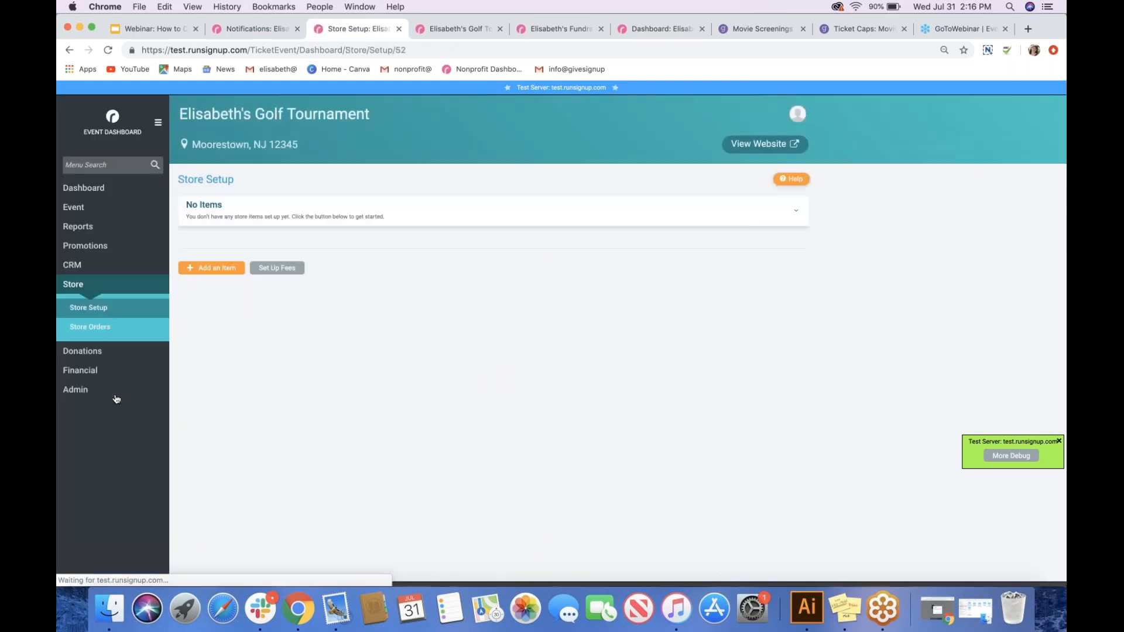
pyautogui.click(213, 269)
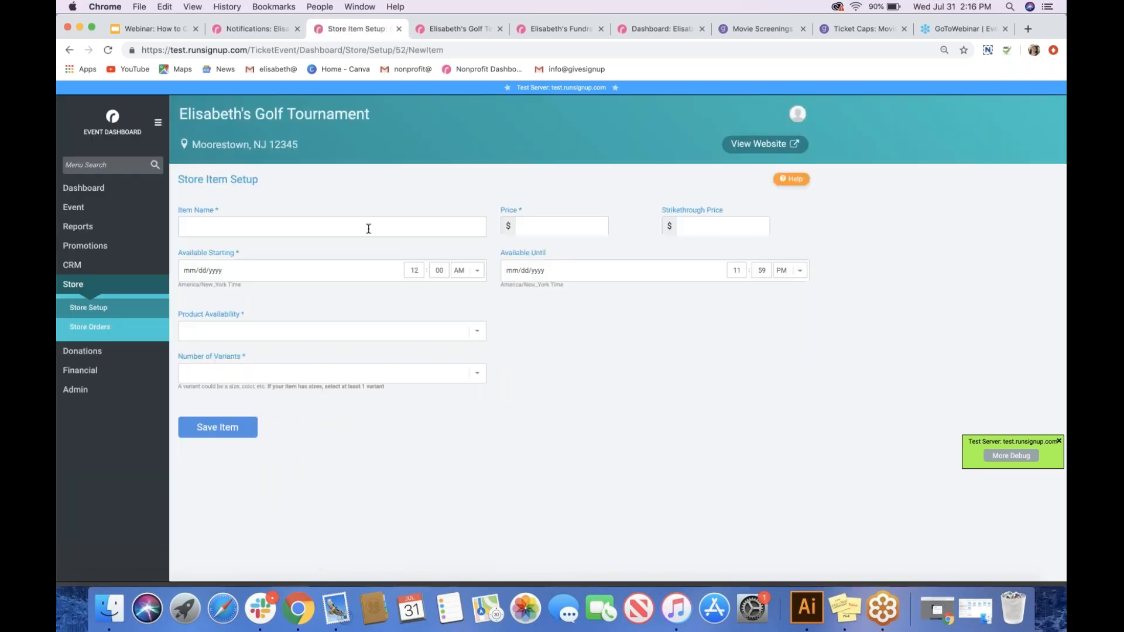
pyautogui.click(369, 228)
pyautogui.write('tshirt')
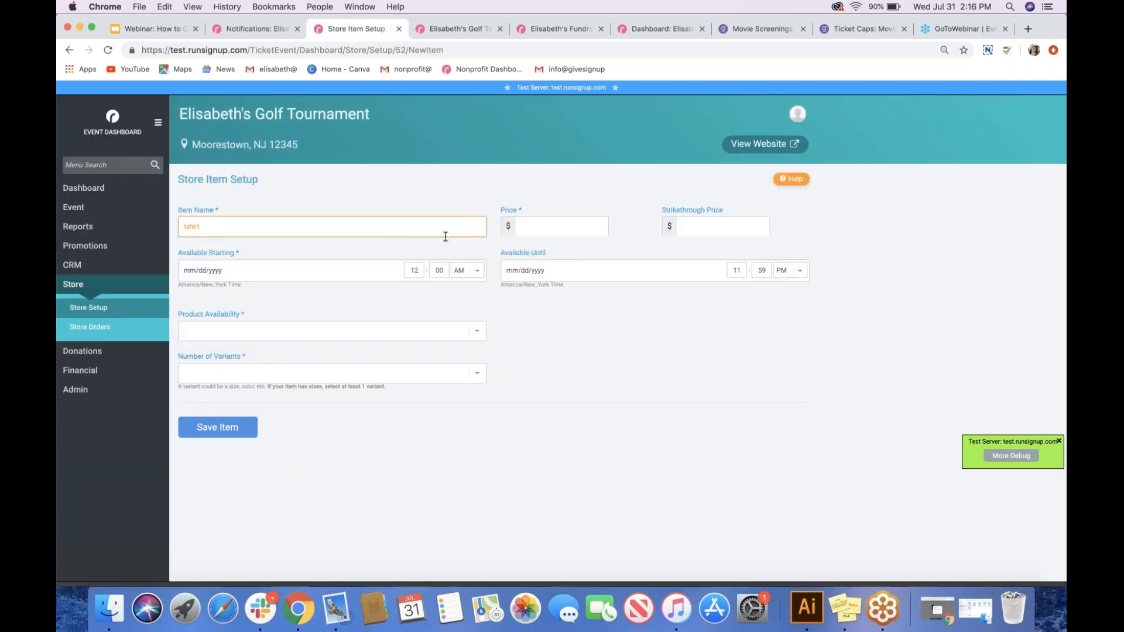
pyautogui.click(545, 226)
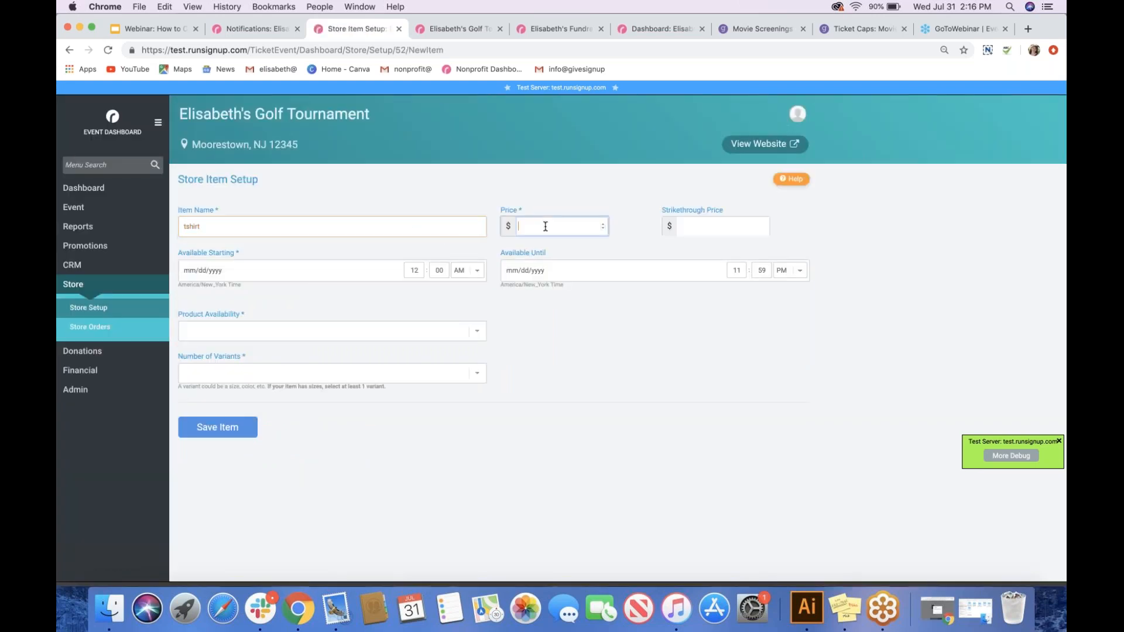
pyautogui.write('25')
pyautogui.click(700, 221)
pyautogui.click(701, 221)
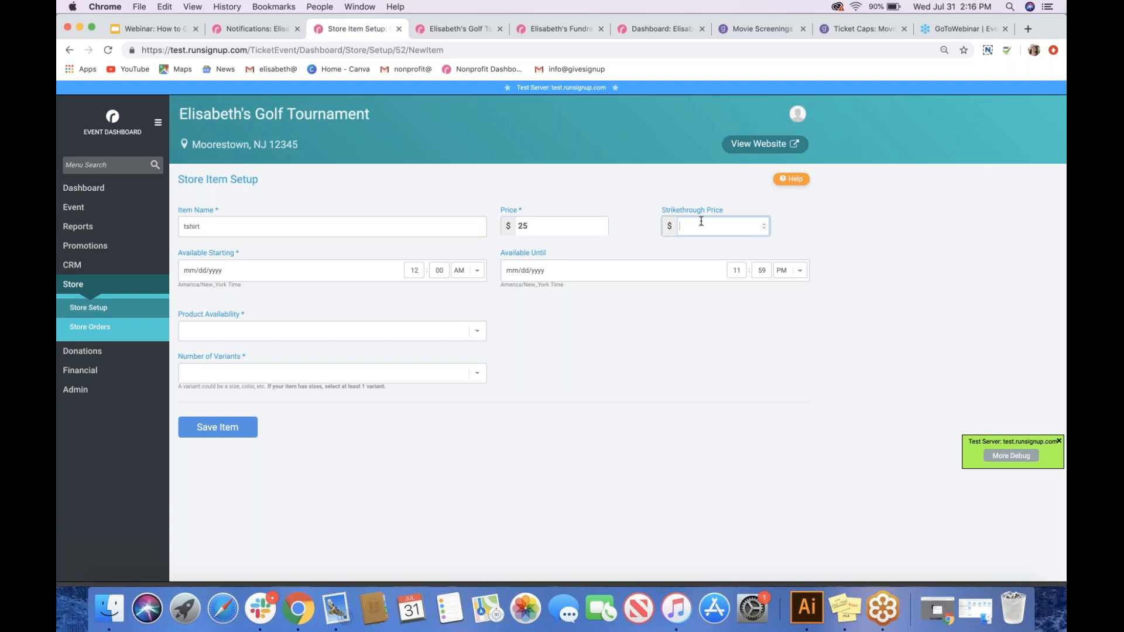
pyautogui.write('35')
pyautogui.click(580, 335)
# Make the item available starting 07/31/2019, both when buying tickets and in the standalone store
pyautogui.click(227, 271)
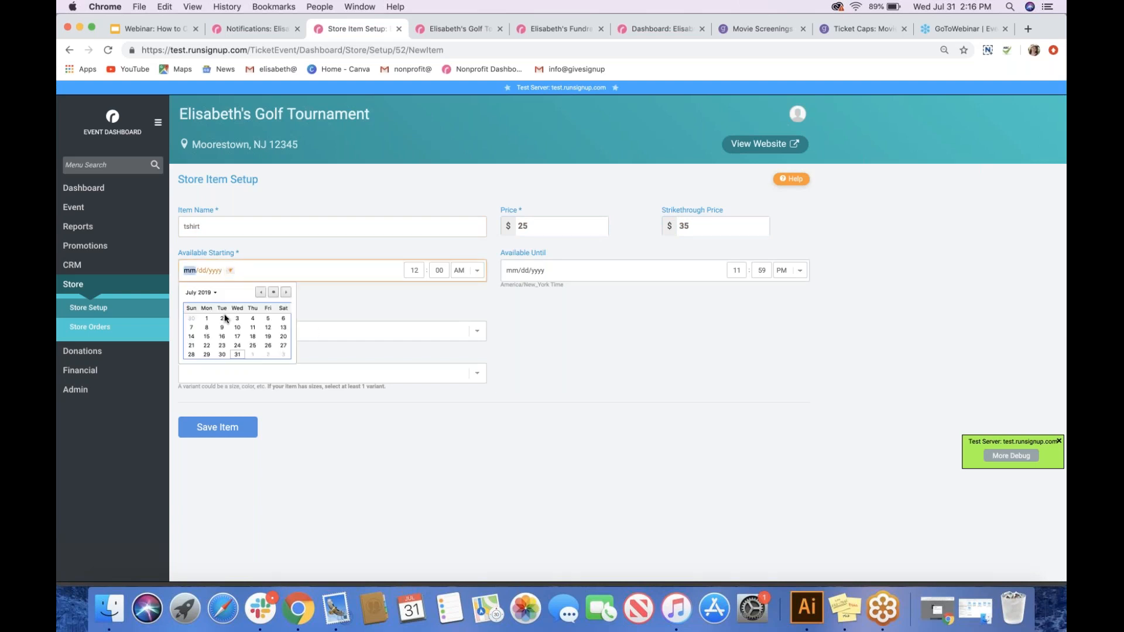
pyautogui.click(237, 353)
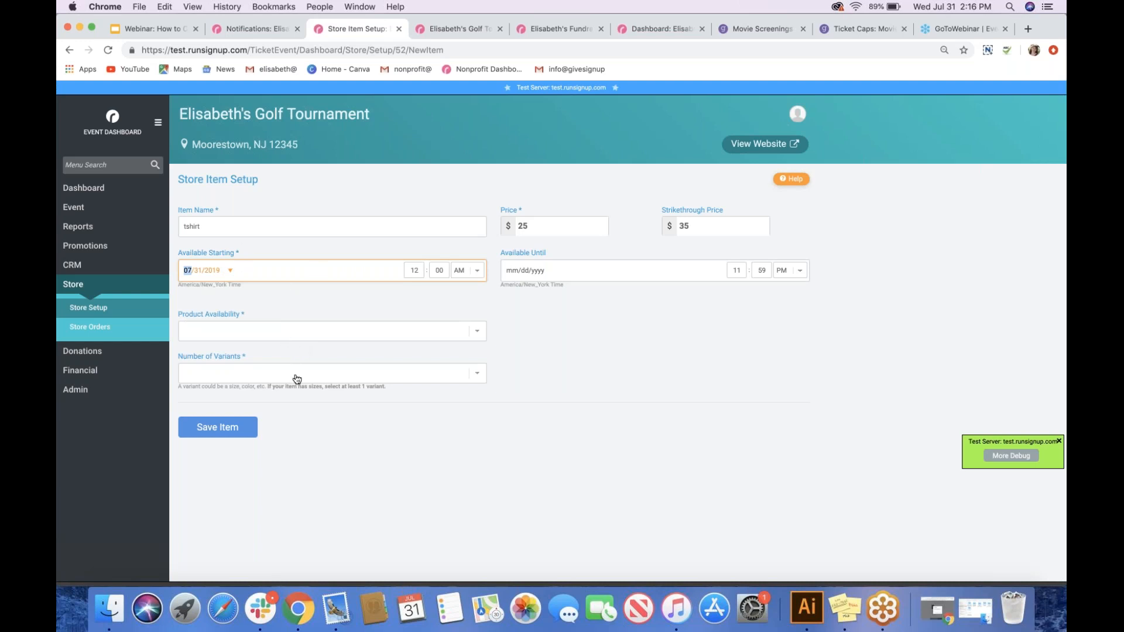
pyautogui.click(262, 331)
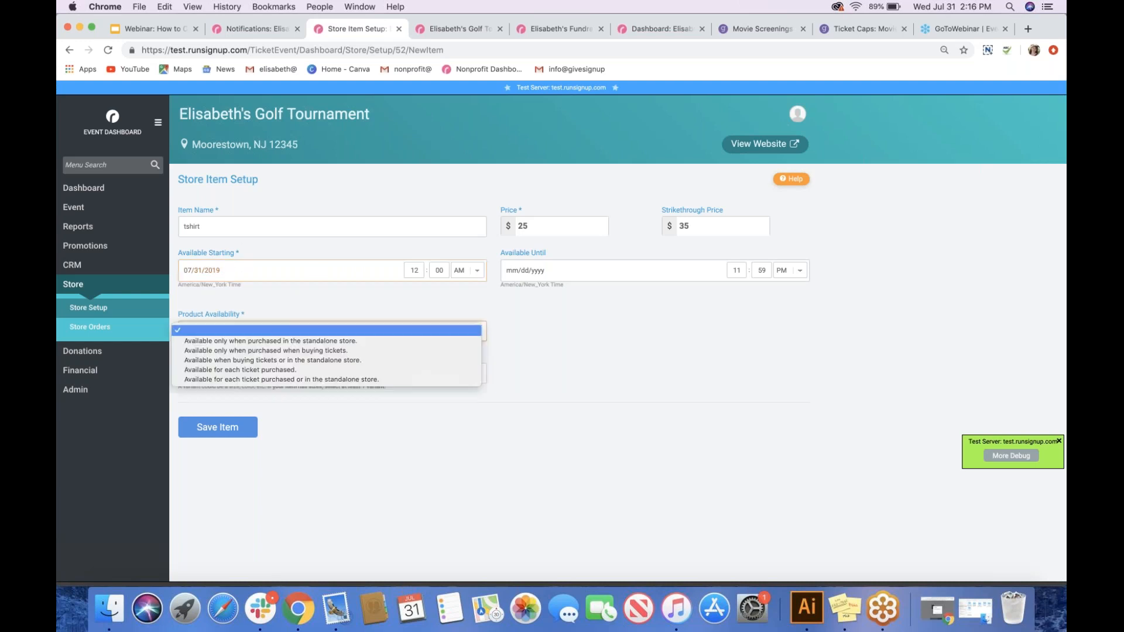
pyautogui.click(262, 358)
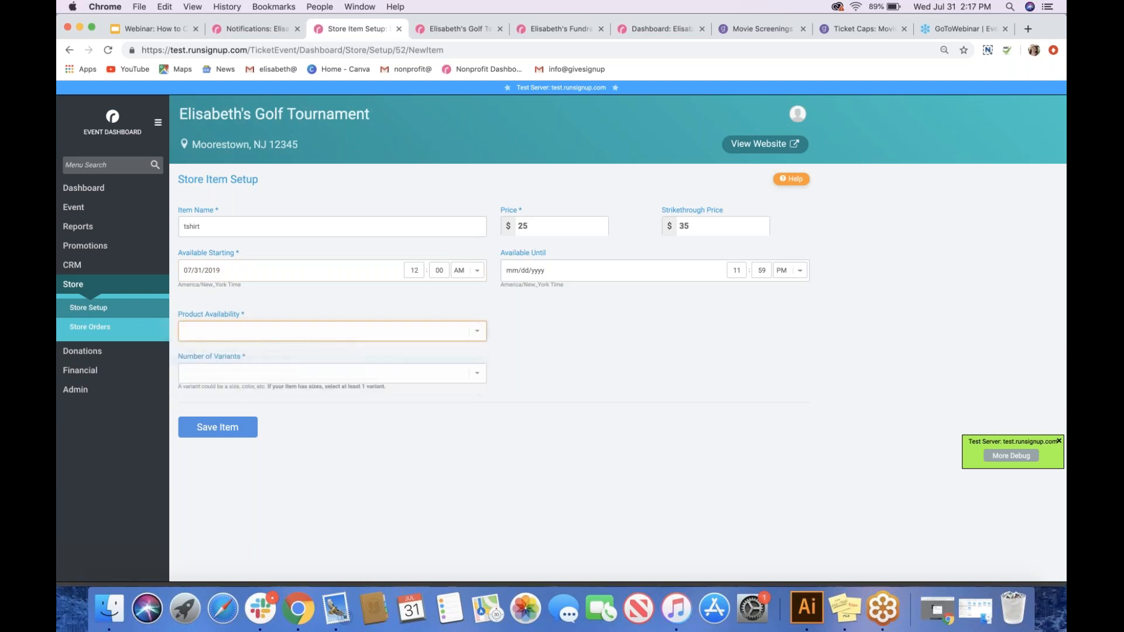
# Give the tshirt item 1 variant and name that variant "Size"
pyautogui.click(249, 373)
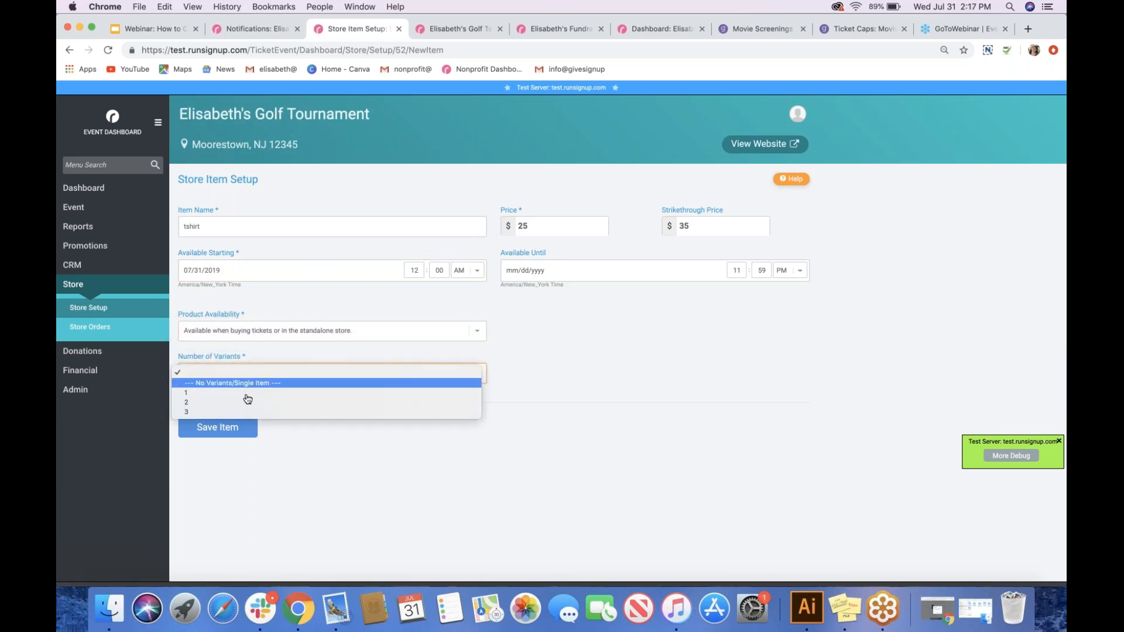
pyautogui.click(246, 397)
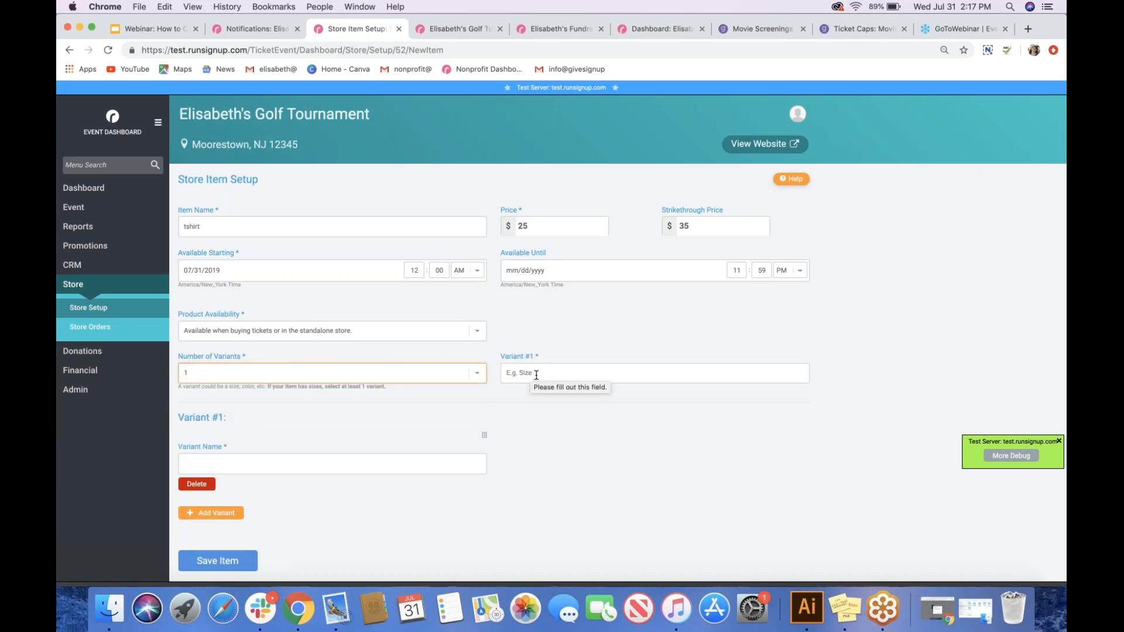
pyautogui.click(536, 375)
pyautogui.write('Size')
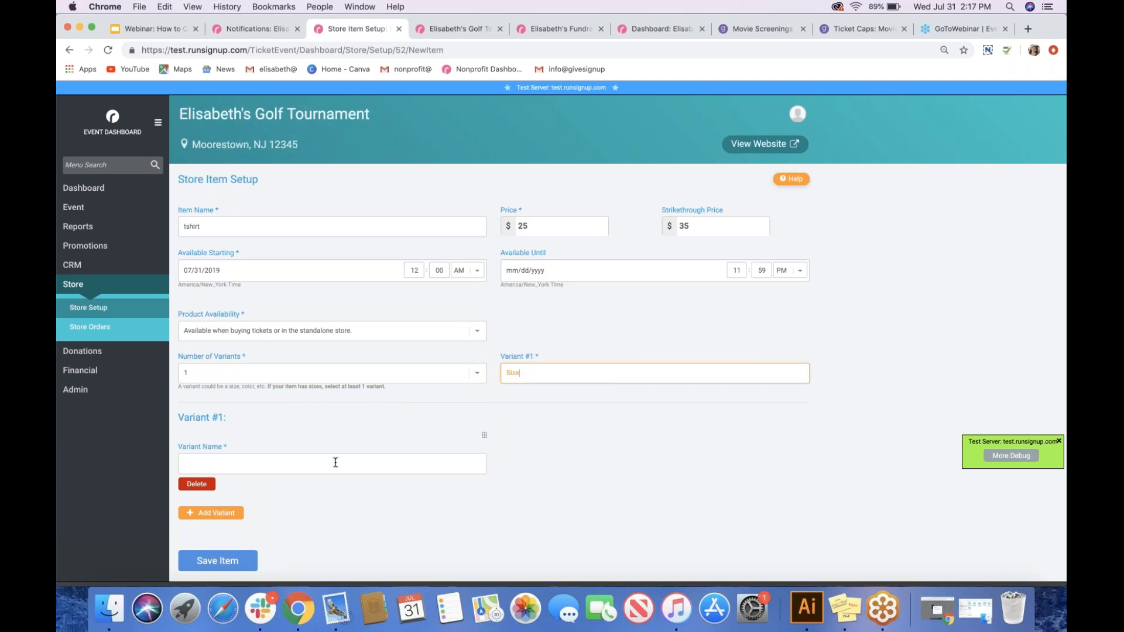
# Add the Size options S, M and L, and save the store item
pyautogui.click(335, 462)
pyautogui.write('S')
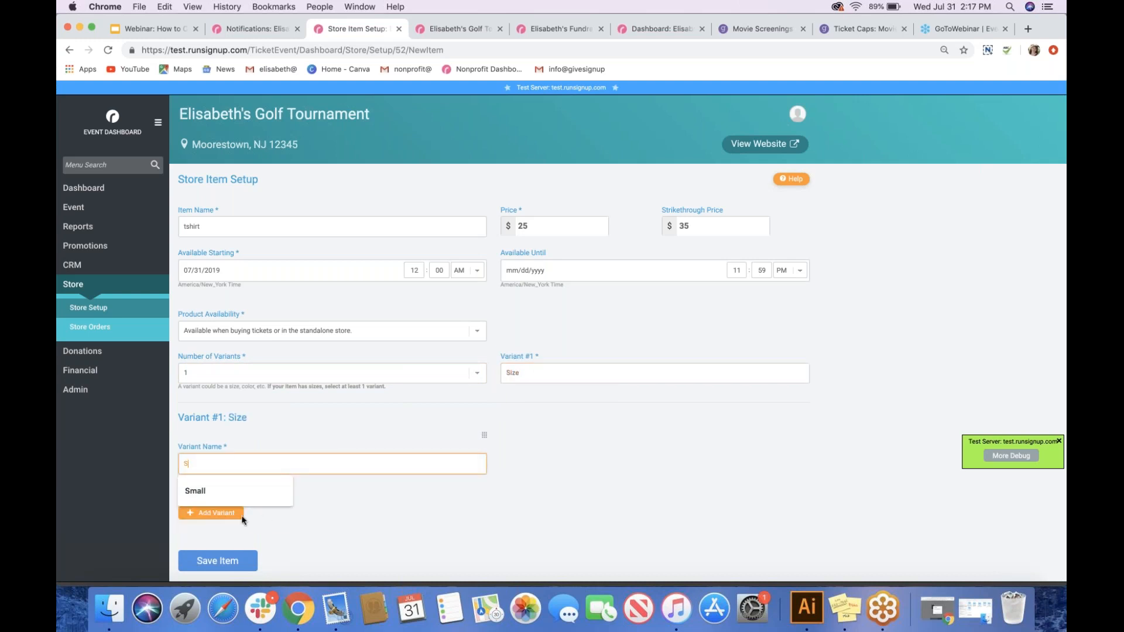
pyautogui.click(224, 512)
pyautogui.write('M')
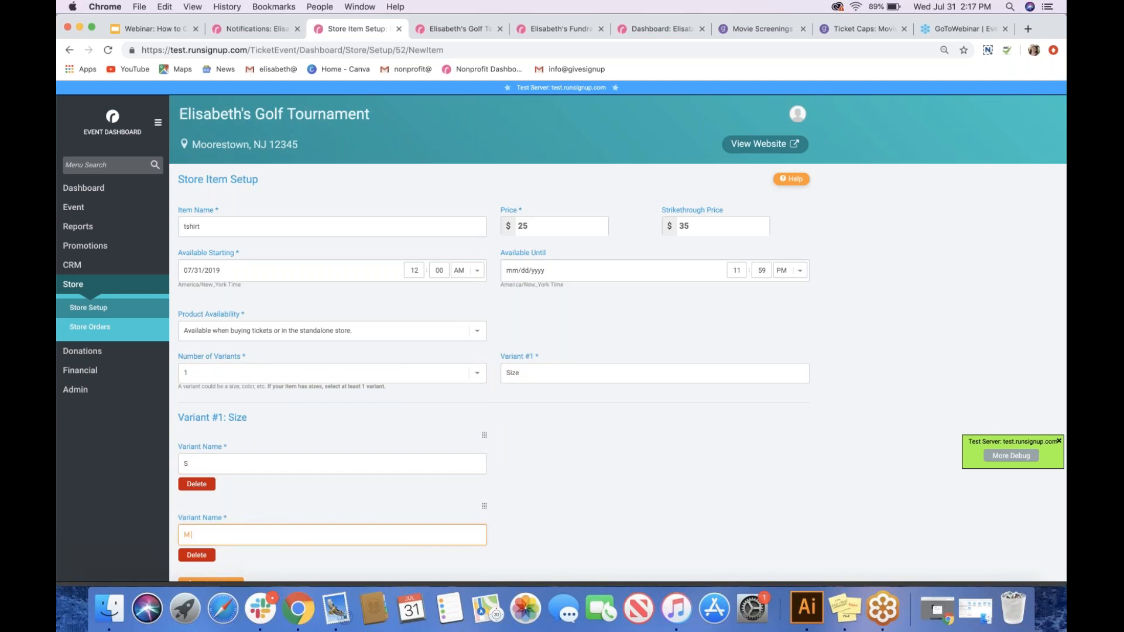
pyautogui.scroll(-2, 241, 501)
pyautogui.click(230, 509)
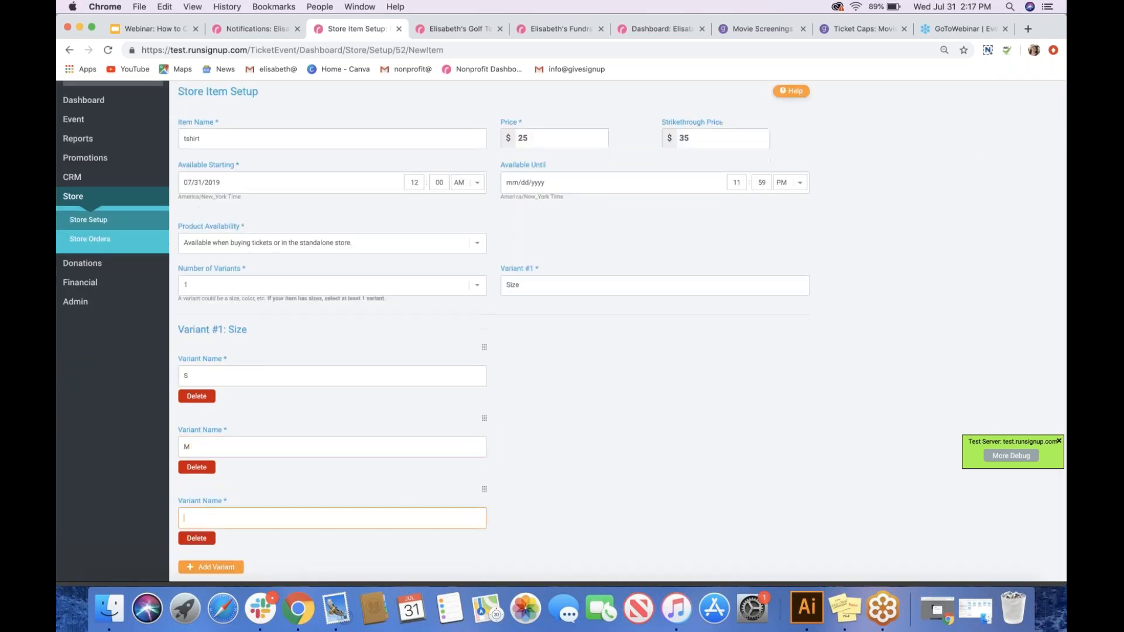
pyautogui.write('L')
pyautogui.click(602, 421)
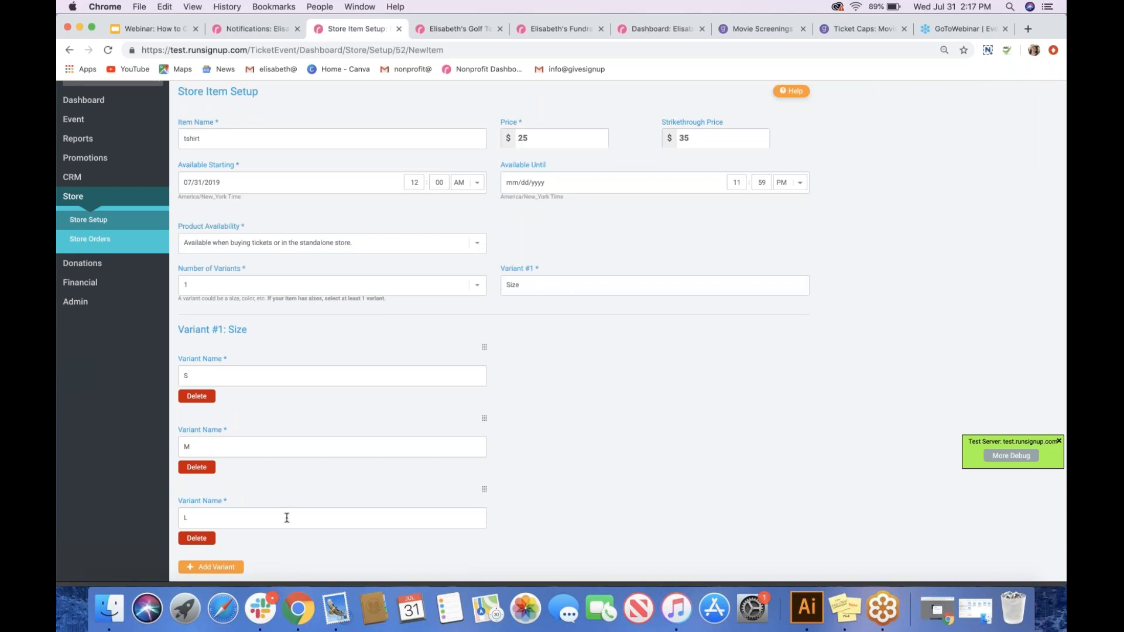
pyautogui.scroll(-3, 286, 518)
pyautogui.click(216, 542)
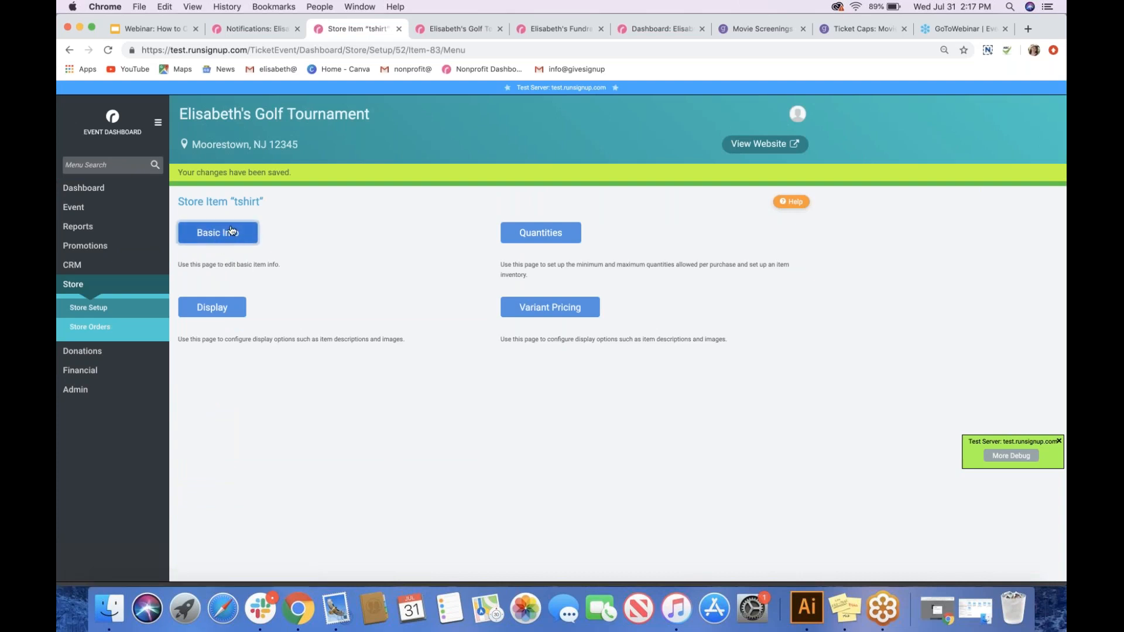
# Review the tshirt item's Display and Quantities settings, and return to the item menu without editing them
pyautogui.click(231, 229)
pyautogui.click(212, 310)
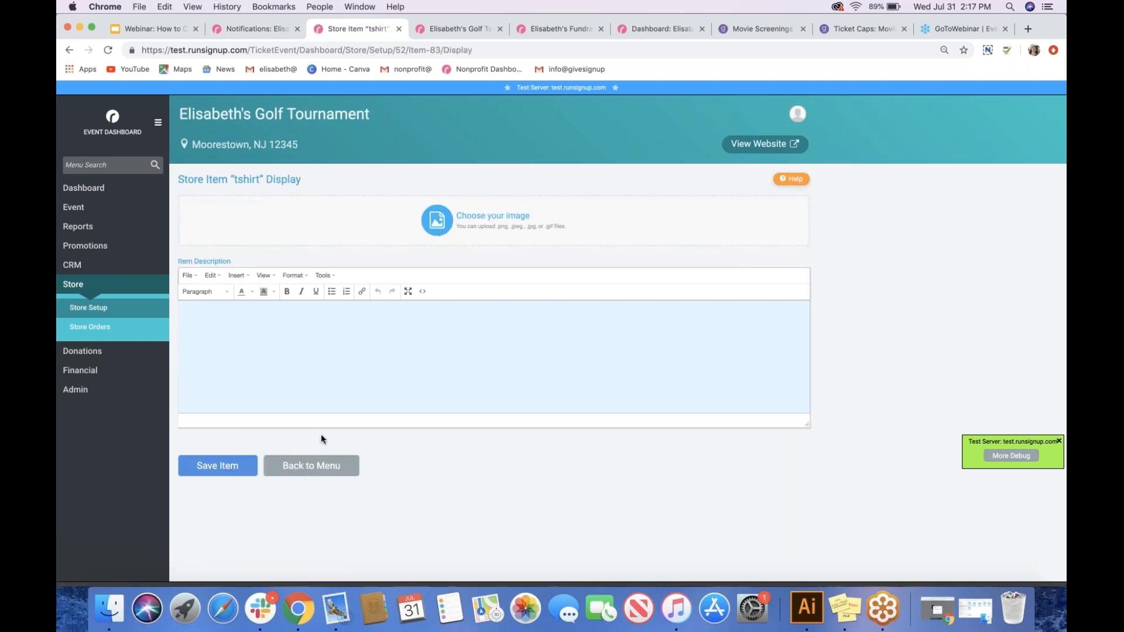
pyautogui.click(327, 467)
pyautogui.click(559, 214)
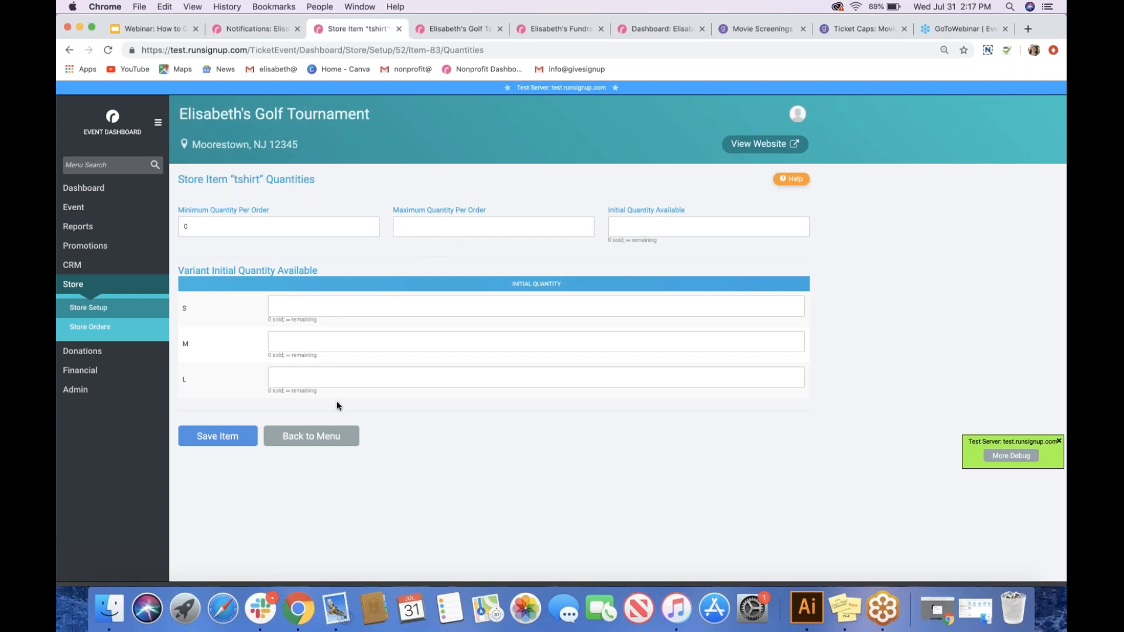
pyautogui.click(314, 445)
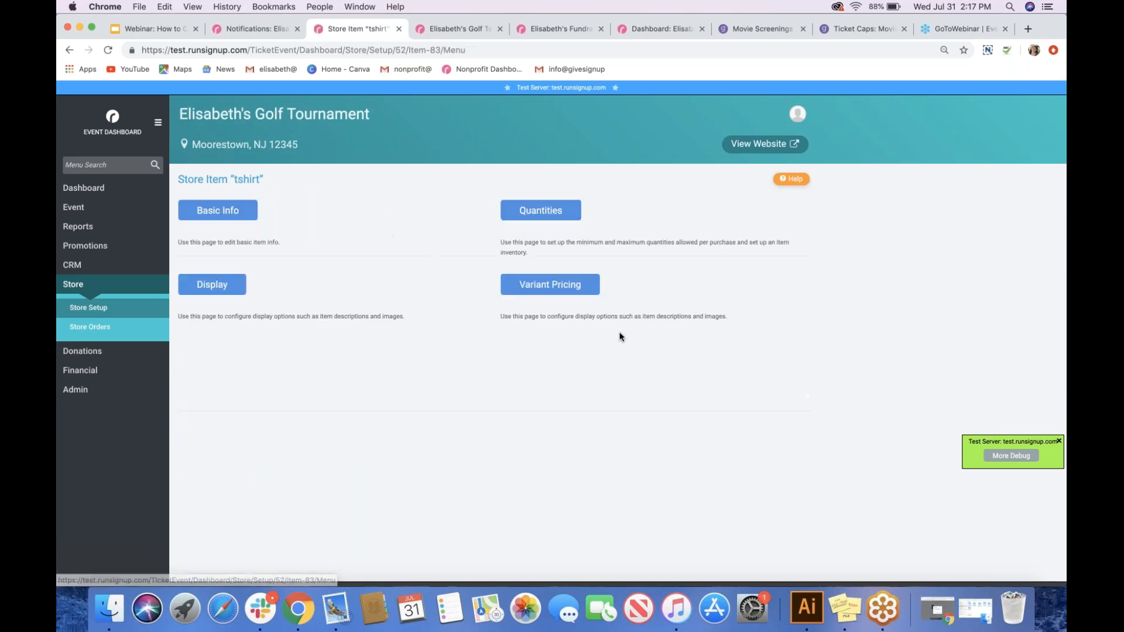
# Set variant pricing for size L to $30 actual and $40 strikethrough, and save the item
pyautogui.click(550, 284)
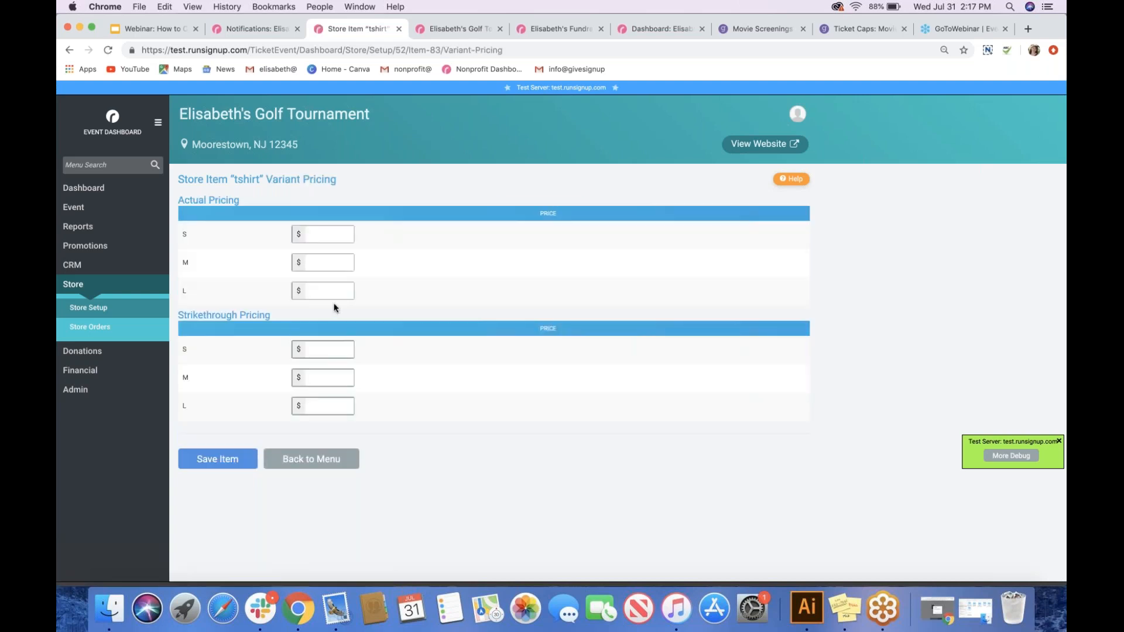
pyautogui.click(338, 293)
pyautogui.write('30')
pyautogui.click(326, 406)
pyautogui.write('40')
pyautogui.click(229, 463)
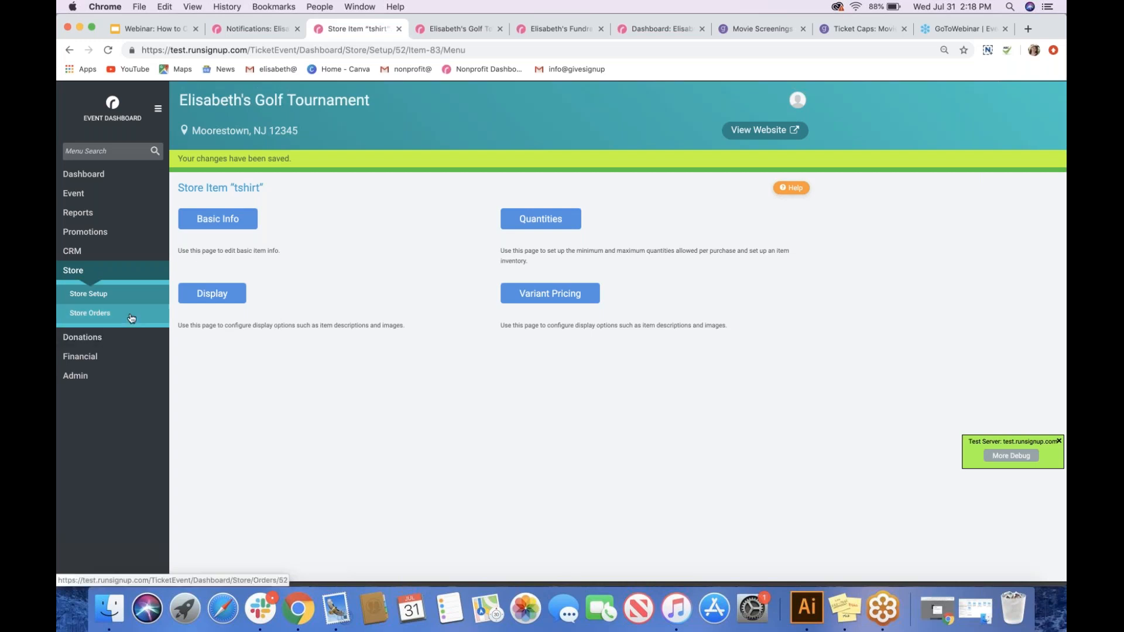
# Open the event's Donations Setup and start setting up donations
pyautogui.click(111, 339)
pyautogui.click(106, 364)
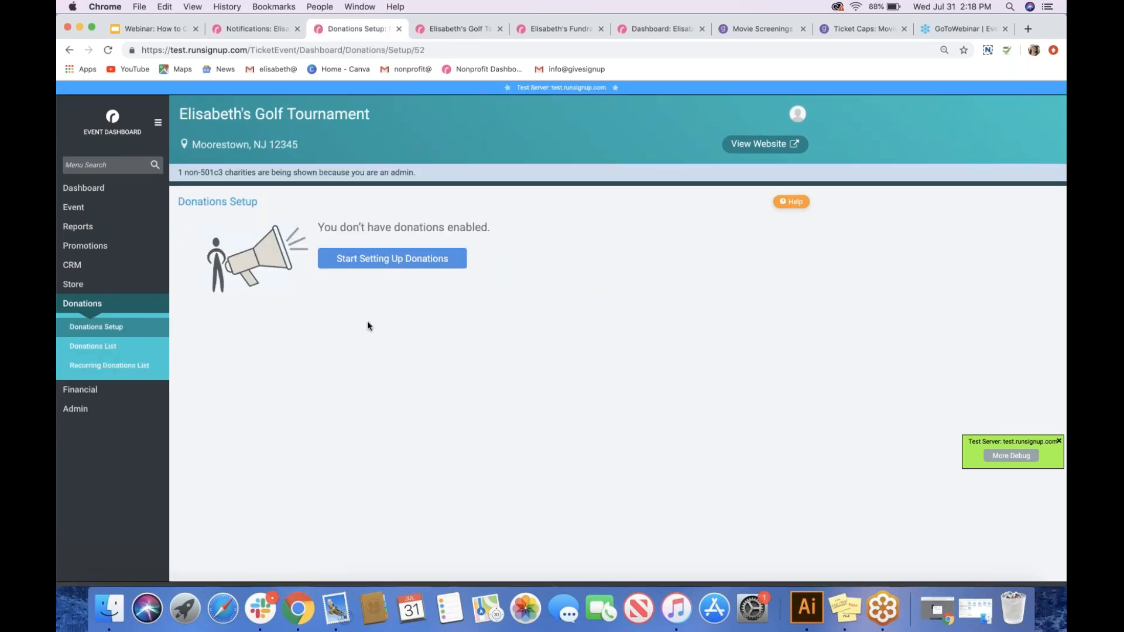
pyautogui.click(412, 265)
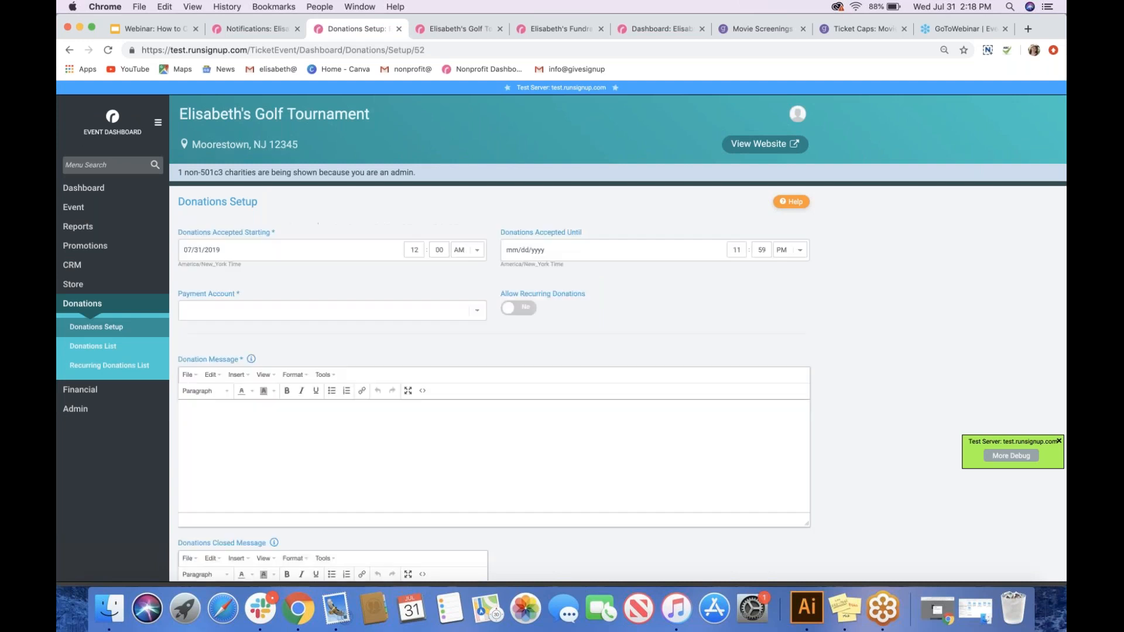
# Choose the available payment account for donations, and allow recurring donations with a stop amount
pyautogui.scroll(-3, 193, 162)
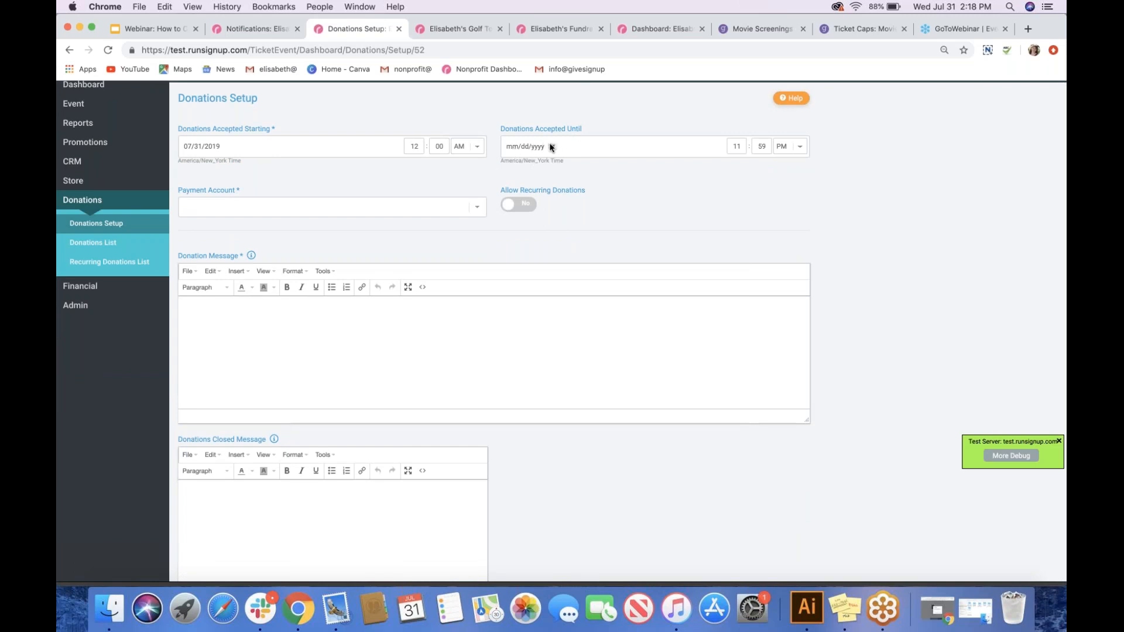
pyautogui.click(477, 212)
pyautogui.click(468, 222)
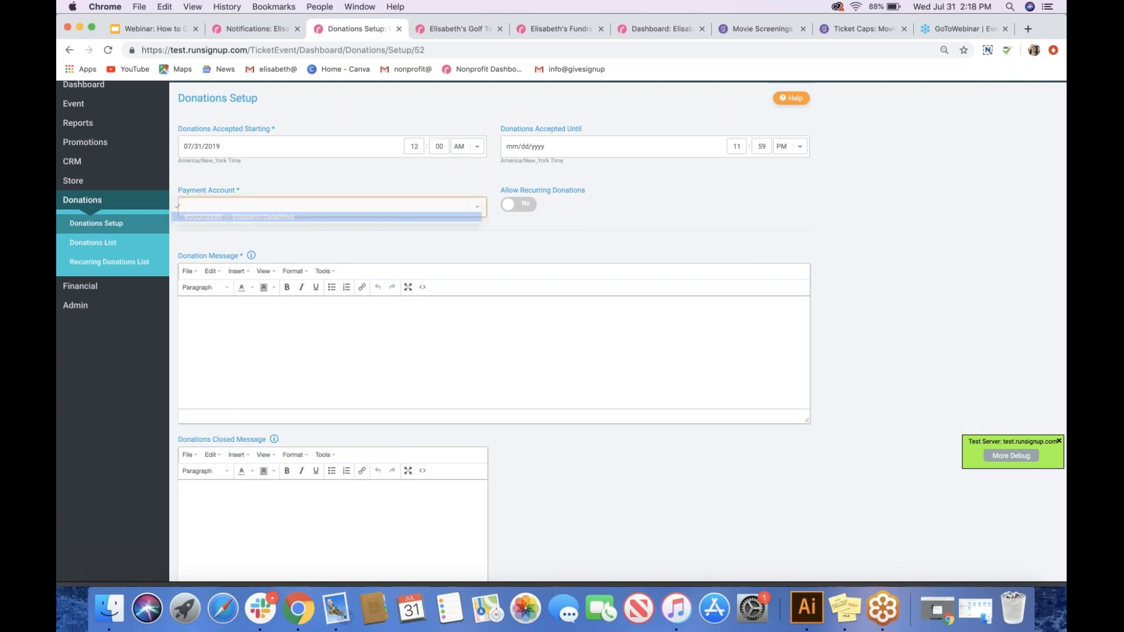
pyautogui.click(532, 210)
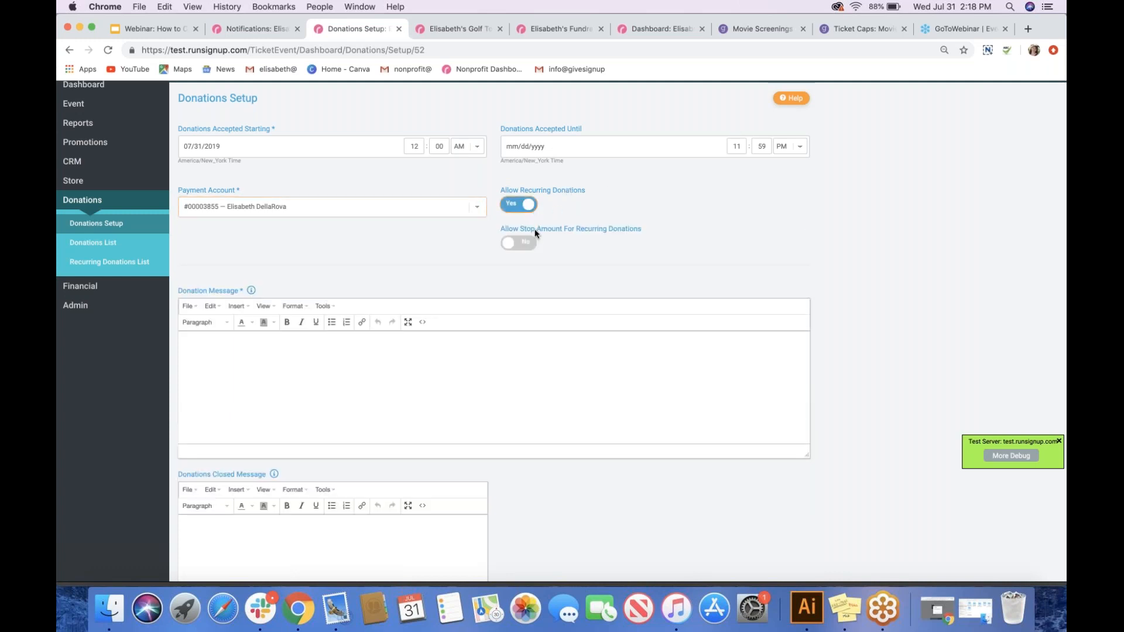
pyautogui.click(530, 243)
# Write "Please donate!" as the Donation Message
pyautogui.scroll(-1, 500, 323)
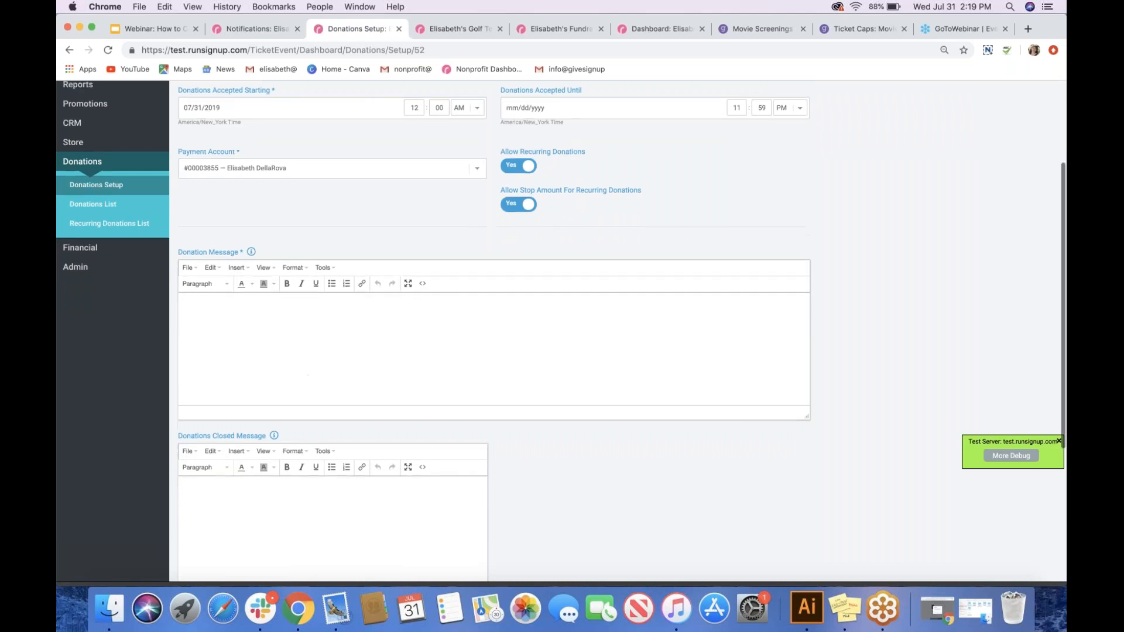
pyautogui.scroll(-3, 275, 339)
pyautogui.click(248, 284)
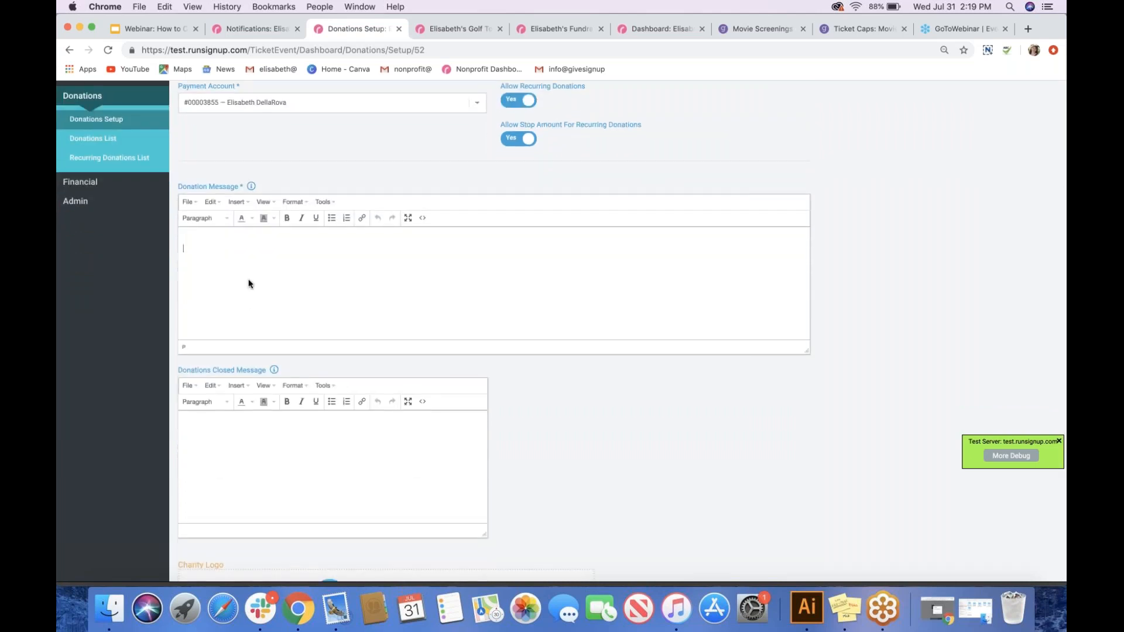
pyautogui.write('Please donate')
pyautogui.press('Return')
pyautogui.press('Return')
pyautogui.write('!!')
# Look over the remaining donation fields and save the donation settings without a charity logo
pyautogui.scroll(-2, 235, 303)
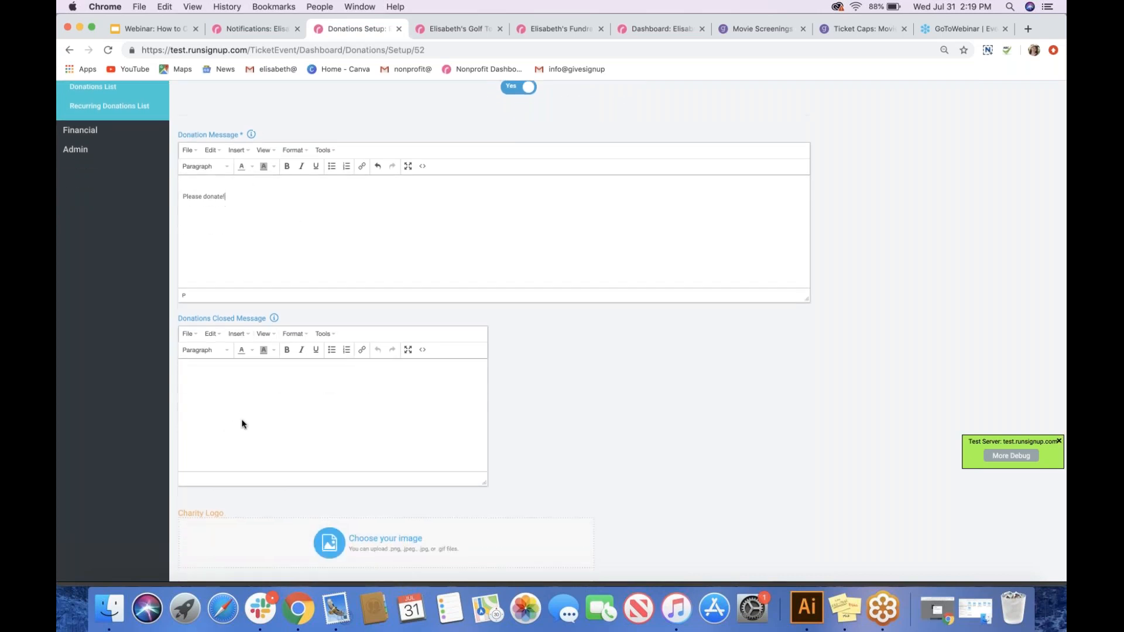
pyautogui.scroll(-4, 241, 419)
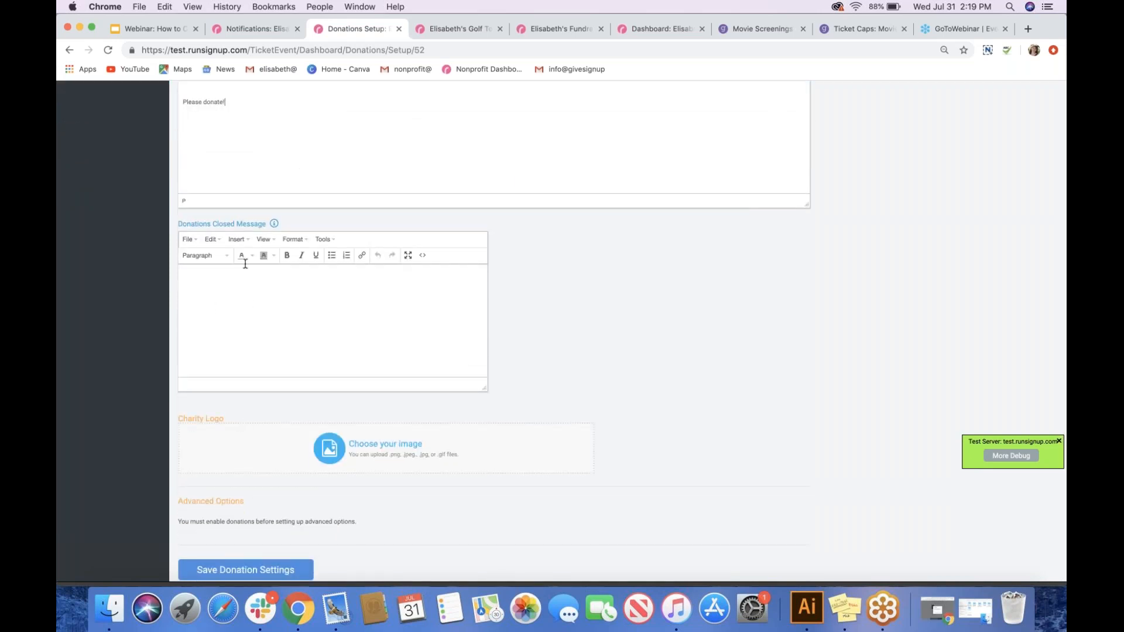
pyautogui.scroll(10, 260, 362)
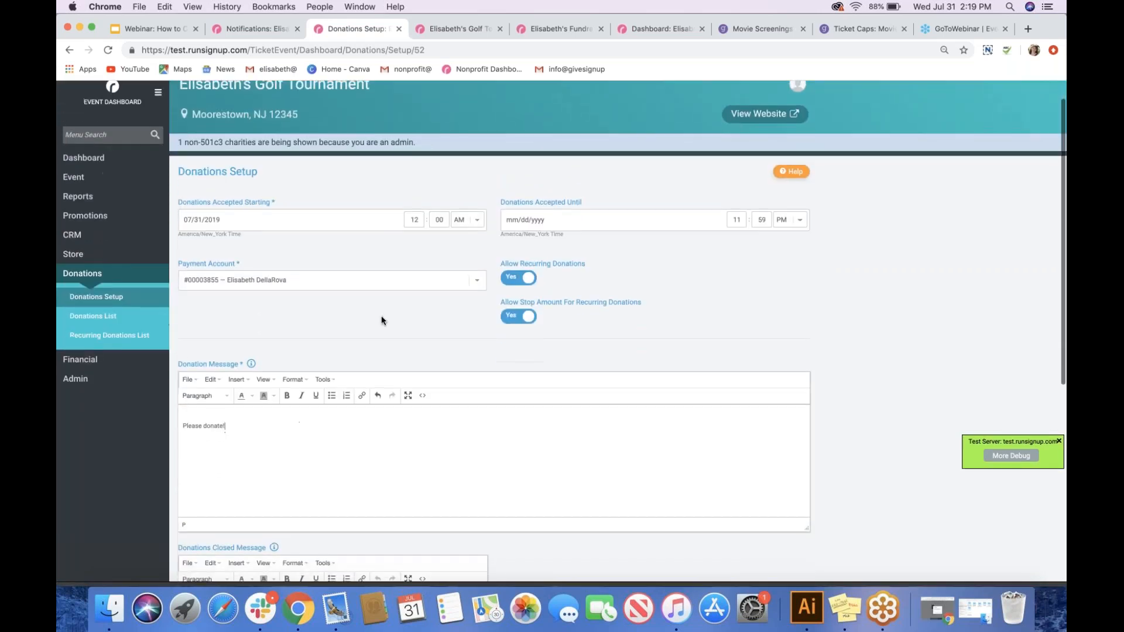
pyautogui.scroll(-10, 209, 454)
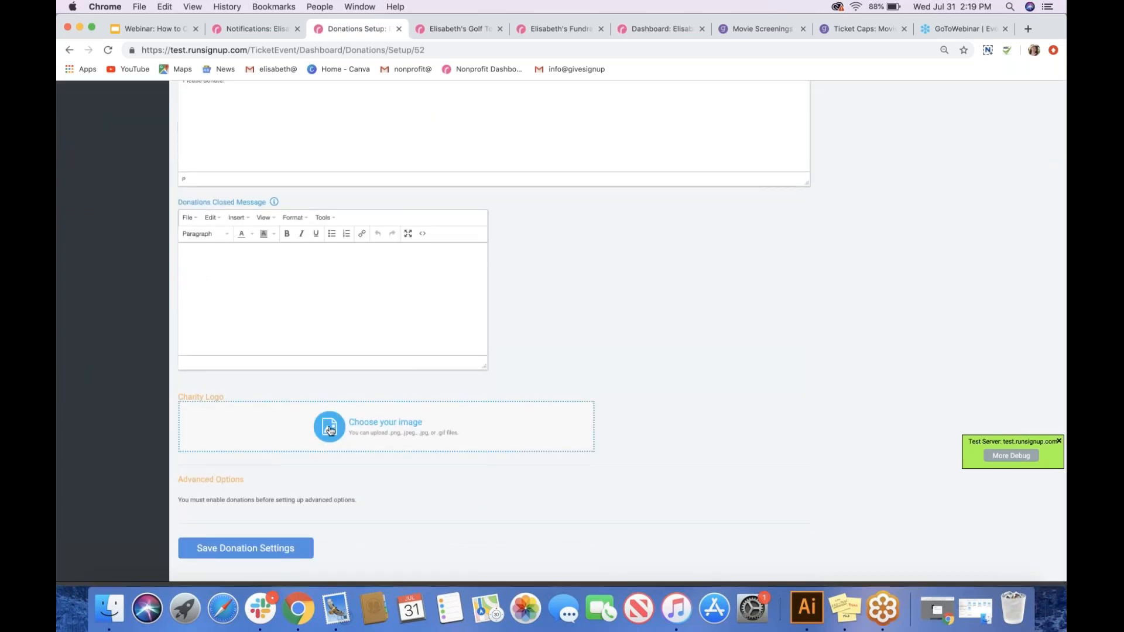
pyautogui.click(311, 441)
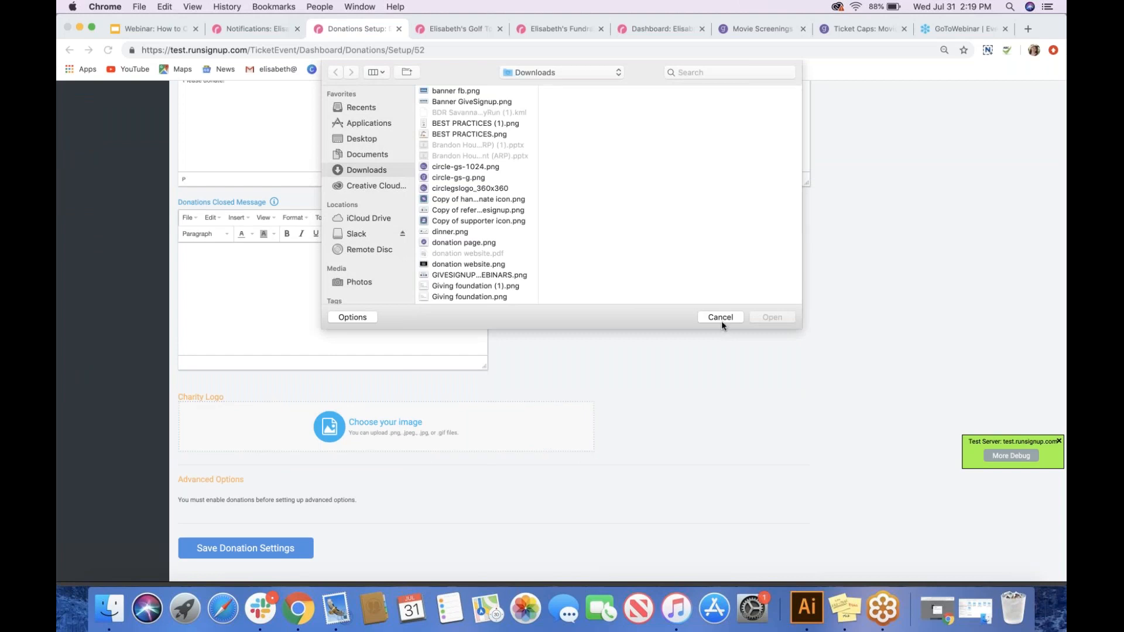
pyautogui.click(721, 316)
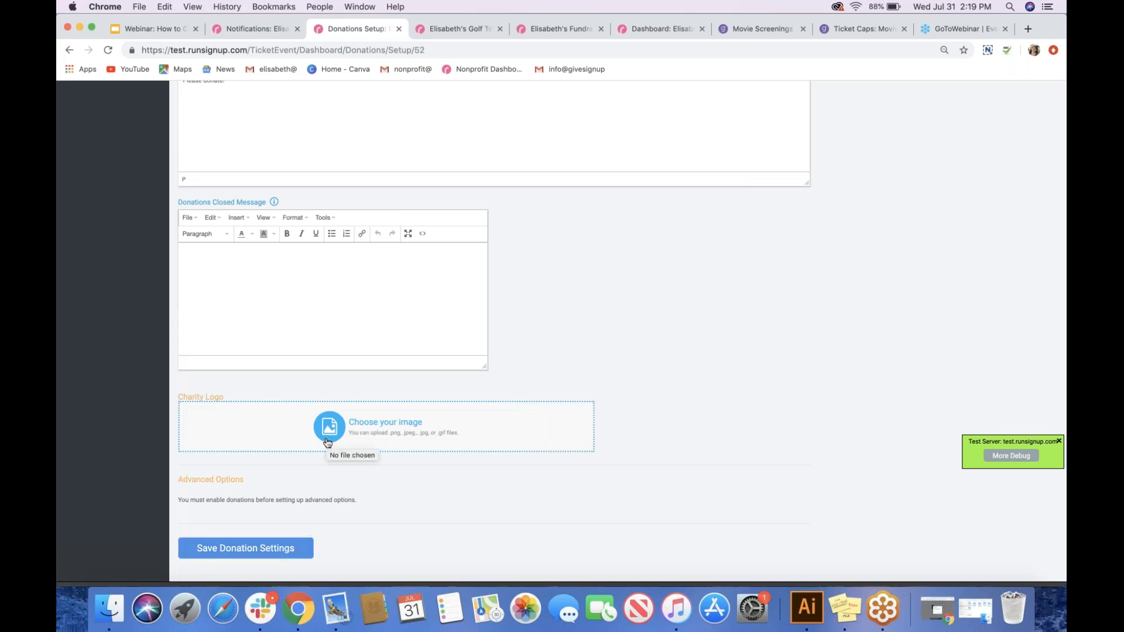
pyautogui.click(231, 555)
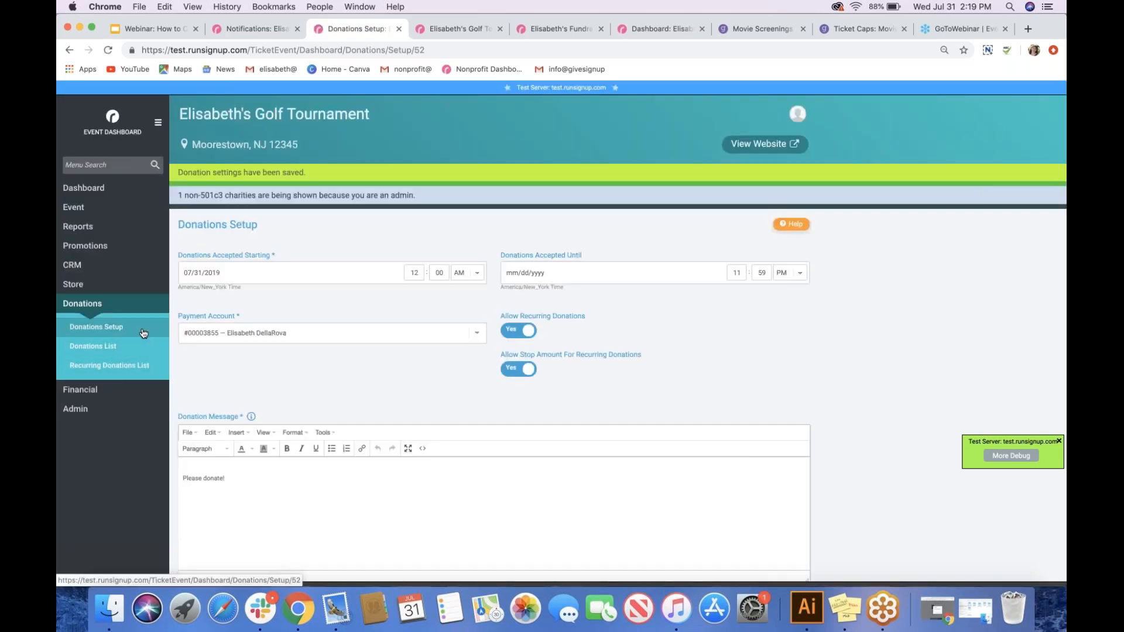
# In the donation Display Settings, set the Donation Goal to $500 and the Top Donor Display to 25
pyautogui.scroll(-7, 255, 351)
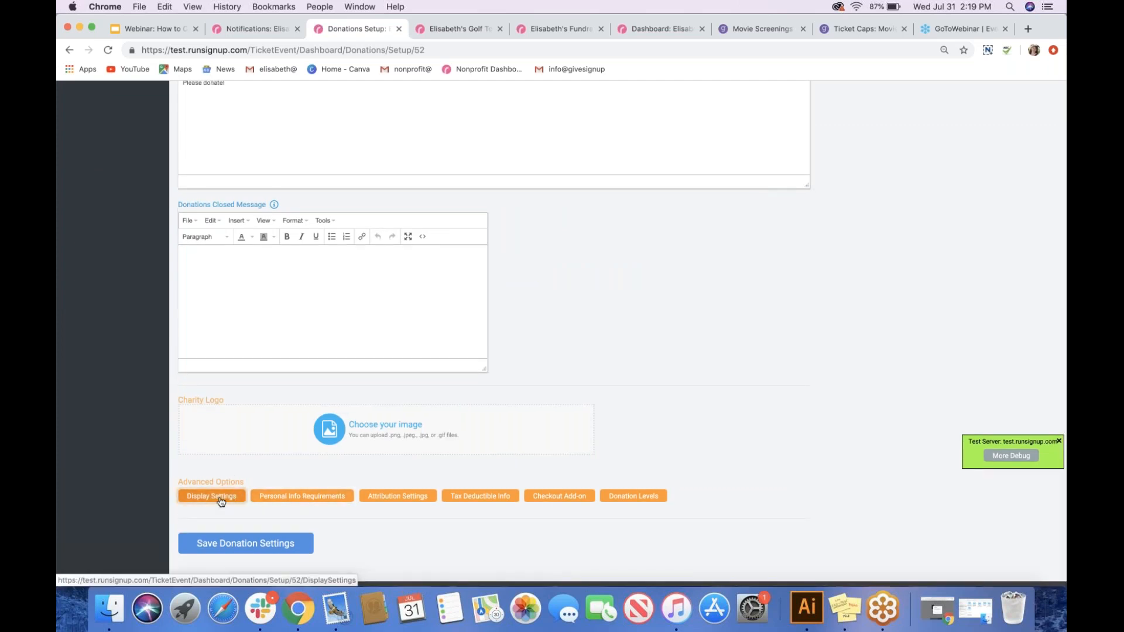
pyautogui.click(220, 502)
pyautogui.scroll(-2, 221, 526)
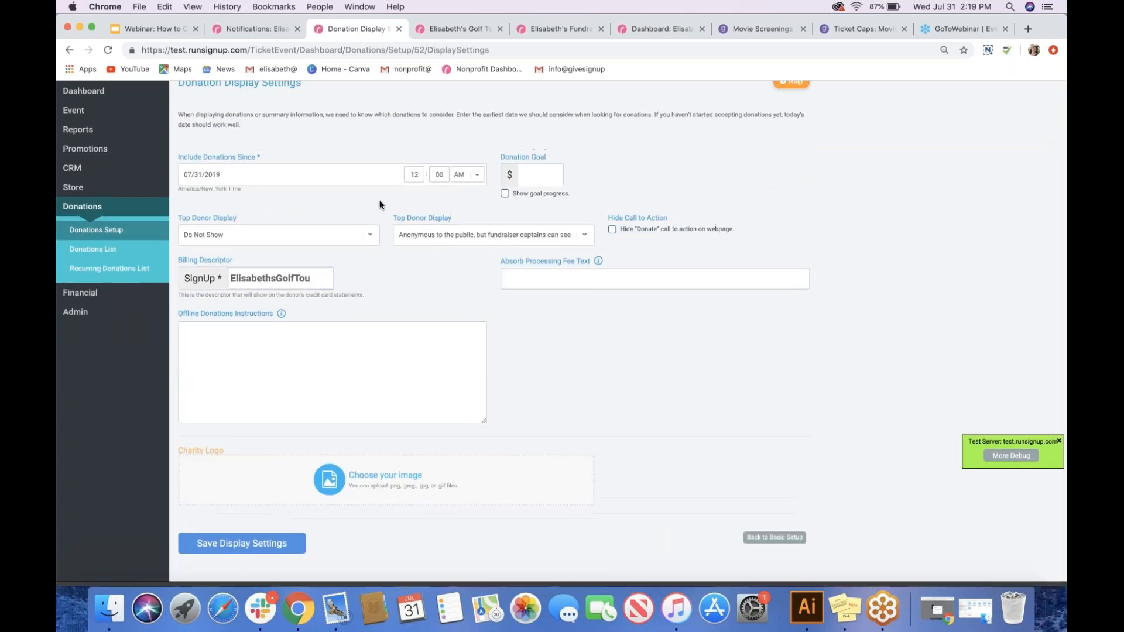
pyautogui.click(541, 177)
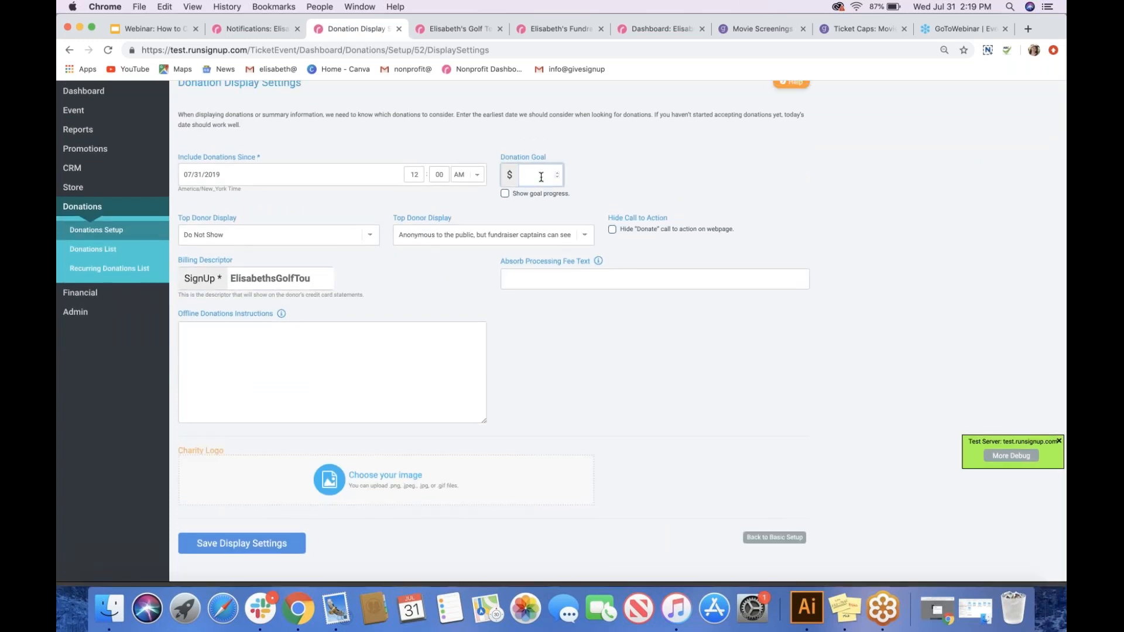
pyautogui.write('500')
pyautogui.click(369, 237)
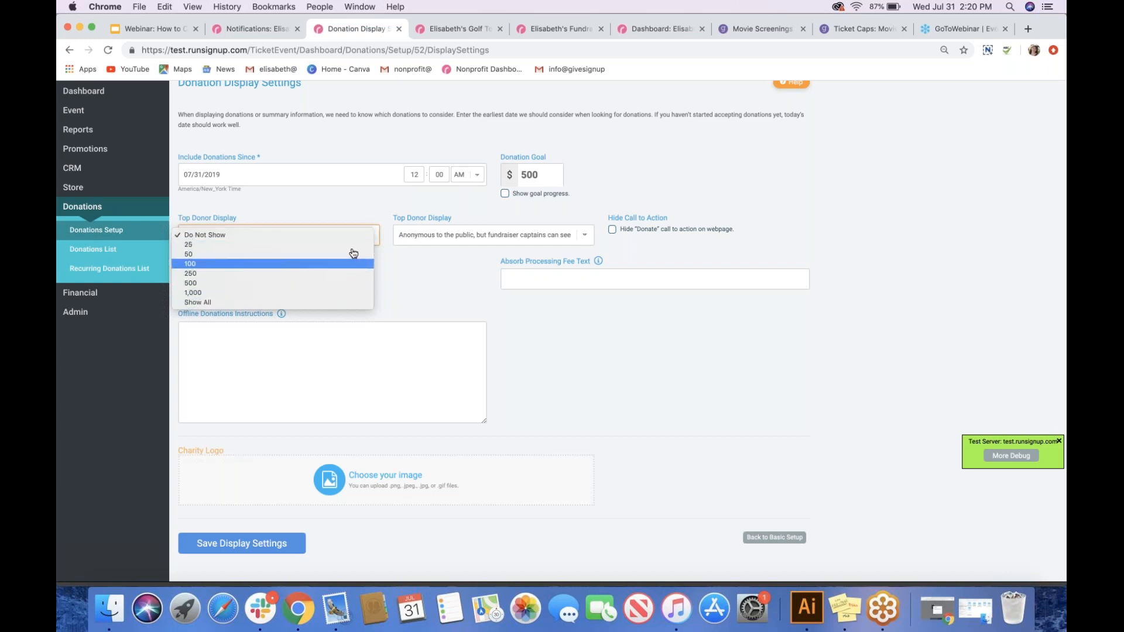
pyautogui.click(358, 245)
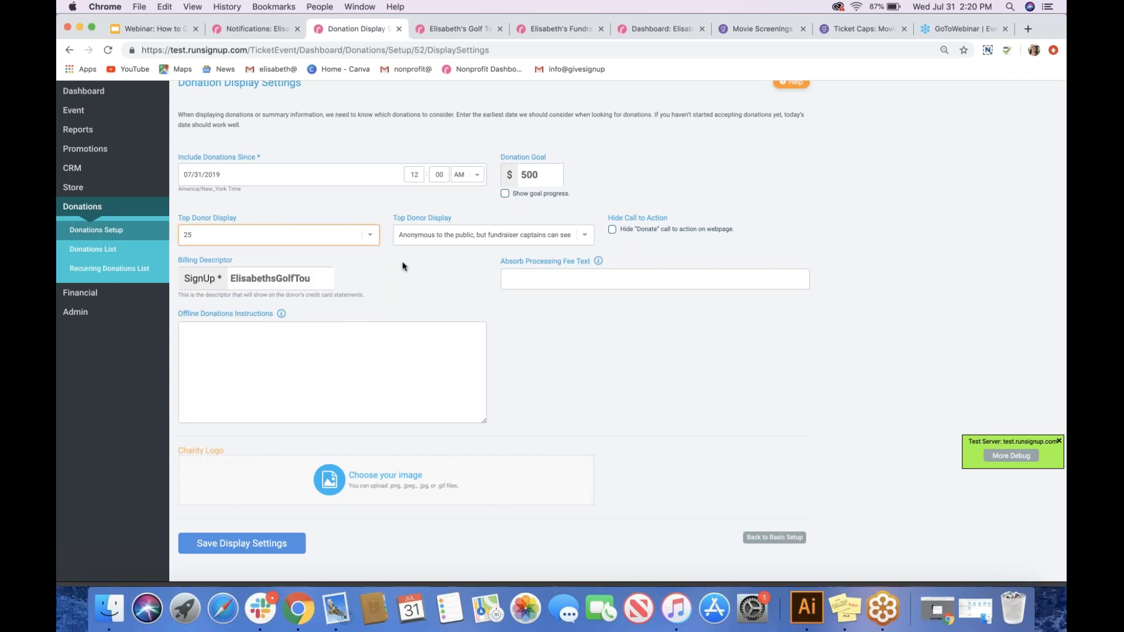
pyautogui.click(419, 258)
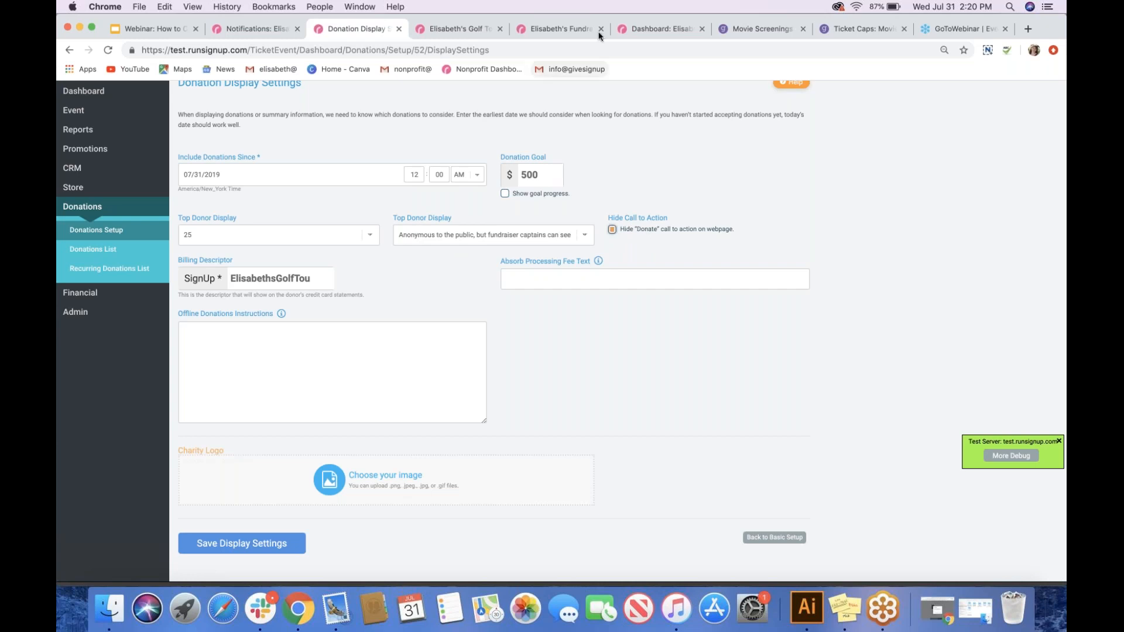
# Check the Donate call to action on the fundraising dinner website, and save the golf tournament's donation display settings
pyautogui.click(568, 28)
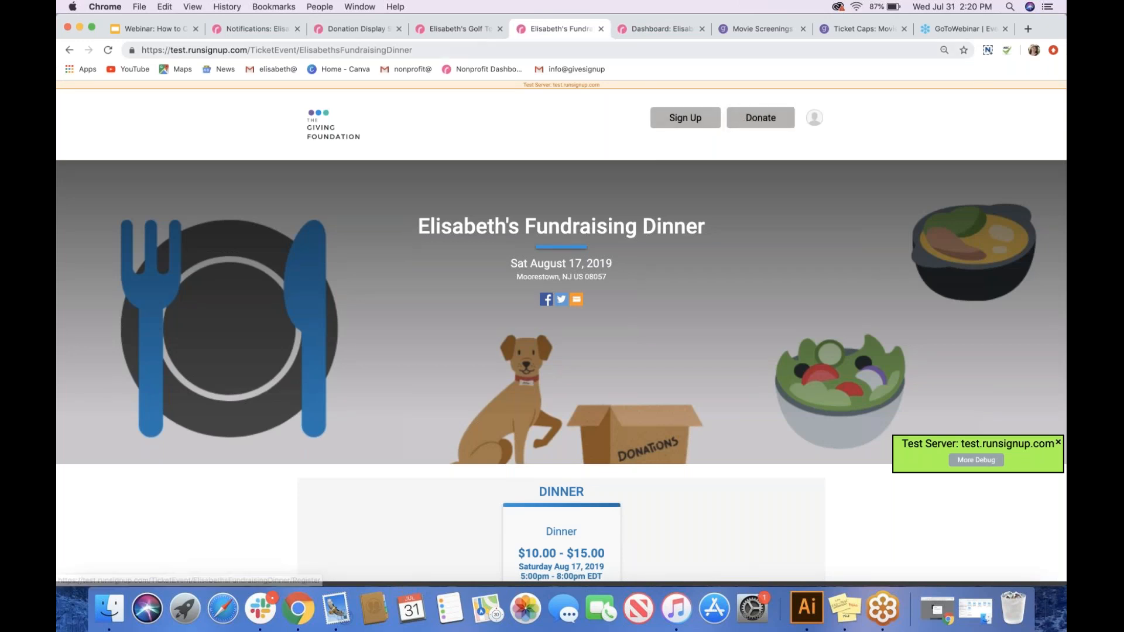
pyautogui.click(371, 27)
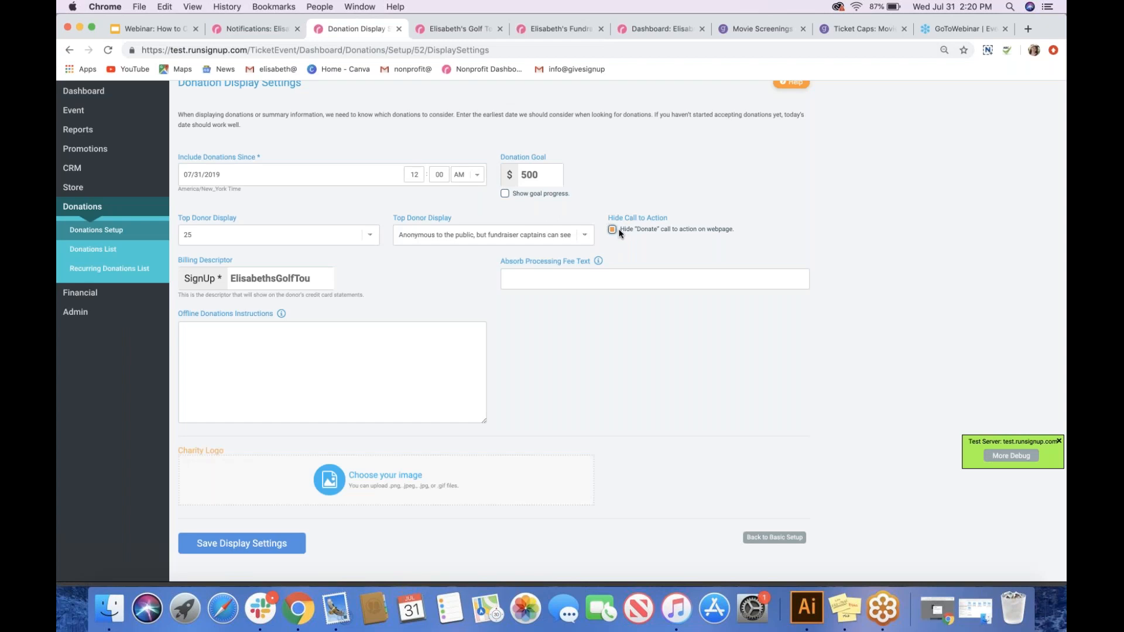
pyautogui.click(589, 277)
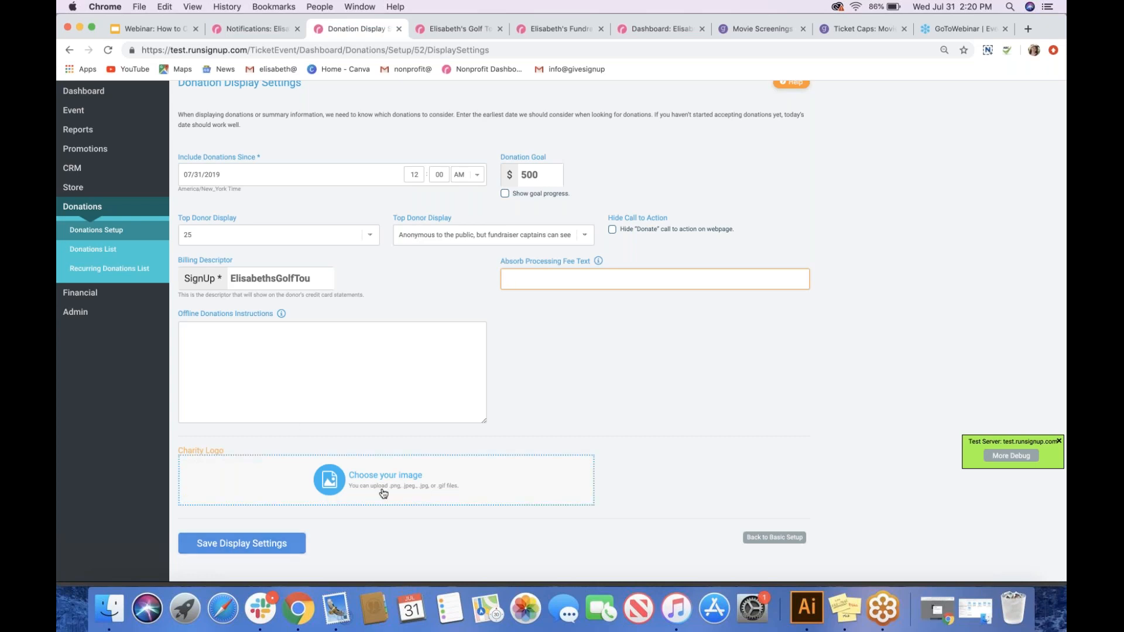
pyautogui.click(249, 551)
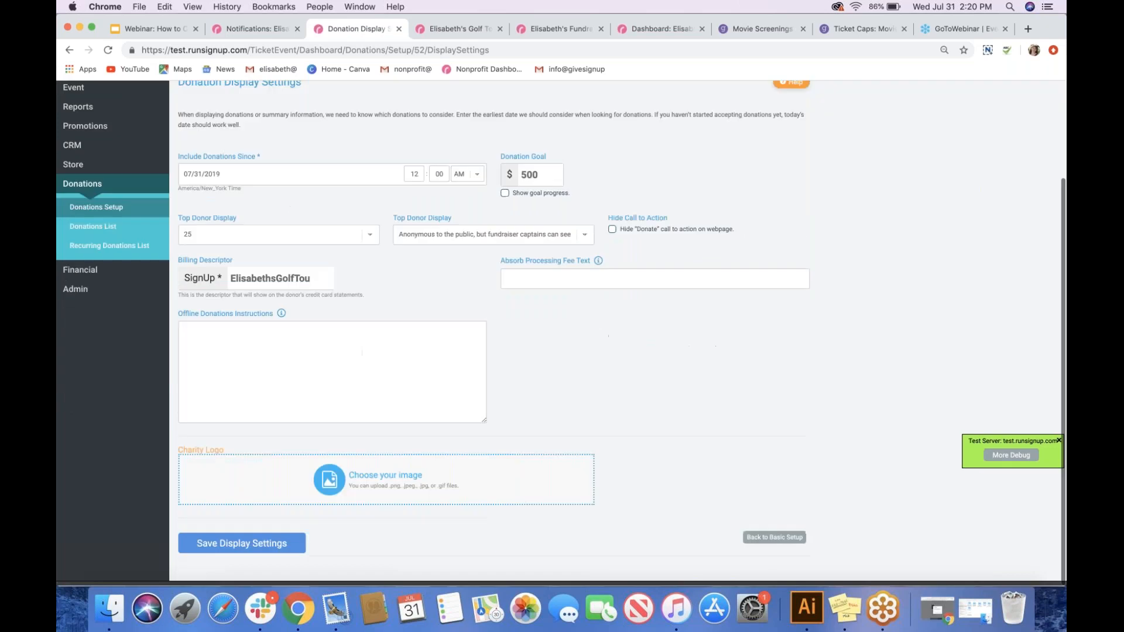
pyautogui.click(775, 537)
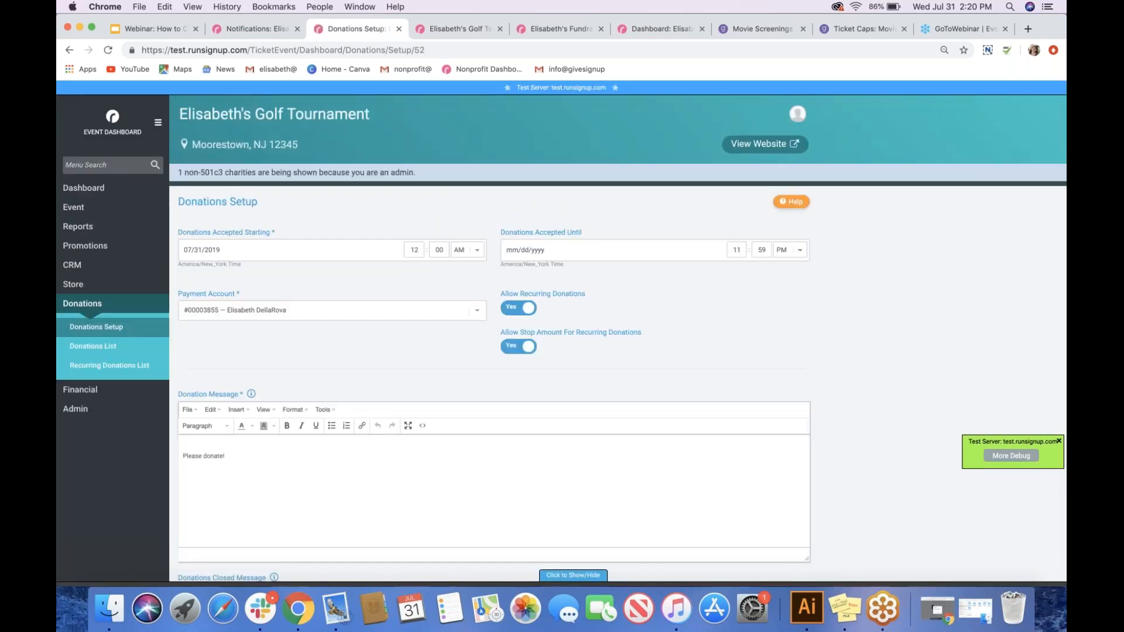
# Review the donation Personal Info Requirements and return to the basic donations setup
pyautogui.scroll(-5, 492, 327)
pyautogui.scroll(-2, 316, 410)
pyautogui.click(302, 496)
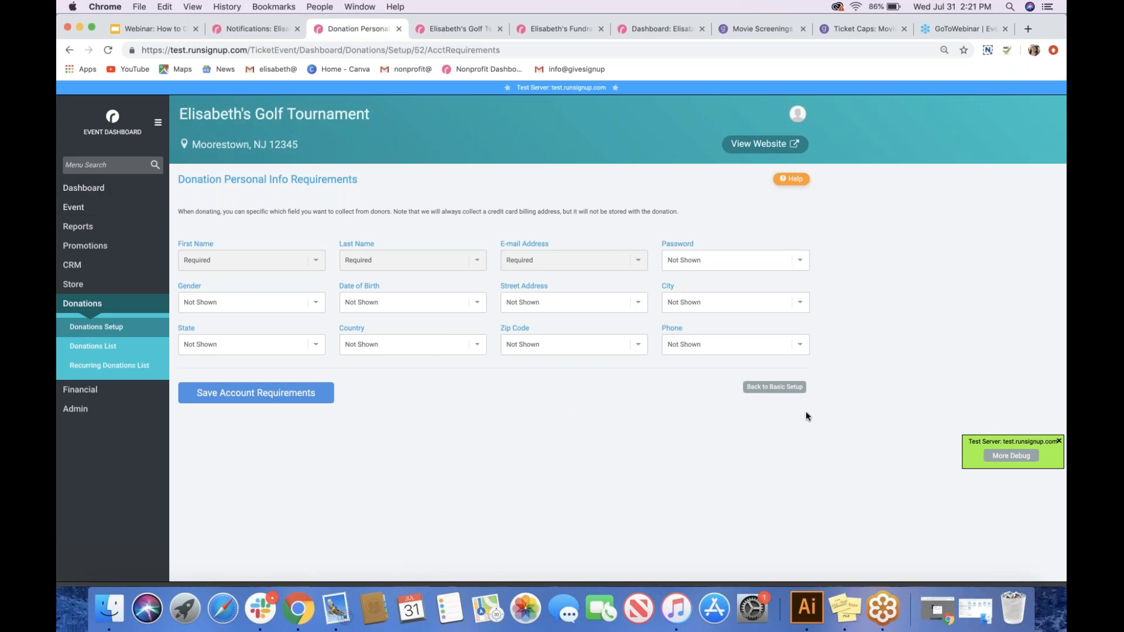
pyautogui.click(774, 387)
# In the donation Attribution Settings, add the suggested on-behalf-of options "in support of" and "in memory of"
pyautogui.scroll(-10, 774, 387)
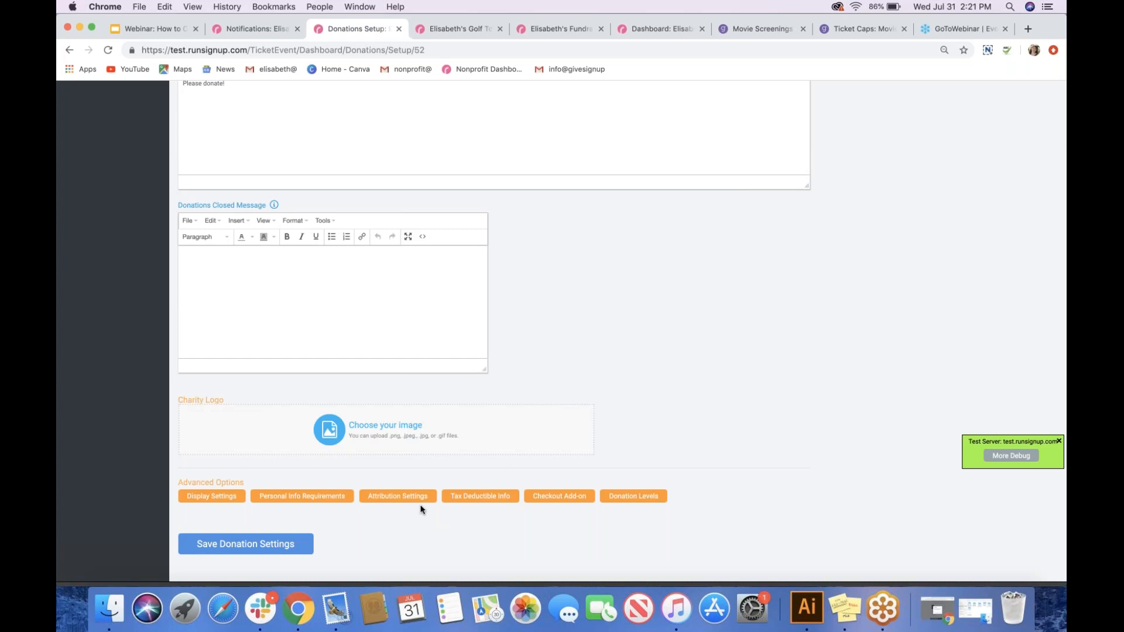
pyautogui.click(400, 496)
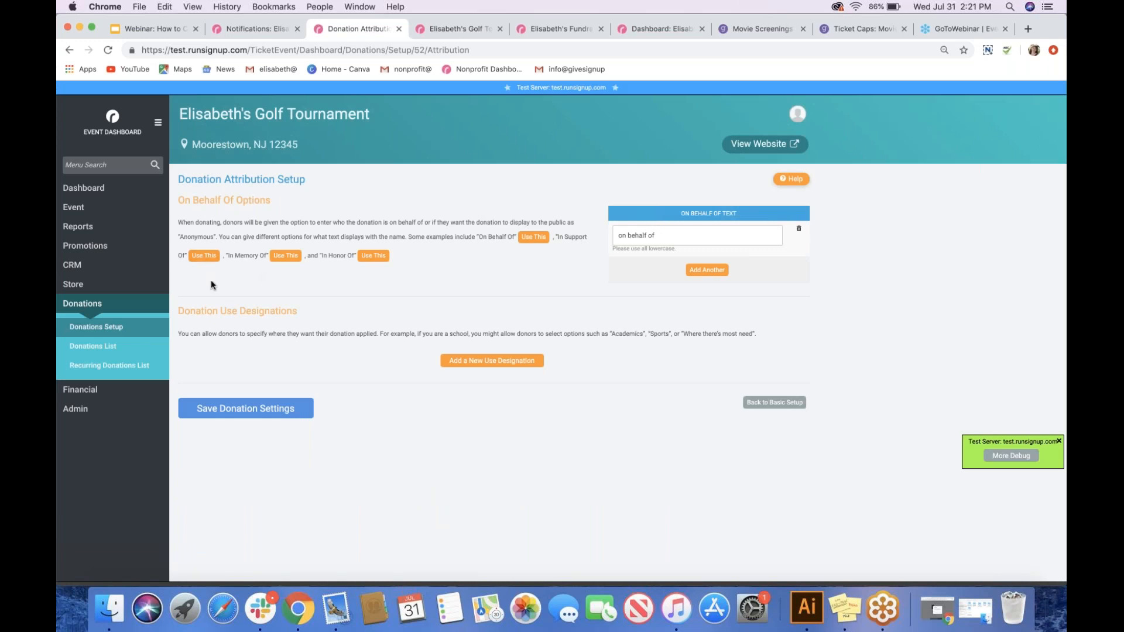
pyautogui.click(204, 256)
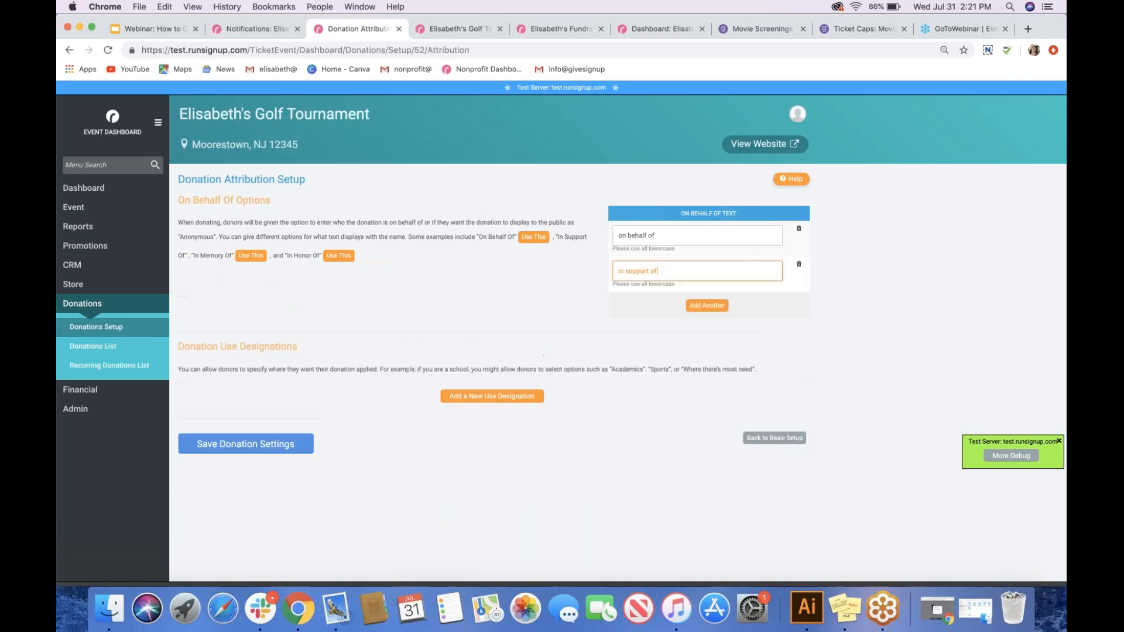
pyautogui.click(256, 256)
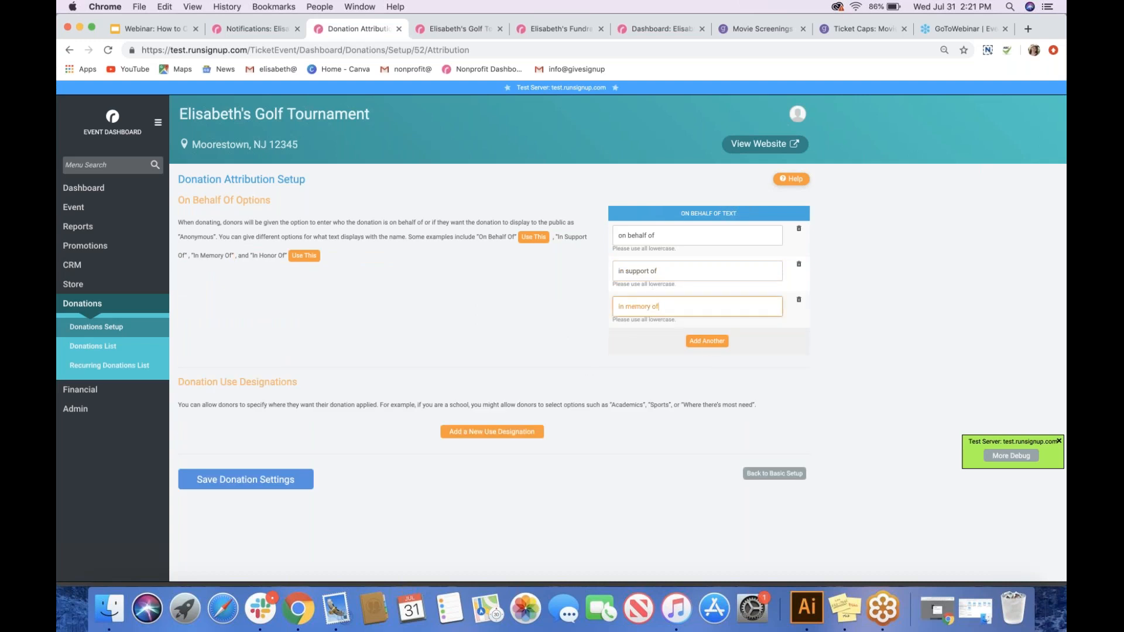
pyautogui.click(707, 340)
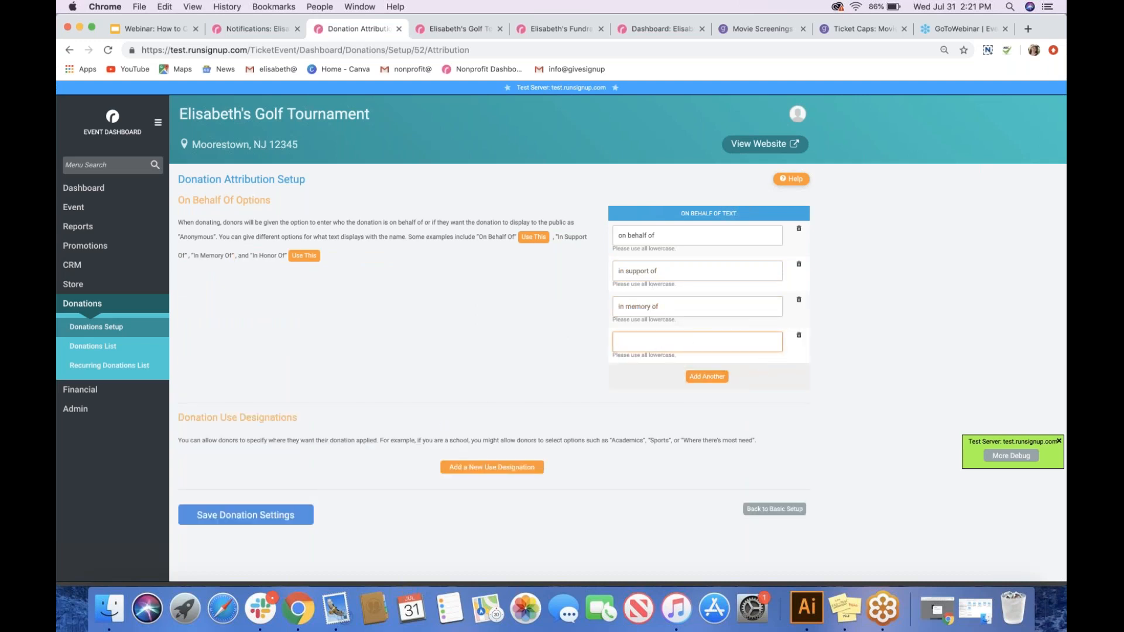
pyautogui.click(799, 336)
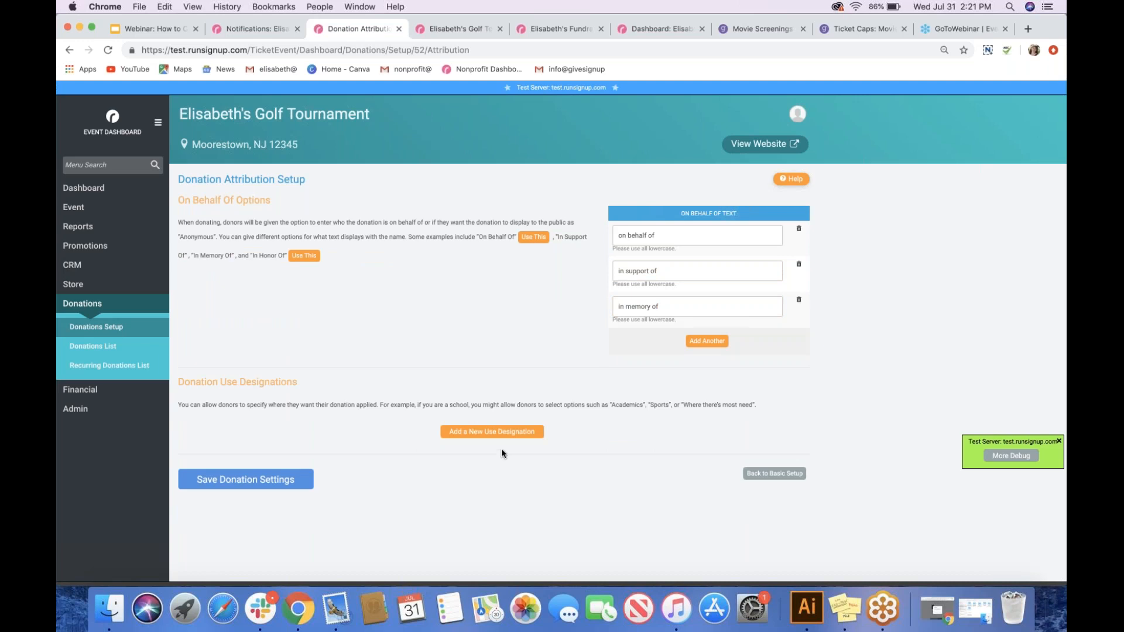
# Add a donation use designation with the short description "Education"
pyautogui.scroll(-1, 275, 412)
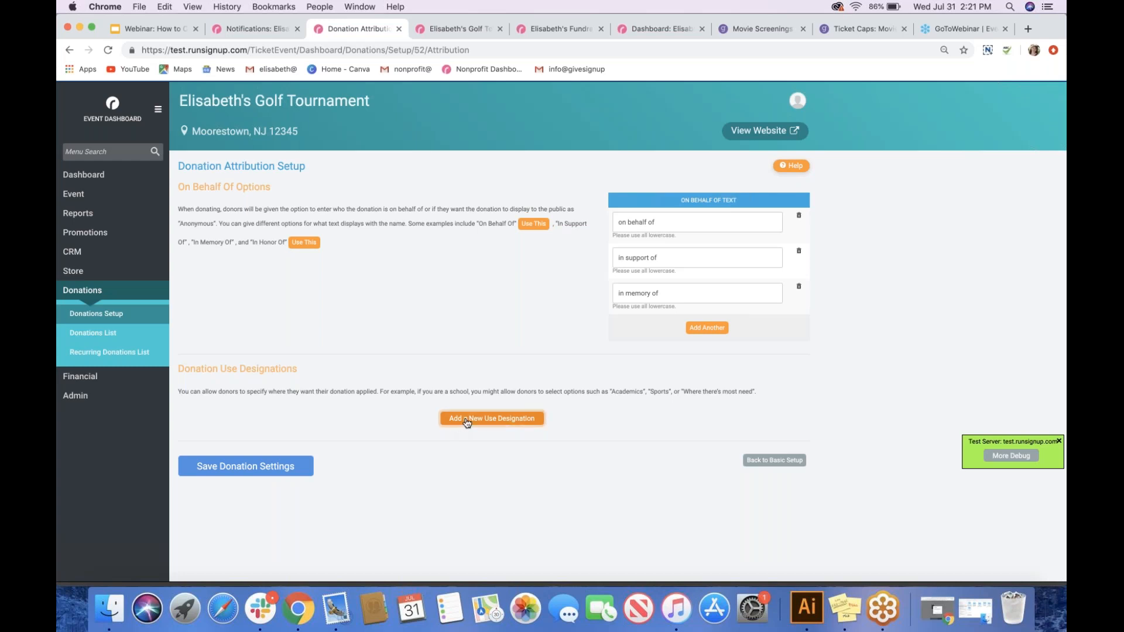
pyautogui.click(467, 419)
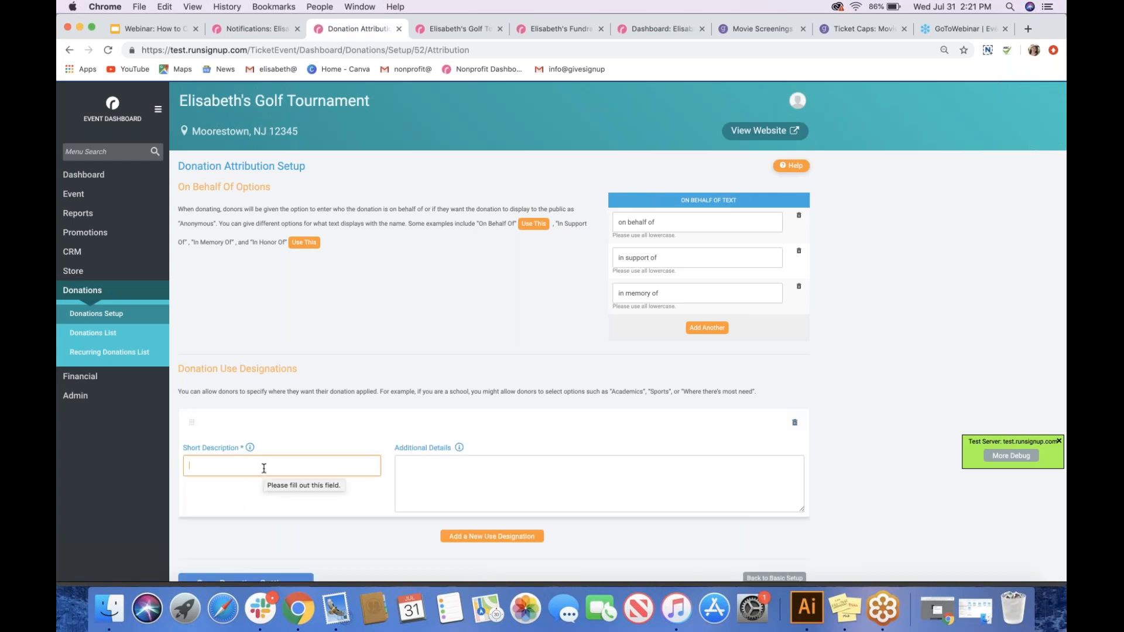
pyautogui.write('Educa')
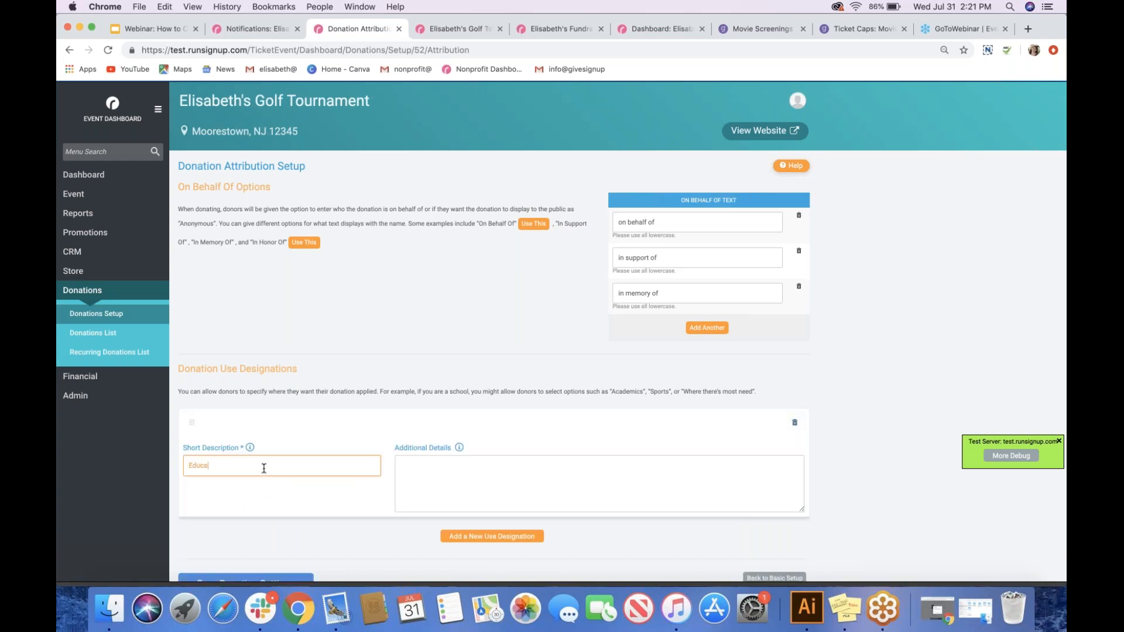
pyautogui.write('tion')
pyautogui.scroll(-2, 279, 499)
pyautogui.click(409, 501)
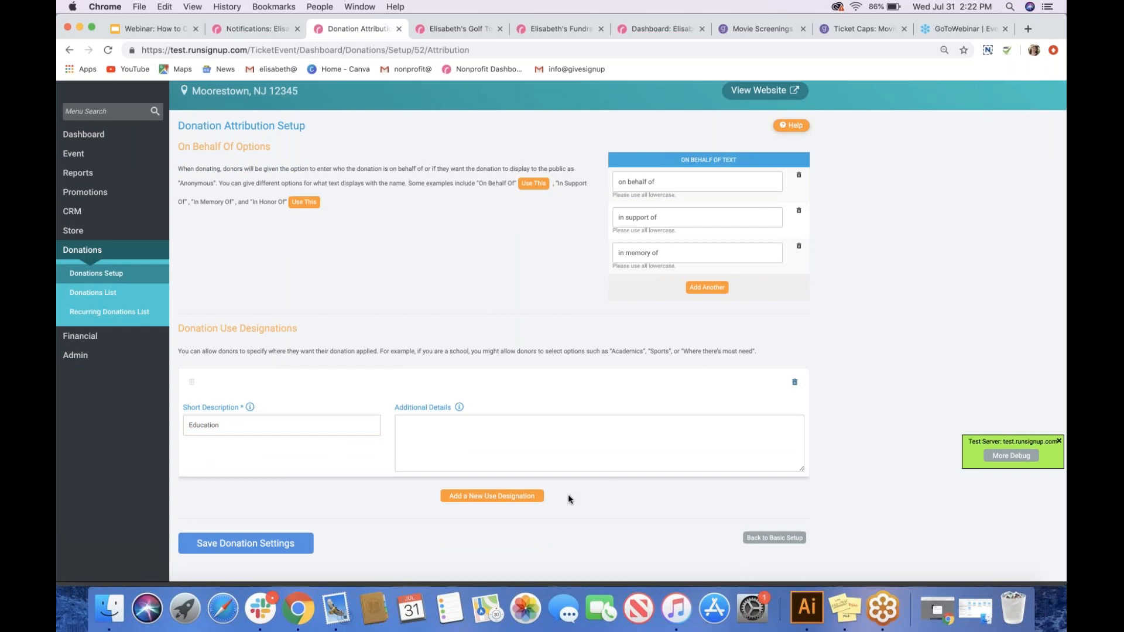
# Add a second donation use designation with the short description "Supplies"
pyautogui.click(542, 496)
pyautogui.write('Supplies')
pyautogui.click(383, 507)
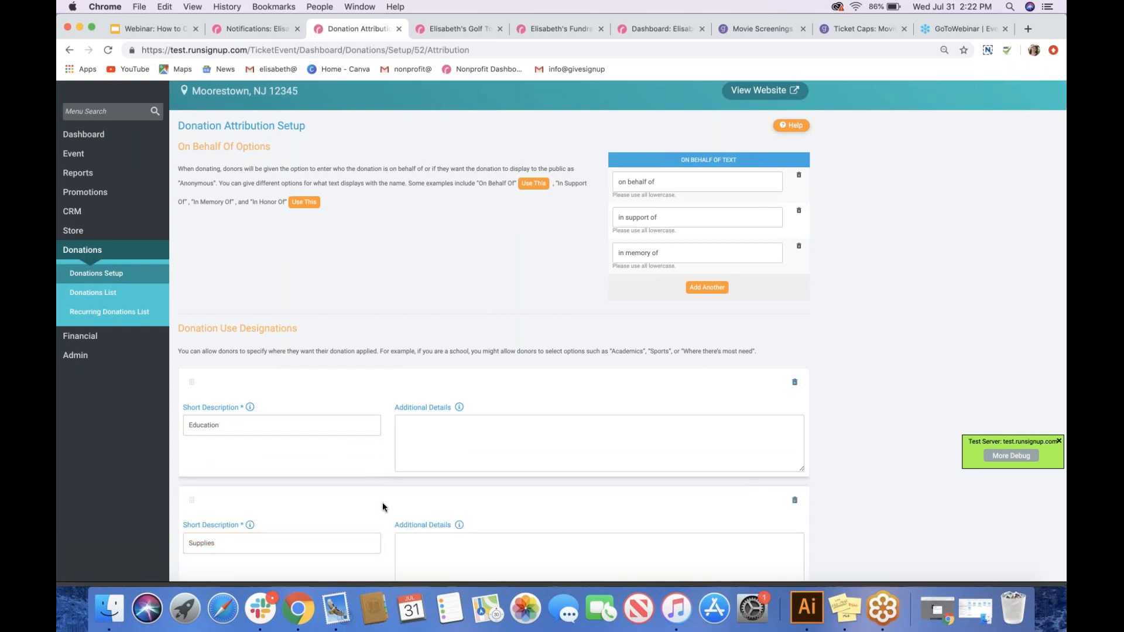
pyautogui.scroll(-4, 383, 506)
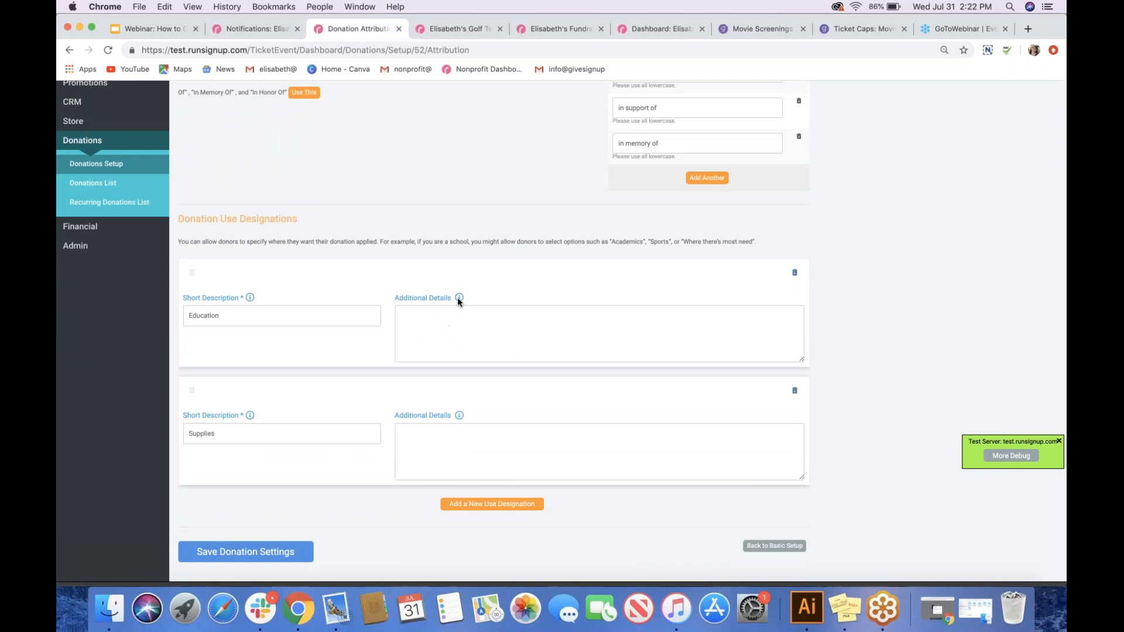
# Check the help for the designation's Additional Details, and save the donation attribution settings, returning to the basic setup
pyautogui.moveTo(458, 293)
pyautogui.scroll(1, 260, 375)
pyautogui.scroll(-1, 260, 375)
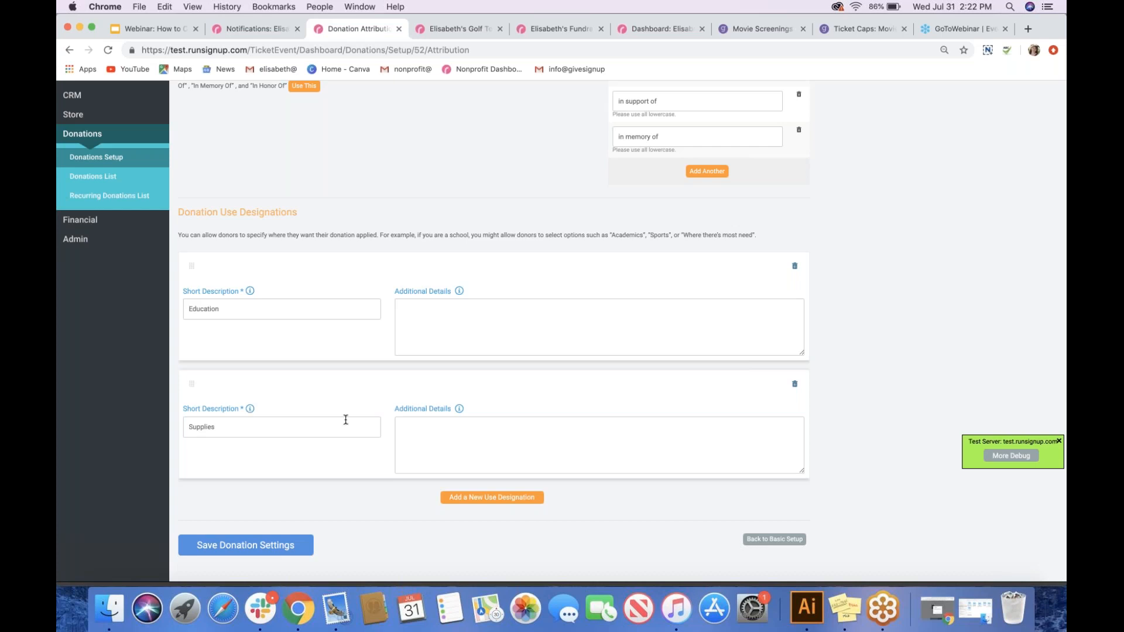
pyautogui.click(272, 545)
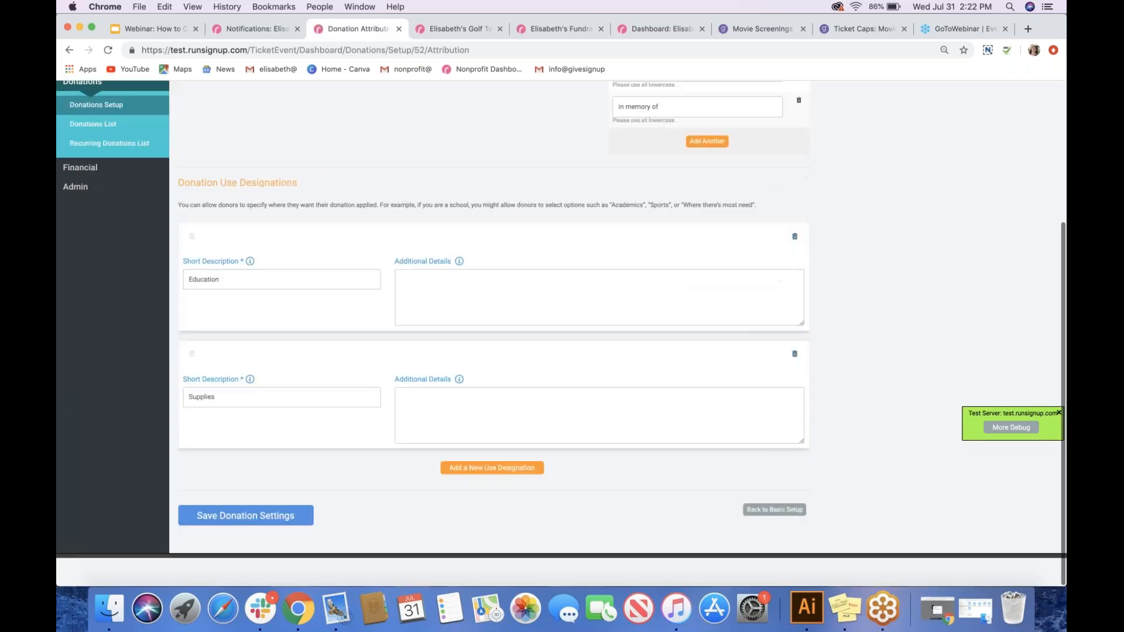
pyautogui.click(776, 533)
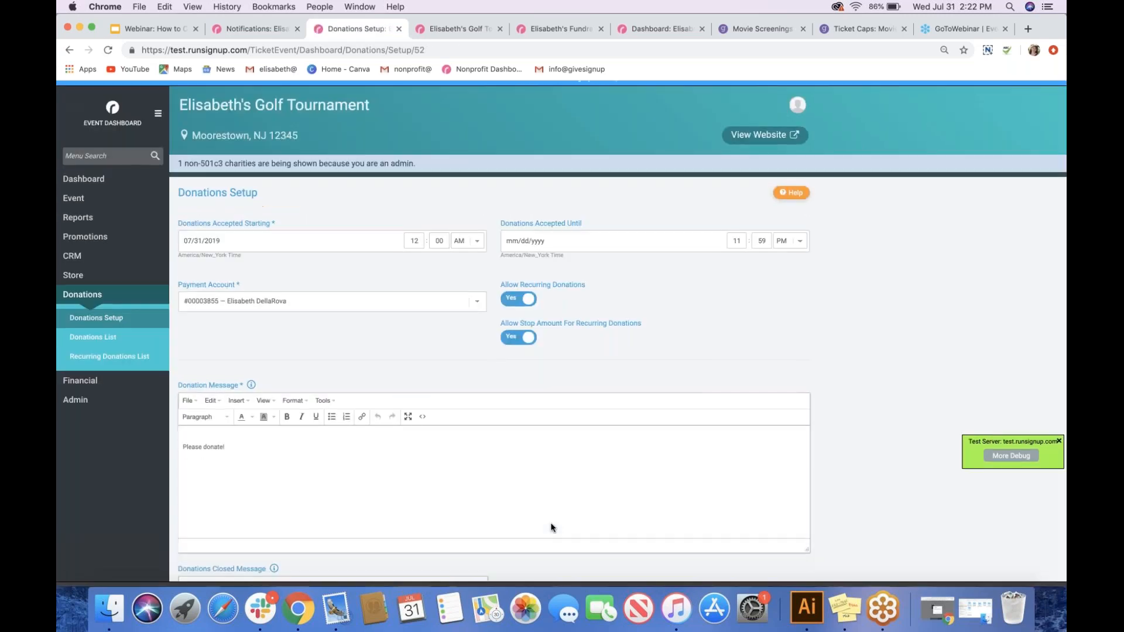
# Review the charity and tax deductible percent fields in the donation Tax Deductible Info setup, and return to the basic setup
pyautogui.scroll(-6, 551, 528)
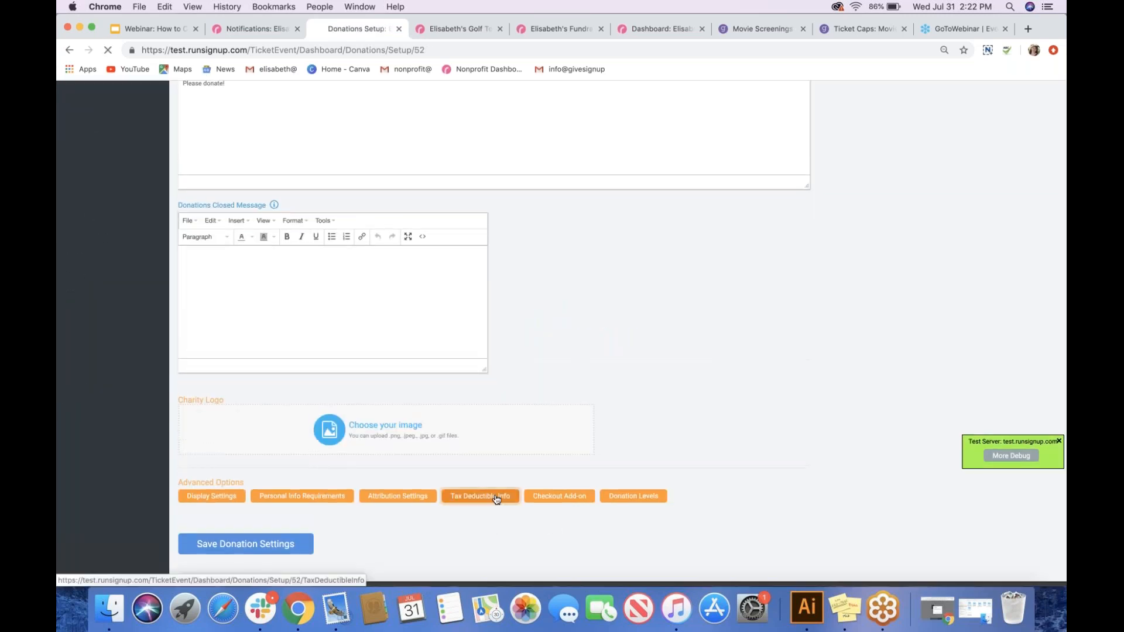
pyautogui.click(495, 494)
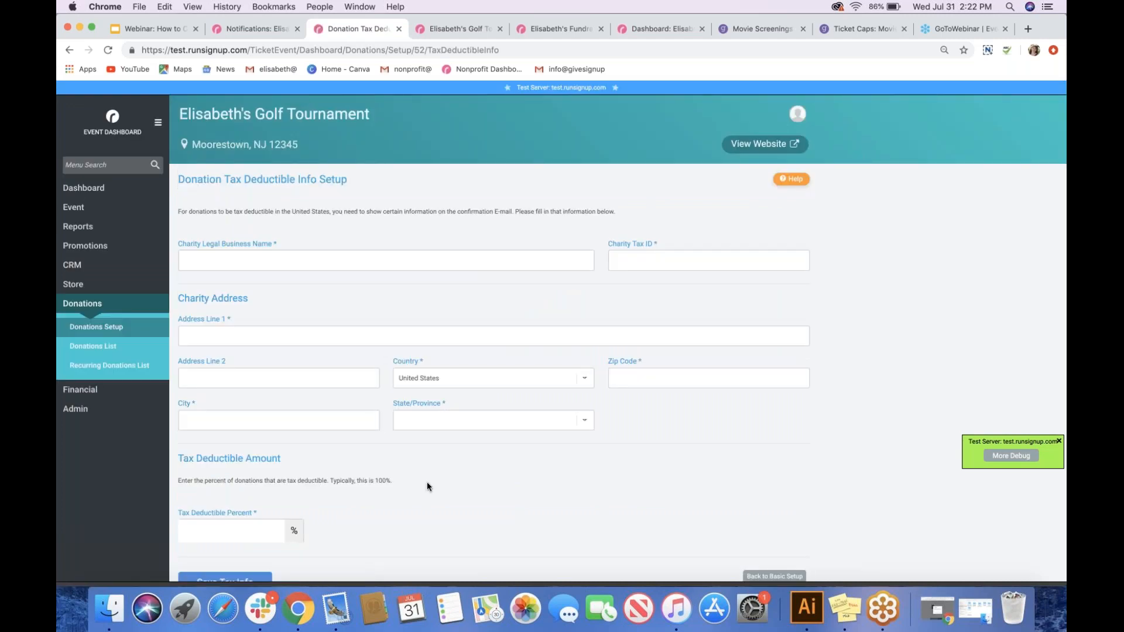
pyautogui.scroll(-1, 426, 483)
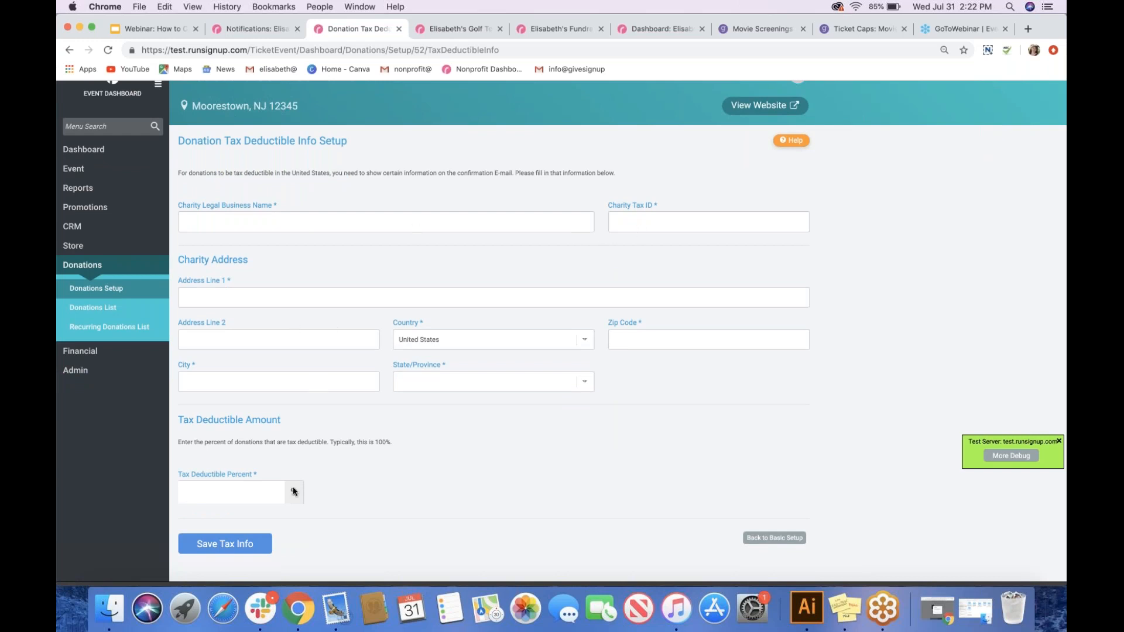
pyautogui.scroll(-1, 299, 503)
pyautogui.click(240, 493)
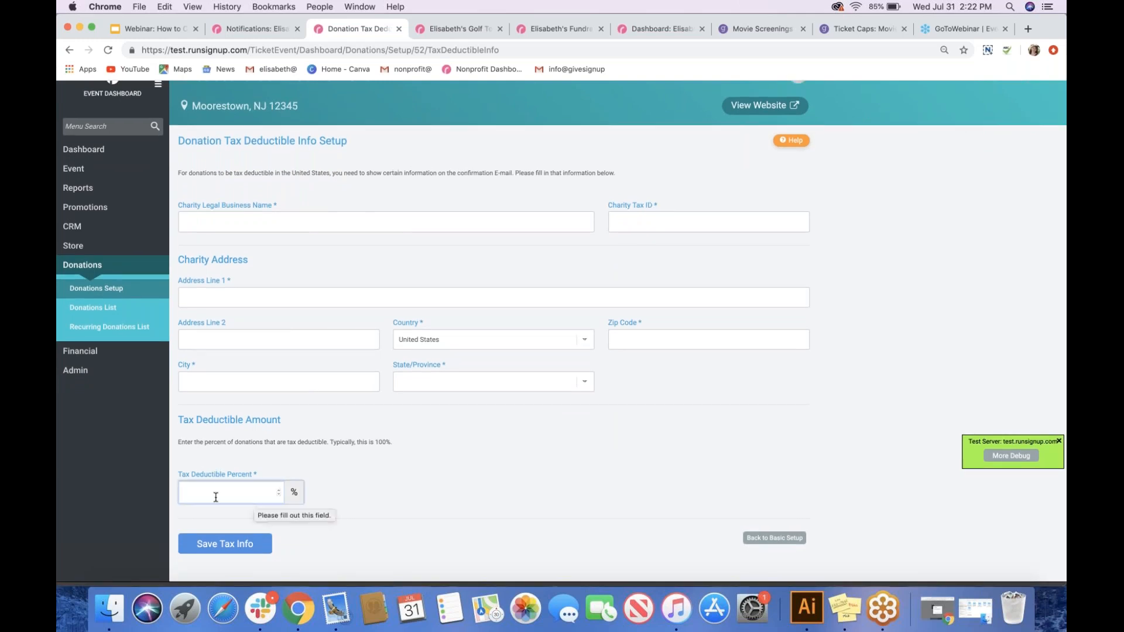
pyautogui.click(315, 462)
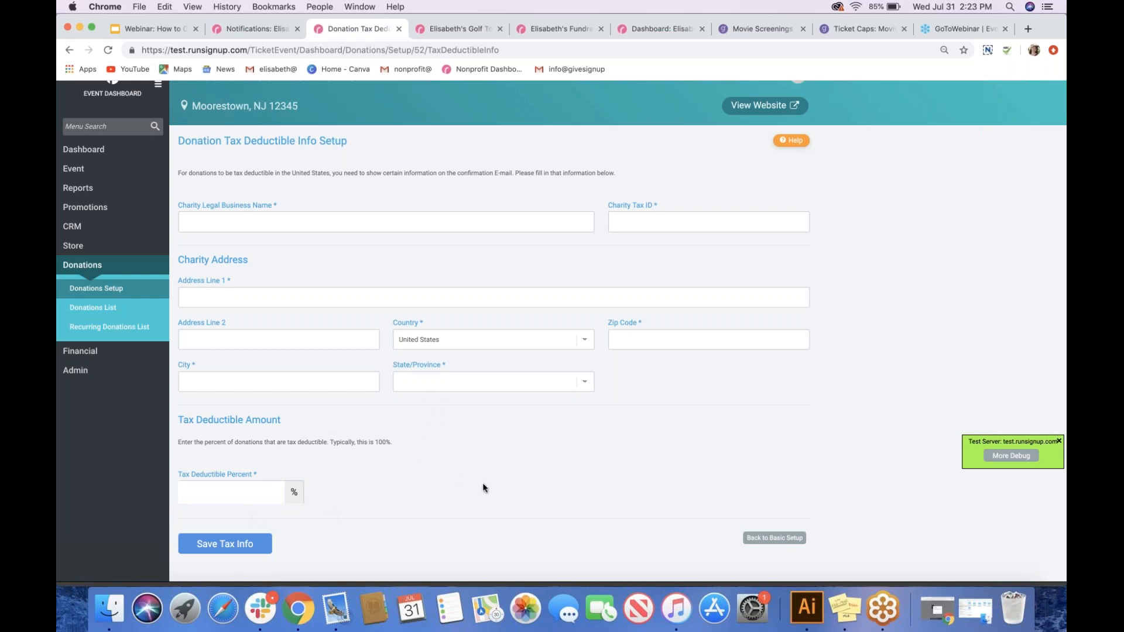
pyautogui.click(761, 544)
# Set the donation Checkout Add-on amounts to $5, $10 and $20, and save them, returning to the basic setup
pyautogui.scroll(-10, 537, 547)
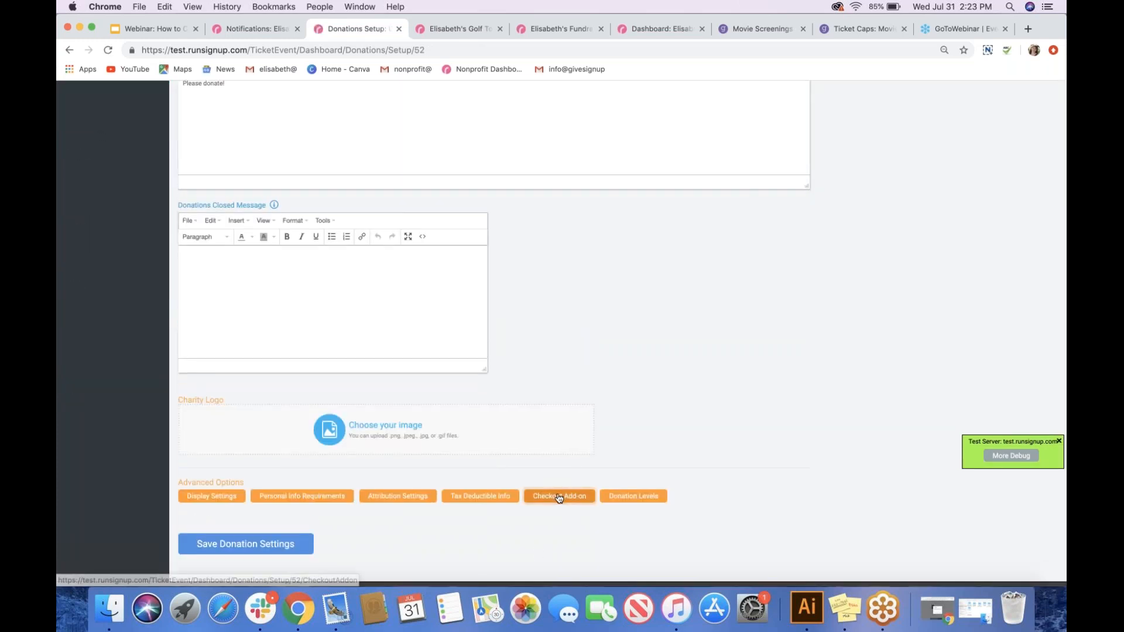
pyautogui.click(559, 497)
pyautogui.click(251, 261)
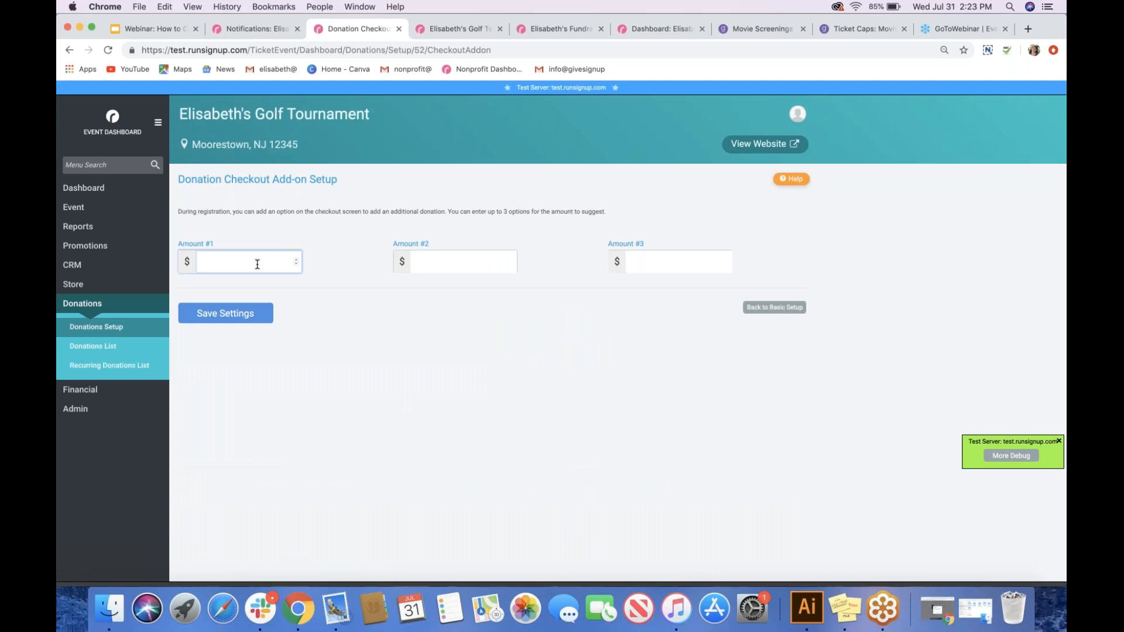
pyautogui.write('5')
pyautogui.click(432, 265)
pyautogui.write('10')
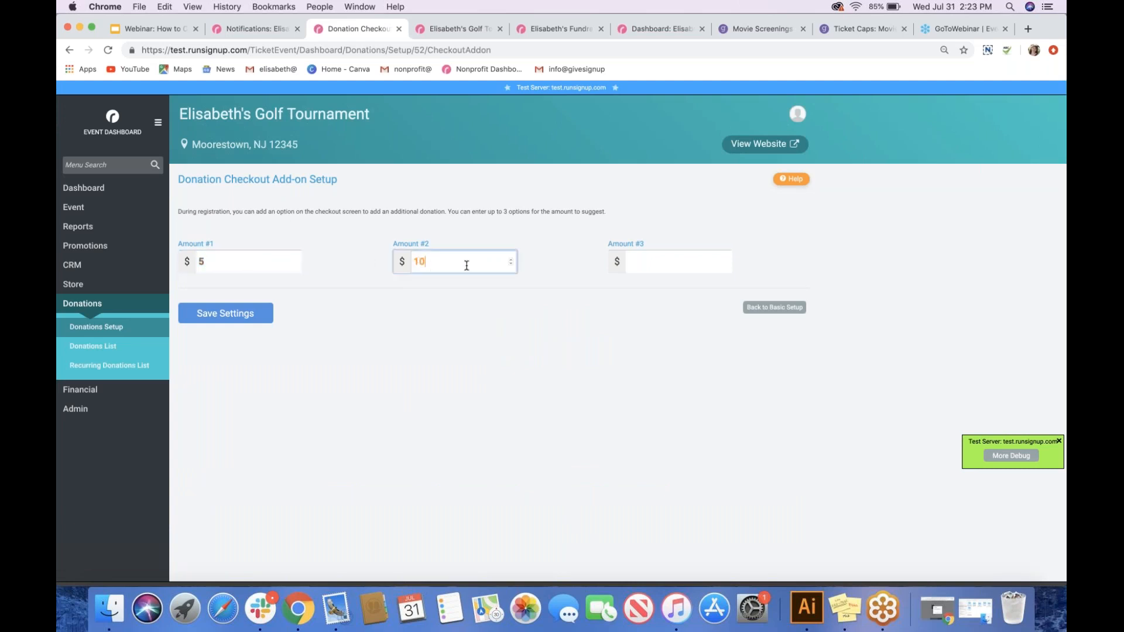
pyautogui.click(669, 257)
pyautogui.write('20')
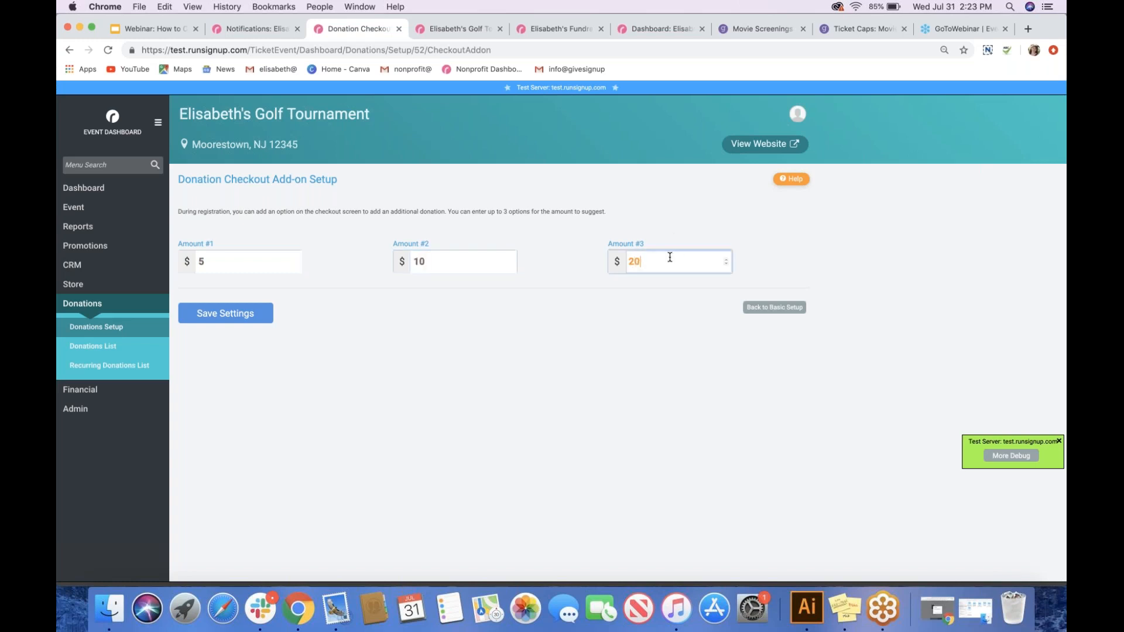
pyautogui.click(577, 319)
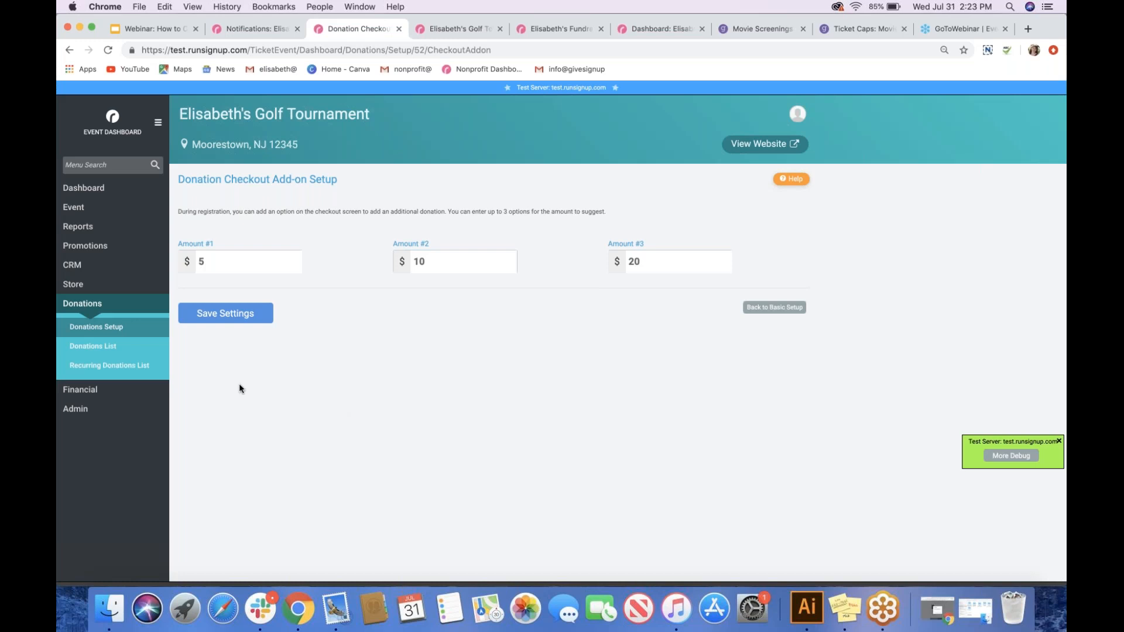
pyautogui.click(243, 319)
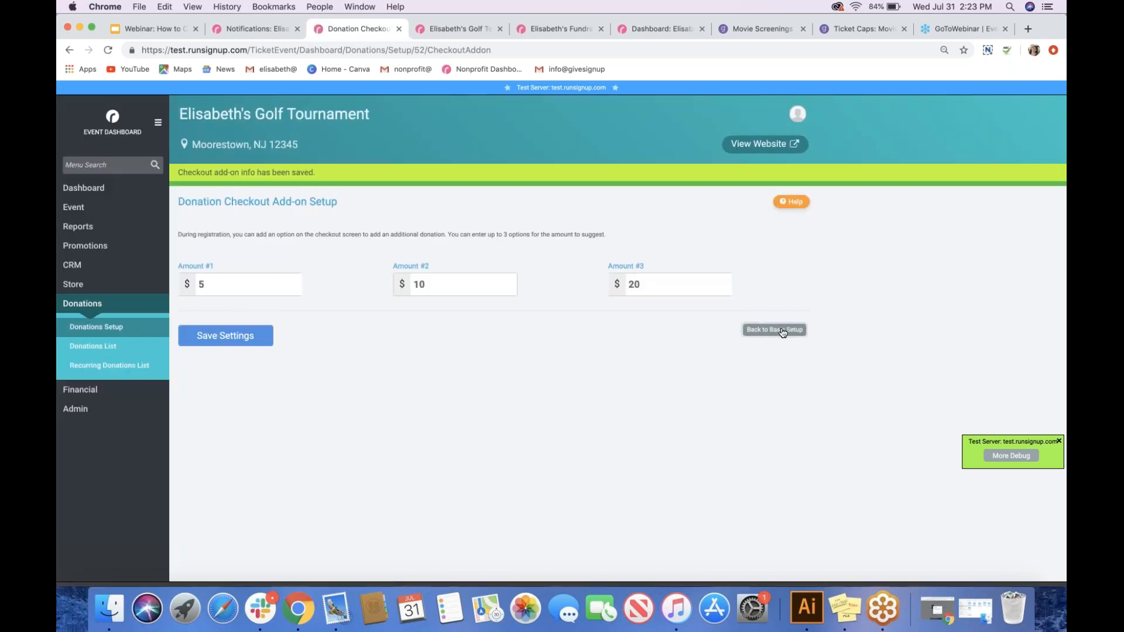
pyautogui.click(774, 330)
# In the Donation Levels setup, add a $50 donation level named "Bronze"
pyautogui.scroll(-15, 782, 330)
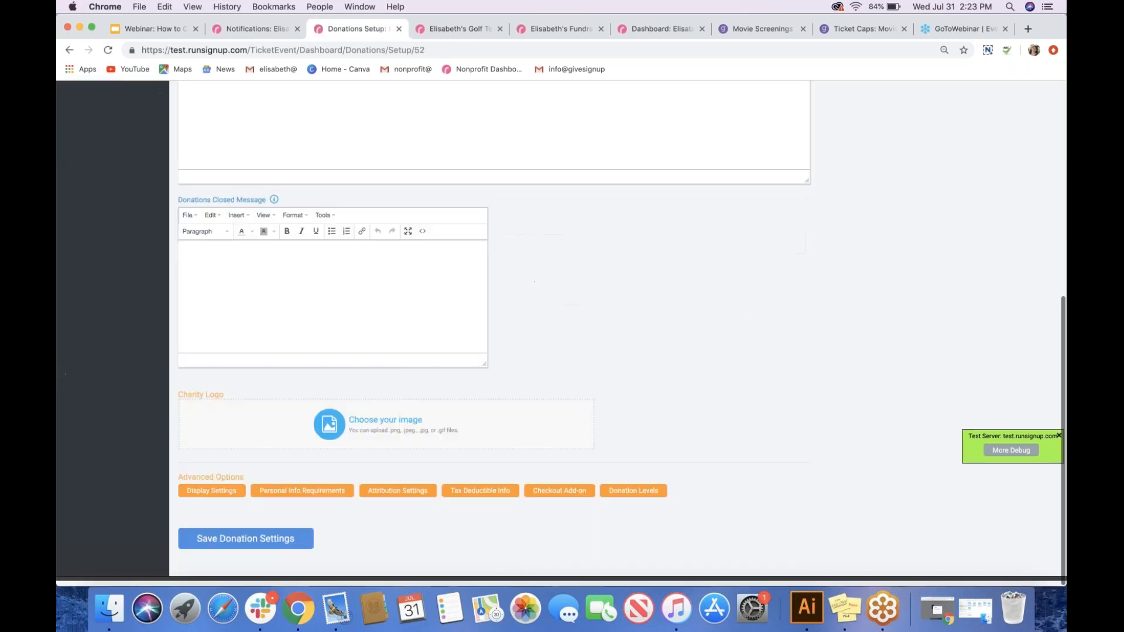
pyautogui.click(634, 498)
pyautogui.click(485, 243)
pyautogui.click(273, 264)
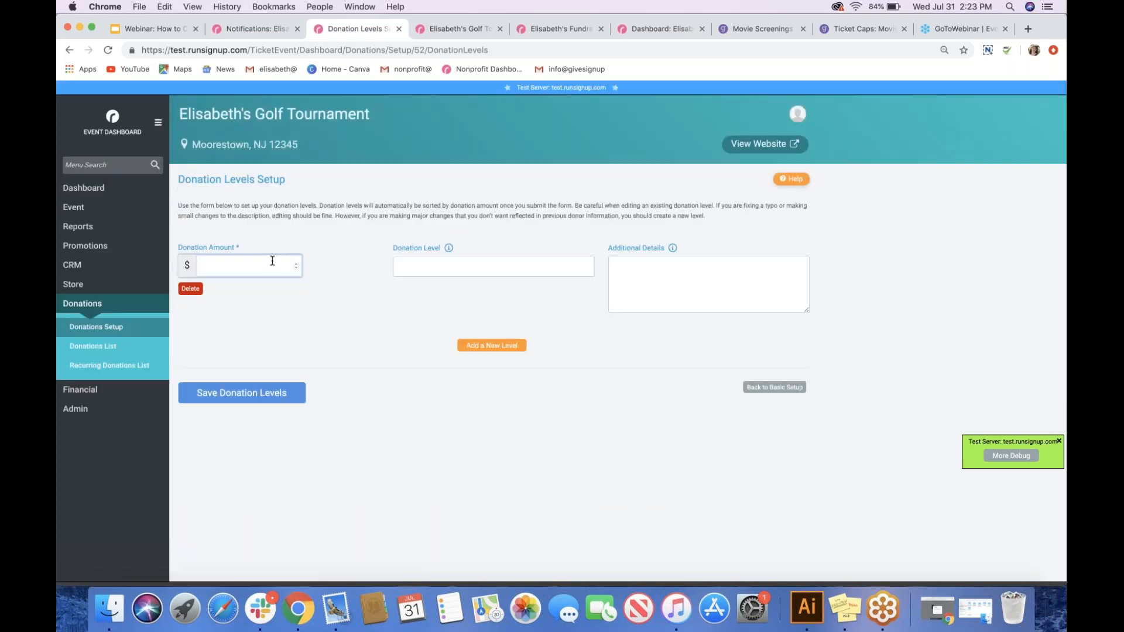
pyautogui.write('50')
pyautogui.click(439, 264)
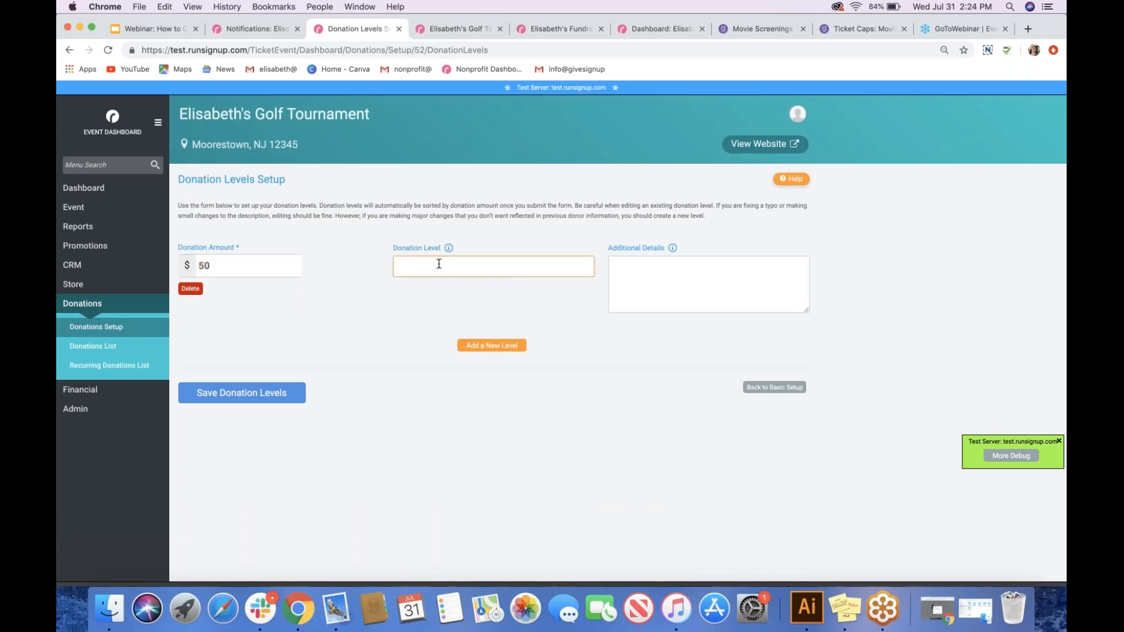
pyautogui.write('Bronze')
# Add a second donation level of $75 named "Silver"
pyautogui.click(476, 346)
pyautogui.click(288, 363)
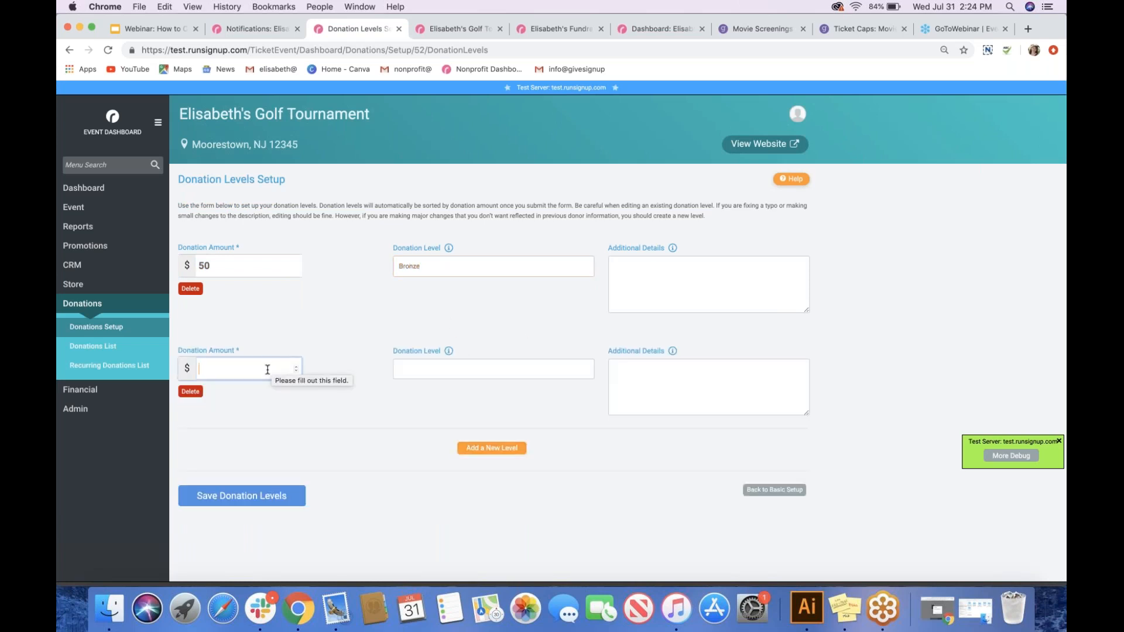
pyautogui.write('75')
pyautogui.click(432, 367)
pyautogui.write('Silver')
# Add a third donation level of $100 named "Gold"
pyautogui.click(492, 448)
pyautogui.write('100')
pyautogui.click(434, 473)
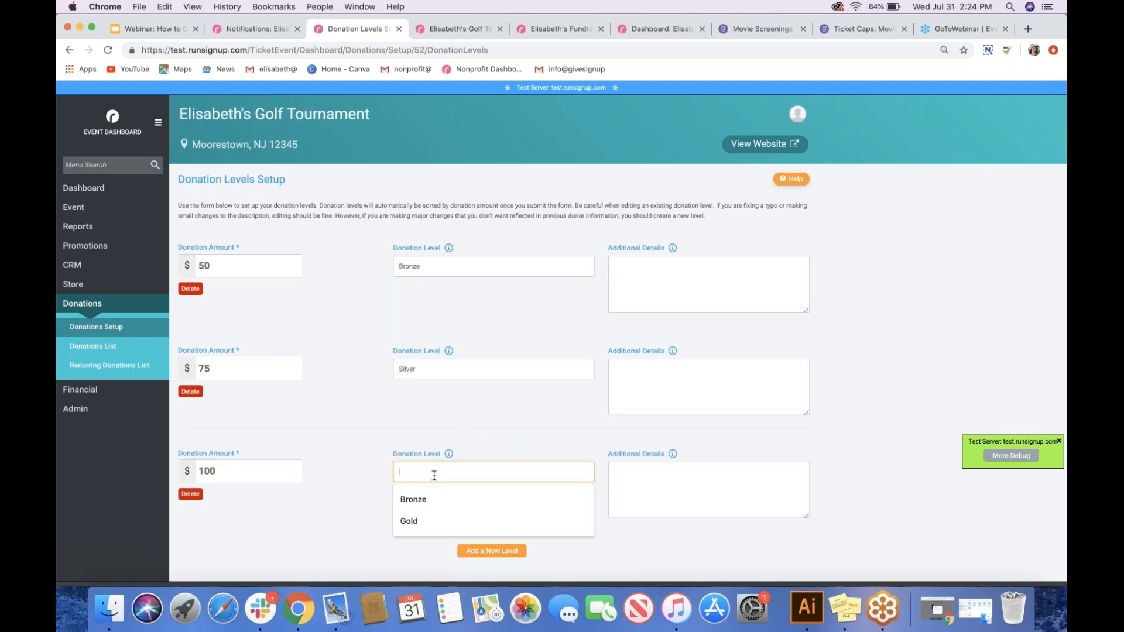
pyautogui.write('Gold')
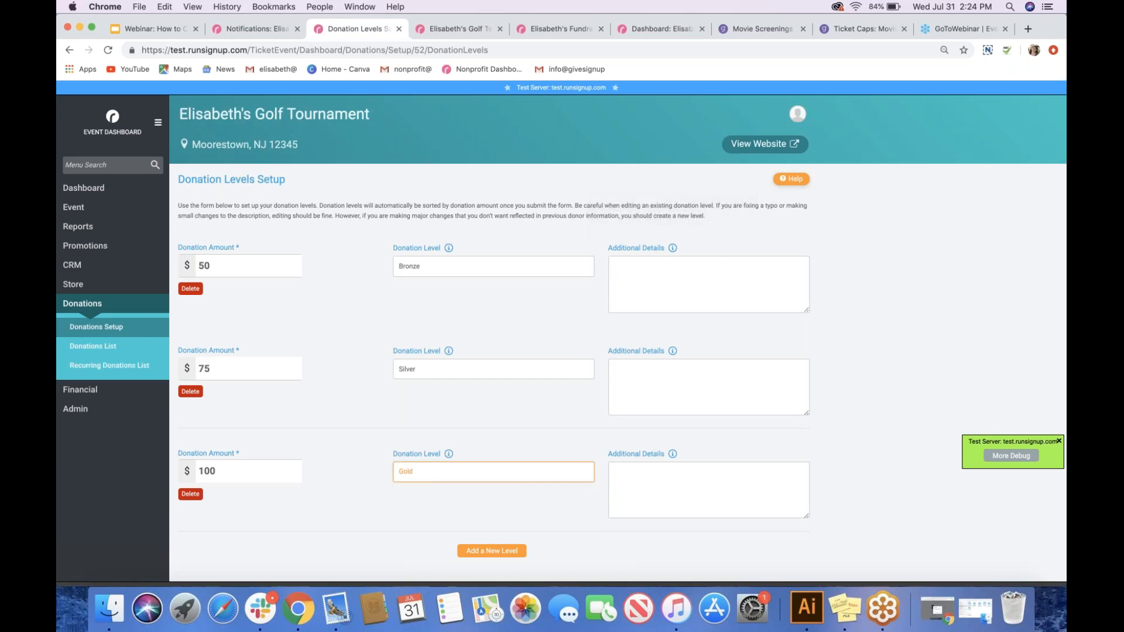
# Save the donation levels and return to the basic donations setup
pyautogui.scroll(-2, 344, 570)
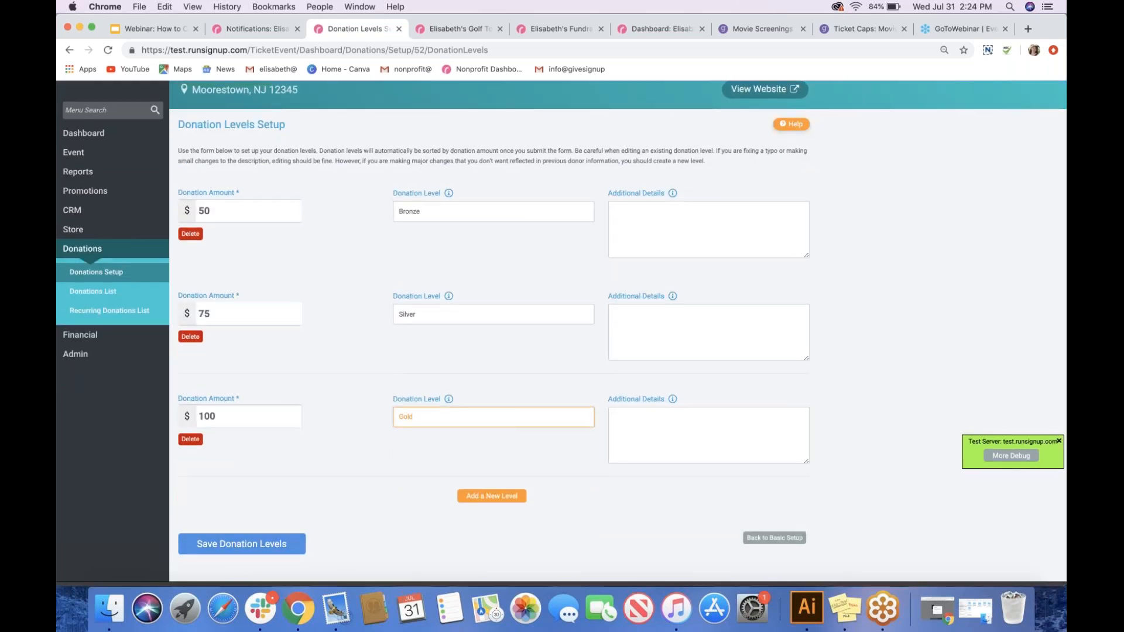
pyautogui.click(249, 469)
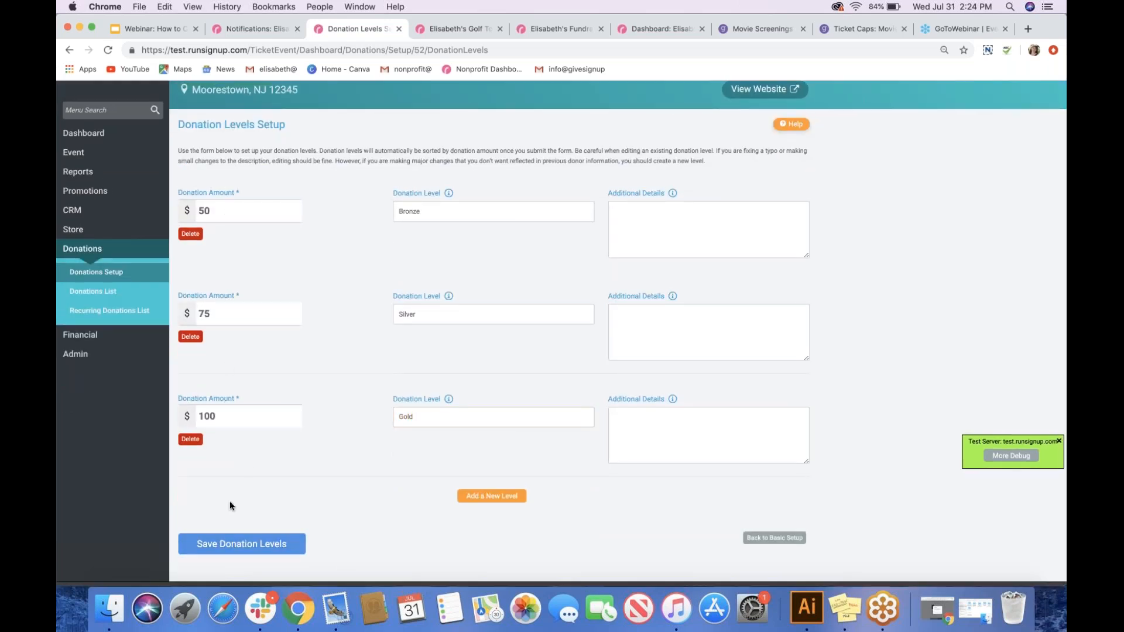
pyautogui.click(232, 550)
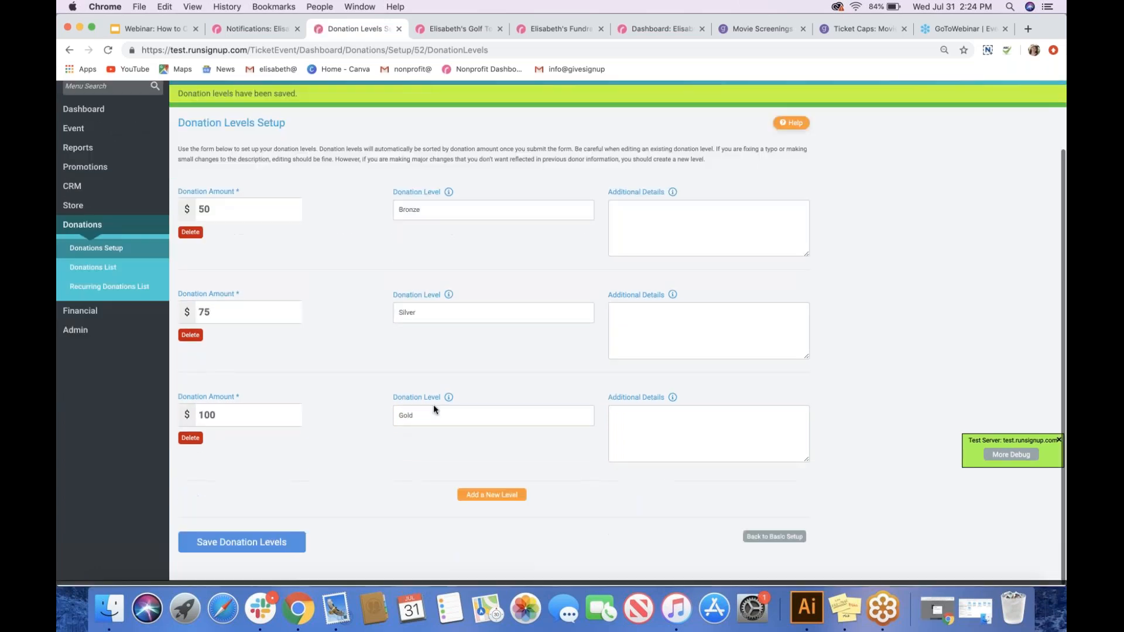
pyautogui.click(774, 537)
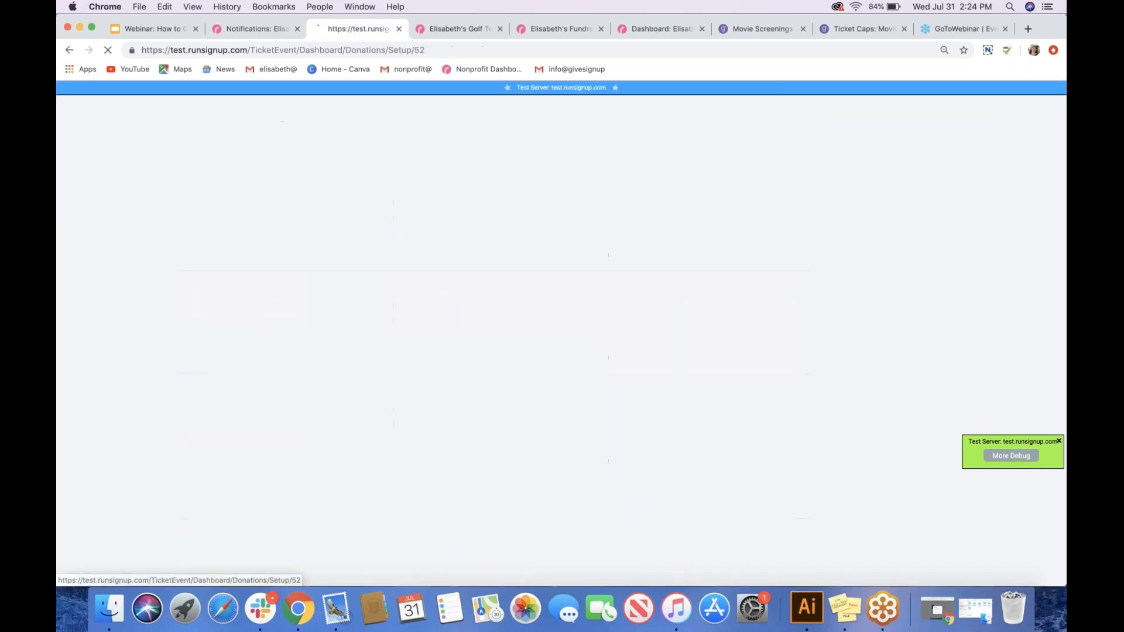
# Open the fundraising dinner's donation page and examine its donation levels, amount field, on-behalf-of option and cause choices
pyautogui.click(535, 24)
pyautogui.click(760, 118)
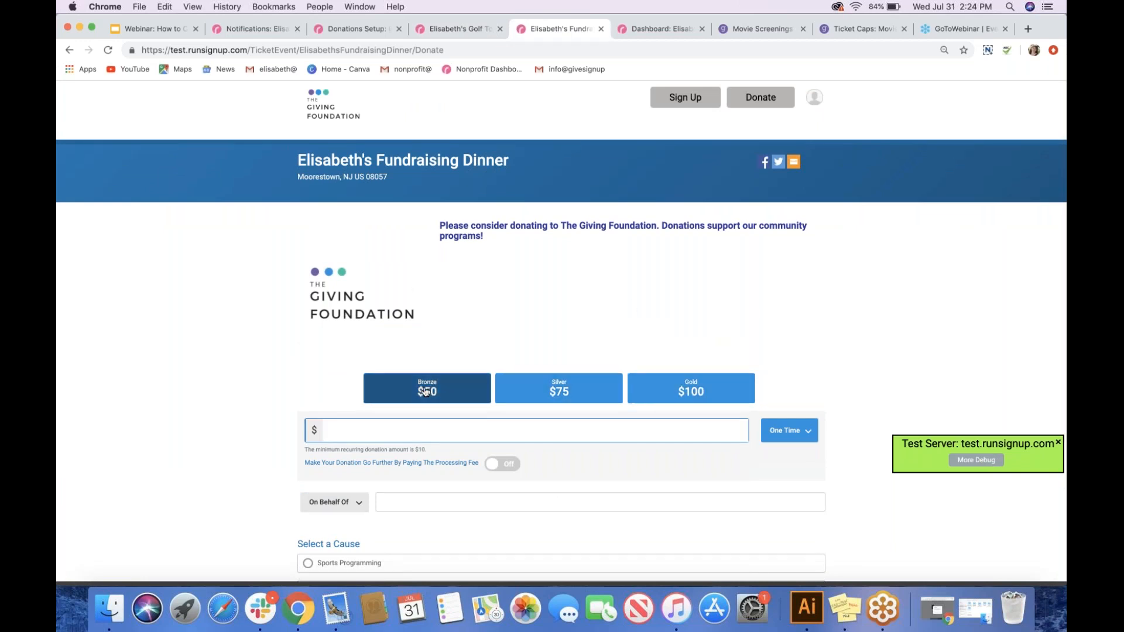
pyautogui.scroll(-1, 419, 392)
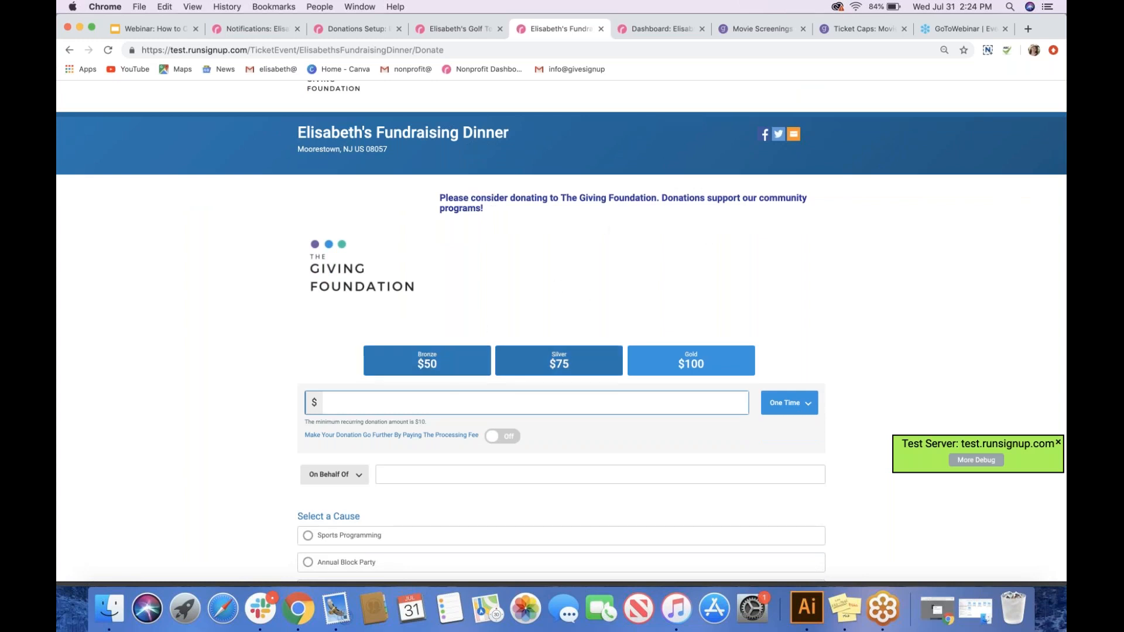
pyautogui.scroll(-3, 347, 429)
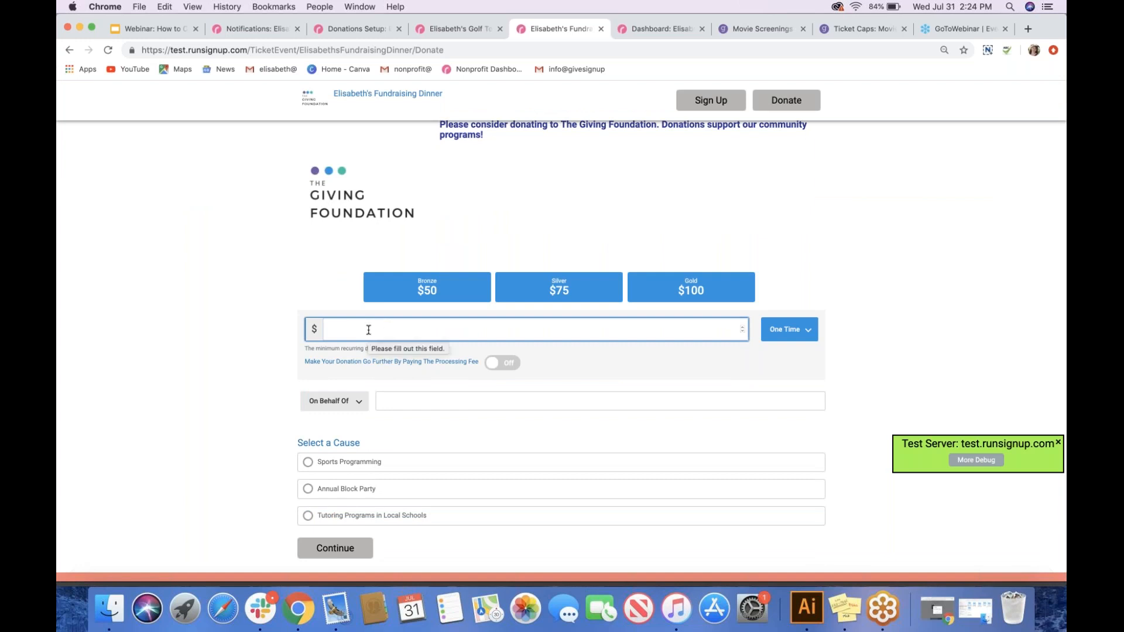
pyautogui.scroll(-1, 417, 436)
pyautogui.scroll(-3, 416, 436)
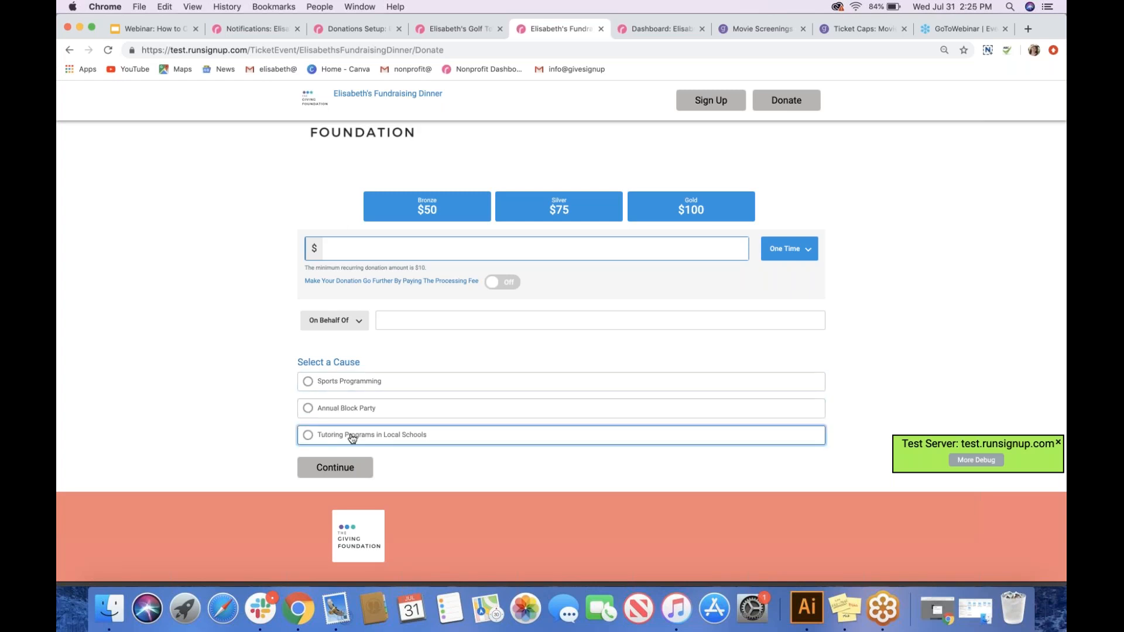
pyautogui.scroll(-1, 352, 438)
pyautogui.scroll(4, 352, 438)
pyautogui.scroll(-2, 429, 351)
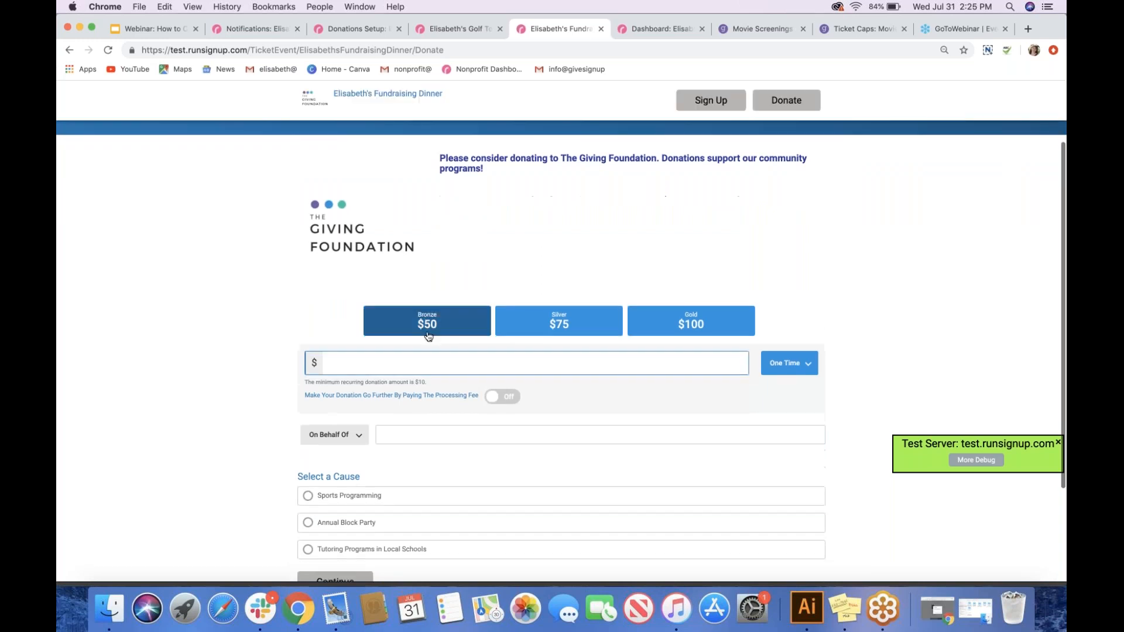
pyautogui.scroll(-4, 429, 336)
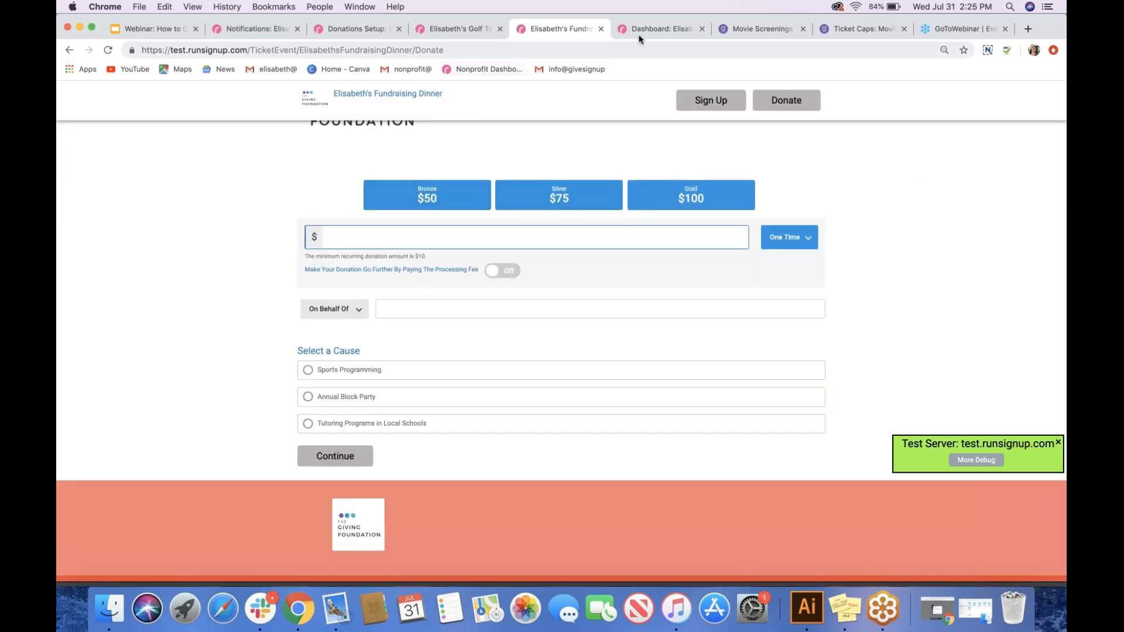
# Open the golf tournament's public website from its donations setup and examine the golf outings and their tee times
pyautogui.click(640, 35)
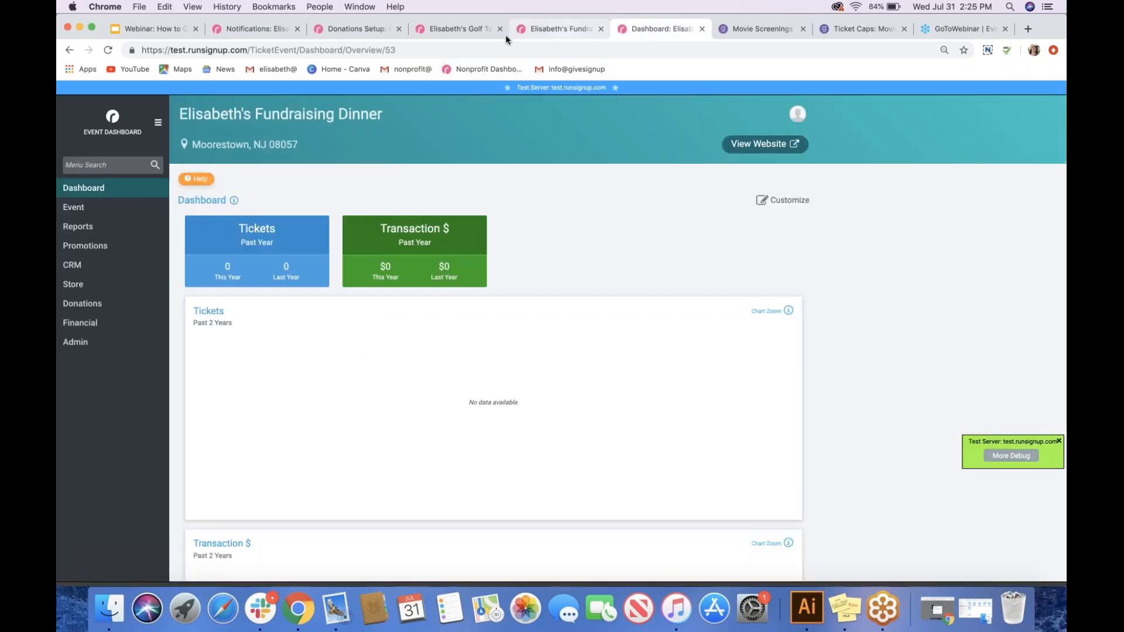
pyautogui.click(472, 35)
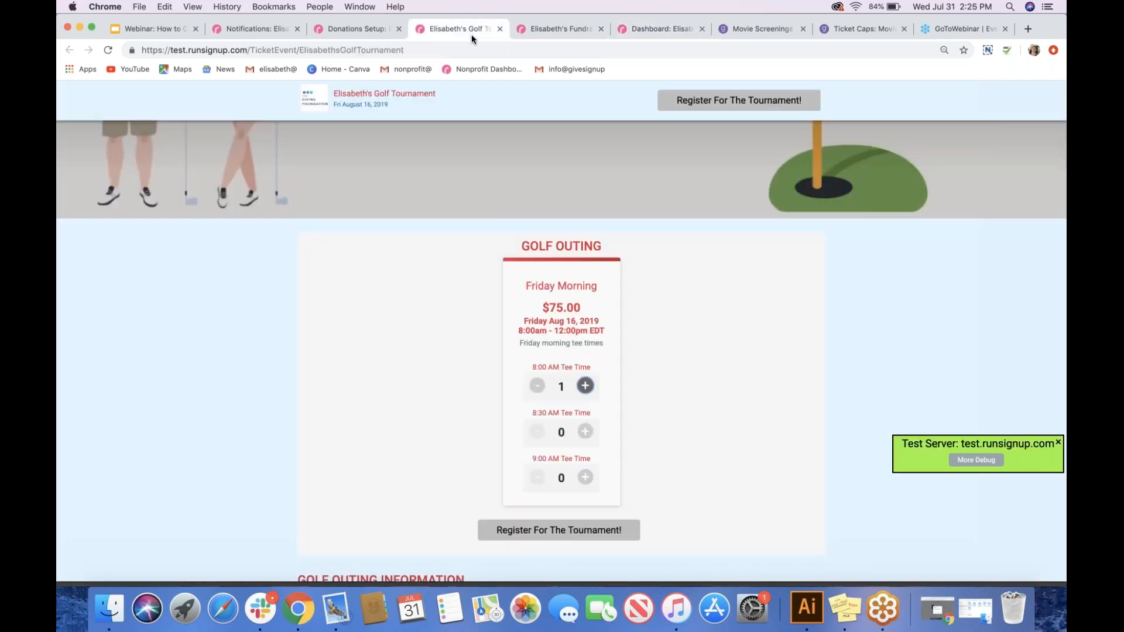
pyautogui.click(354, 32)
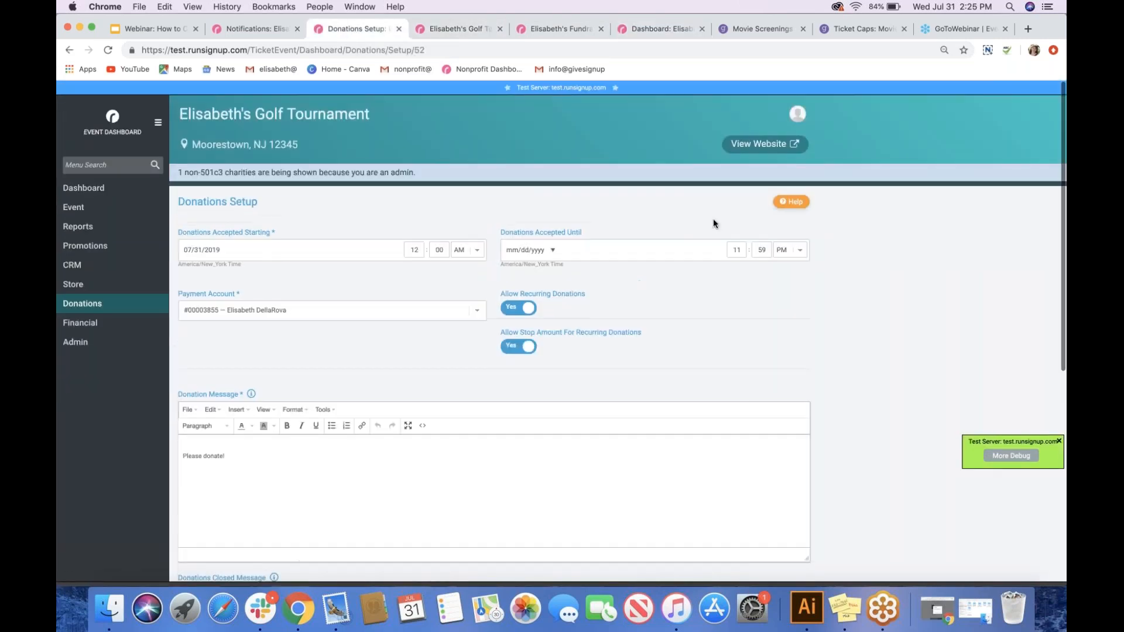
pyautogui.click(758, 144)
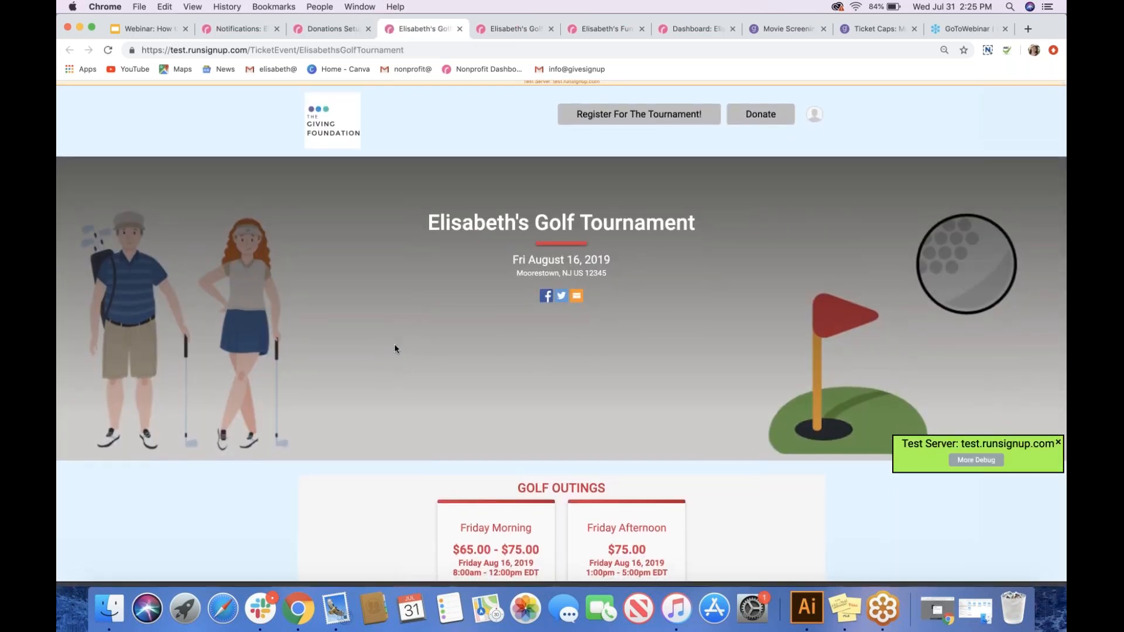
pyautogui.scroll(-3, 394, 345)
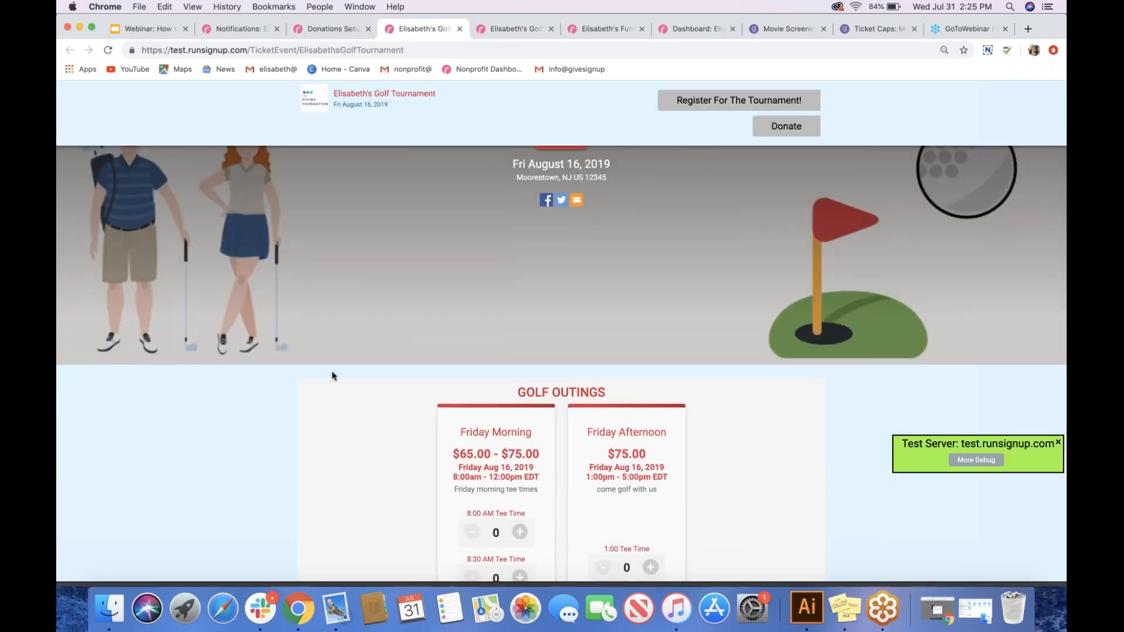
pyautogui.scroll(-2, 331, 375)
pyautogui.scroll(5, 331, 376)
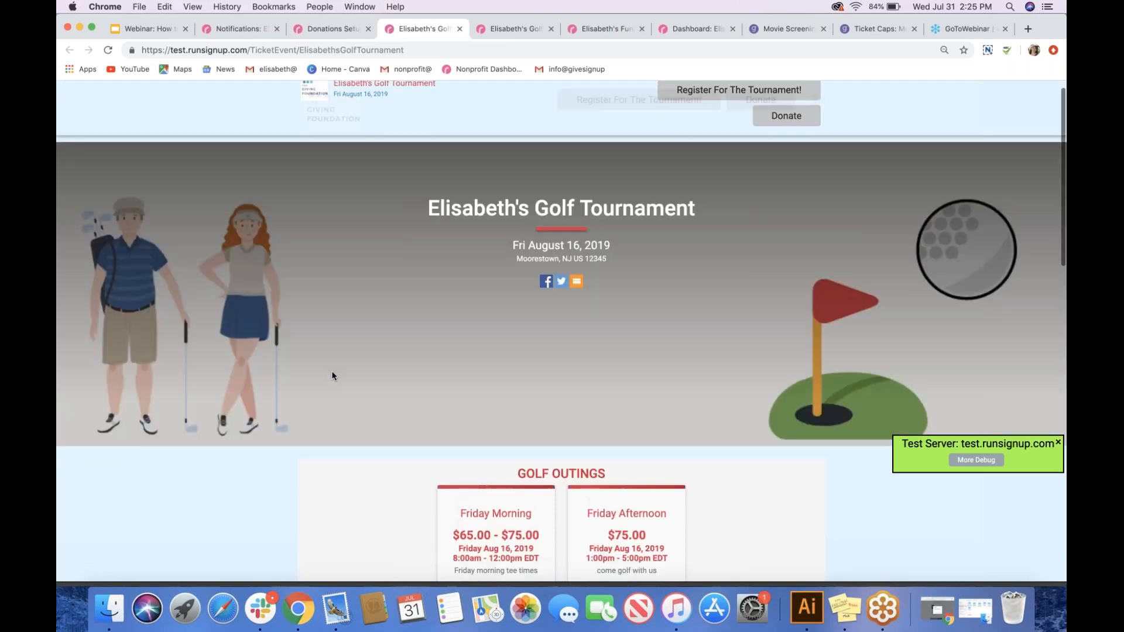
pyautogui.scroll(-8, 430, 395)
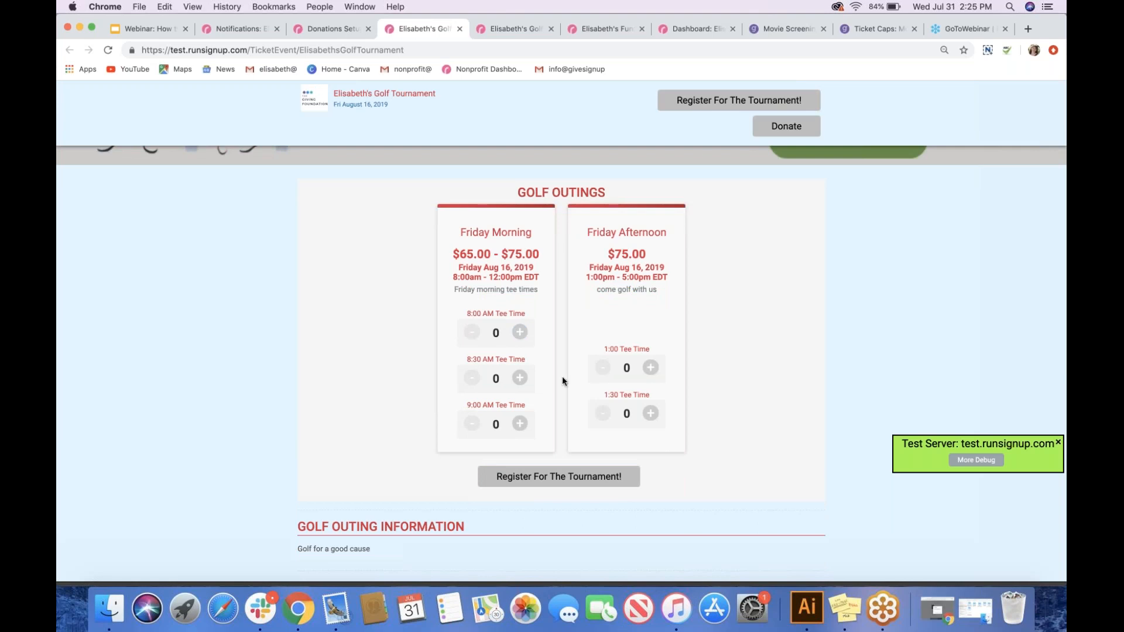
# Register for one Friday Afternoon 1:00 tee time, continue to checkout without a donation or T-shirt, and review the payment page
pyautogui.click(557, 477)
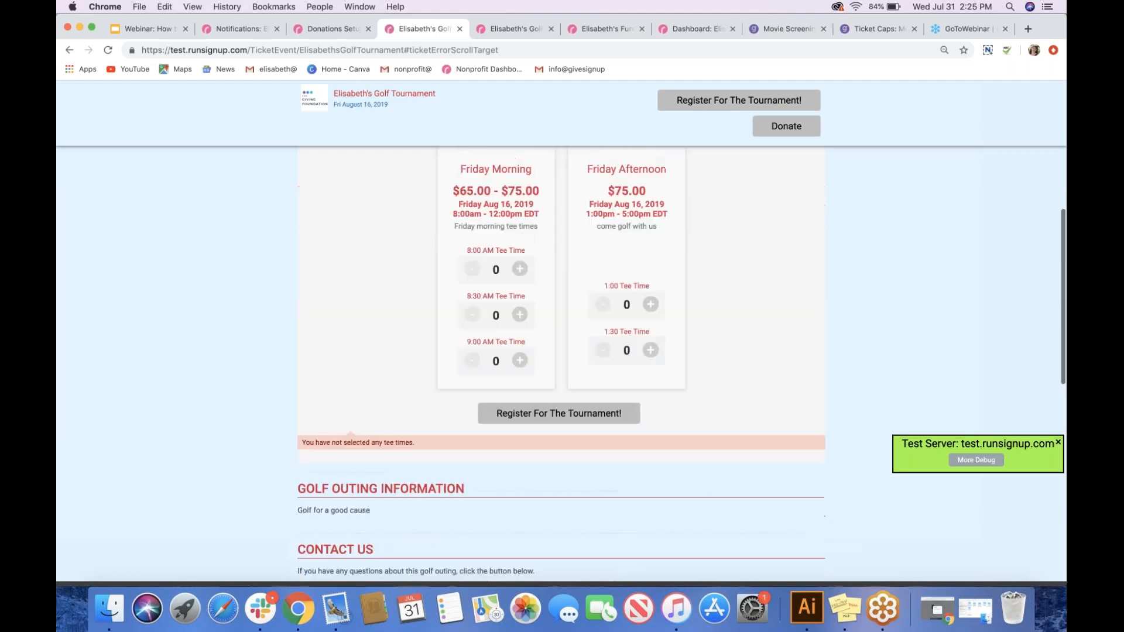
pyautogui.click(650, 329)
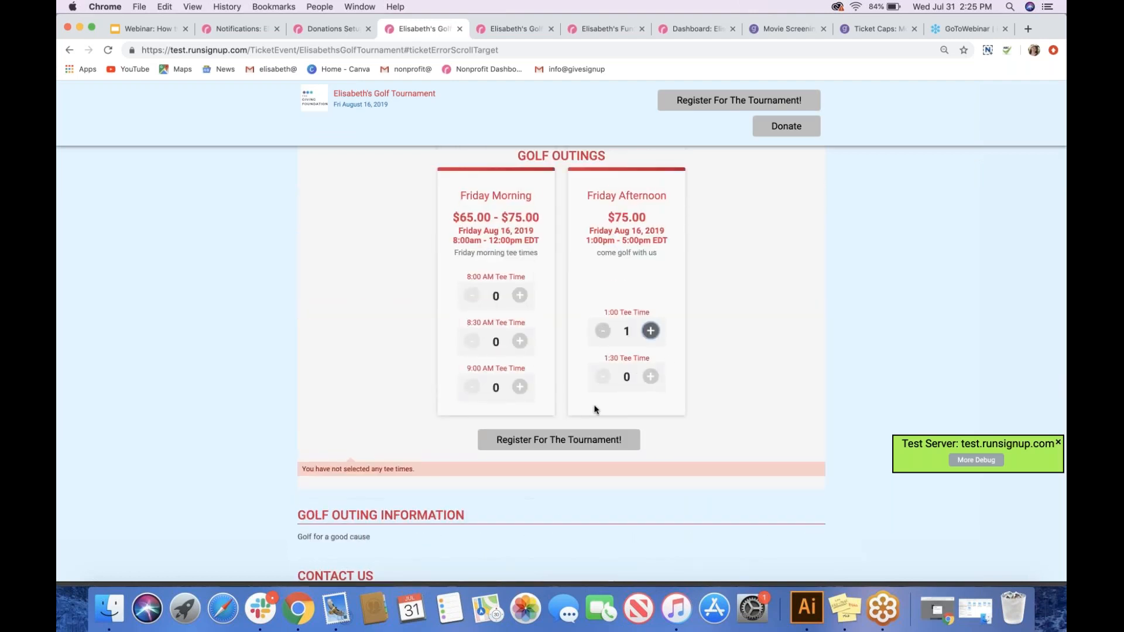
pyautogui.click(576, 441)
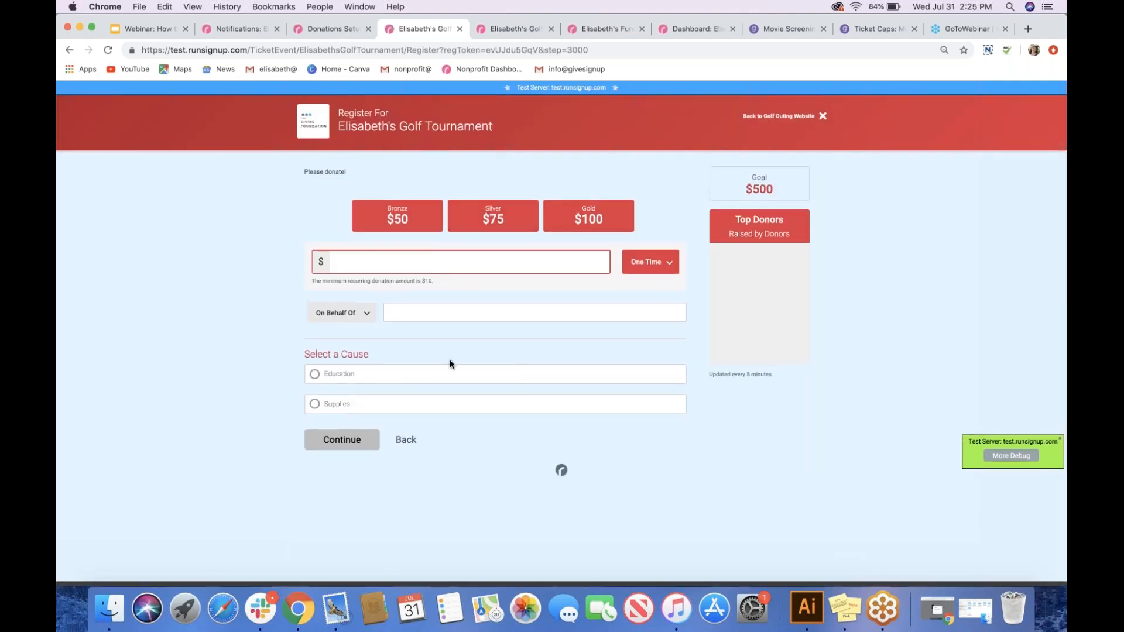
pyautogui.click(346, 446)
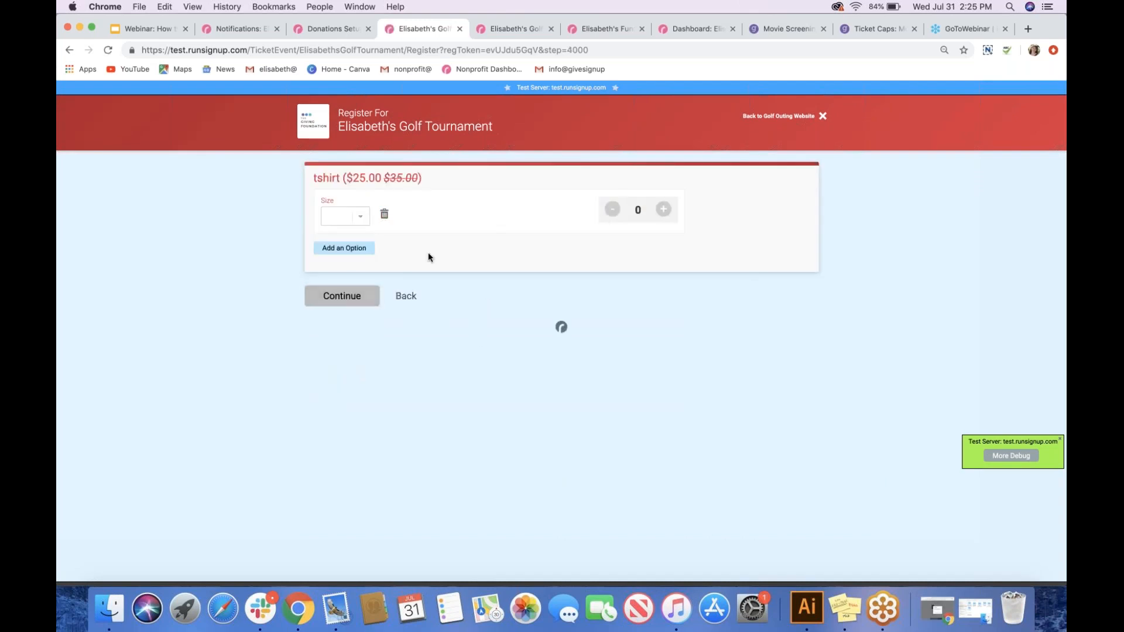
pyautogui.click(349, 297)
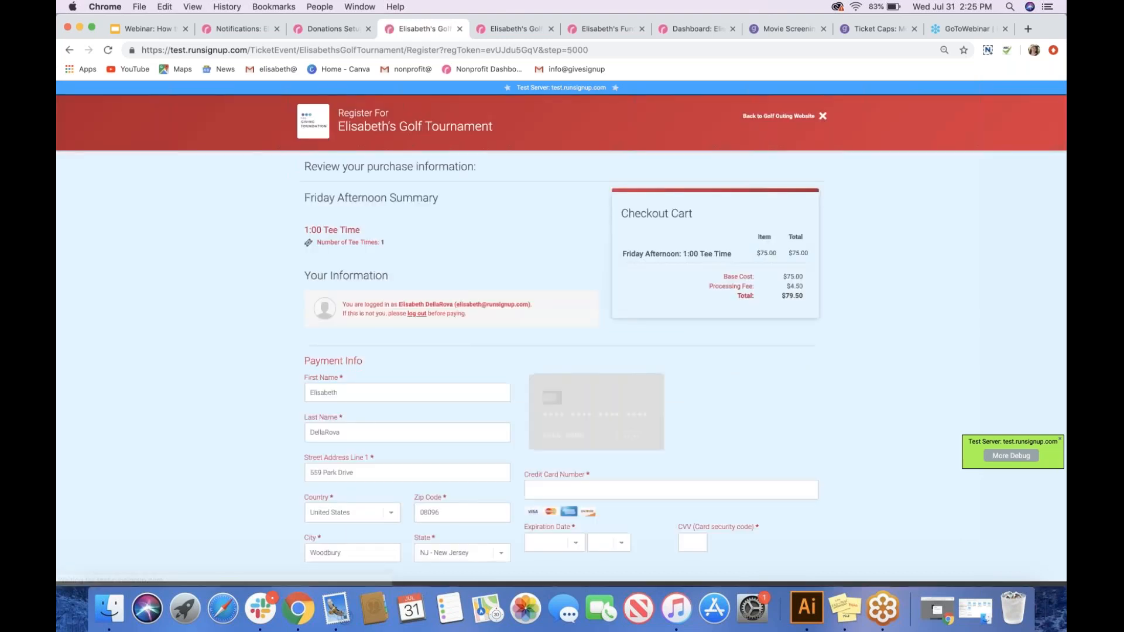
pyautogui.scroll(-3, 476, 457)
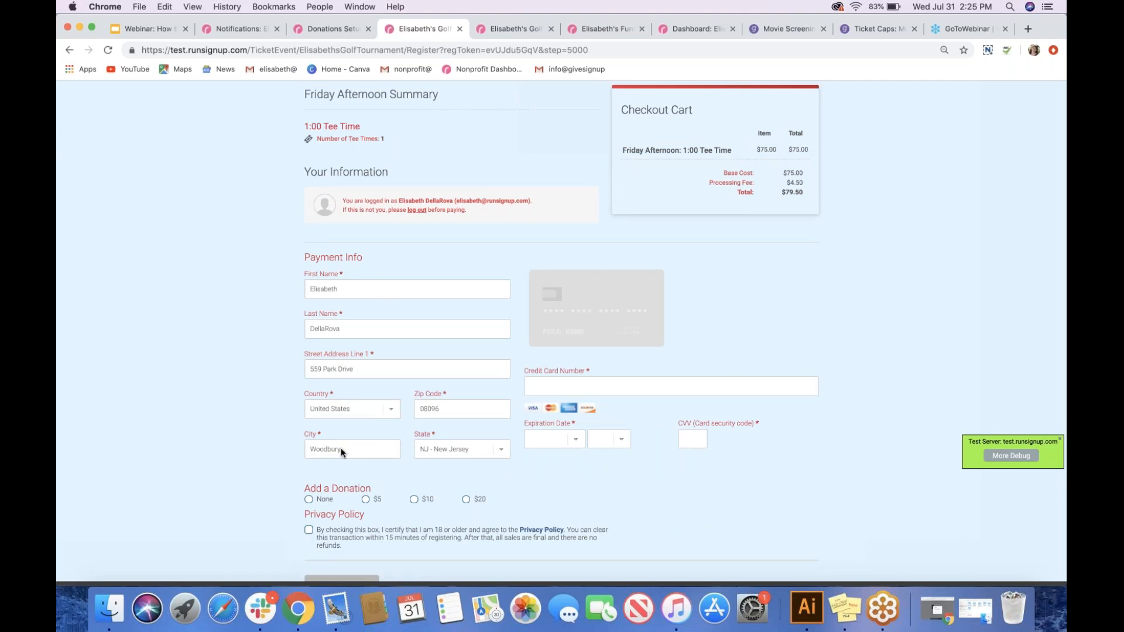
pyautogui.scroll(-2, 614, 510)
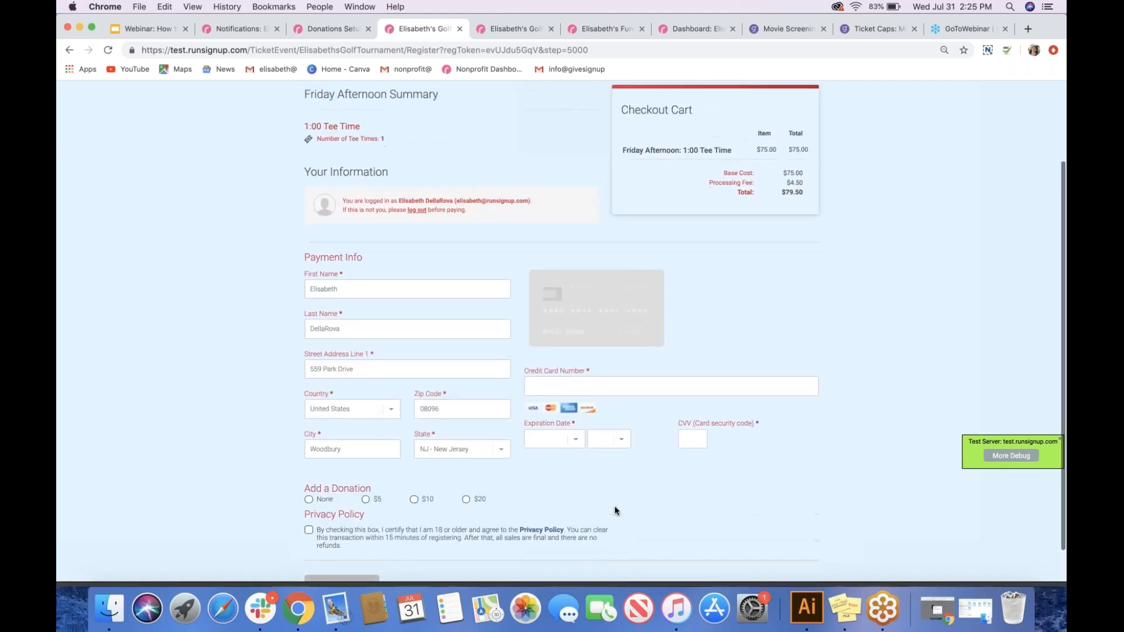
pyautogui.scroll(3, 614, 510)
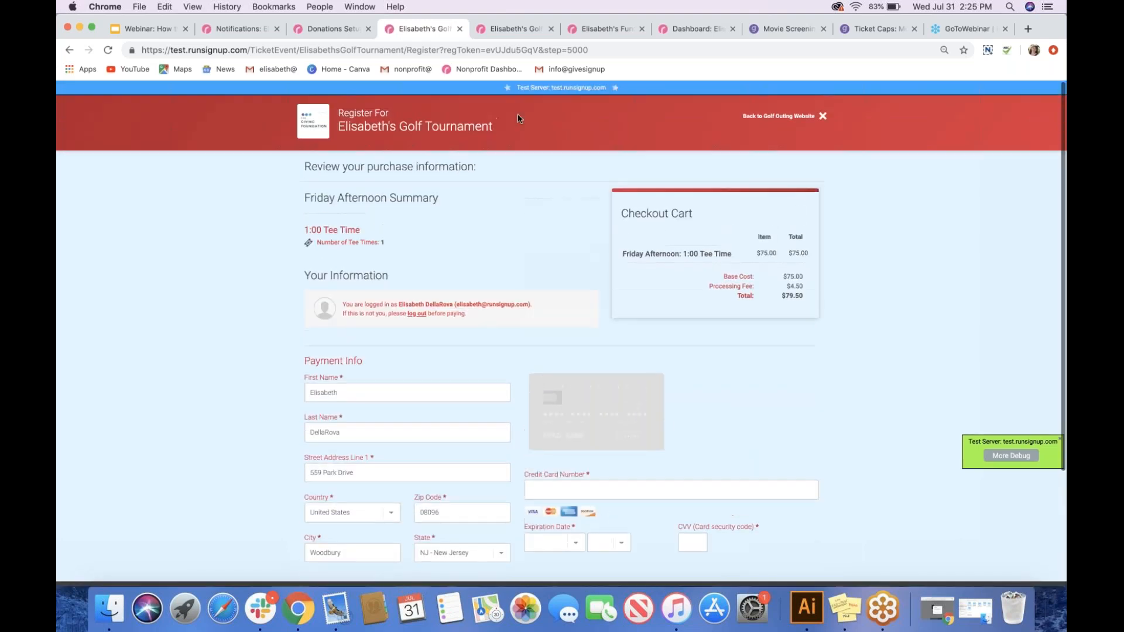
# Look over the outdated duplicate of the golf tournament's public website and close it
pyautogui.click(515, 29)
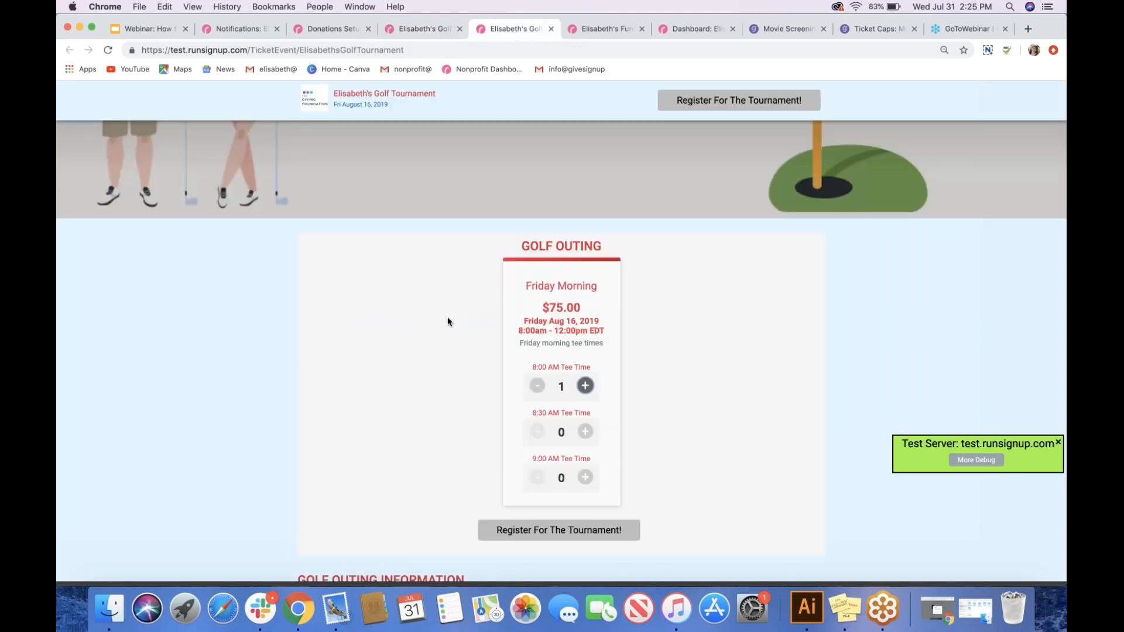
pyautogui.scroll(5, 447, 318)
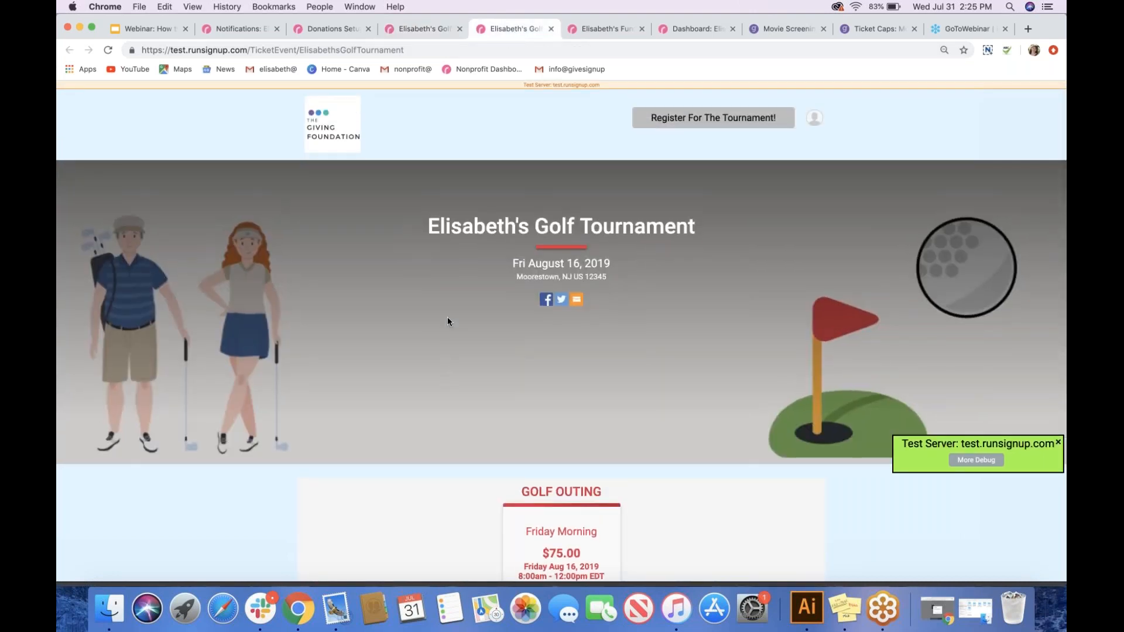
pyautogui.scroll(-2, 447, 317)
pyautogui.scroll(1, 447, 317)
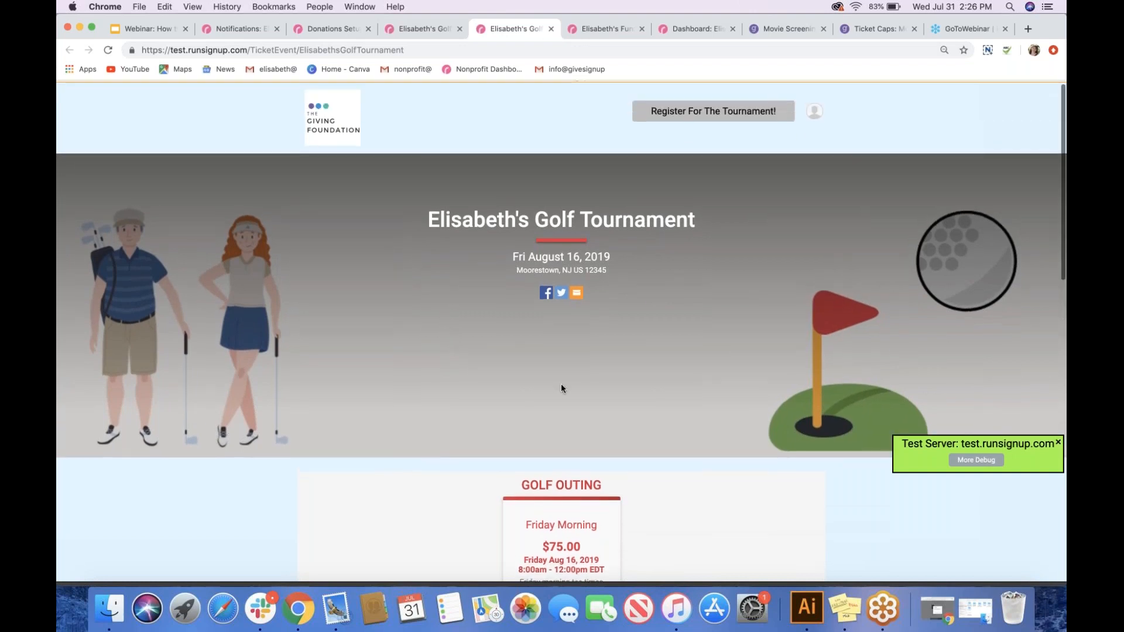
pyautogui.click(552, 29)
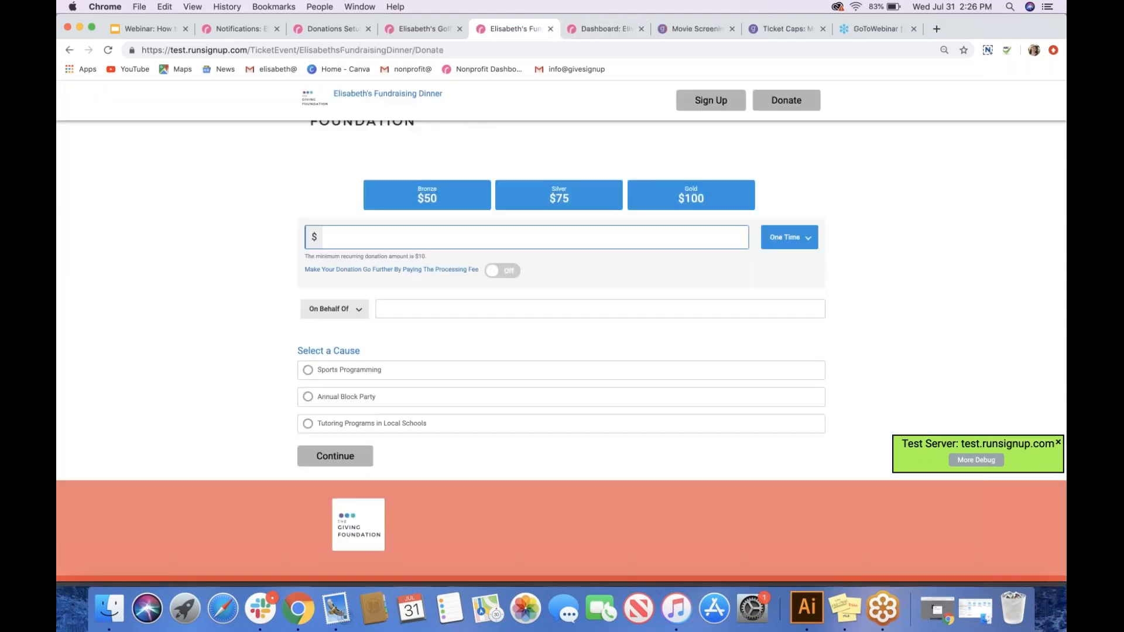
# Go from the fundraising dinner's donation page to its public homepage and examine the dinner ticket options and information sections
pyautogui.scroll(5, 404, 234)
pyautogui.click(331, 123)
pyautogui.scroll(-4, 527, 421)
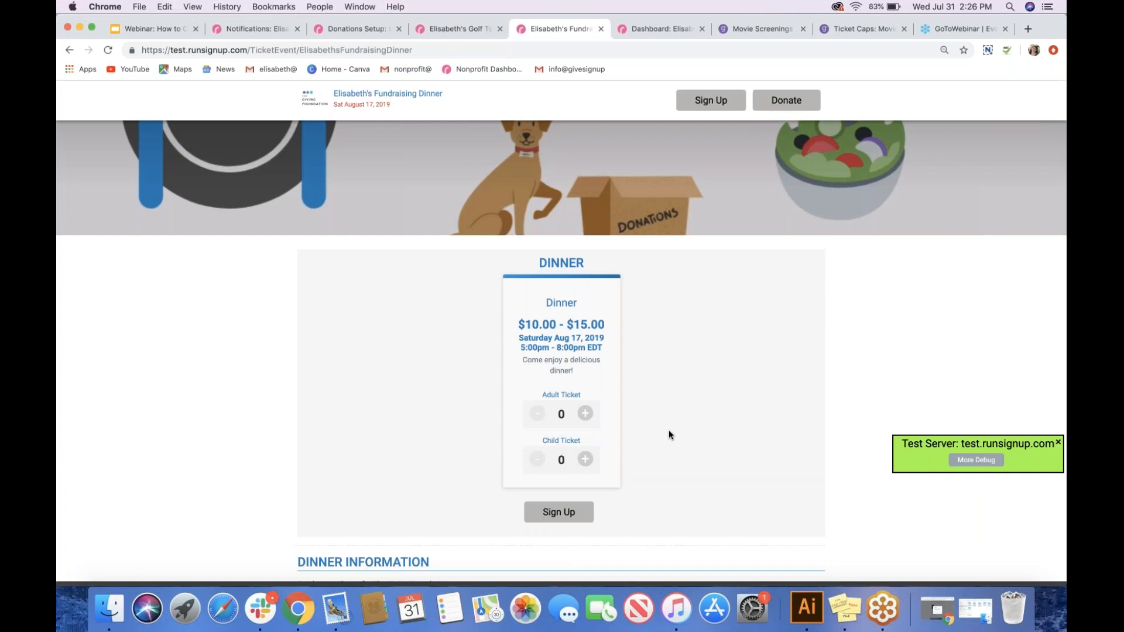
pyautogui.scroll(-8, 669, 433)
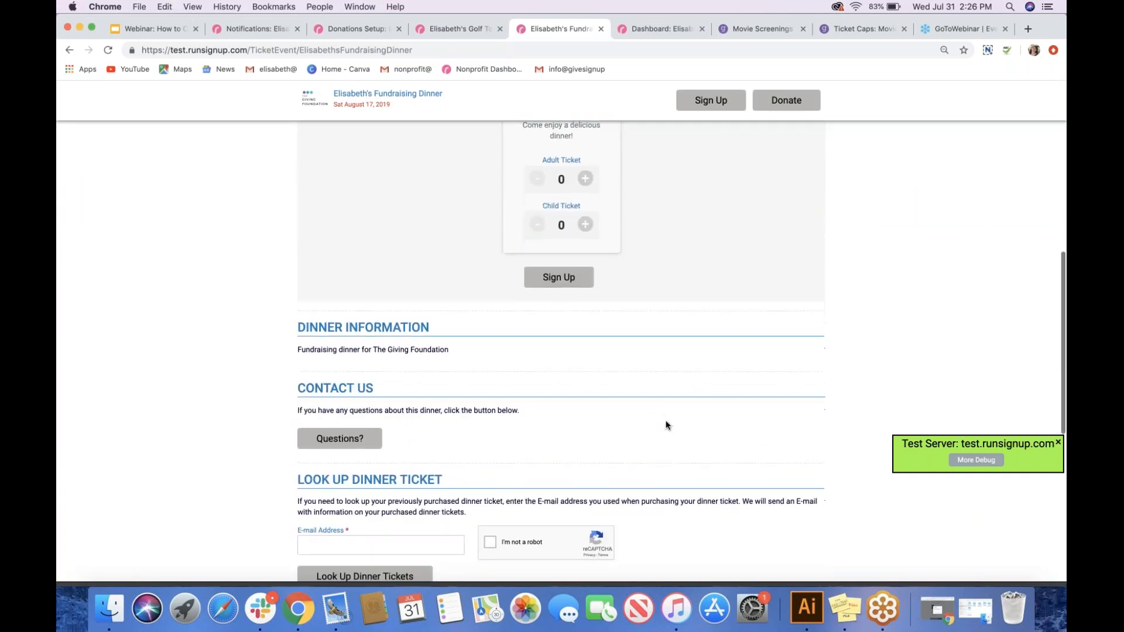
# Sign up for one adult and one child dinner ticket, skip the optional pages, and review the checkout cart
pyautogui.click(585, 208)
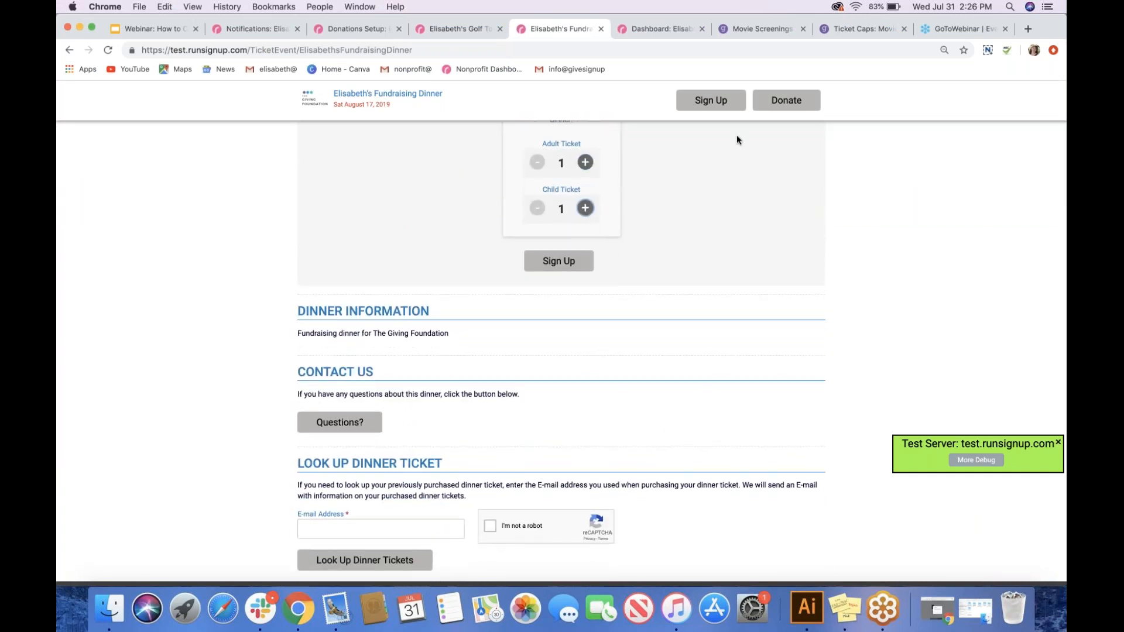
pyautogui.click(571, 260)
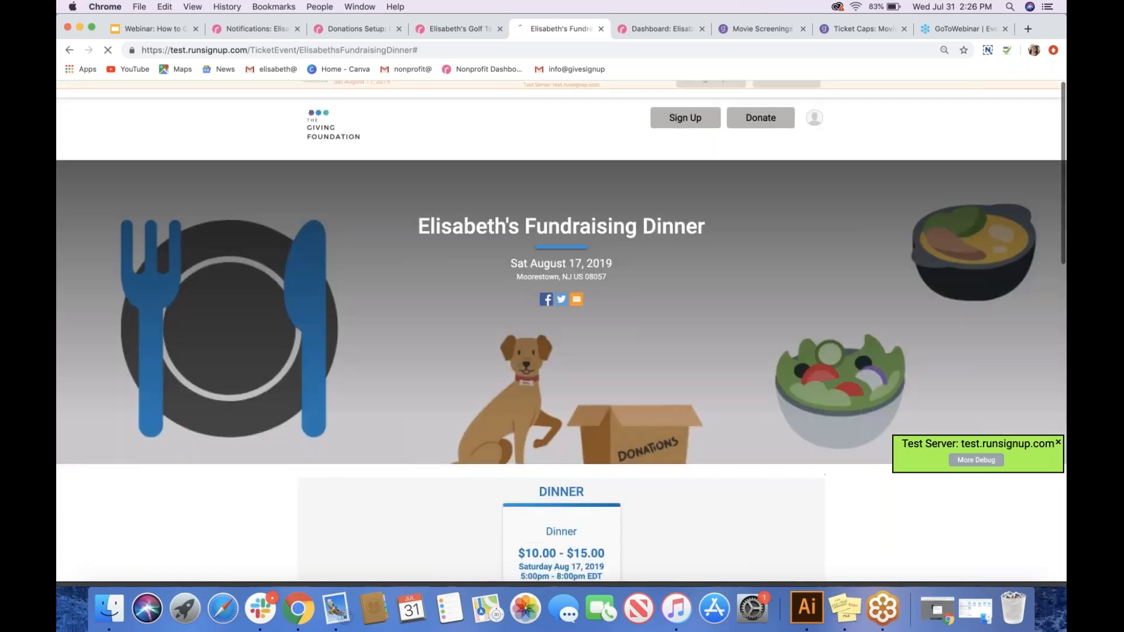
pyautogui.click(342, 539)
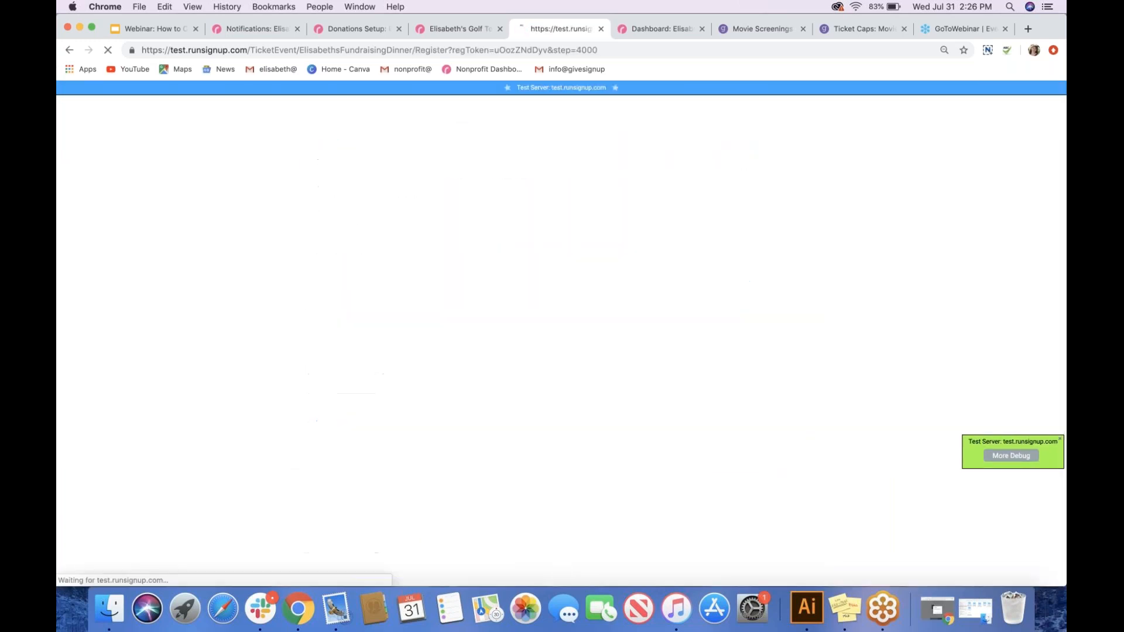
pyautogui.click(342, 298)
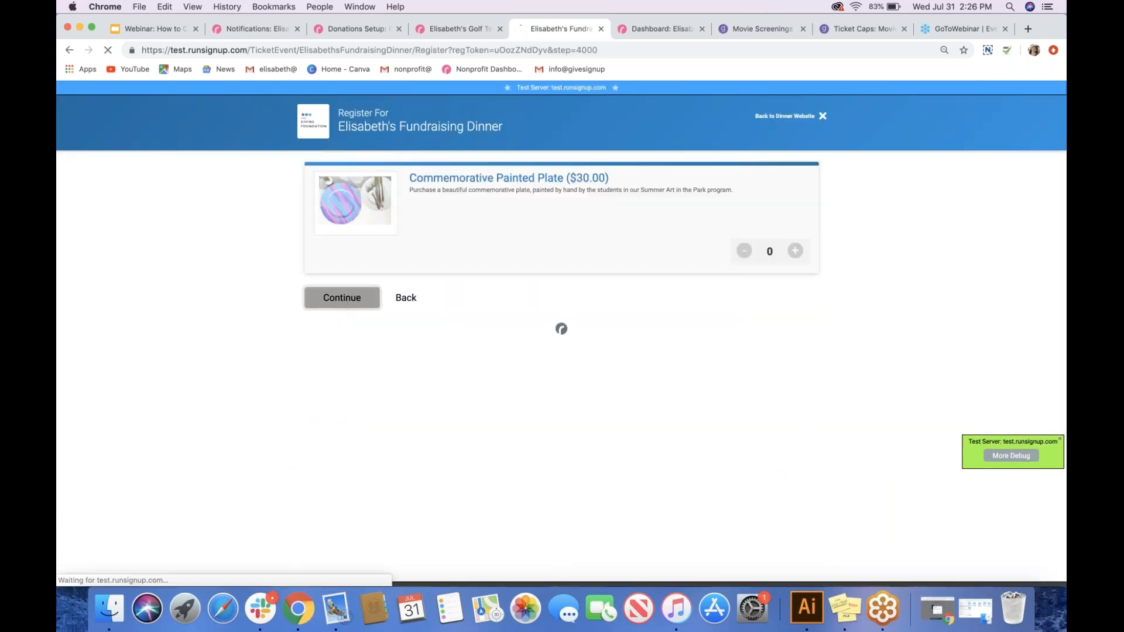
pyautogui.scroll(-3, 757, 216)
pyautogui.scroll(2, 756, 215)
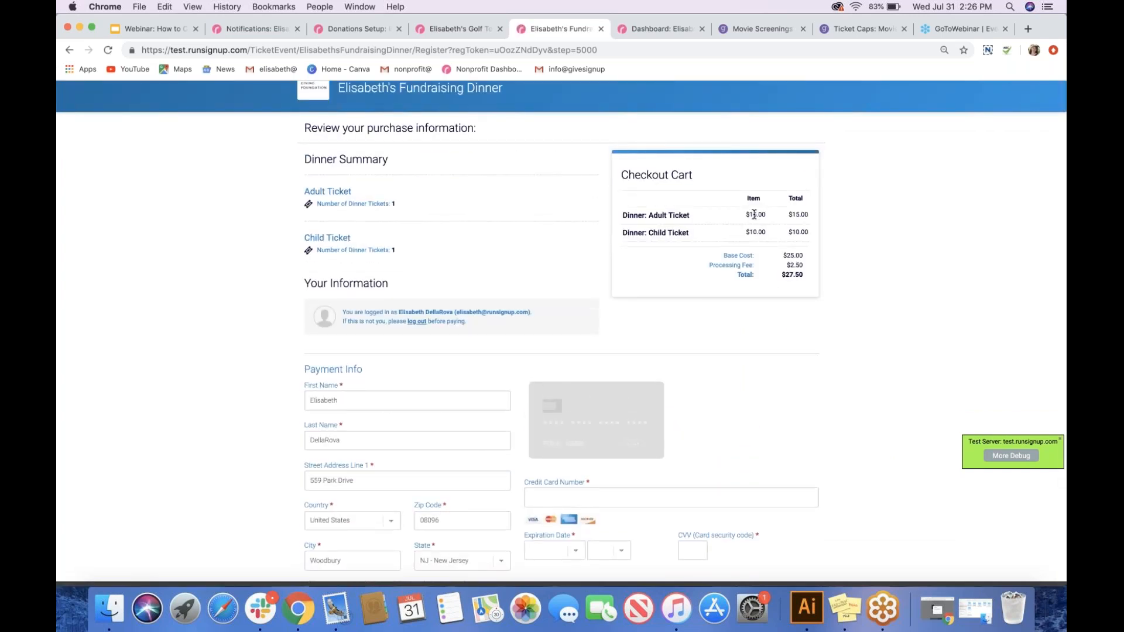
# Open the fundraising dinner's purchase settings in its event wizard and examine the Dinner ticket prices for each purchase period
pyautogui.click(660, 35)
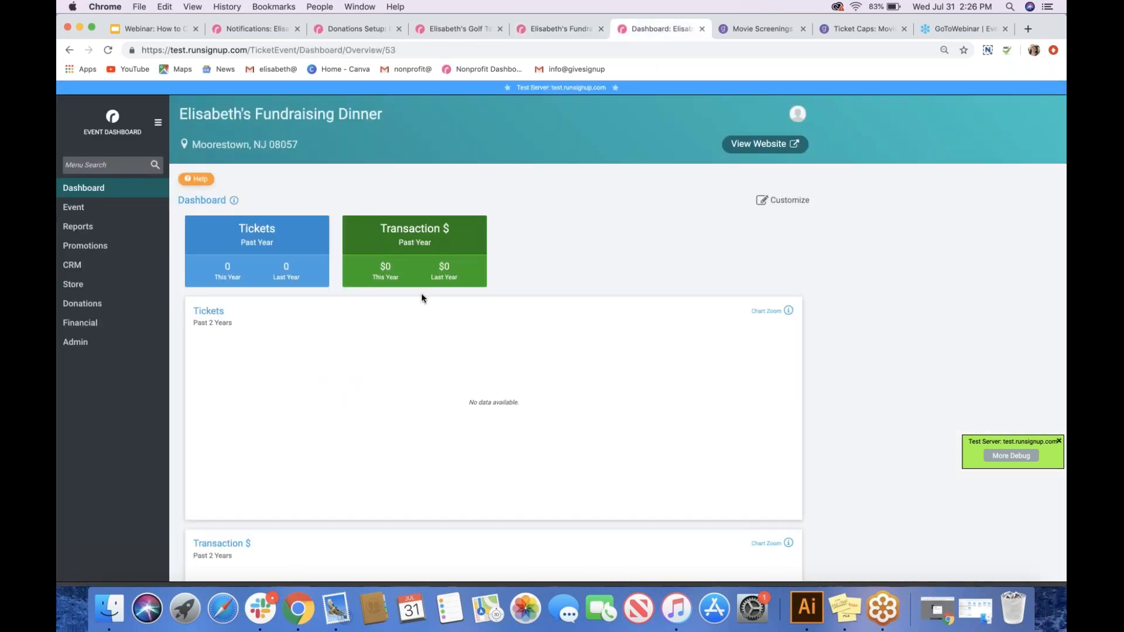
pyautogui.click(97, 211)
pyautogui.click(97, 233)
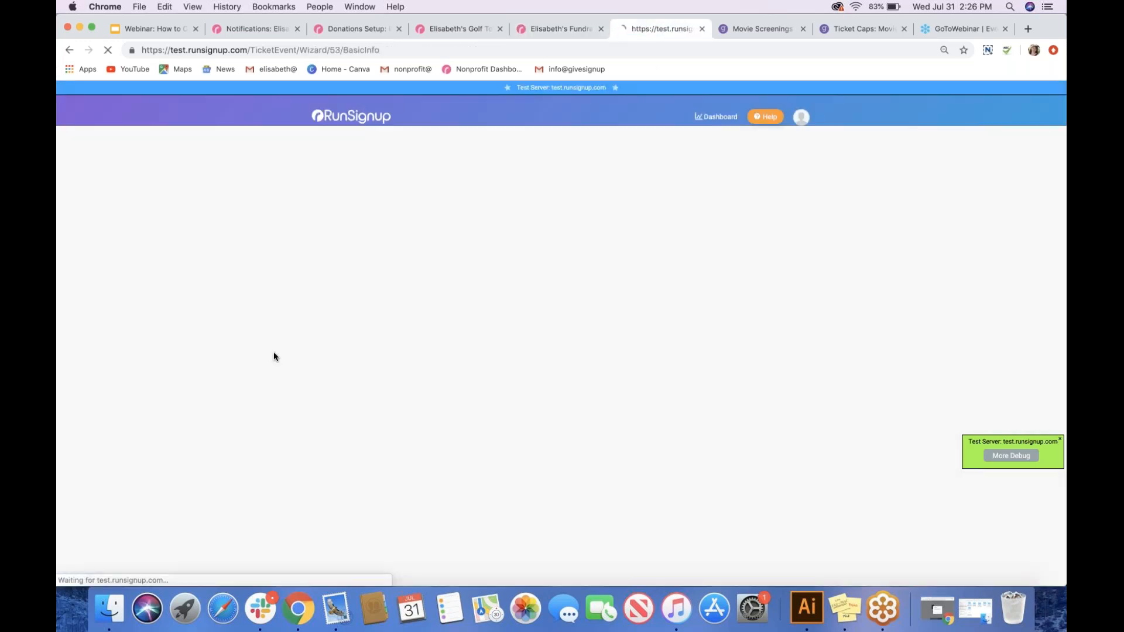
pyautogui.click(561, 227)
pyautogui.scroll(-2, 751, 361)
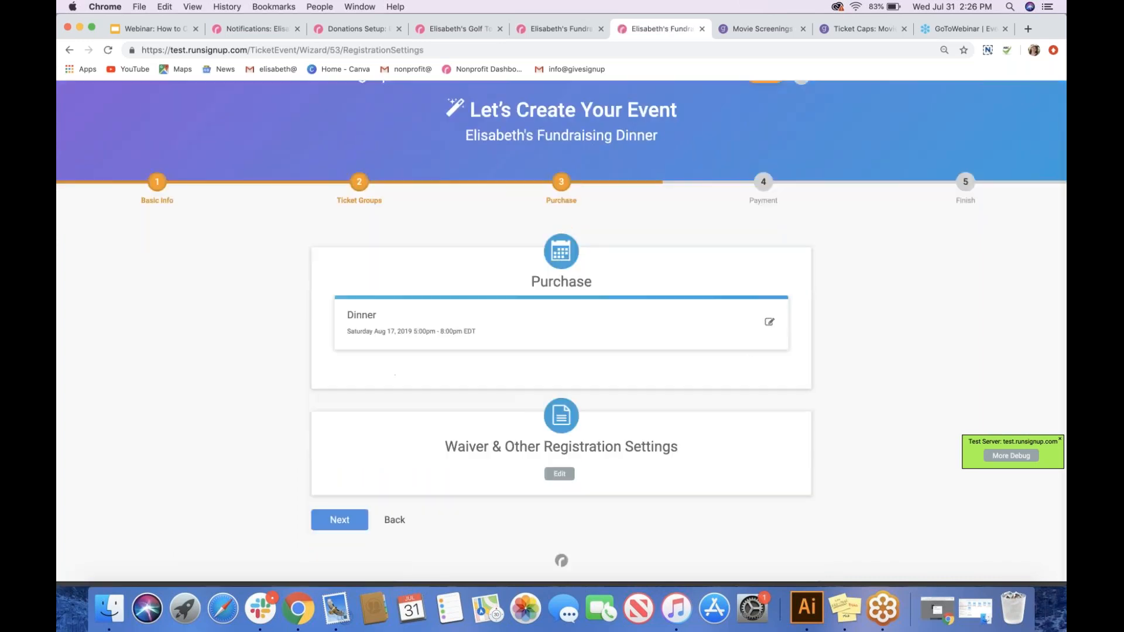
pyautogui.click(769, 321)
pyautogui.scroll(-3, 666, 273)
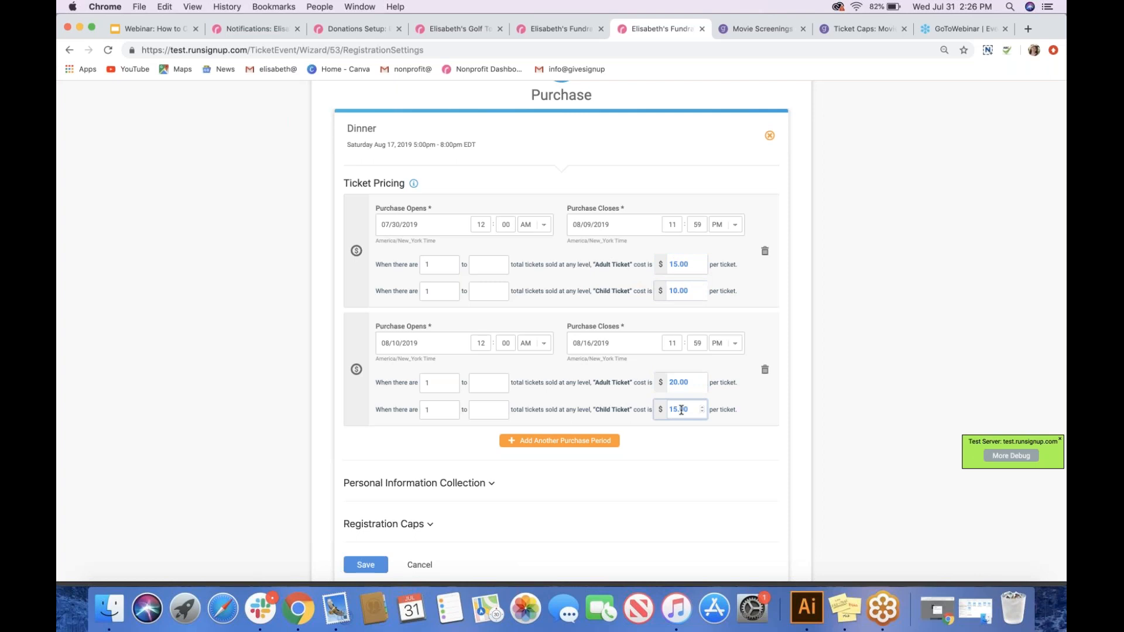
pyautogui.scroll(-5, 680, 409)
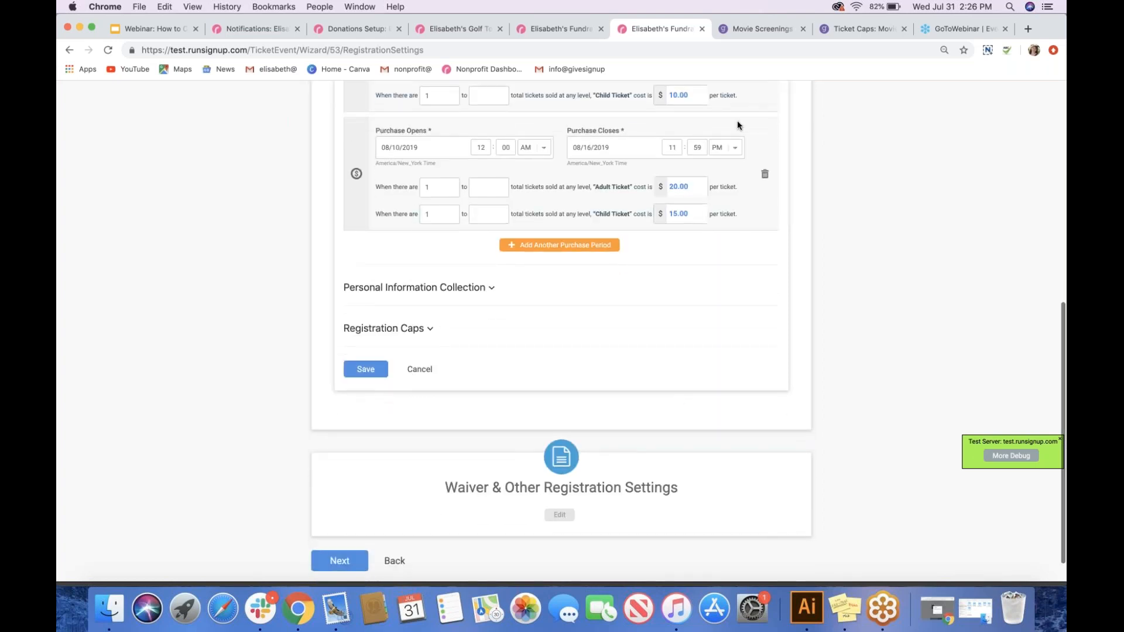
# Open the Movie Screenings in the Park website and examine its list of monthly screenings, ticket types and prices
pyautogui.click(742, 28)
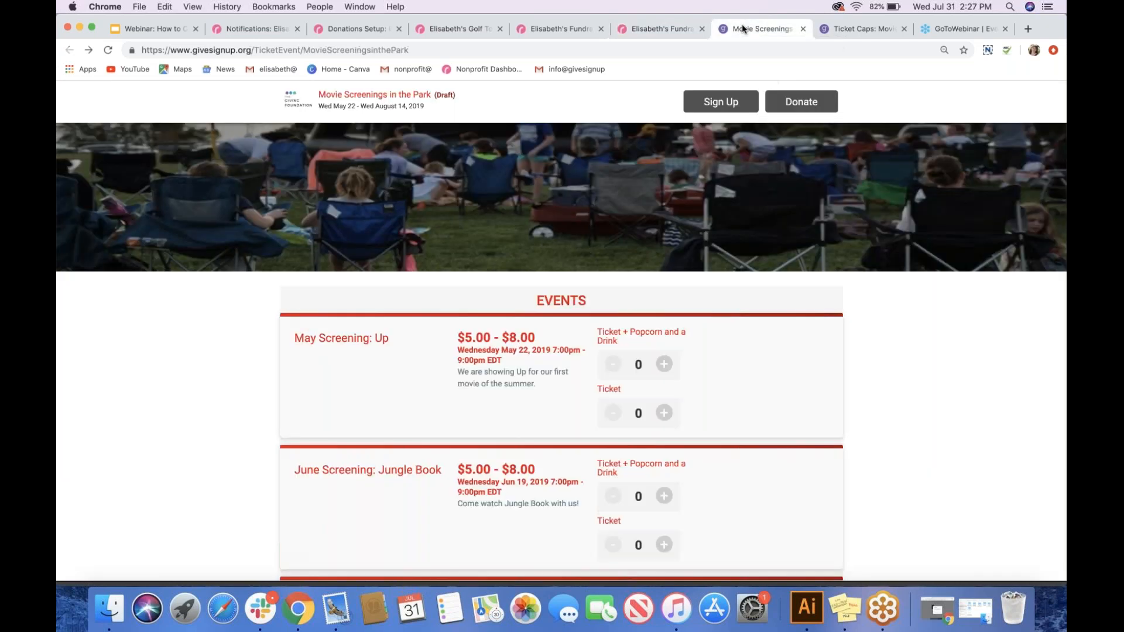
pyautogui.scroll(3, 594, 326)
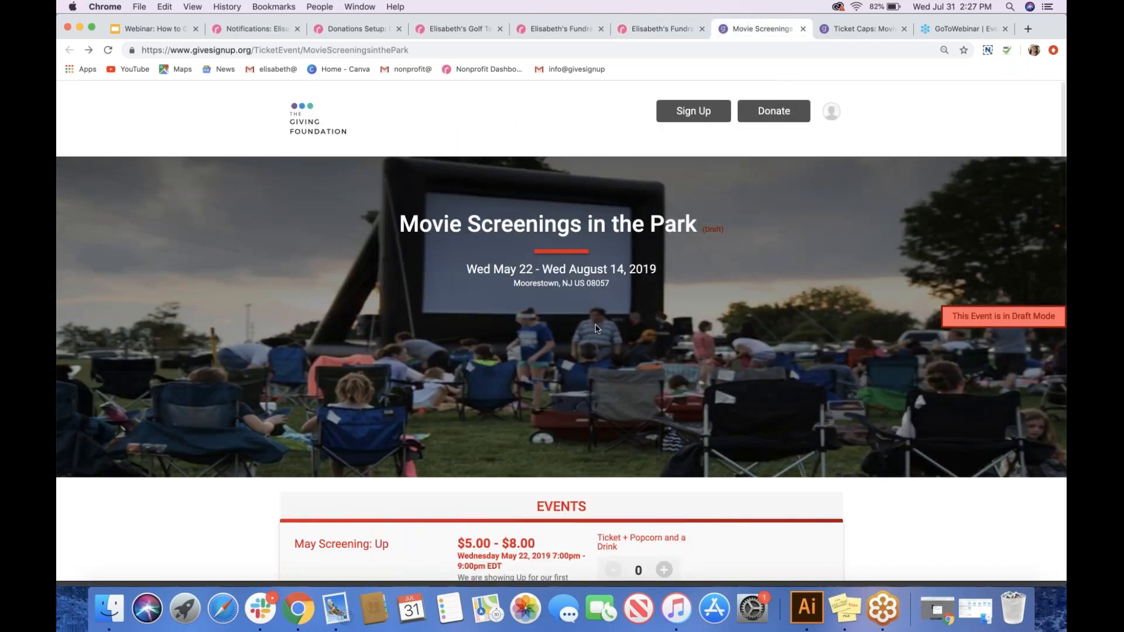
pyautogui.scroll(-5, 595, 327)
pyautogui.scroll(-6, 595, 329)
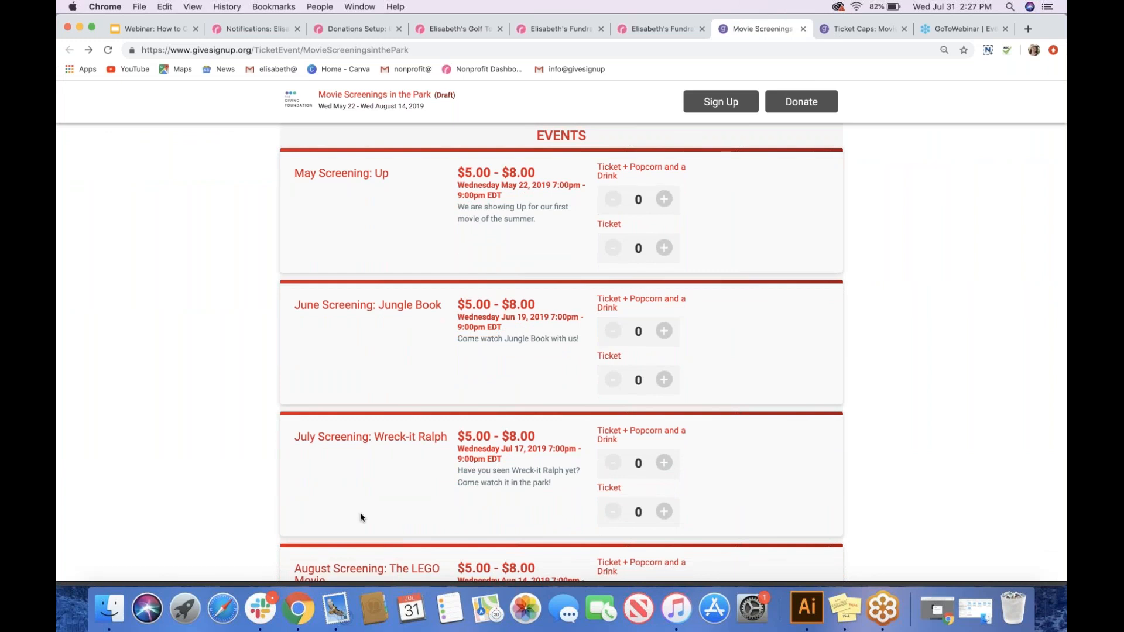
pyautogui.scroll(-2, 360, 512)
pyautogui.scroll(3, 495, 279)
pyautogui.scroll(-6, 495, 278)
pyautogui.scroll(4, 776, 392)
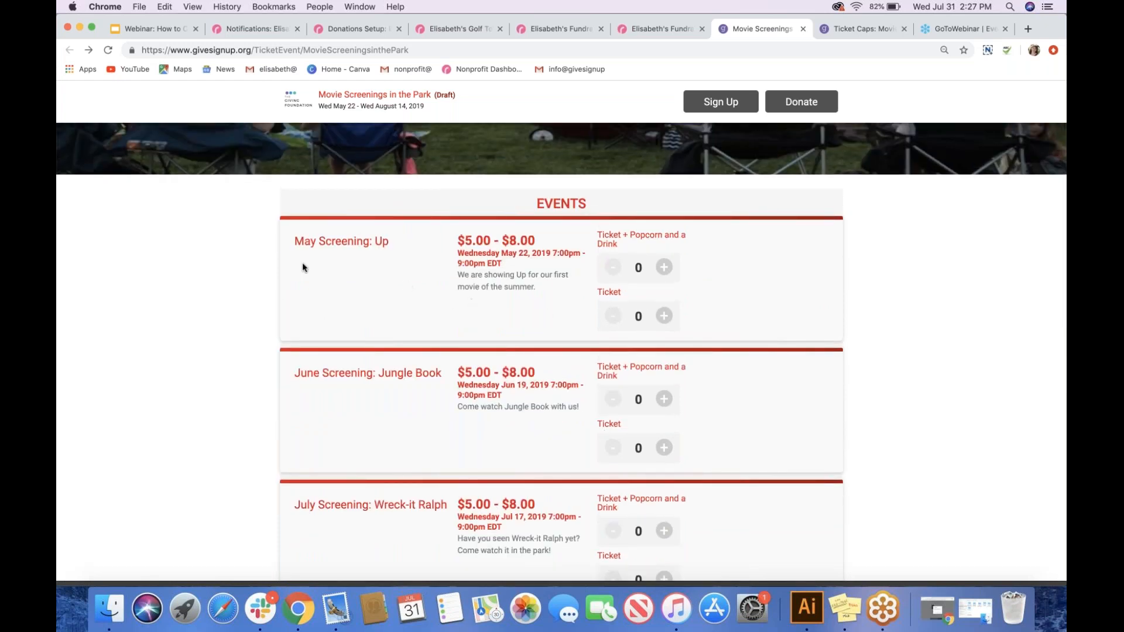
pyautogui.scroll(-1, 828, 348)
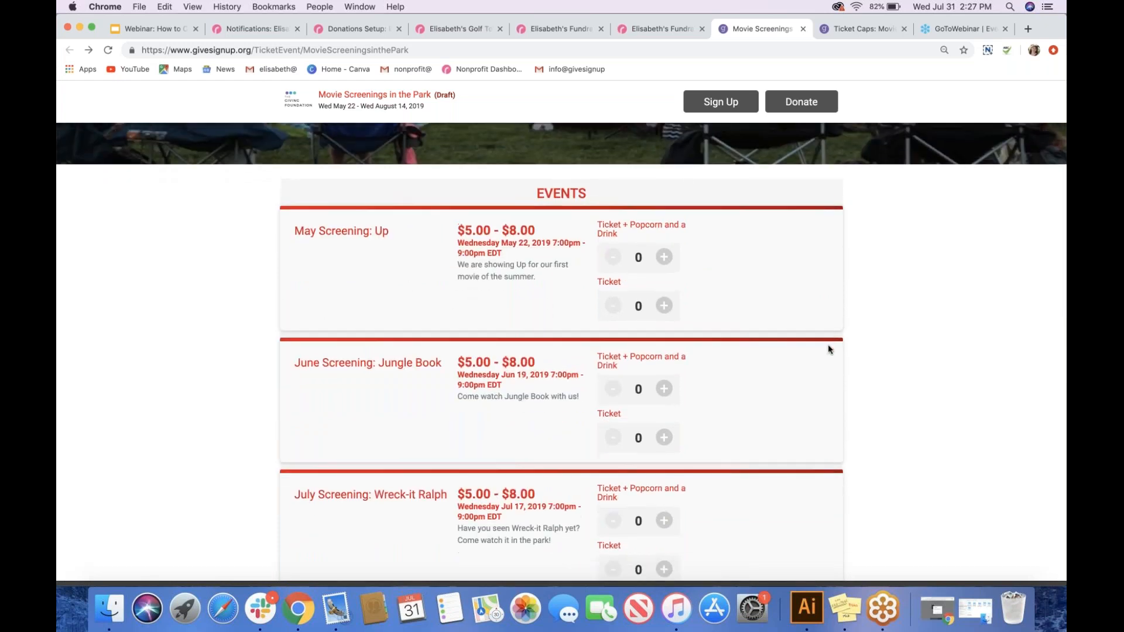
pyautogui.scroll(-1, 828, 349)
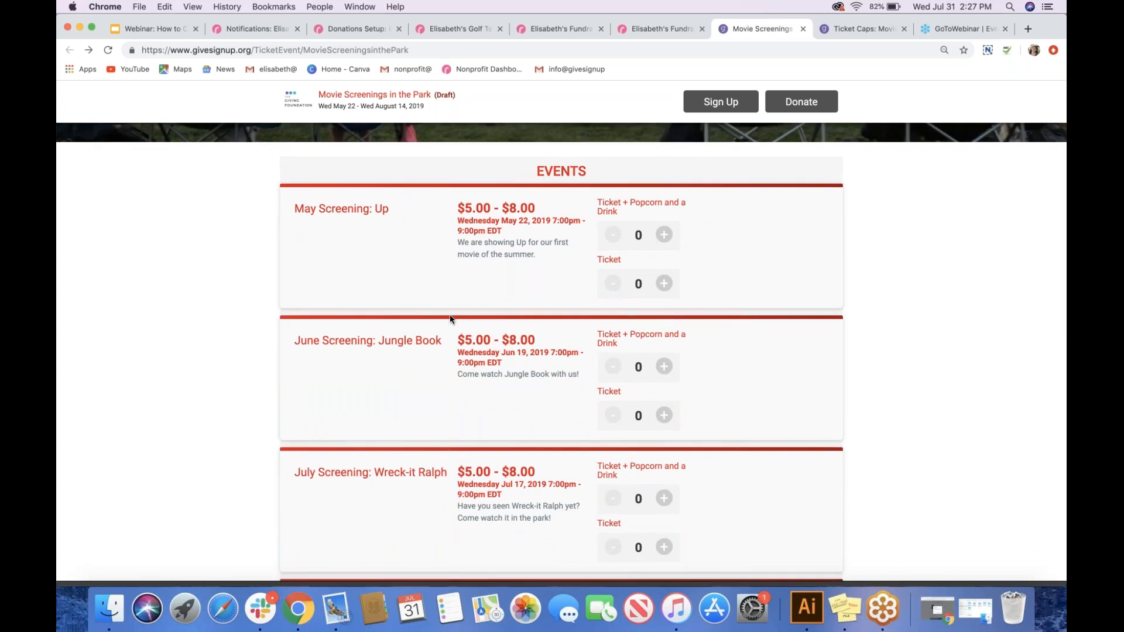
pyautogui.scroll(-3, 440, 436)
pyautogui.scroll(-3, 440, 437)
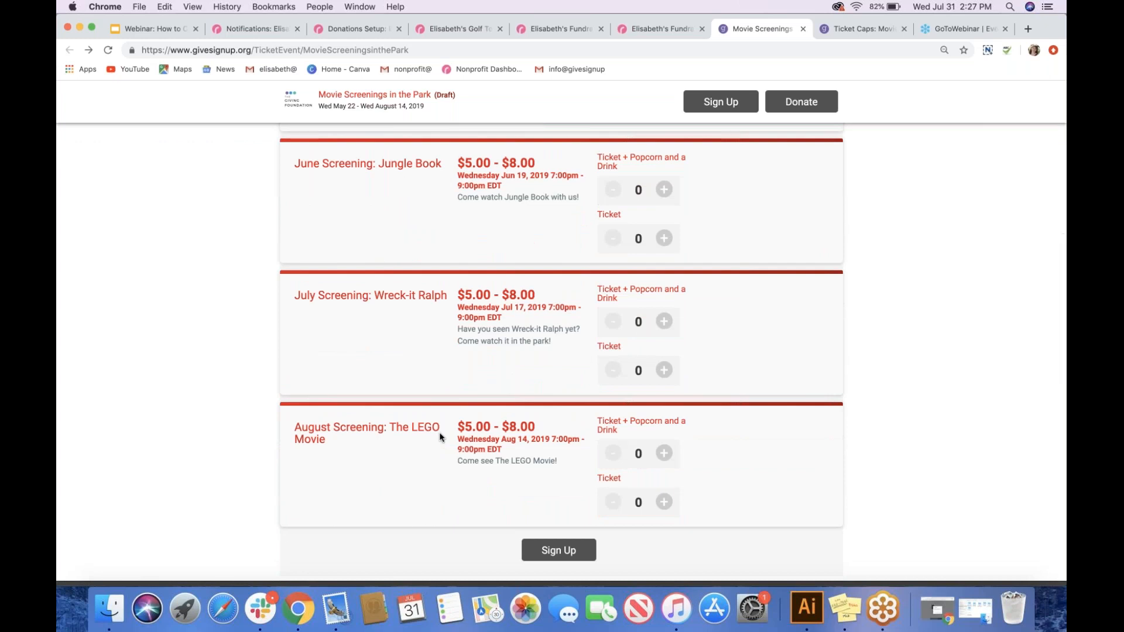
pyautogui.scroll(-1, 440, 436)
pyautogui.scroll(5, 440, 437)
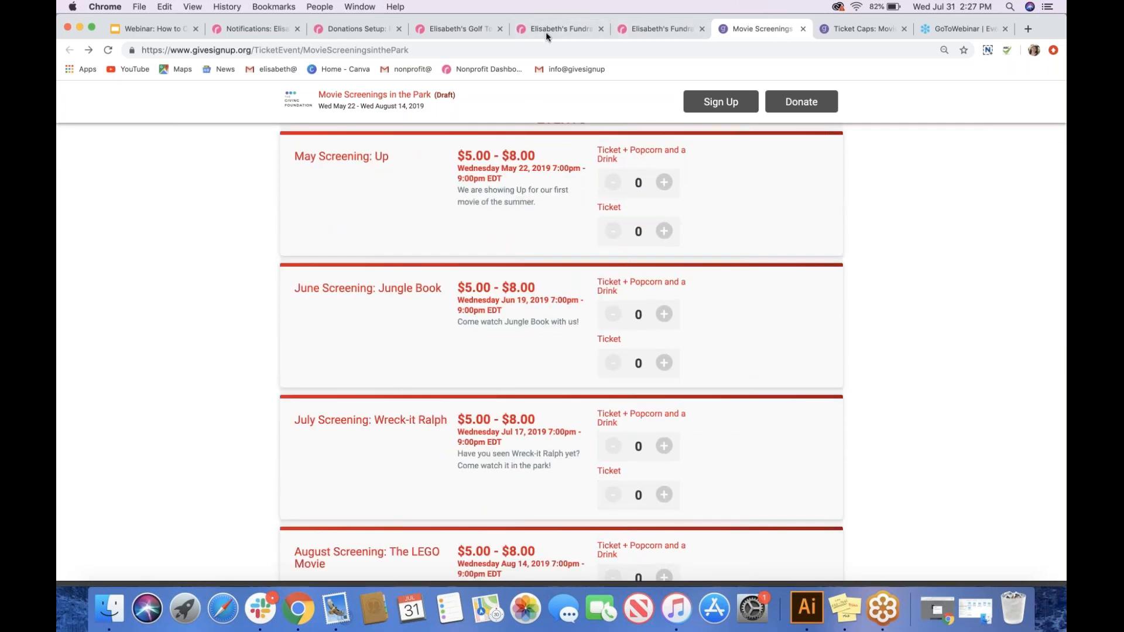
# Open the golf tournament's general purchase settings and examine the grid and list options for displaying events
pyautogui.click(271, 29)
pyautogui.moveTo(112, 256)
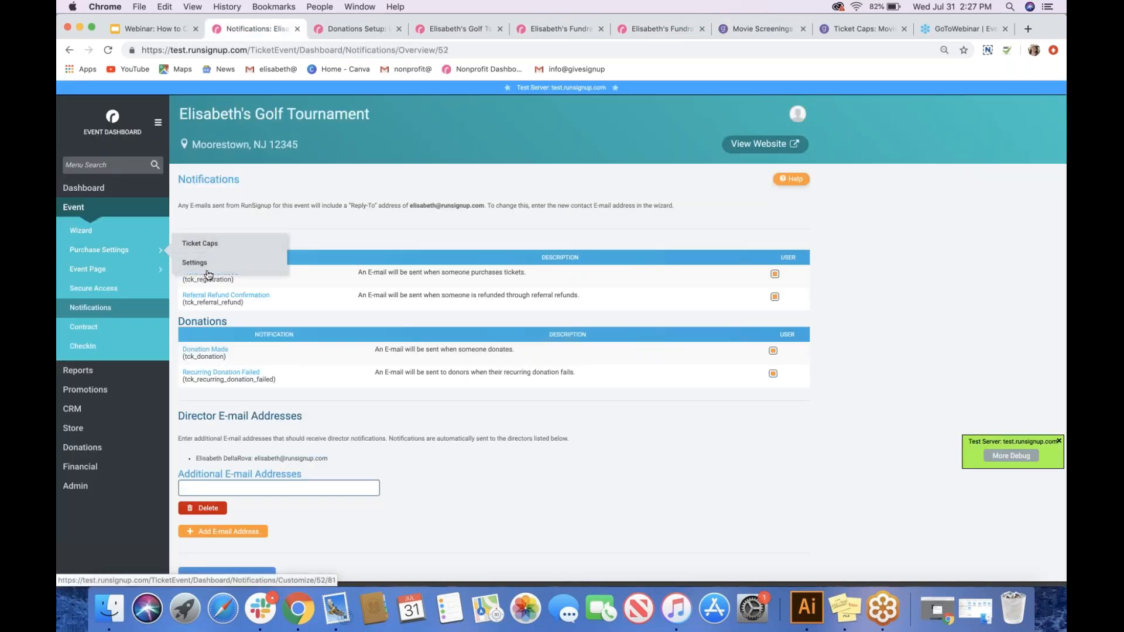
pyautogui.click(204, 267)
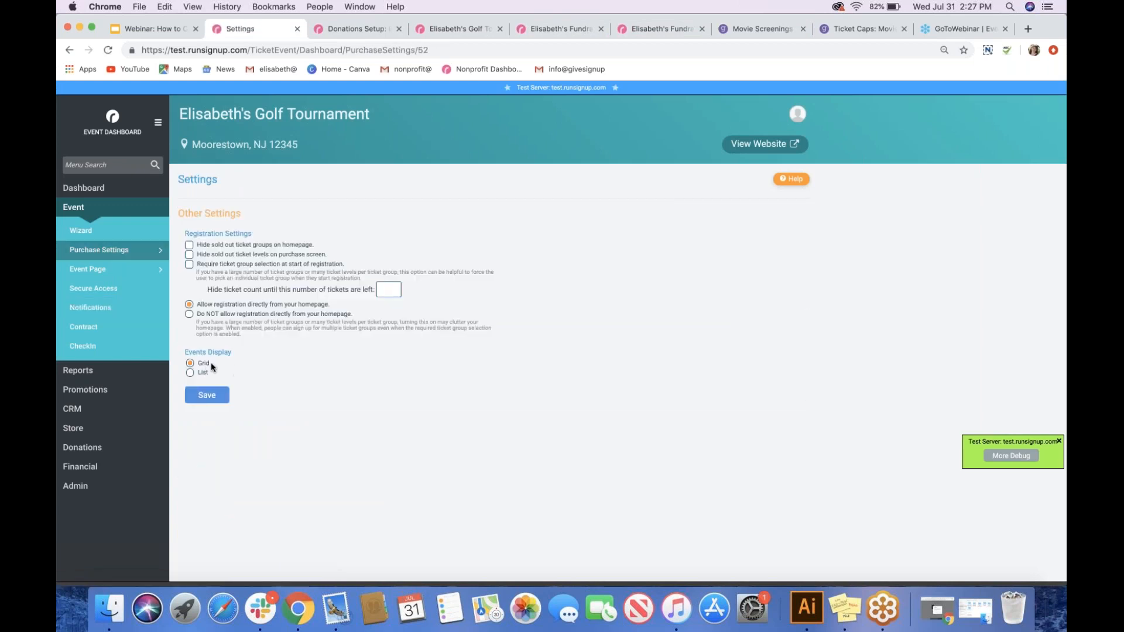
# Return from the registration checkout to the golf tournament website and examine its ticket groups in the grid display
pyautogui.click(448, 27)
pyautogui.click(774, 117)
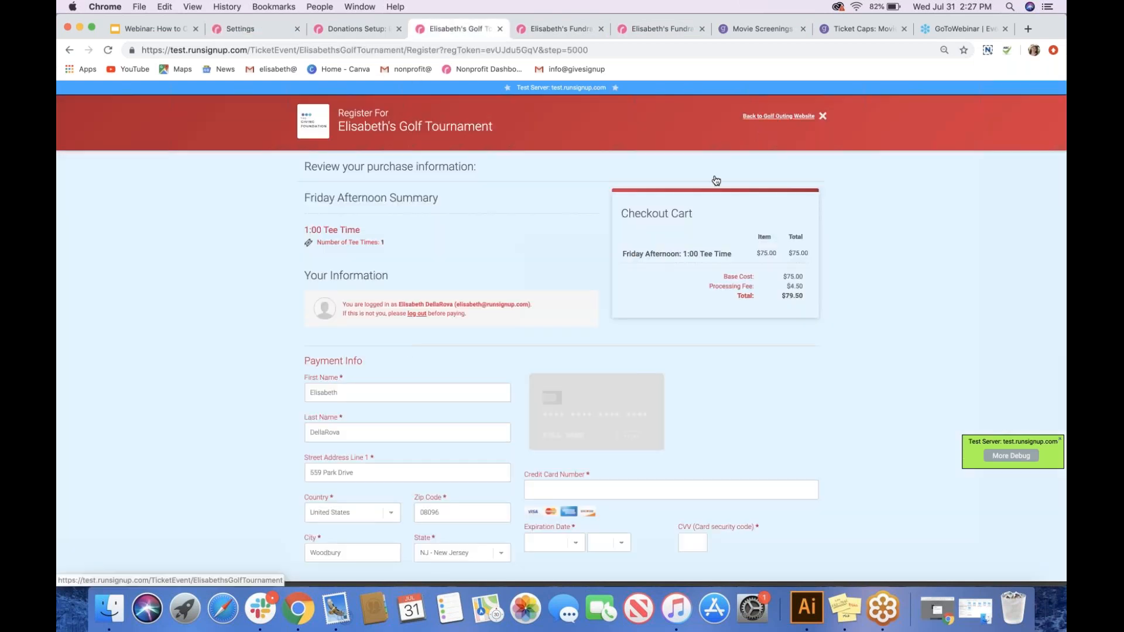
pyautogui.scroll(-6, 606, 325)
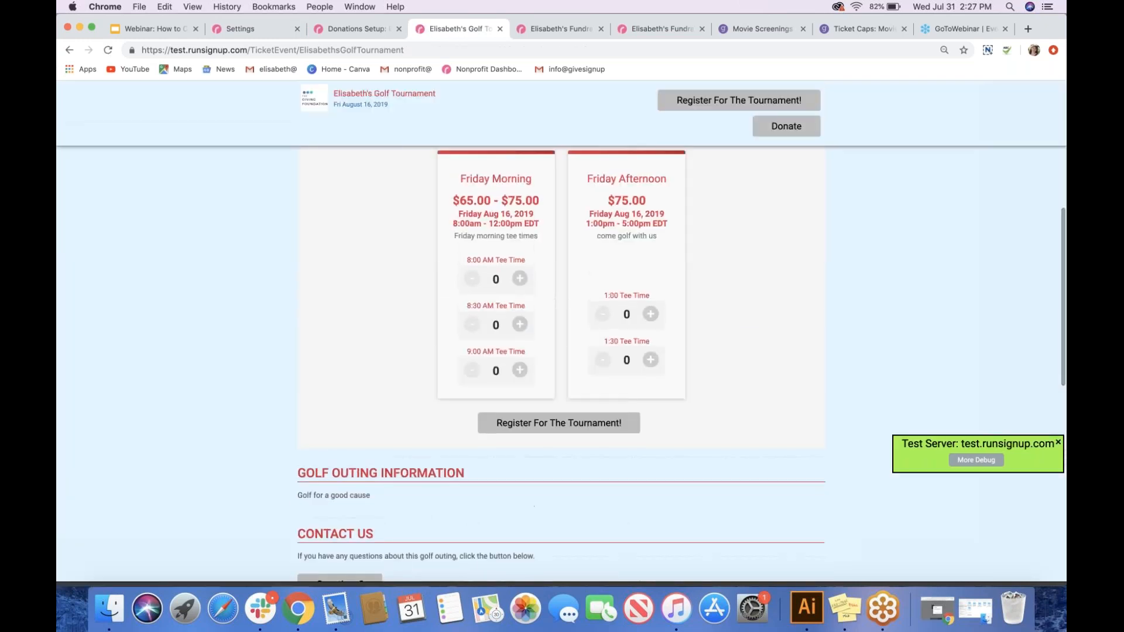
# Open the Movie Screenings in the Park website and examine how its monthly screenings are laid out in the list display
pyautogui.click(766, 28)
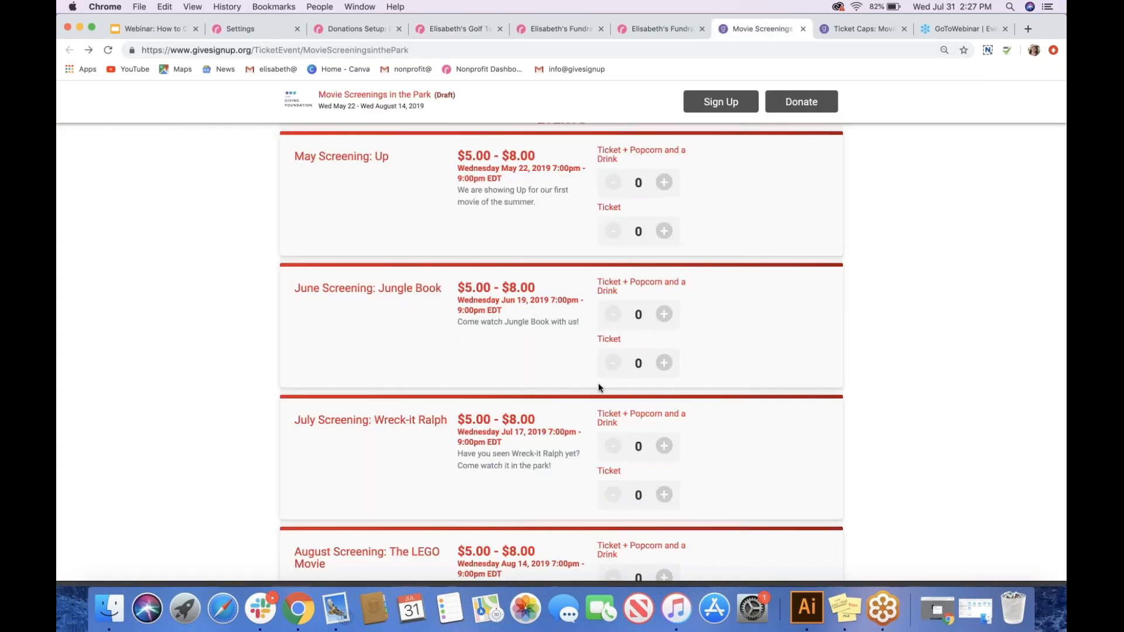
pyautogui.scroll(-2, 600, 388)
pyautogui.scroll(4, 600, 388)
pyautogui.scroll(5, 562, 351)
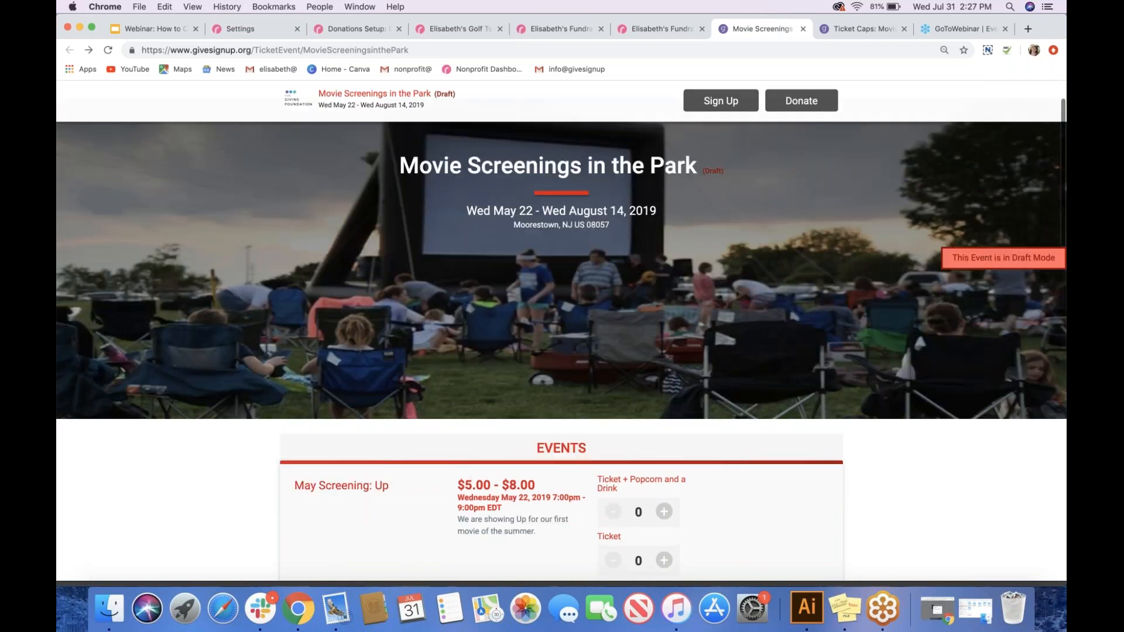
pyautogui.scroll(-7, 562, 351)
pyautogui.scroll(-3, 562, 351)
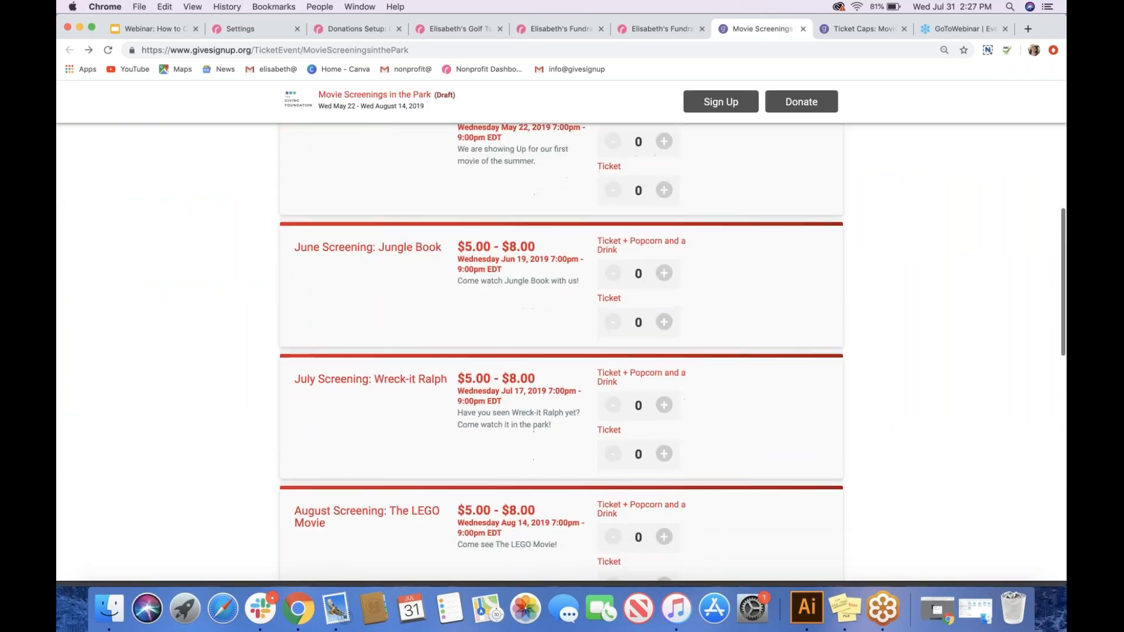
pyautogui.scroll(5, 562, 351)
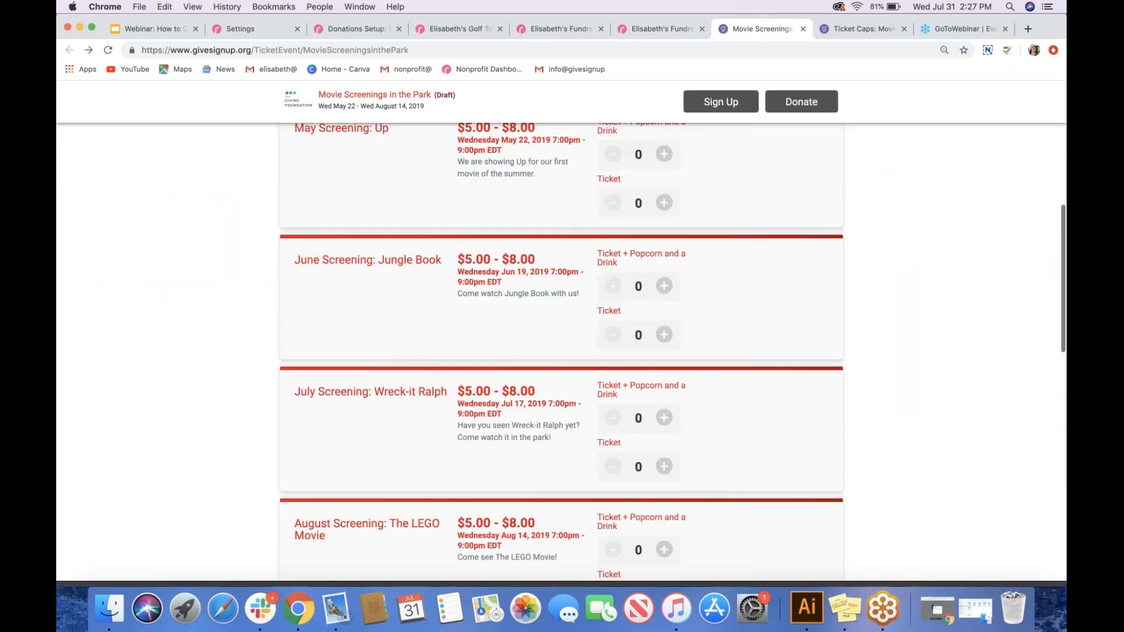
pyautogui.scroll(-3, 562, 351)
pyautogui.scroll(-2, 561, 374)
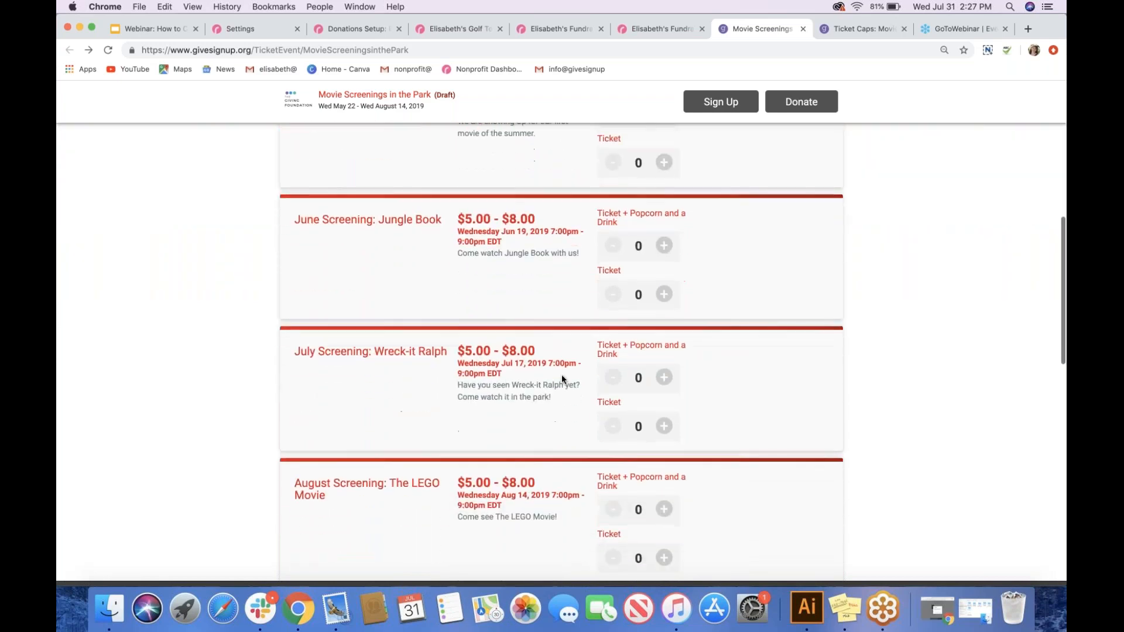
pyautogui.scroll(10, 494, 271)
pyautogui.scroll(-7, 452, 376)
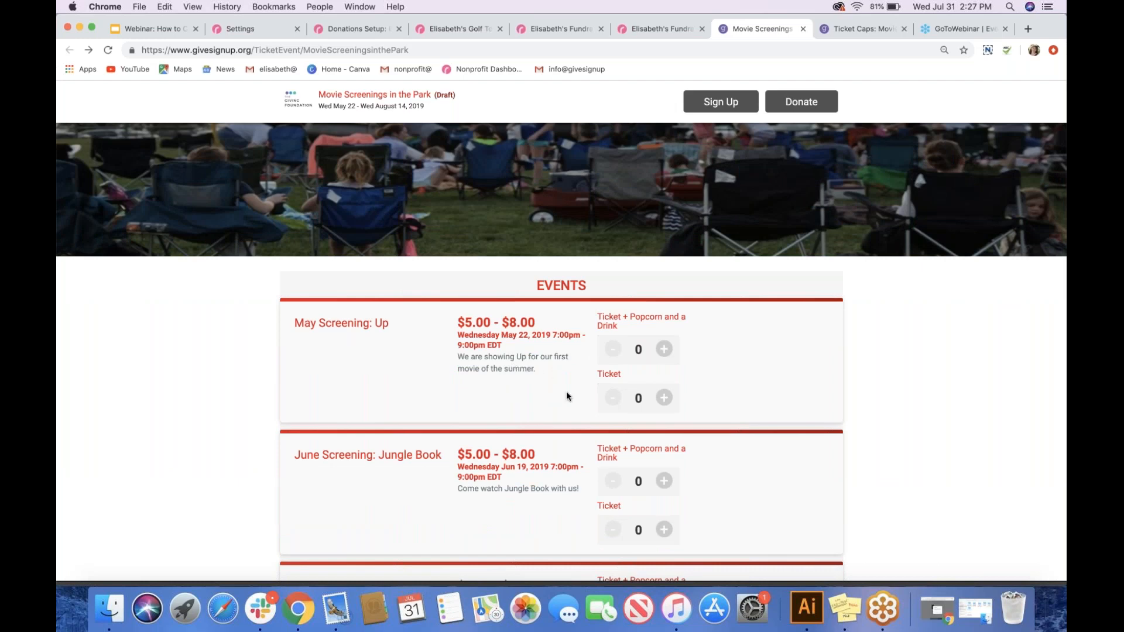
pyautogui.scroll(3, 706, 202)
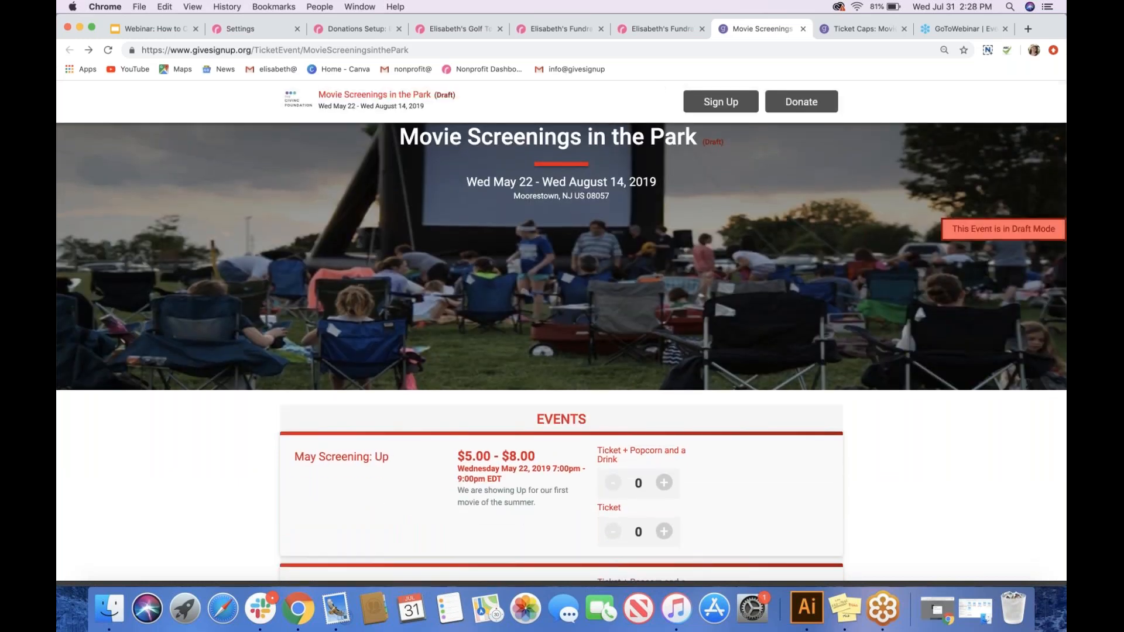
# Switch to the webinar presentation in Google Slides and present the Best Practices slide in full screen
pyautogui.click(163, 34)
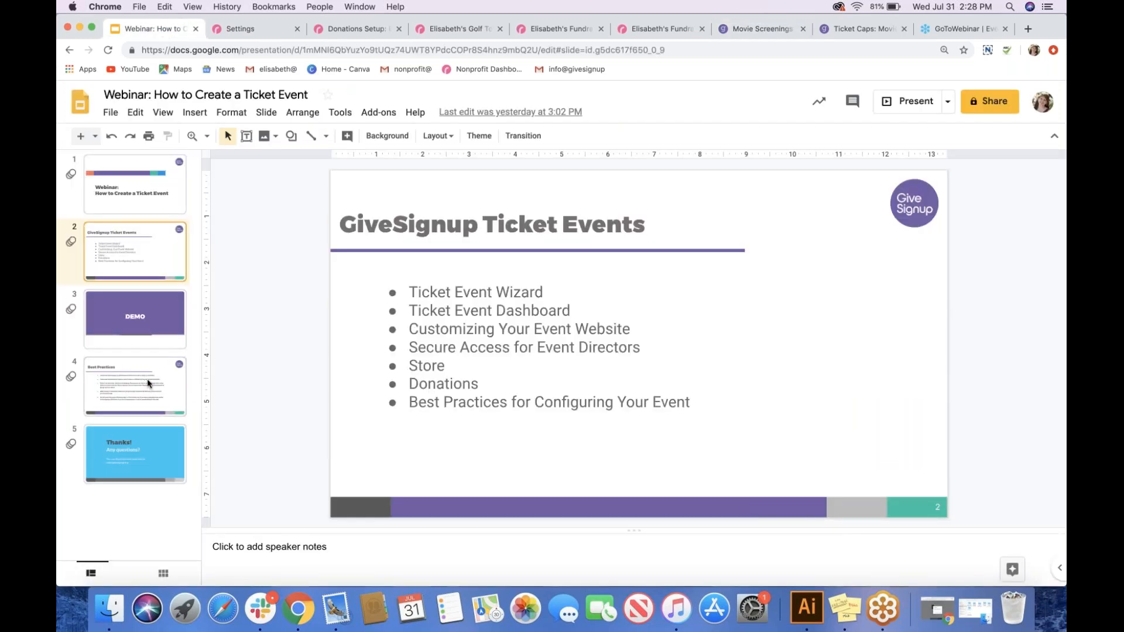
pyautogui.click(148, 383)
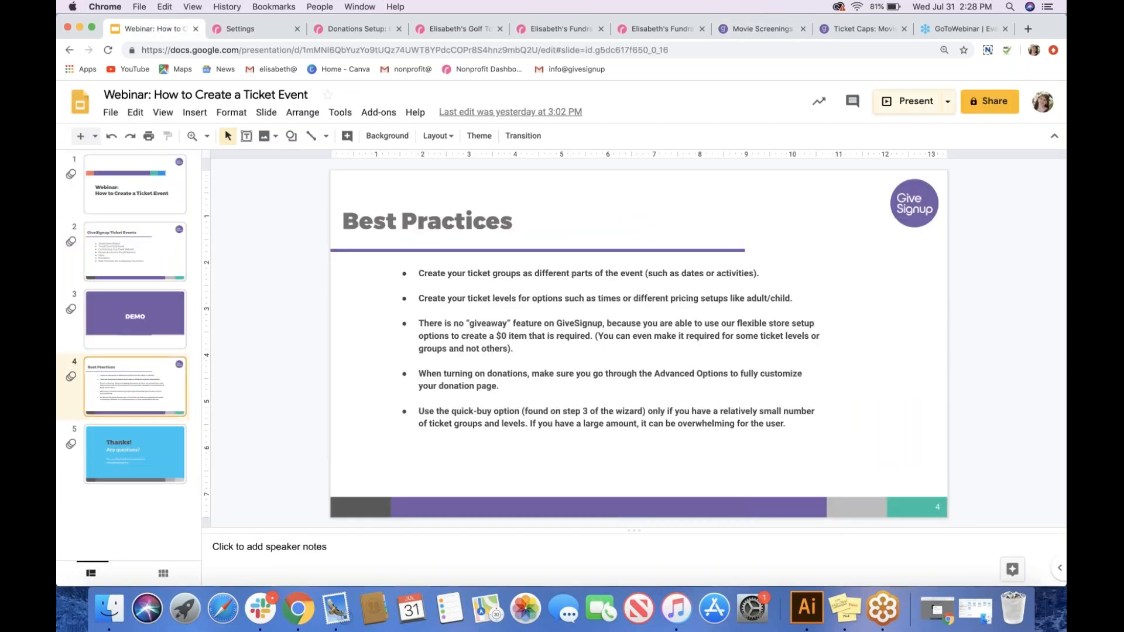
pyautogui.click(889, 105)
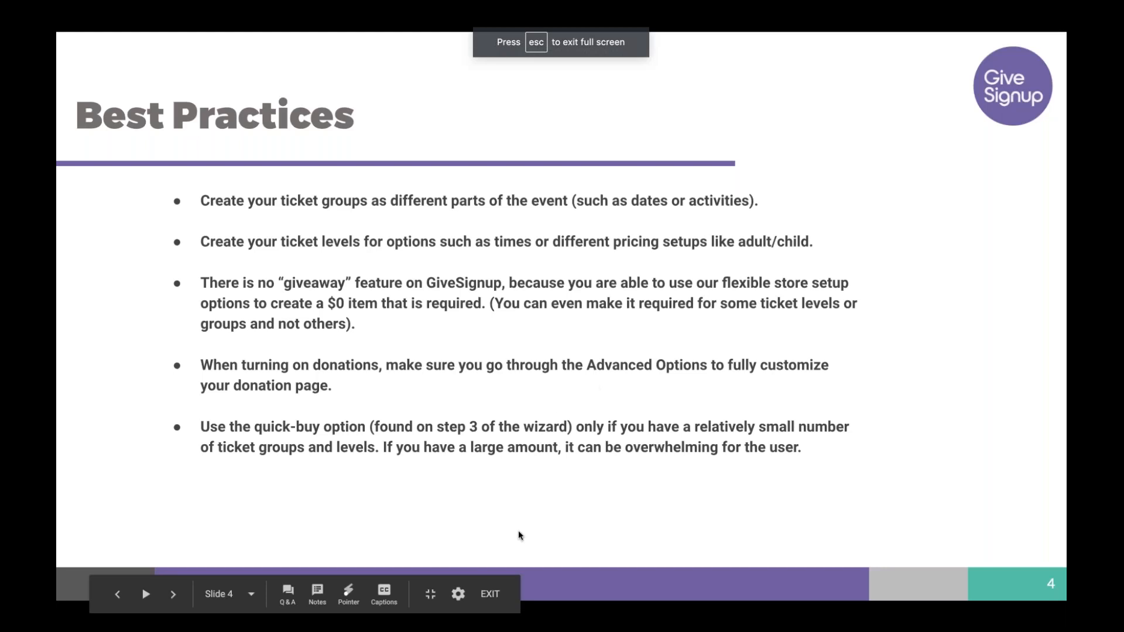
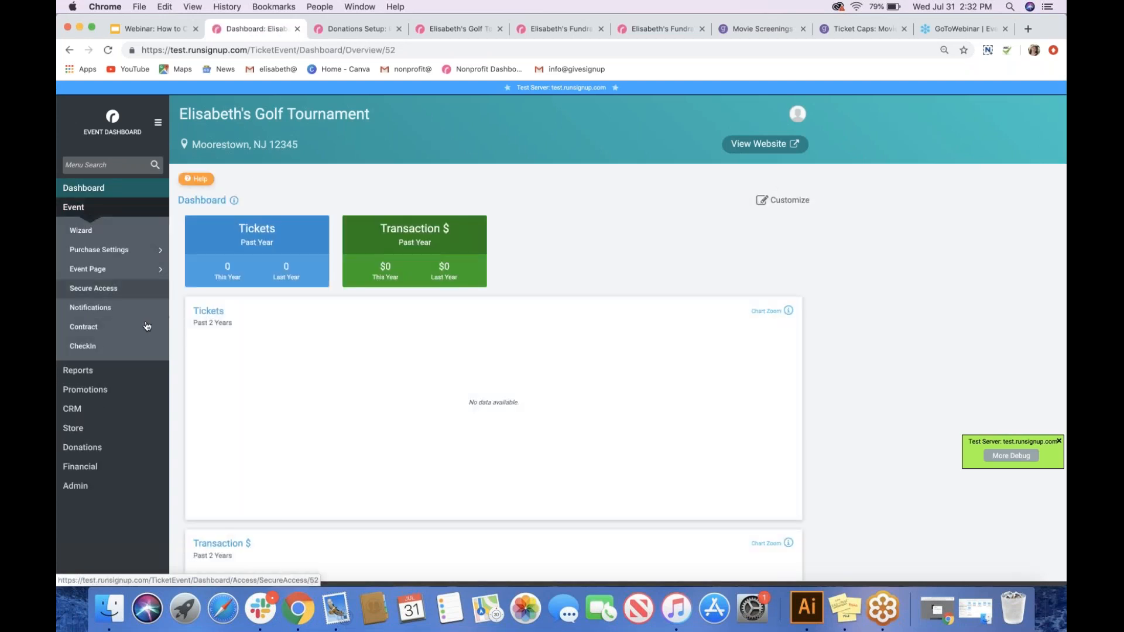
# Open the golf tournament's Event Theme settings and examine the Custom Wording fields, including the "Sign Up" call to action
pyautogui.moveTo(166, 273)
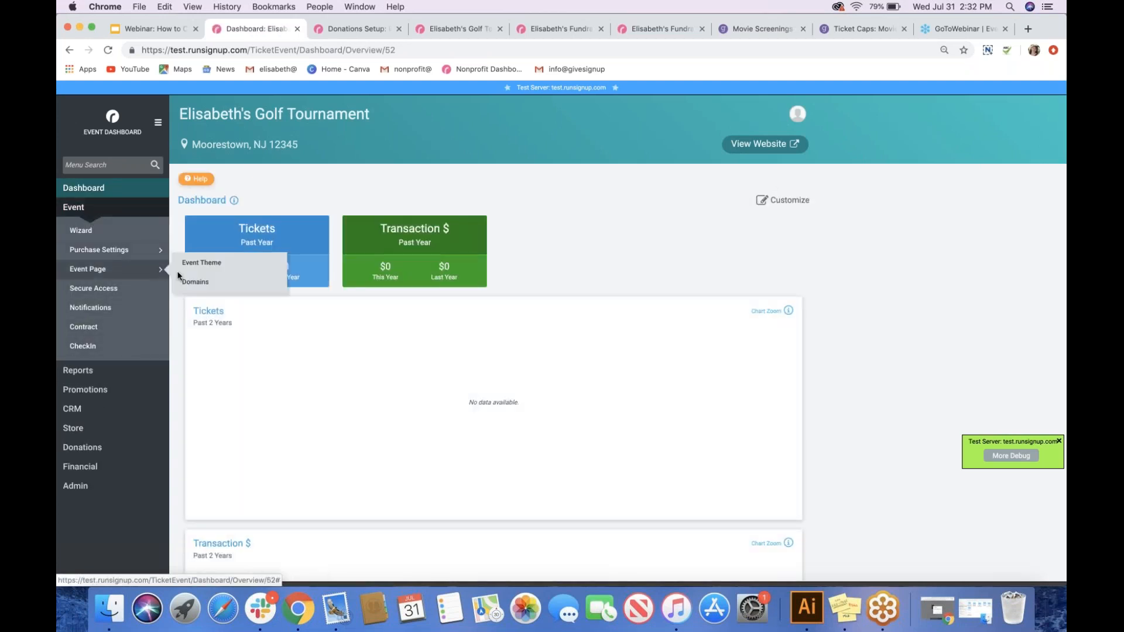
pyautogui.click(206, 259)
pyautogui.scroll(-10, 250, 322)
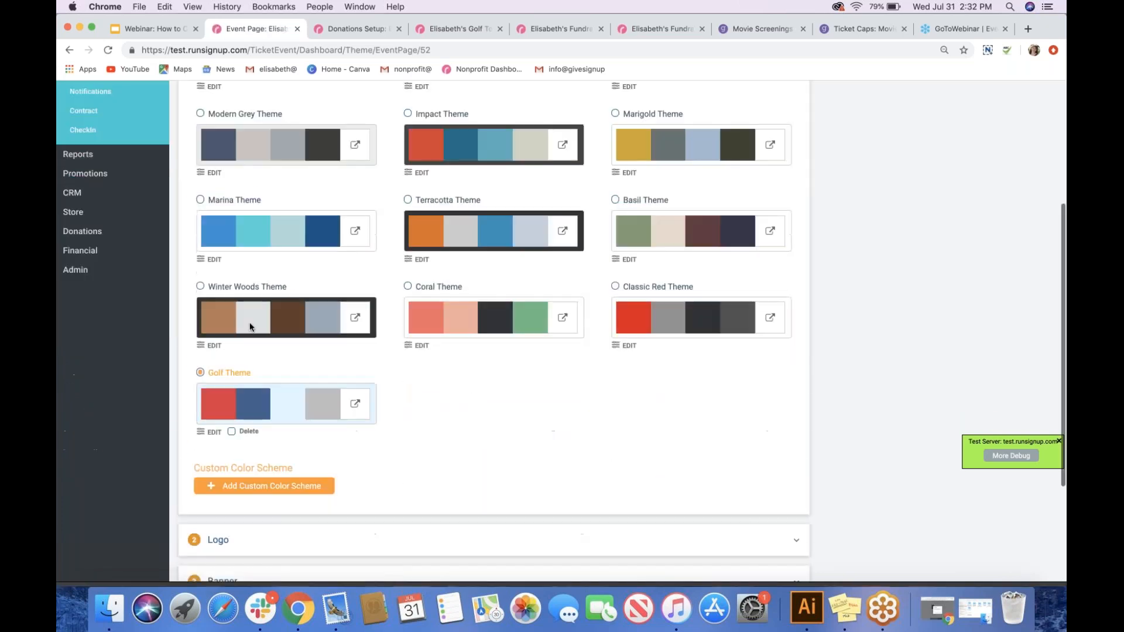
pyautogui.click(243, 488)
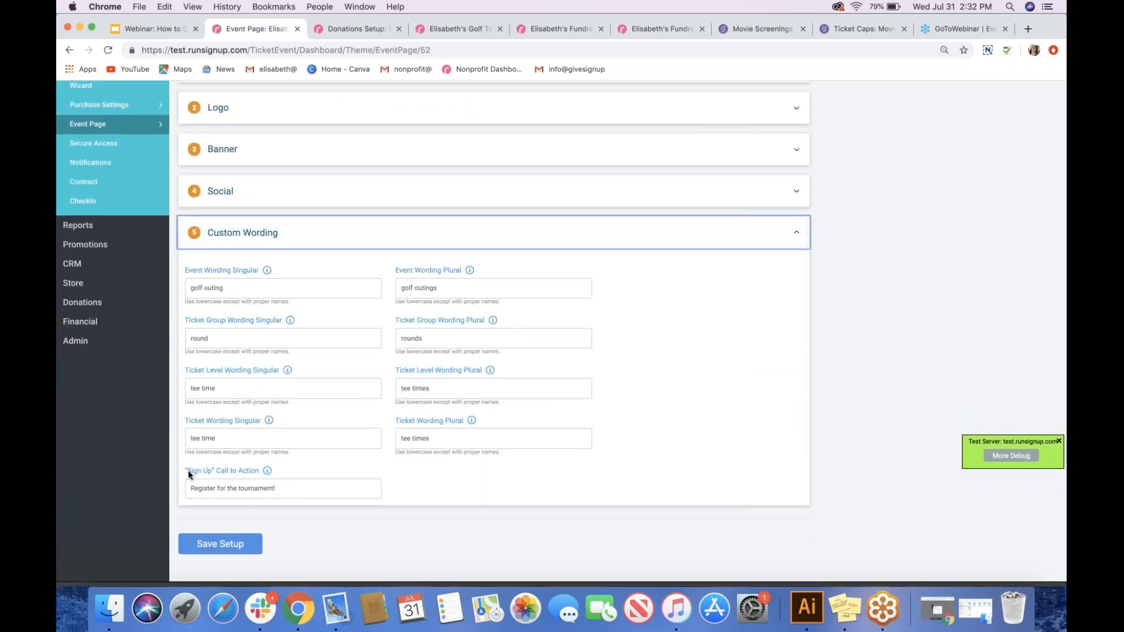
pyautogui.moveTo(266, 470)
pyautogui.click(893, 270)
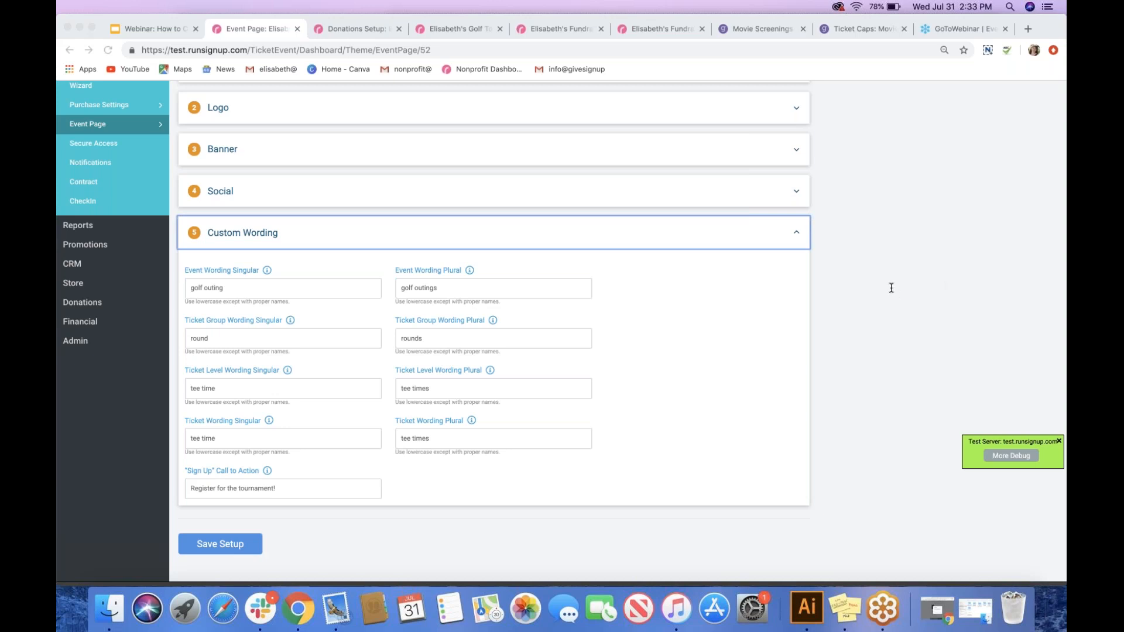
# Check the fundraising dinner's purchase settings and open the donation page on the Movie Screenings in the Park website
pyautogui.click(653, 28)
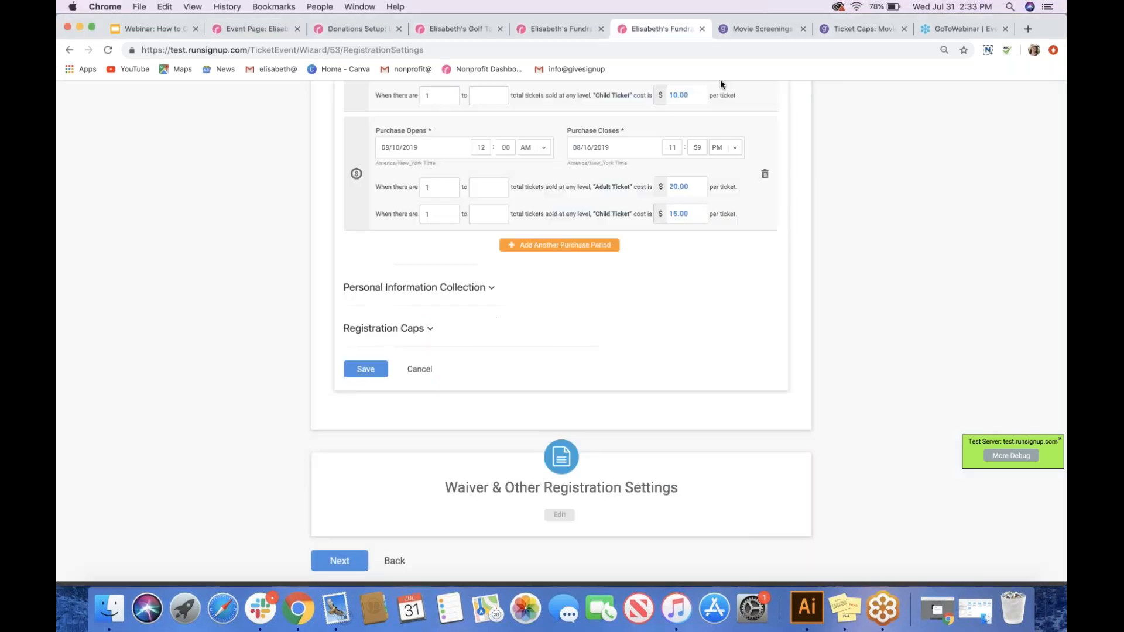
pyautogui.scroll(10, 756, 237)
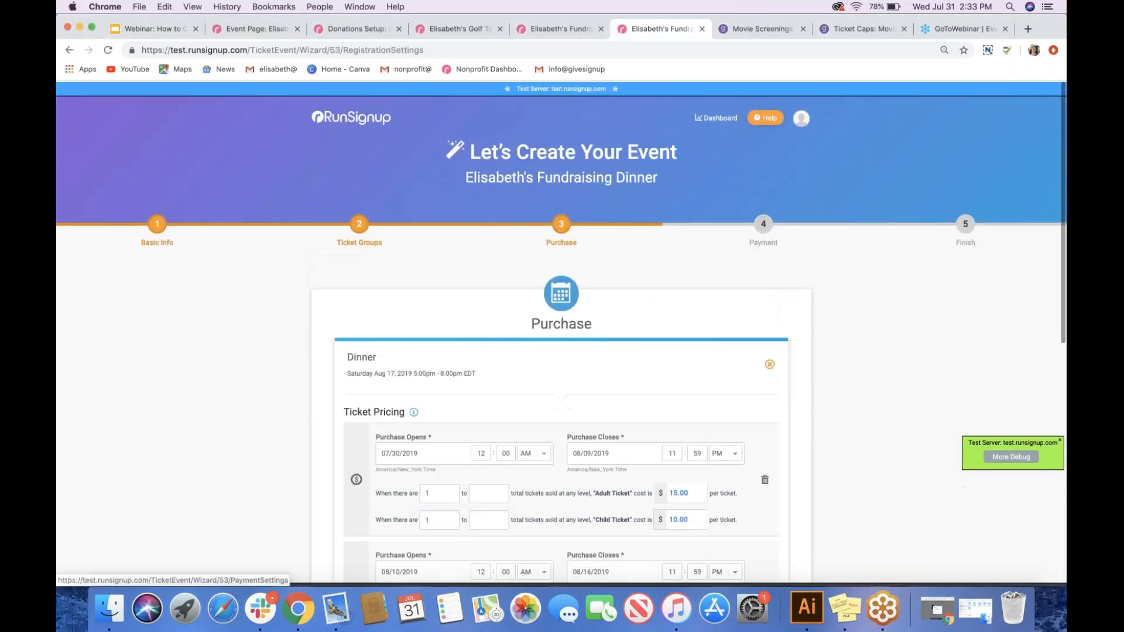
pyautogui.click(761, 28)
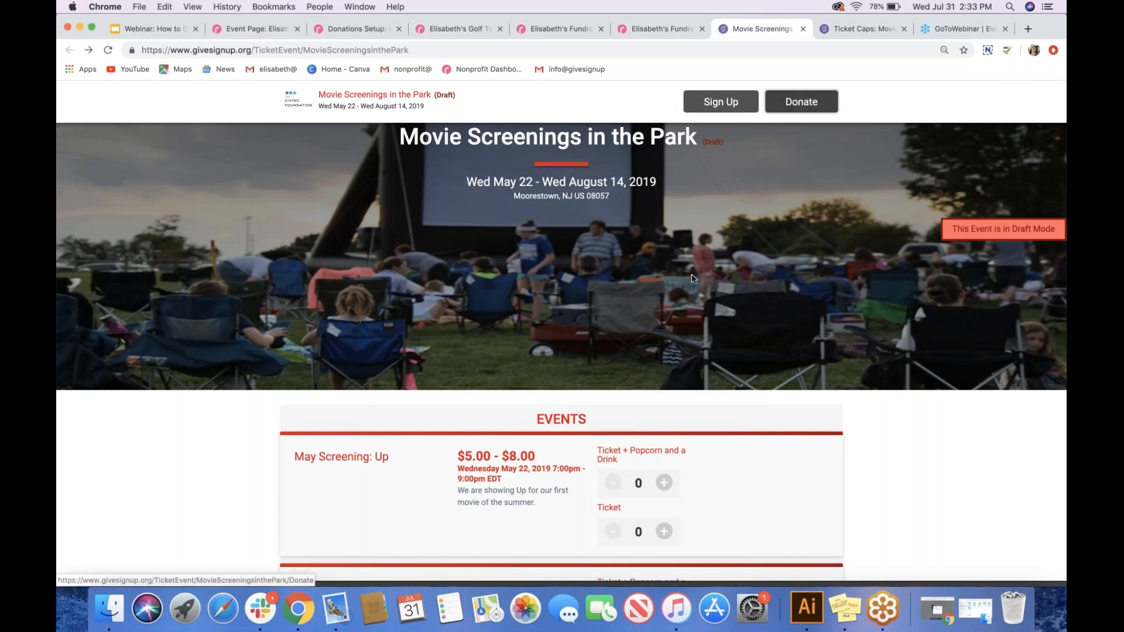
pyautogui.scroll(2, 691, 278)
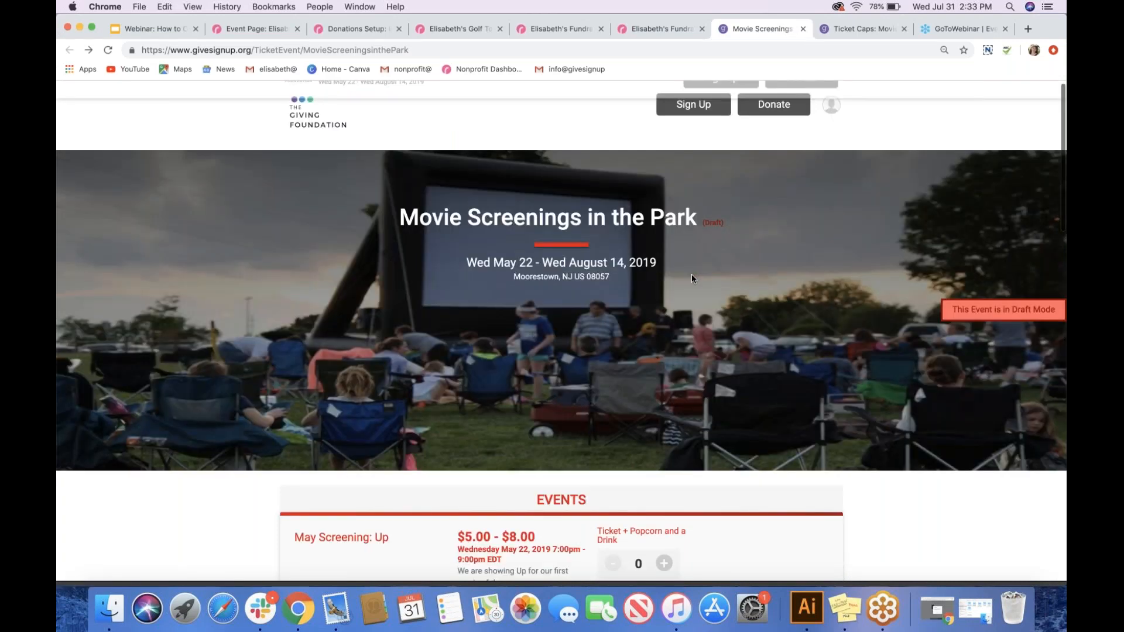
pyautogui.click(771, 104)
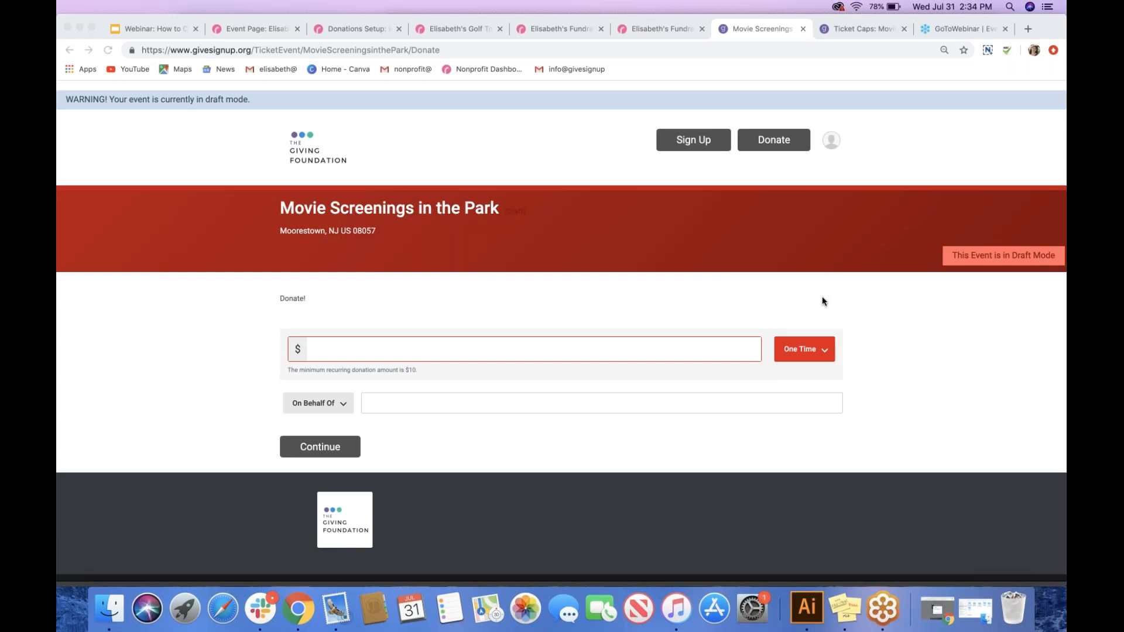
# Open the Basic Info step of the golf tournament's event wizard and examine the event visibility and URL identifier settings
pyautogui.click(250, 25)
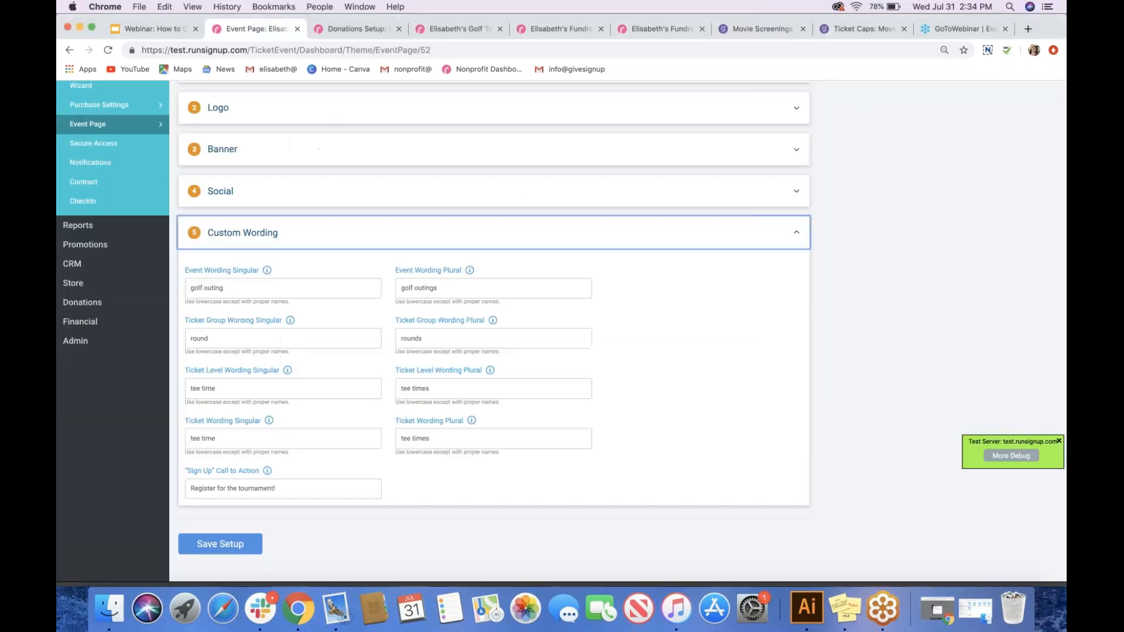
pyautogui.scroll(3, 136, 180)
pyautogui.click(129, 170)
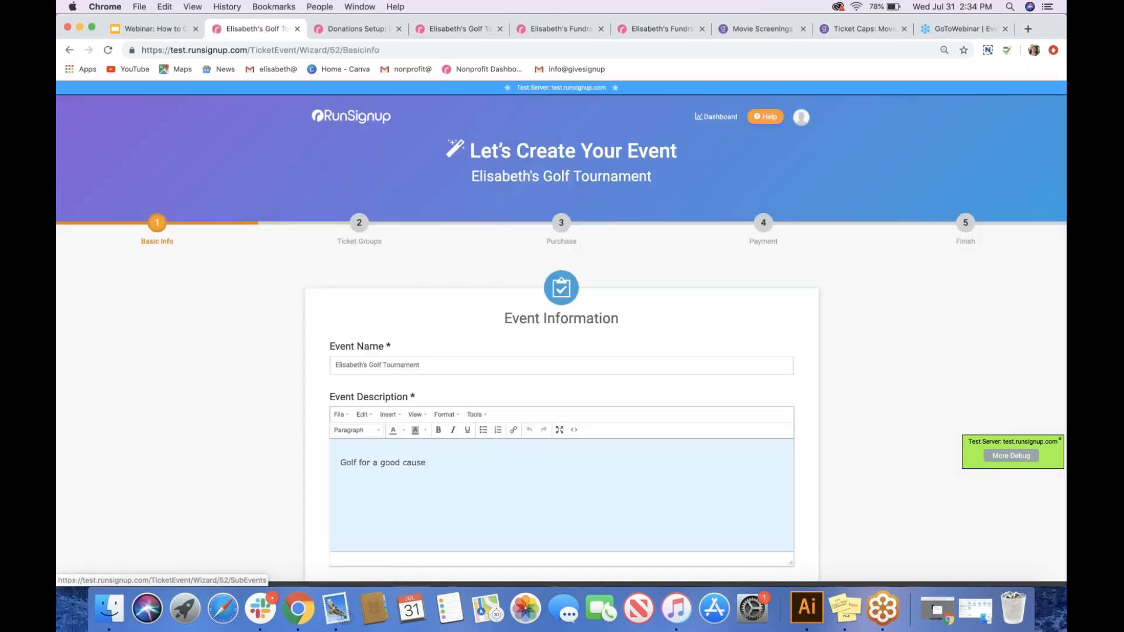
pyautogui.scroll(-10, 337, 240)
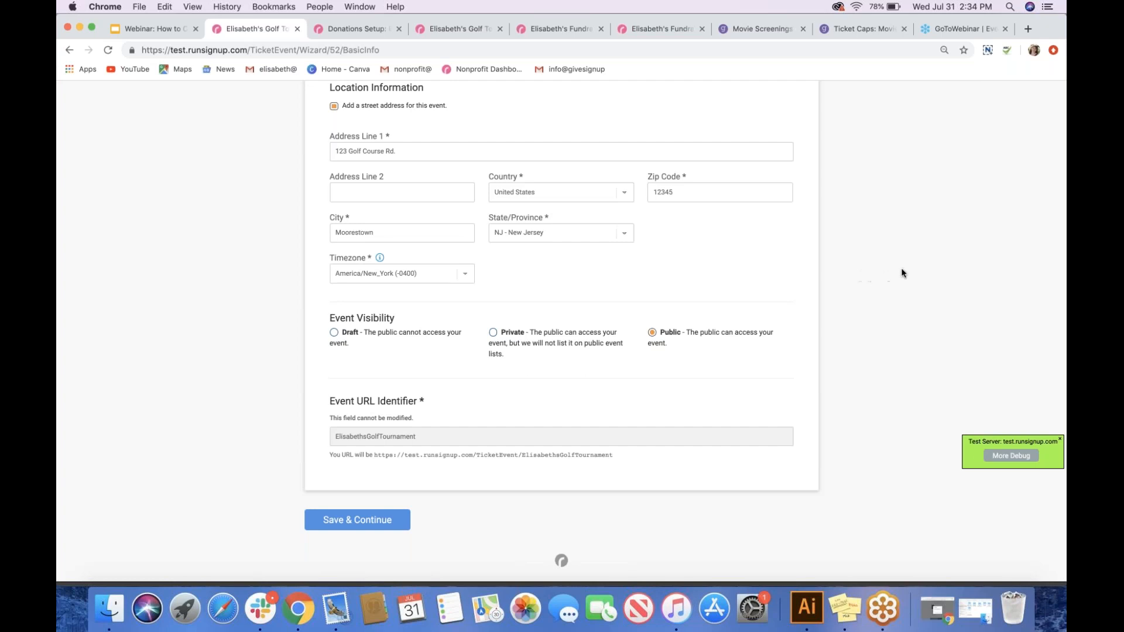
pyautogui.click(902, 283)
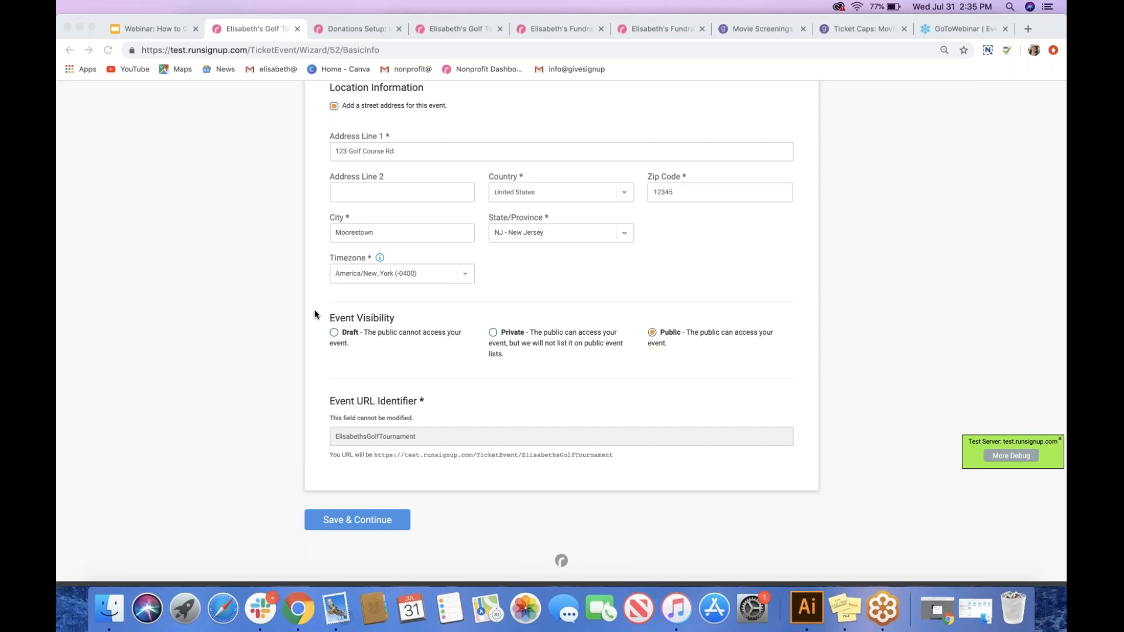
# Revisit the golf tournament website and open northforktri.com in a new browser tab
pyautogui.click(428, 31)
pyautogui.click(428, 31)
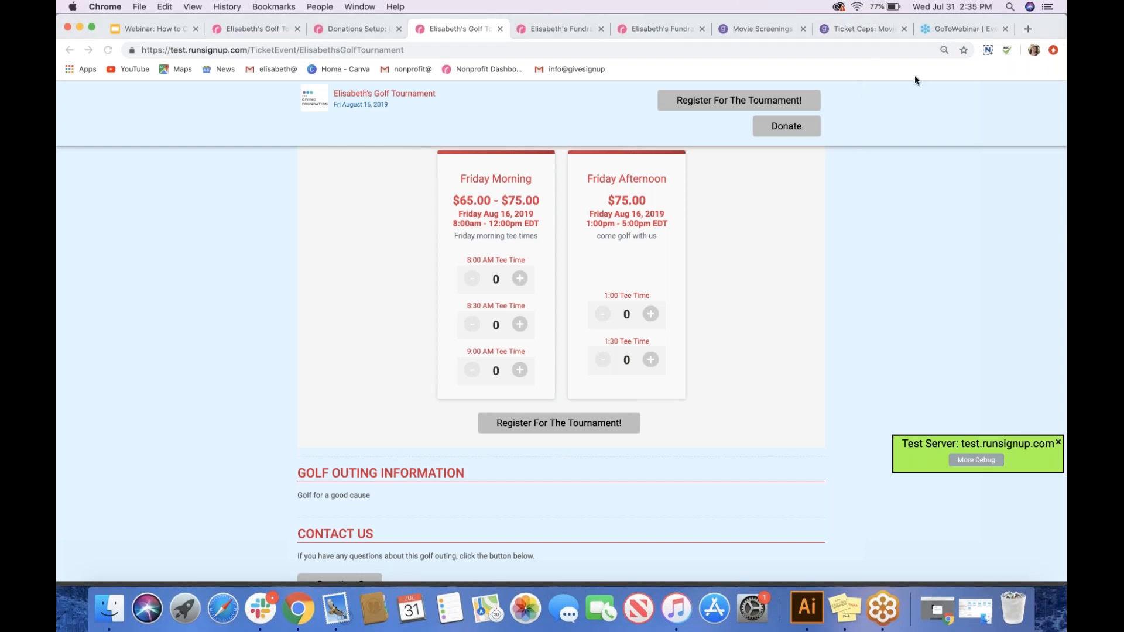
pyautogui.click(1028, 30)
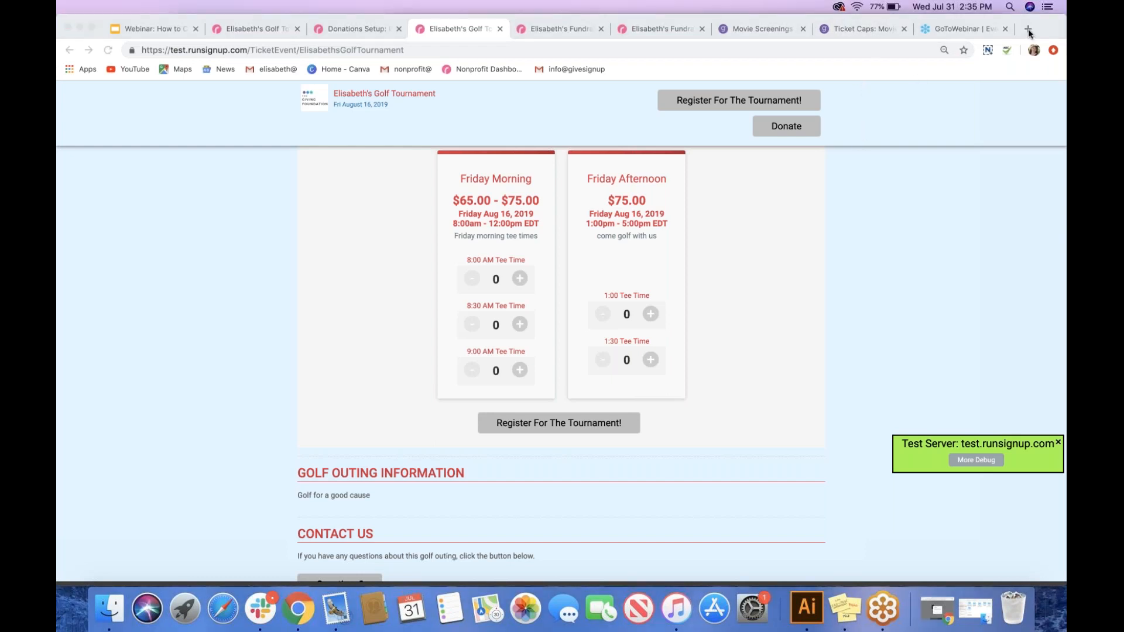
pyautogui.click(1029, 31)
pyautogui.write('northfor')
pyautogui.write('kg')
pyautogui.press('BackSpace')
pyautogui.write('tri')
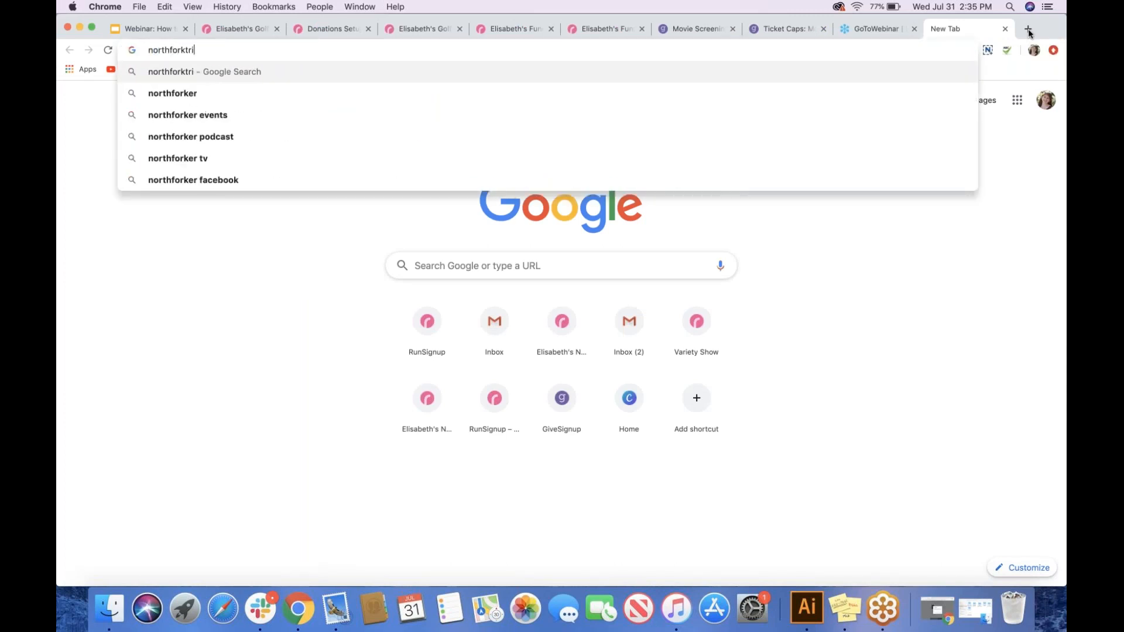
pyautogui.write('.com')
pyautogui.press('Return')
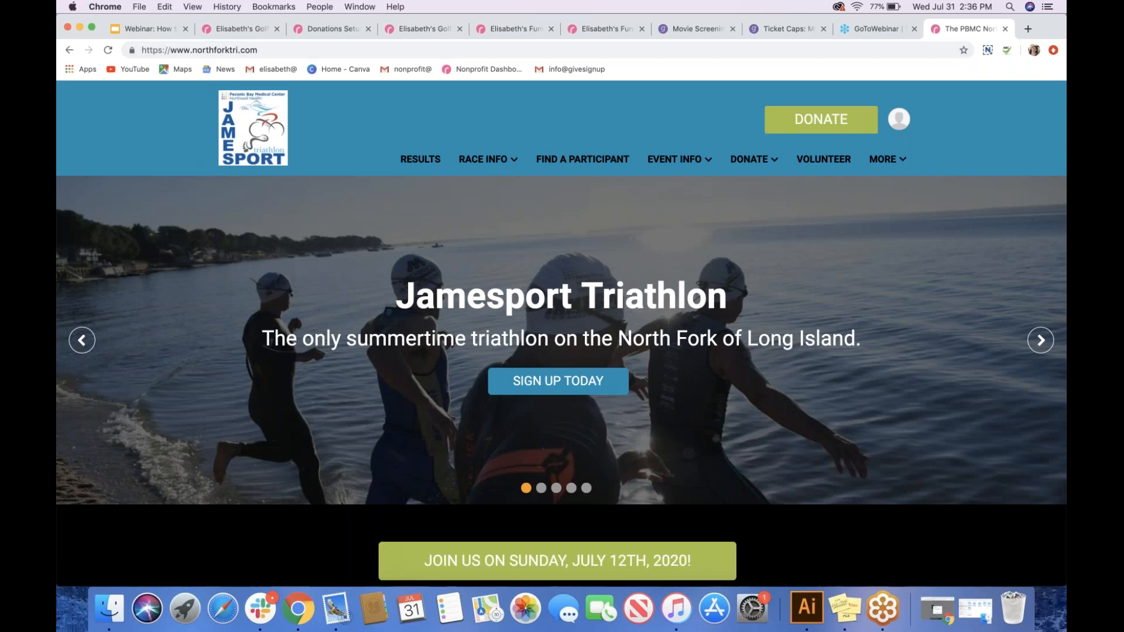
# Look over the Jamesport Triathlon homepage and advance its banner slideshow to the next slide
pyautogui.scroll(-3, 219, 198)
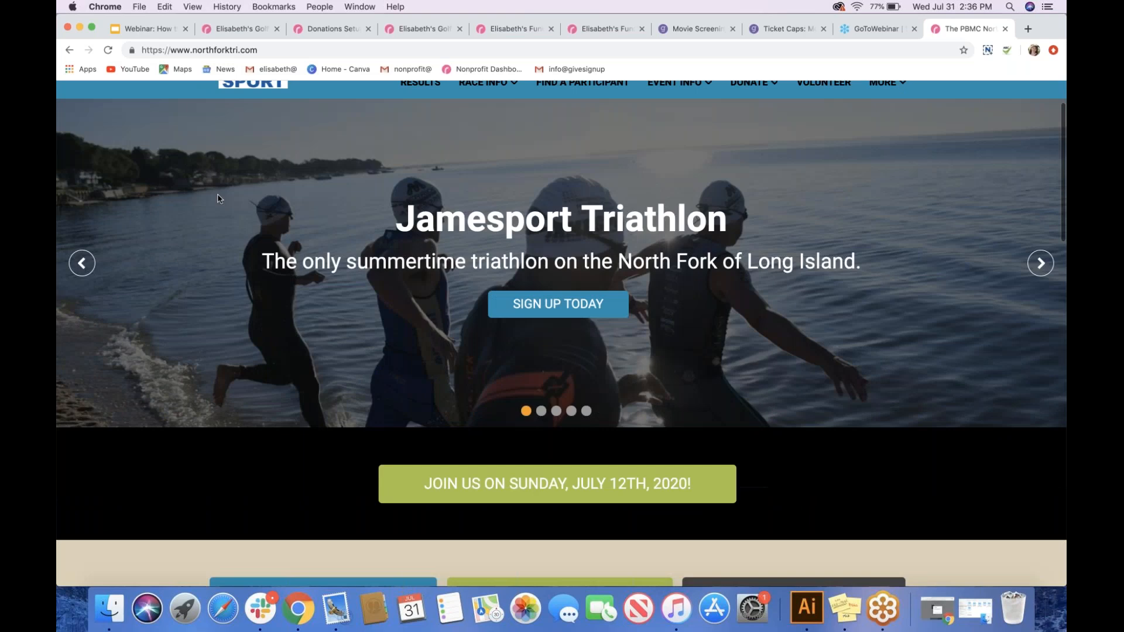
pyautogui.scroll(3, 218, 198)
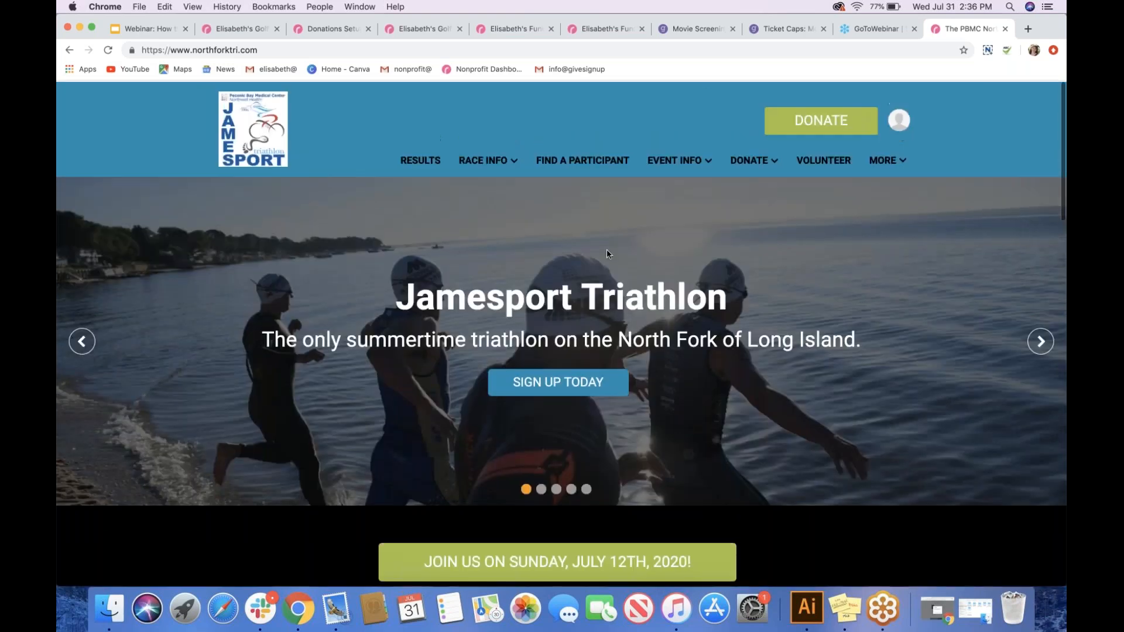
pyautogui.click(1038, 340)
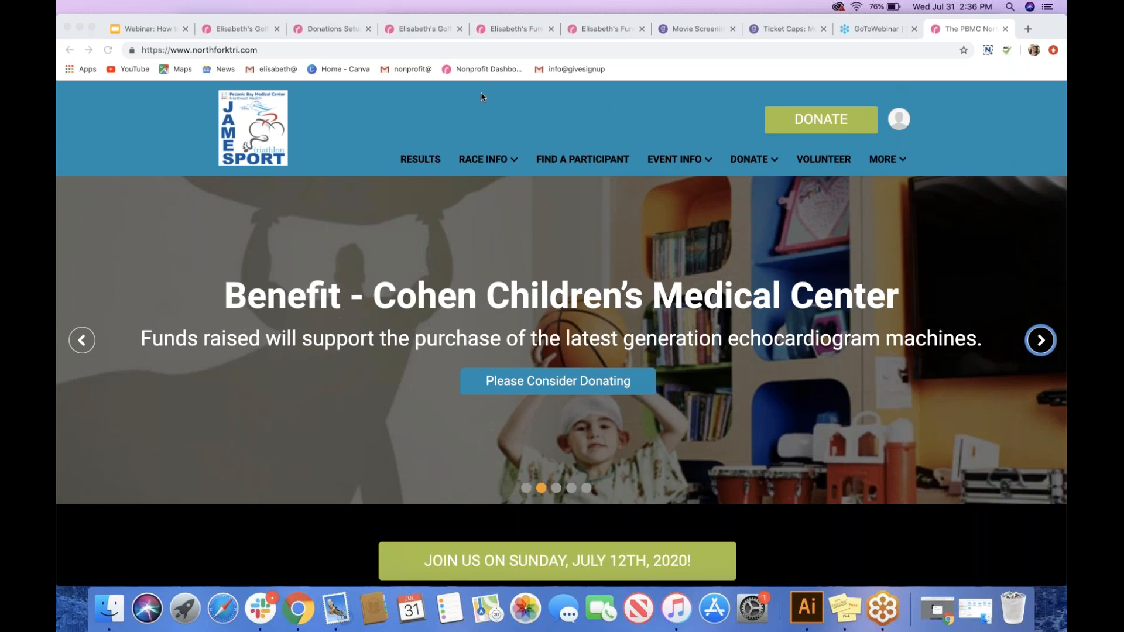
# Return to the golf tournament's event wizard and view the event information at the start of Basic Info
pyautogui.click(258, 31)
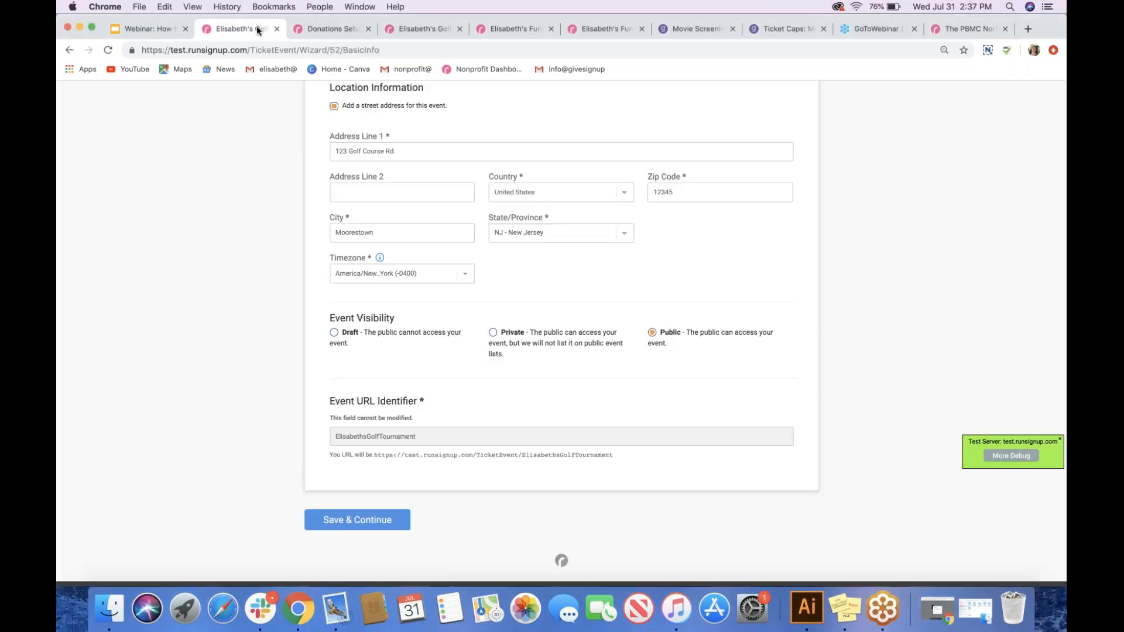
pyautogui.scroll(15, 270, 122)
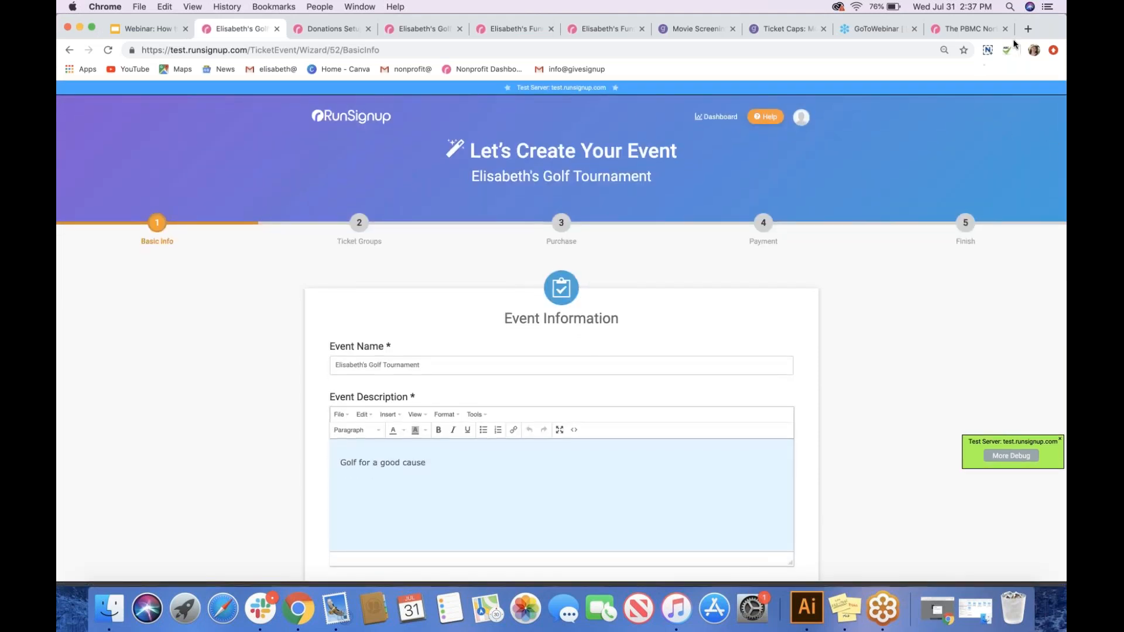
# Open givesignup.org in a new browser tab
pyautogui.click(1028, 29)
pyautogui.write('givesignup')
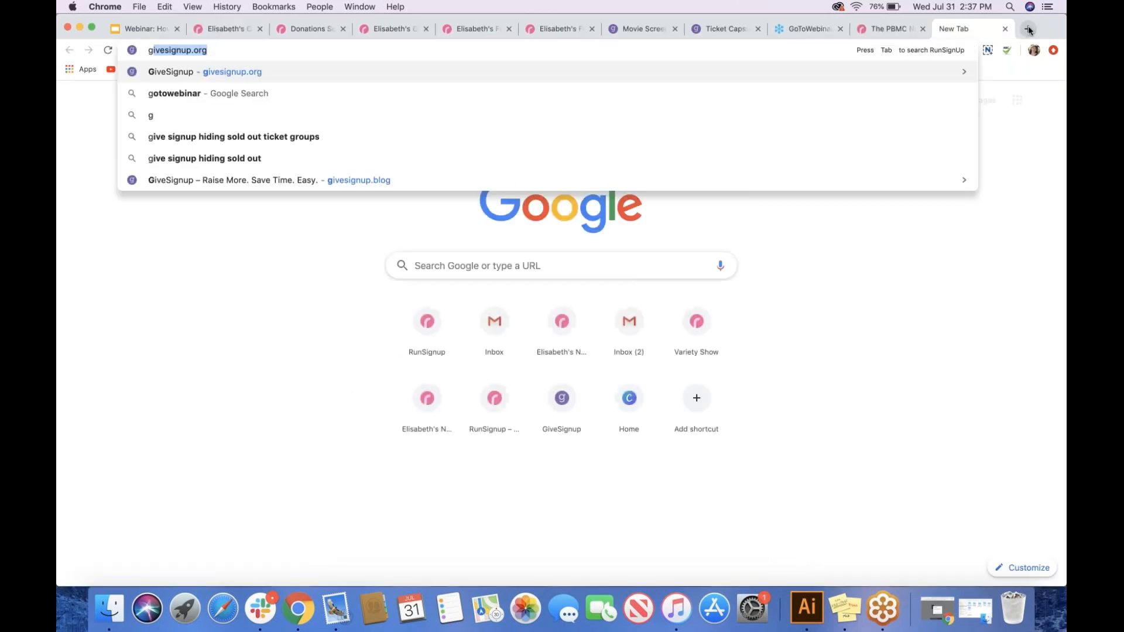
pyautogui.write('.org')
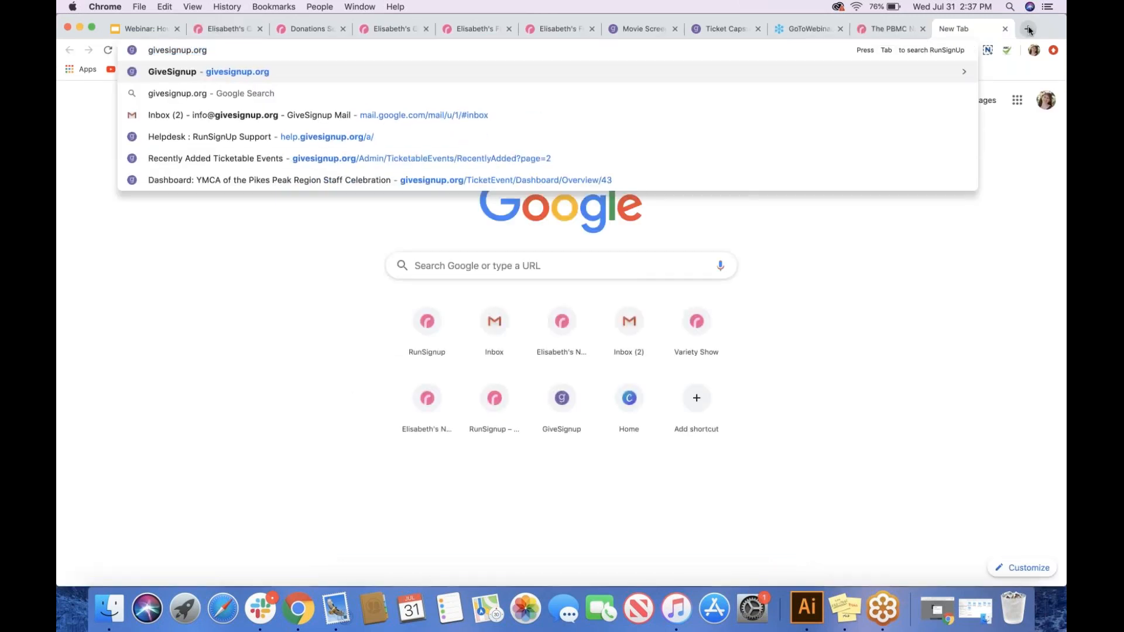
pyautogui.press('Return')
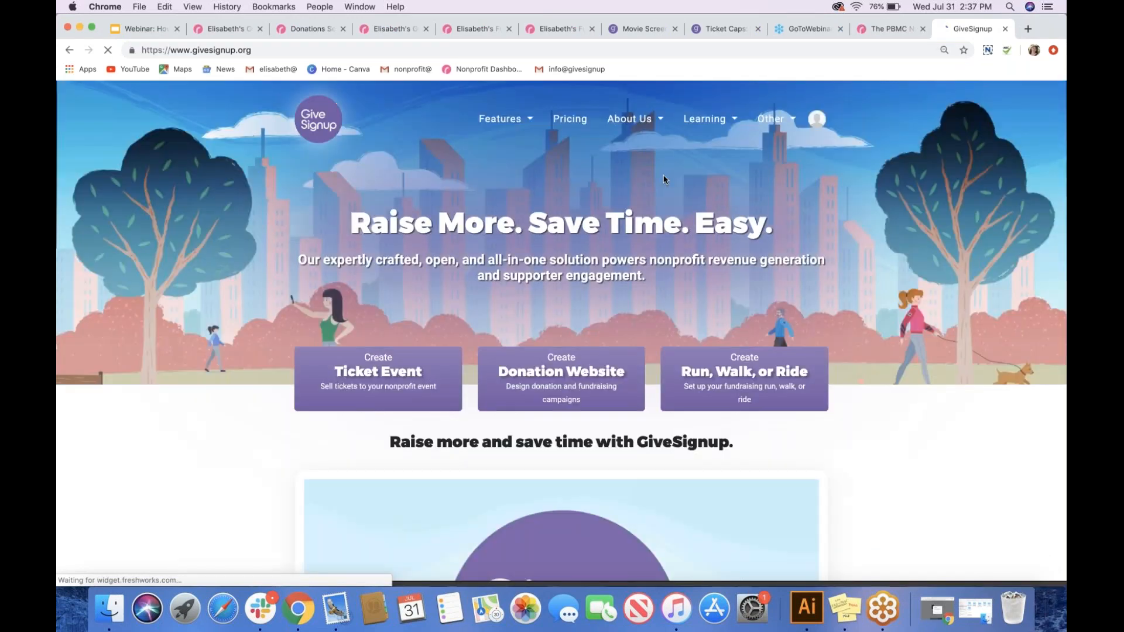
# Look over the Learning resources offered on the GiveSignup homepage, including the Support link, and close the list again
pyautogui.click(702, 119)
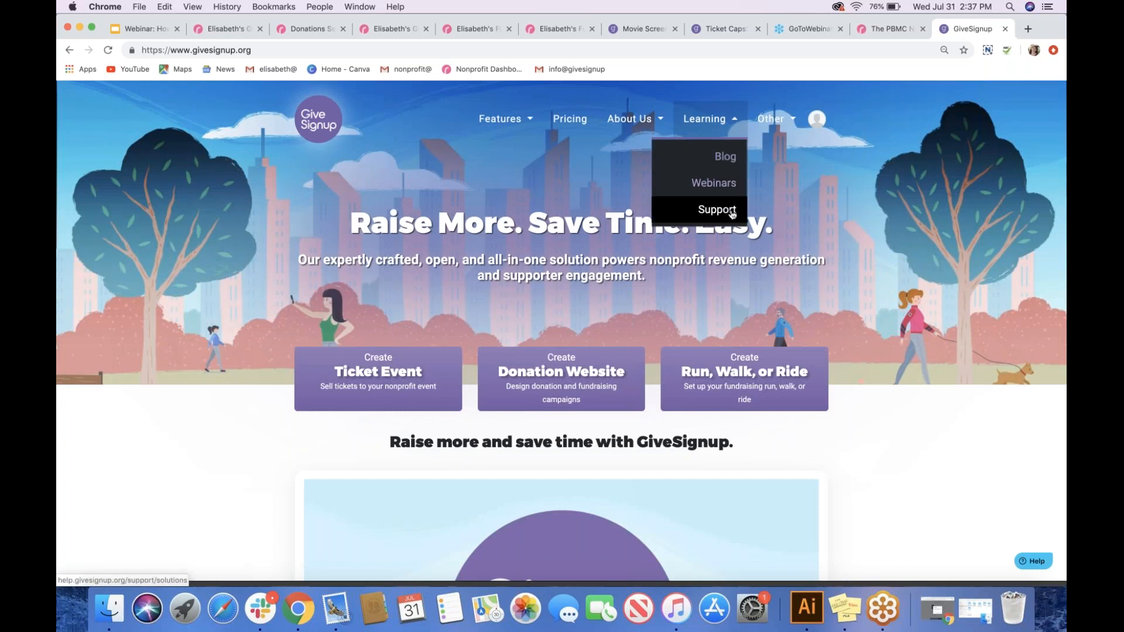
pyautogui.click(683, 212)
pyautogui.click(864, 264)
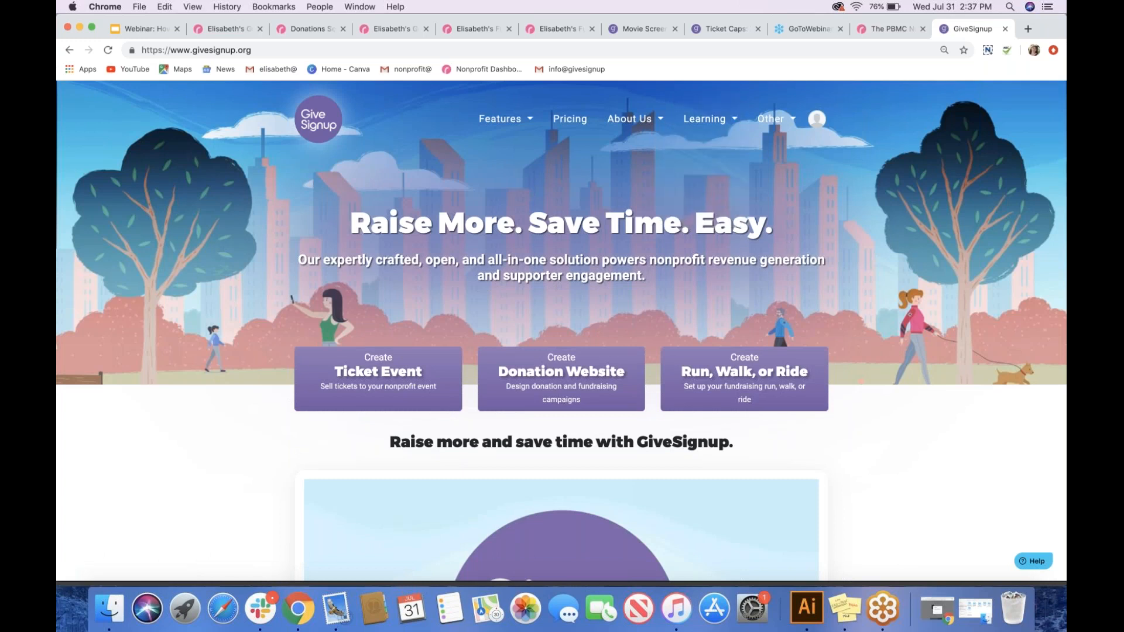
# Start creating a new ticket event from the GiveSignup homepage so that its blank event information form opens
pyautogui.click(357, 395)
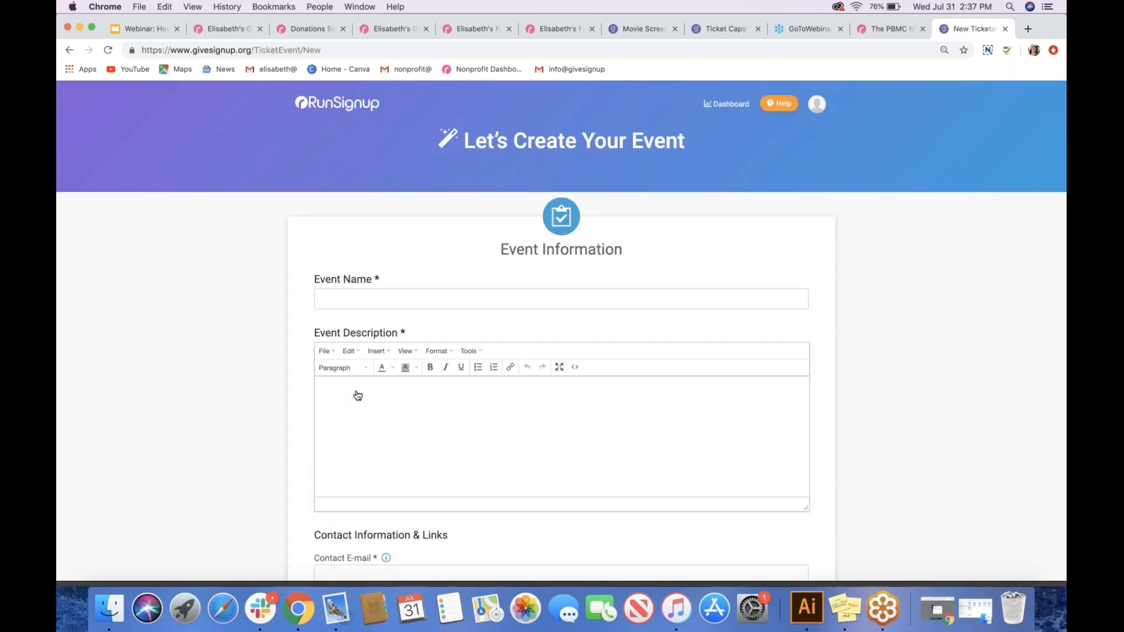
pyautogui.click(1047, 135)
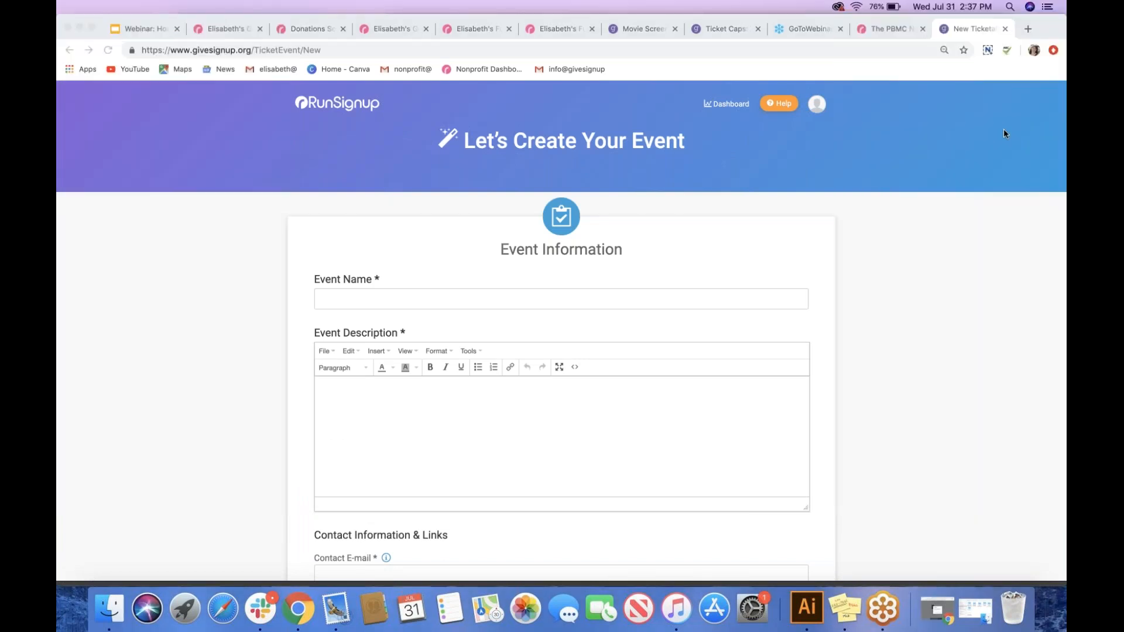